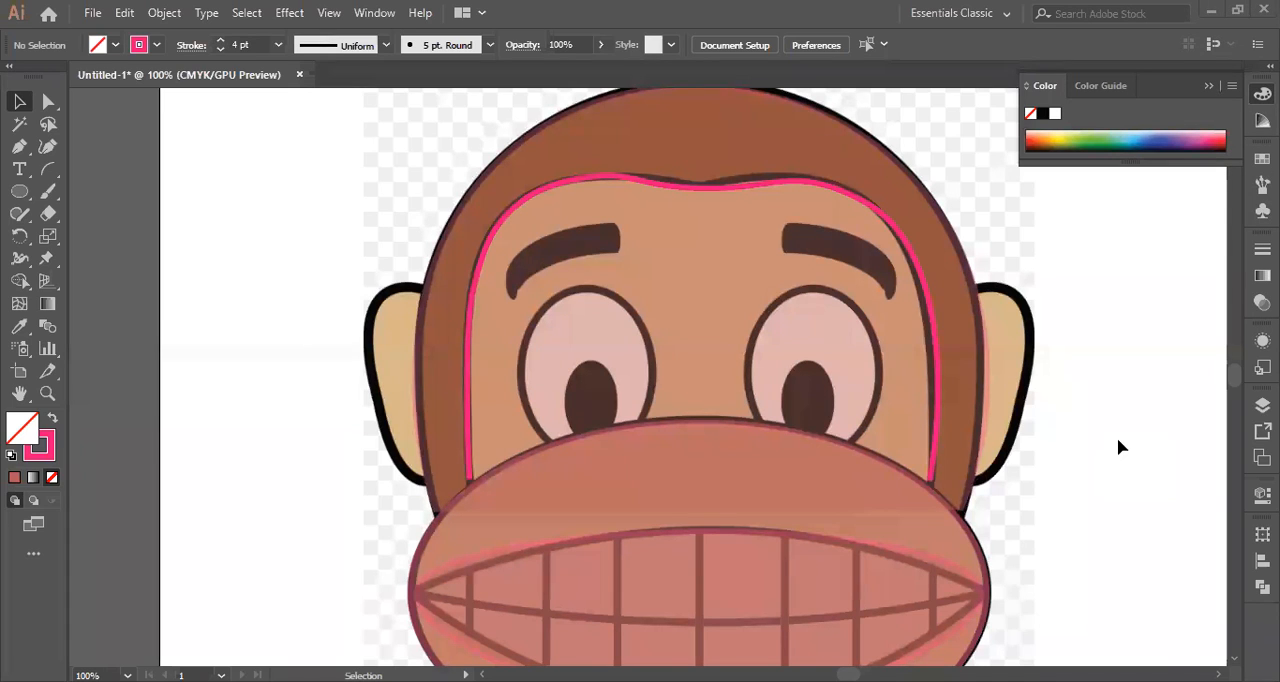
Start a Pen path at the upper end of the monkey's left ear, where it meets the head.
left_click(943, 420)
scroll(946, 371, "down", 3)
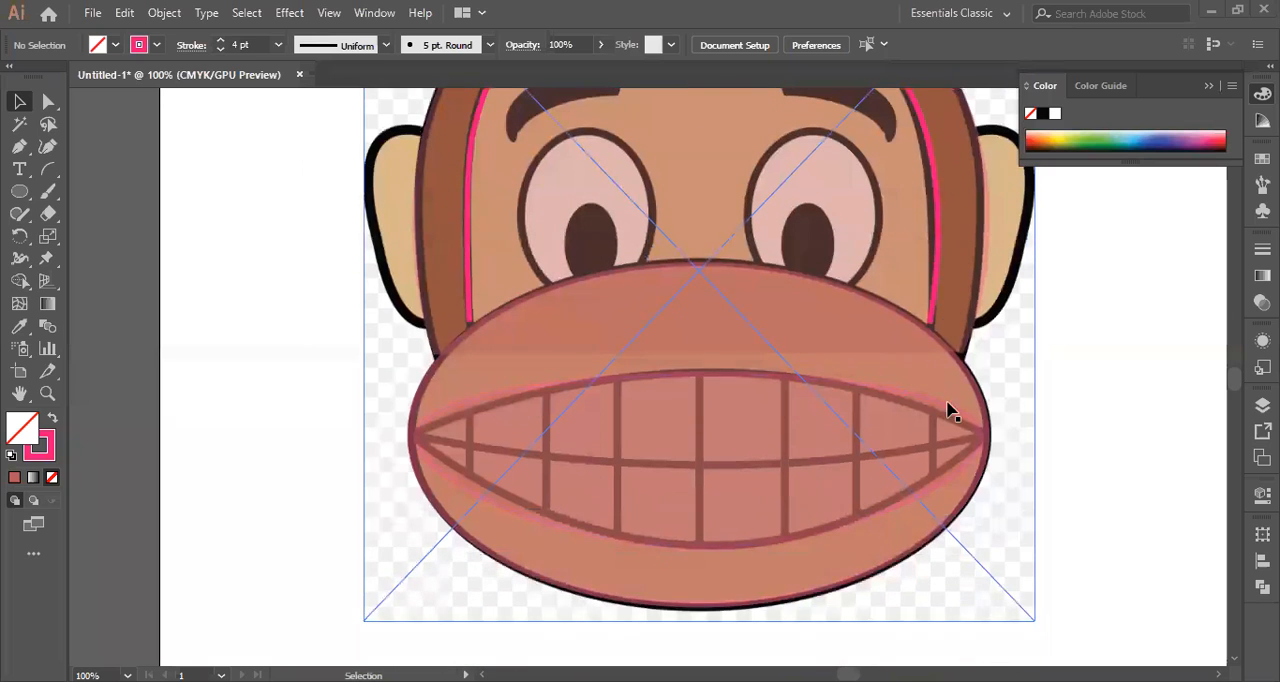
left_click(1050, 383)
scroll(722, 400, "up", 2)
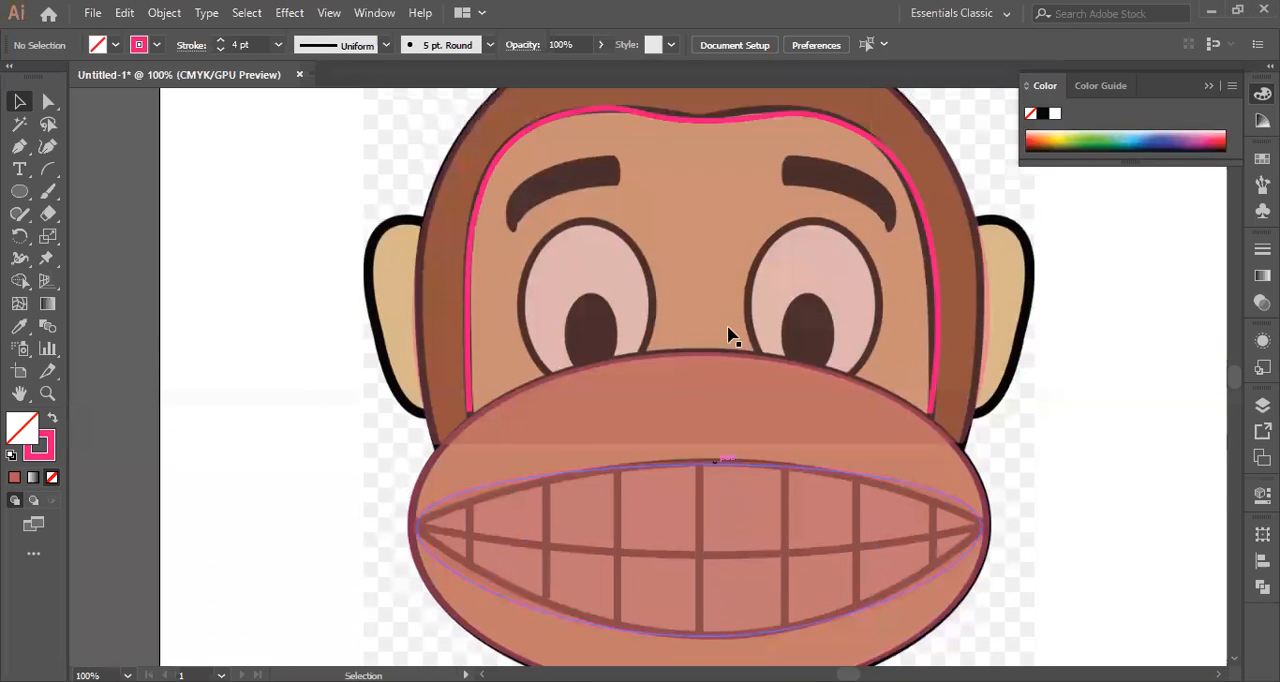
left_click(728, 336)
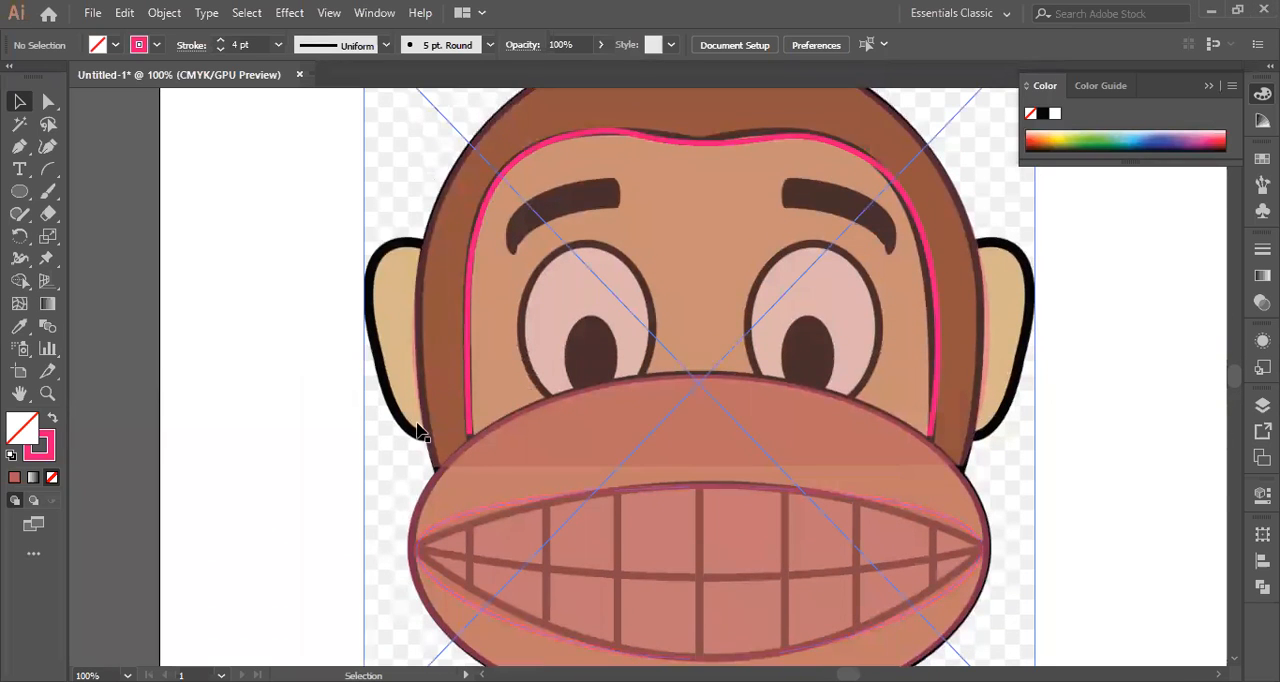
left_click(19, 147)
left_click(417, 244)
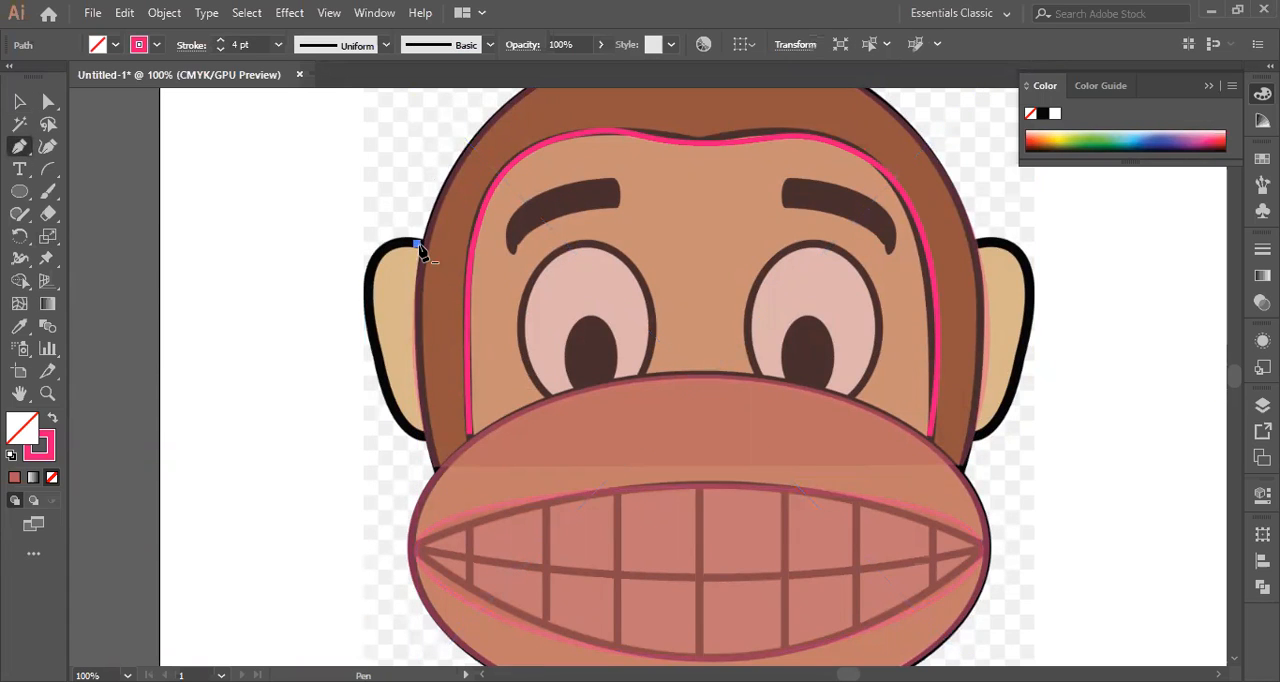
left_click_drag(378, 348, 415, 513)
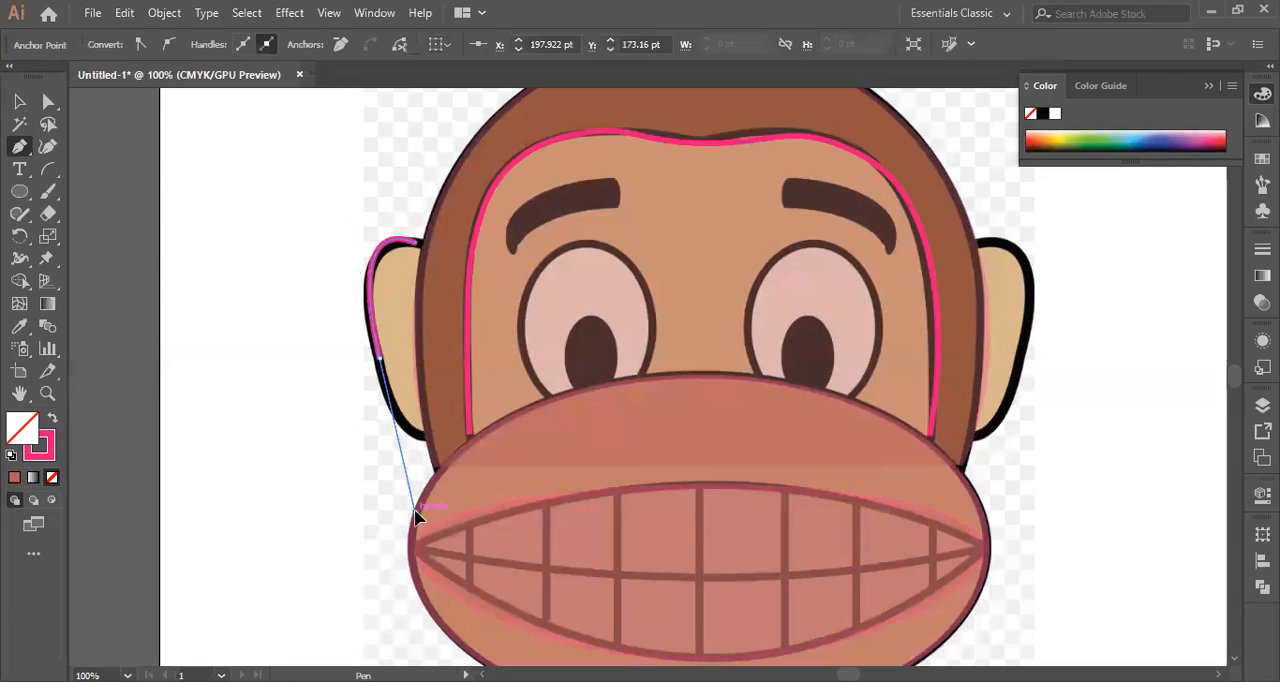
left_click(380, 365)
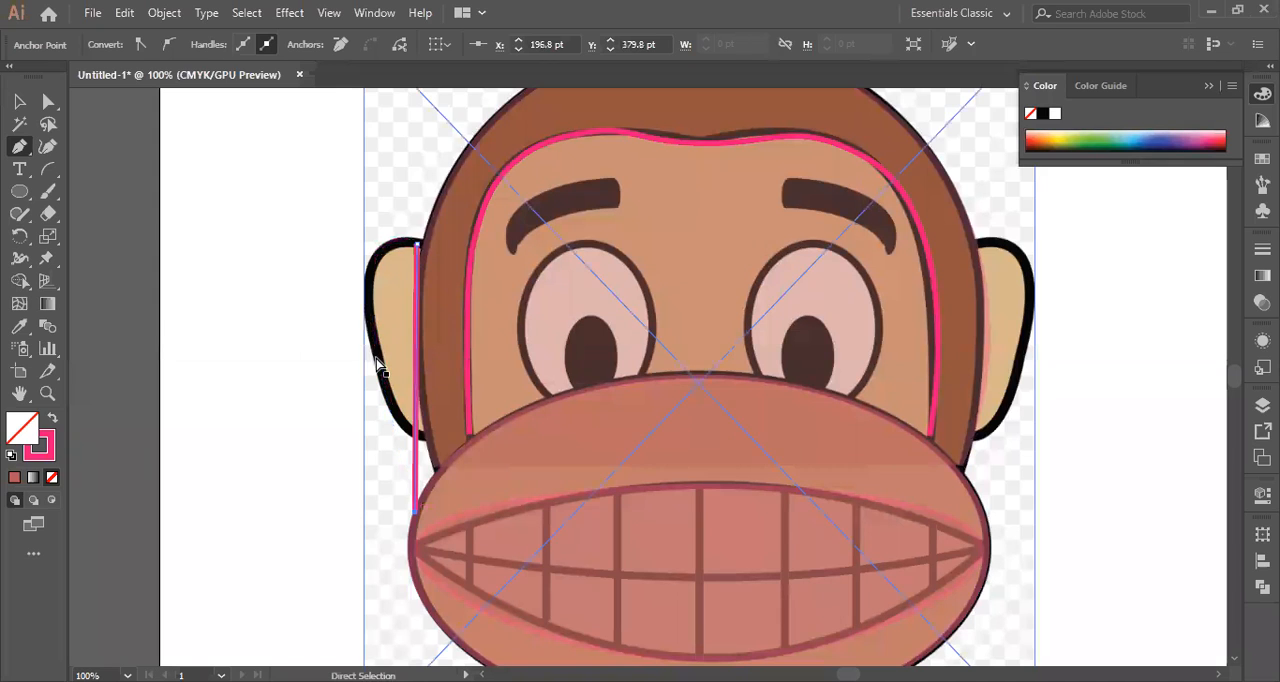
key("ctrl+z")
left_click(20, 147)
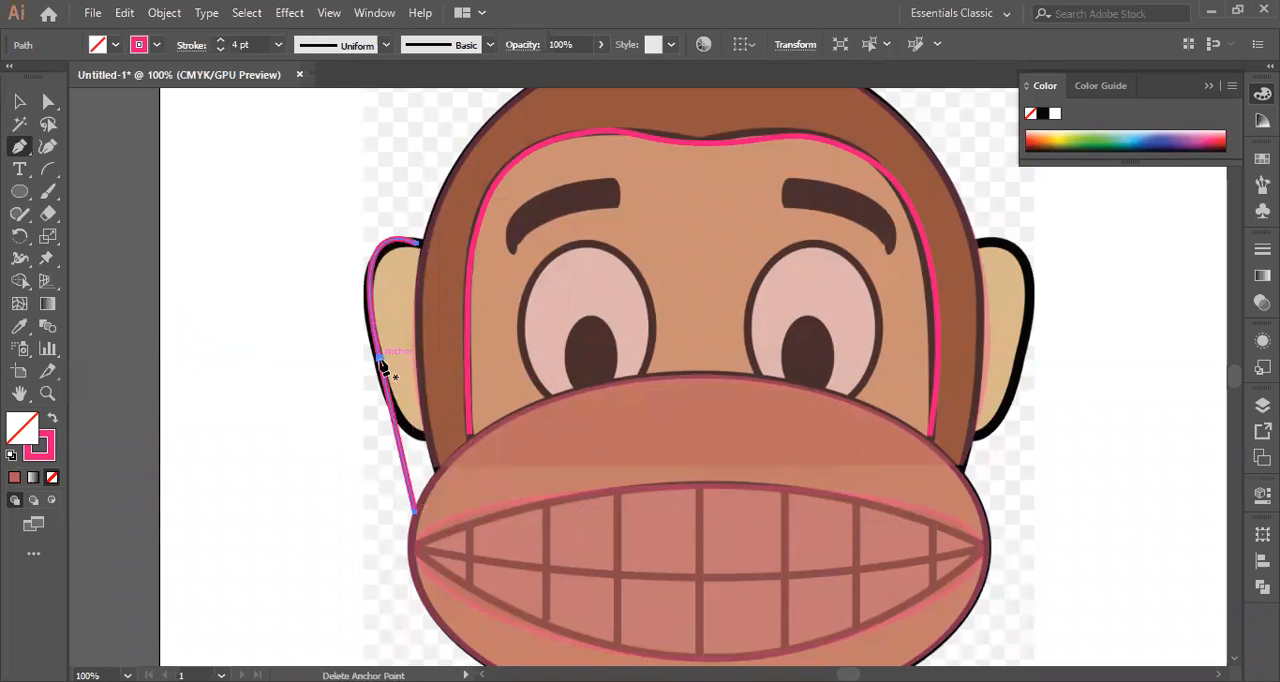
left_click_drag(25, 157, 108, 157)
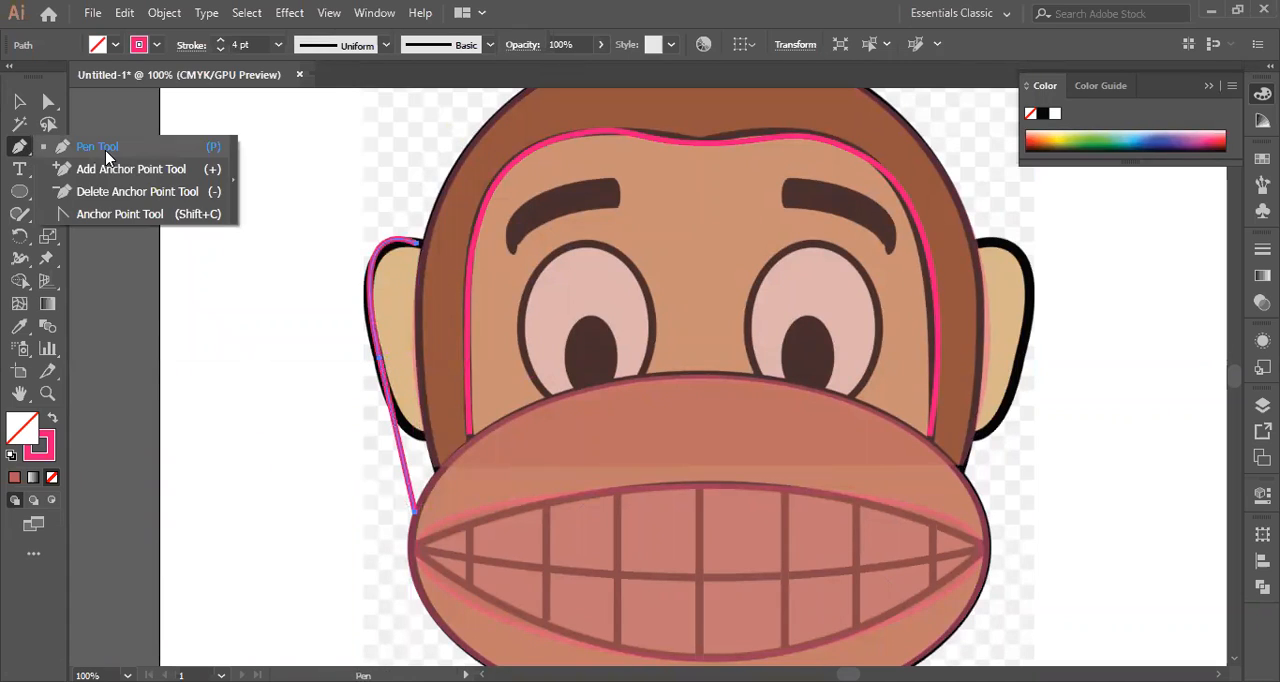
left_click(380, 364)
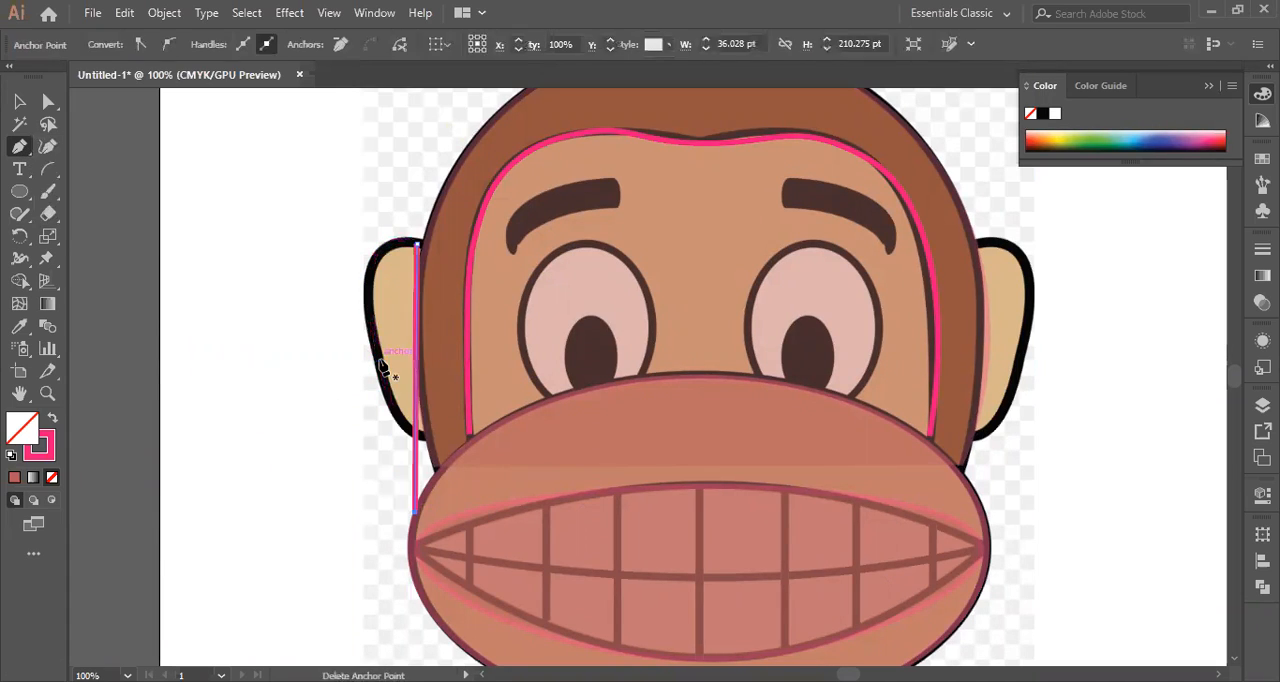
key("ctrl+z")
left_click(380, 360, "ctrl")
key("Delete")
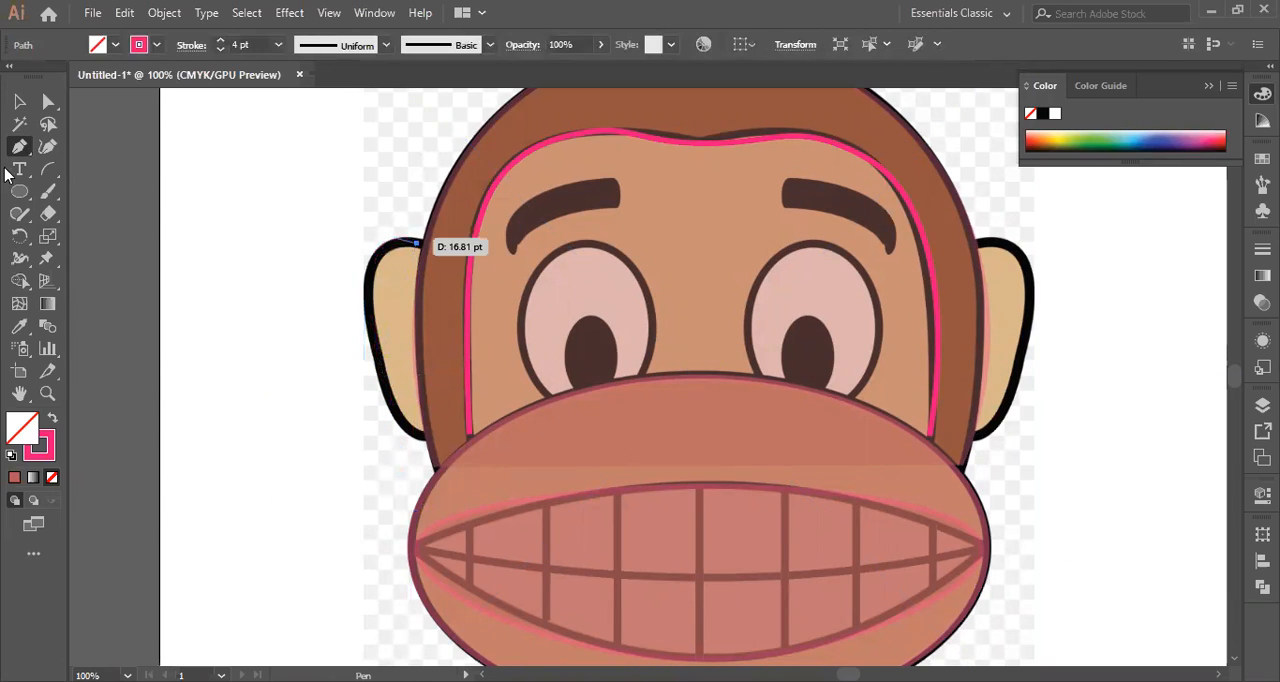
Trace the left ear's outer edge with a curved path down to where the ear meets the head again.
left_click_drag(380, 360, 415, 488)
left_click(379, 360)
mouse_move(424, 436)
left_mouse_down()
mouse_move(464, 449)
mouse_move(466, 474)
left_mouse_up()
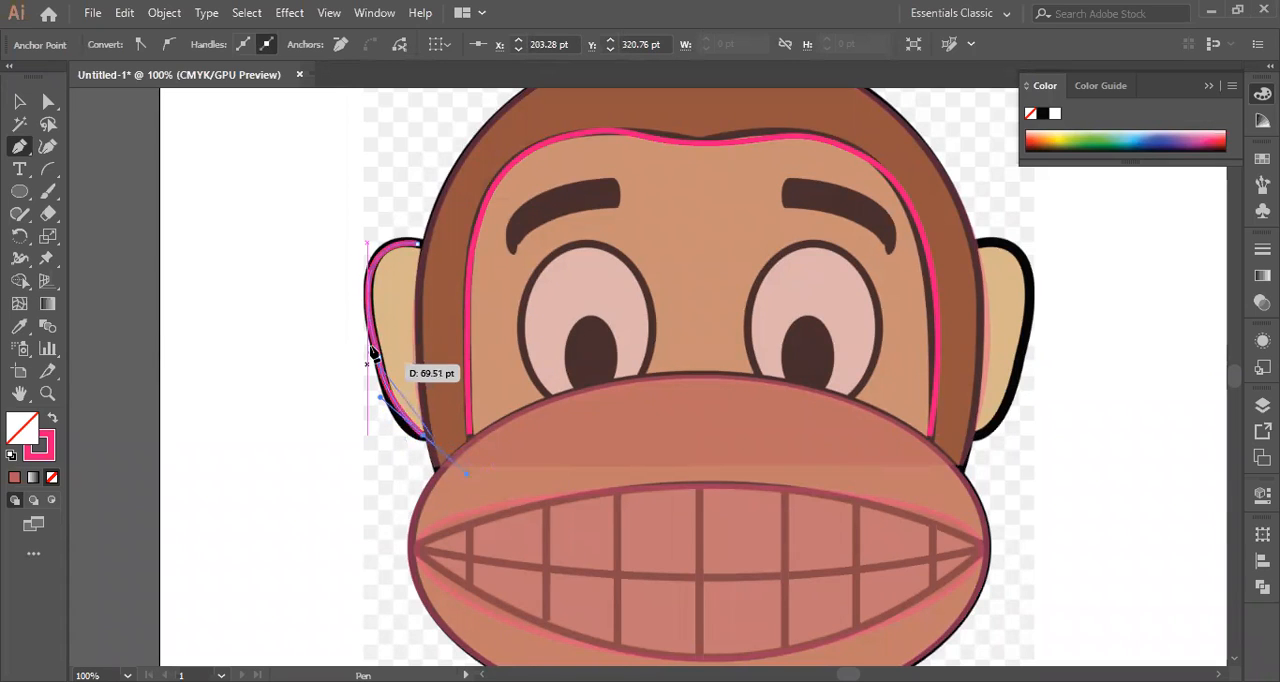
left_click_drag(384, 367, 25, 110)
left_click(22, 106)
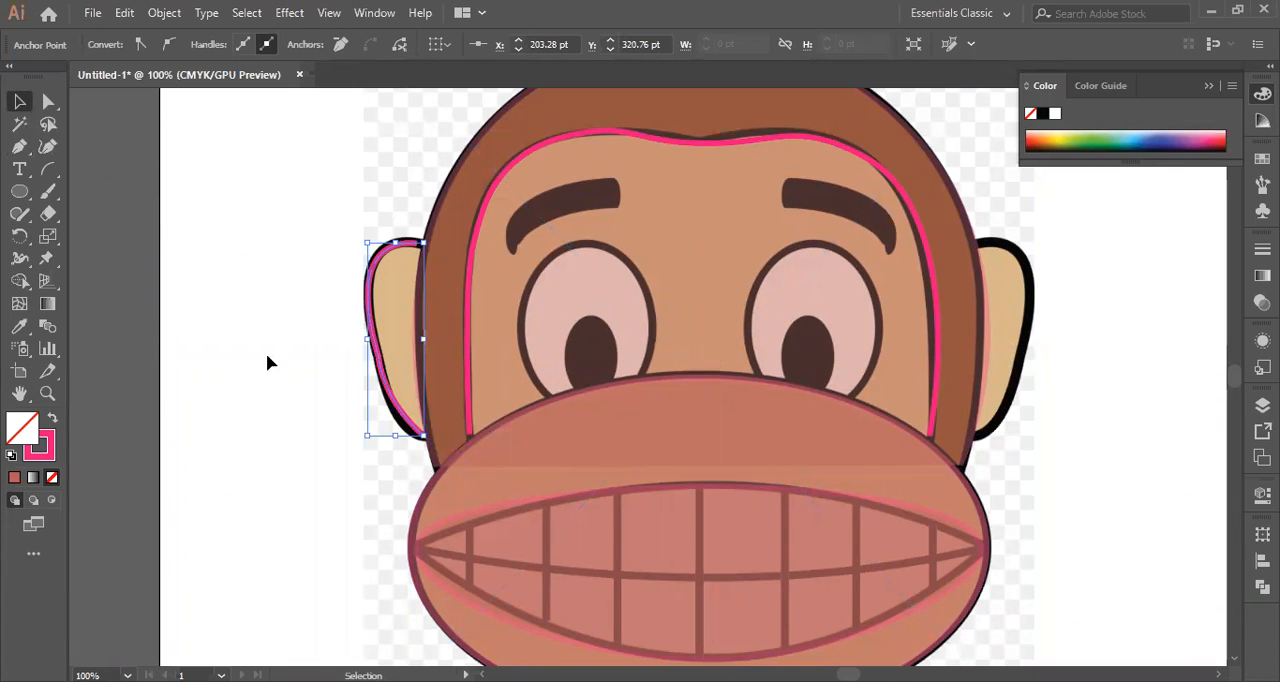
Duplicate the left ear outline and place the copy on the empty area beside the head.
left_click(395, 343)
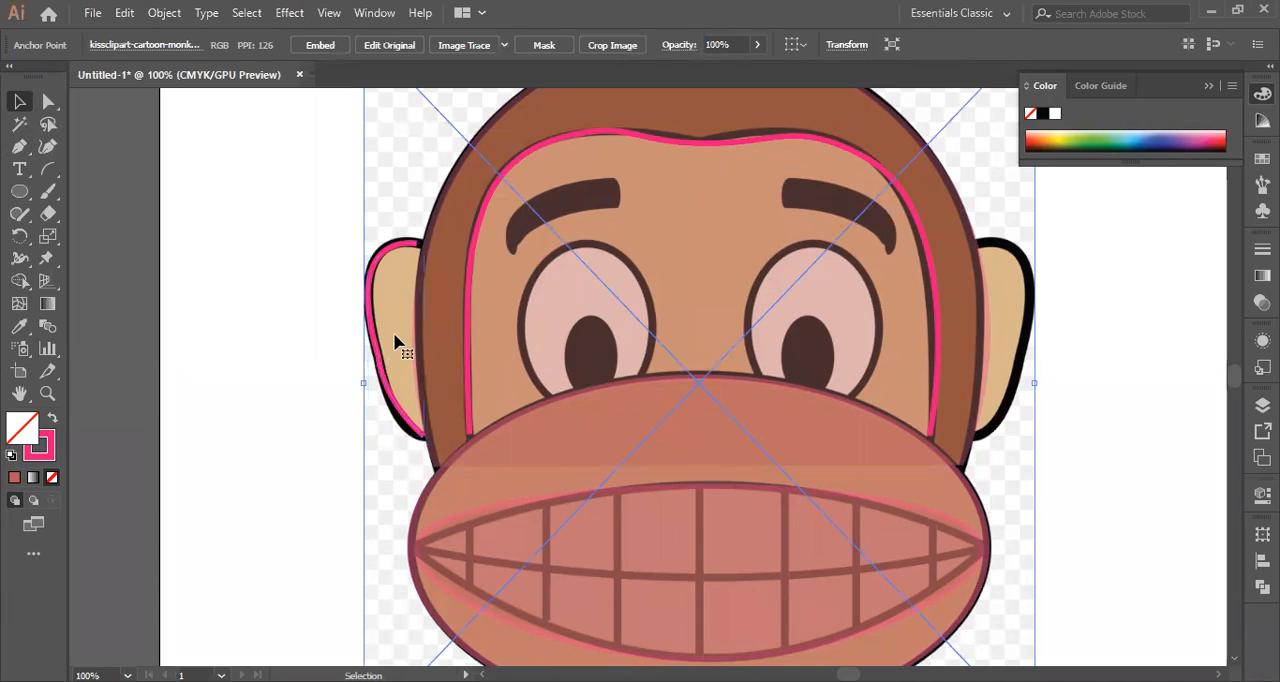
left_click_drag(378, 341, 281, 316)
right_click(277, 296)
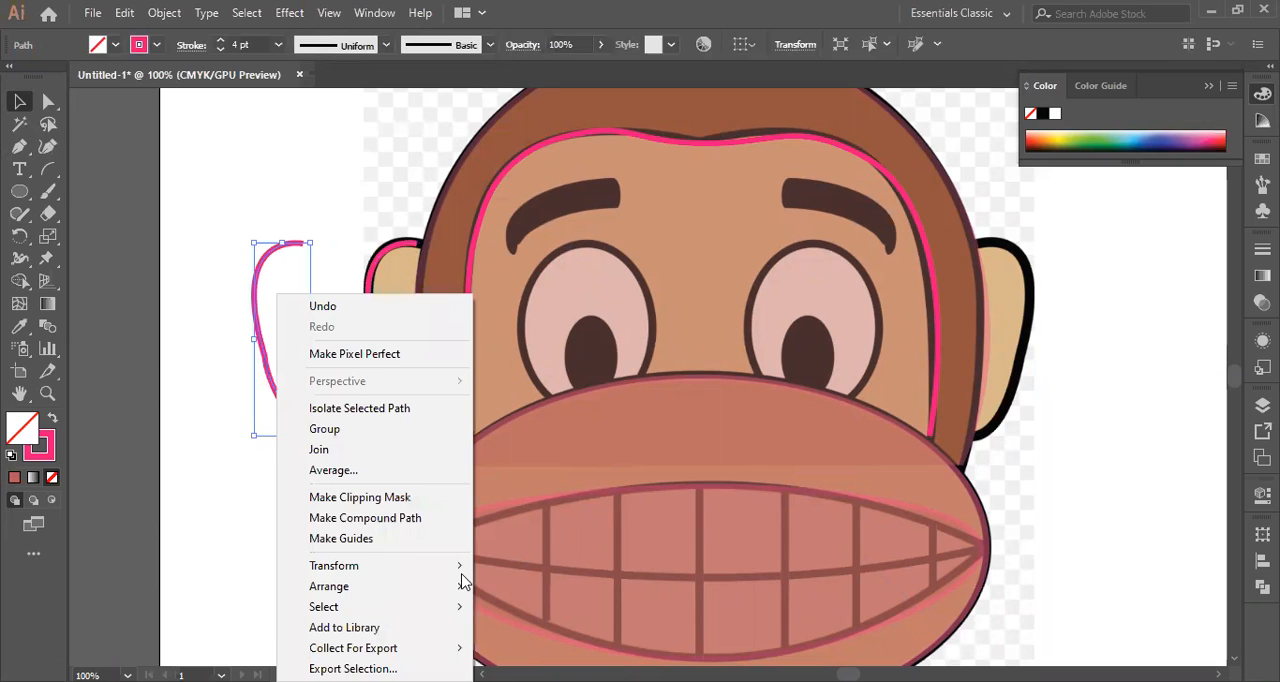
mouse_move(462, 577)
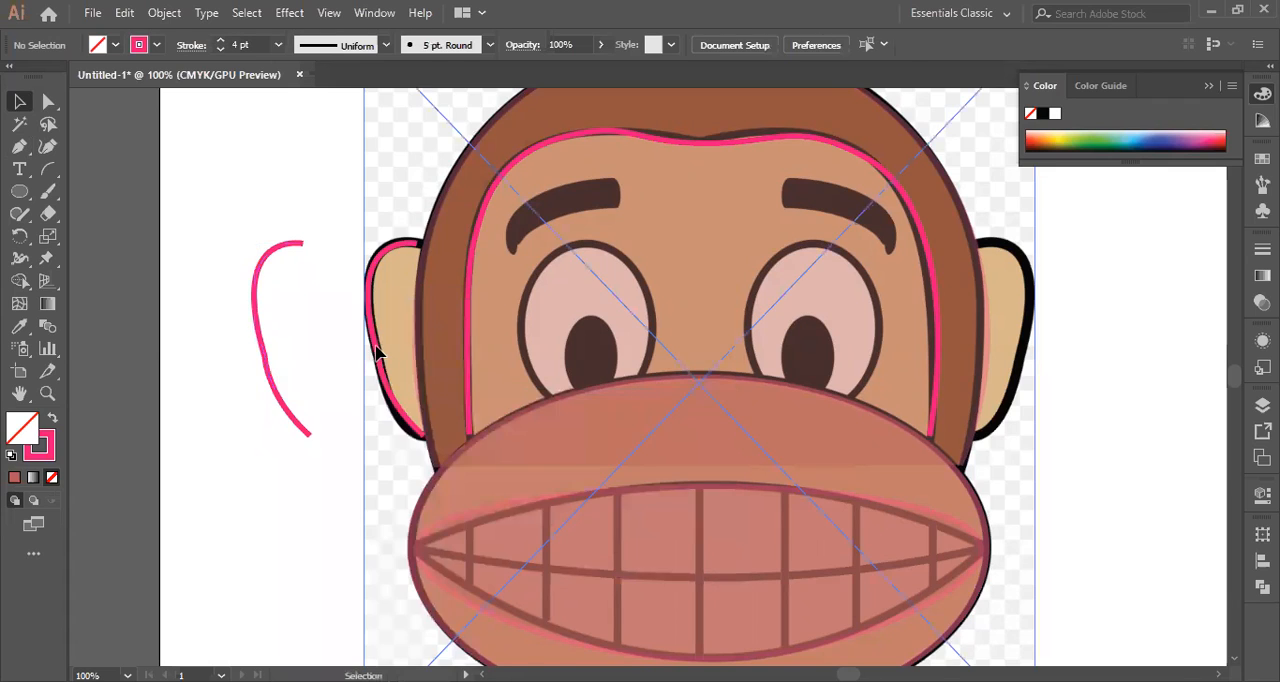
left_click(376, 350)
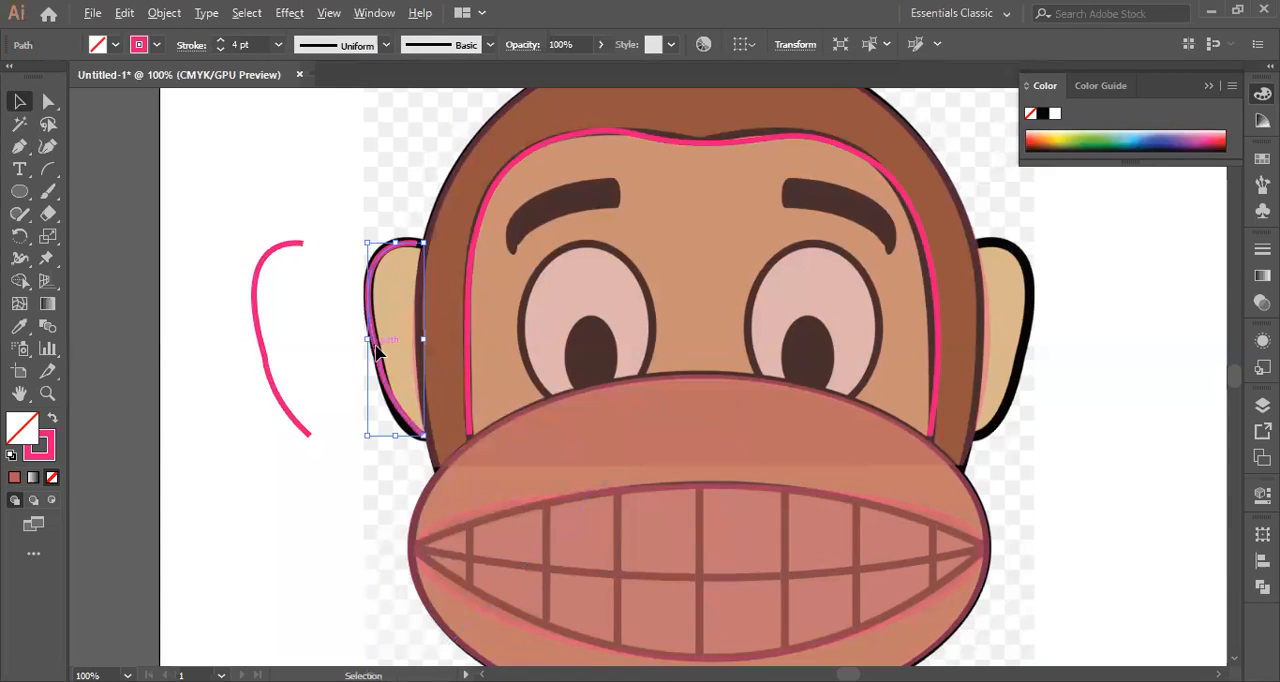
left_click_drag(378, 350, 234, 491)
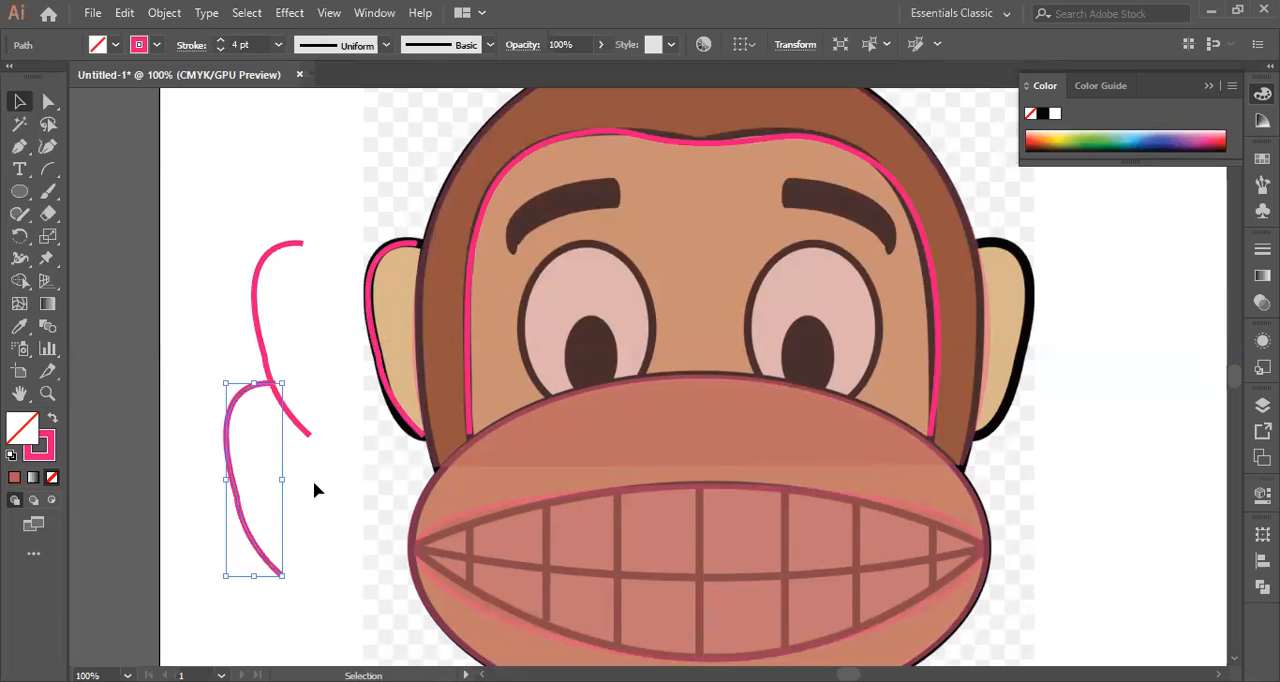
key("a")
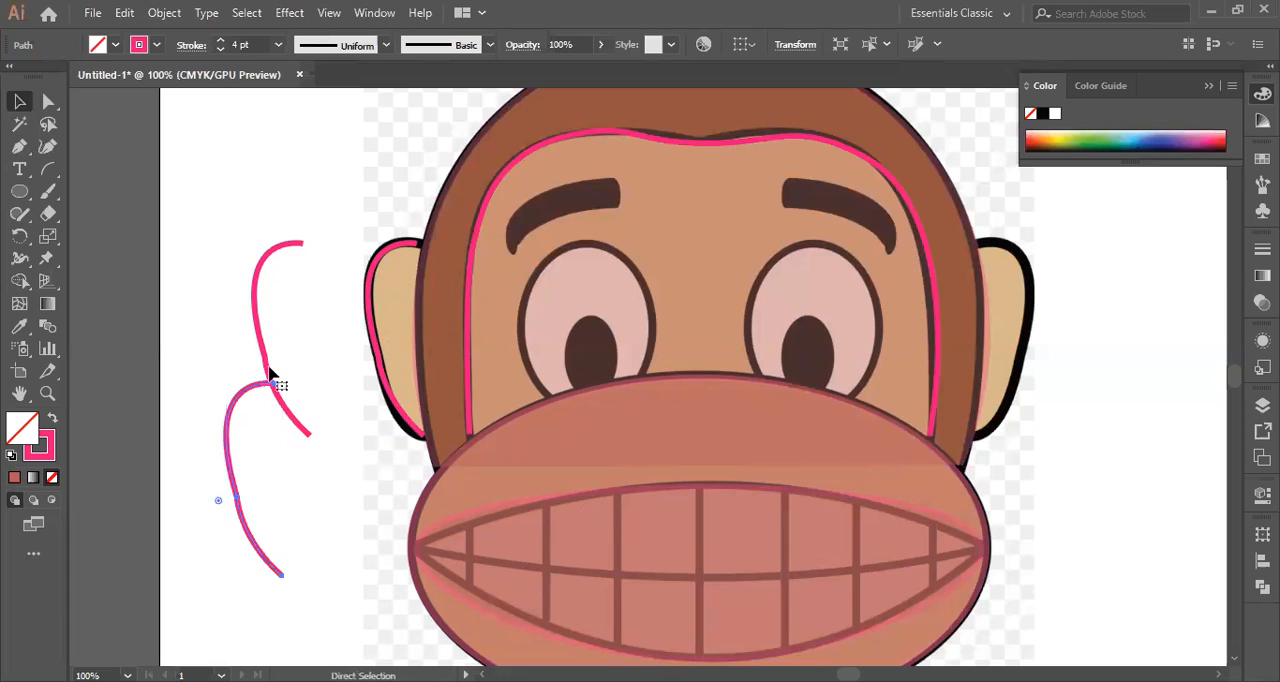
left_click_drag(268, 367, 268, 368)
right_click(268, 370)
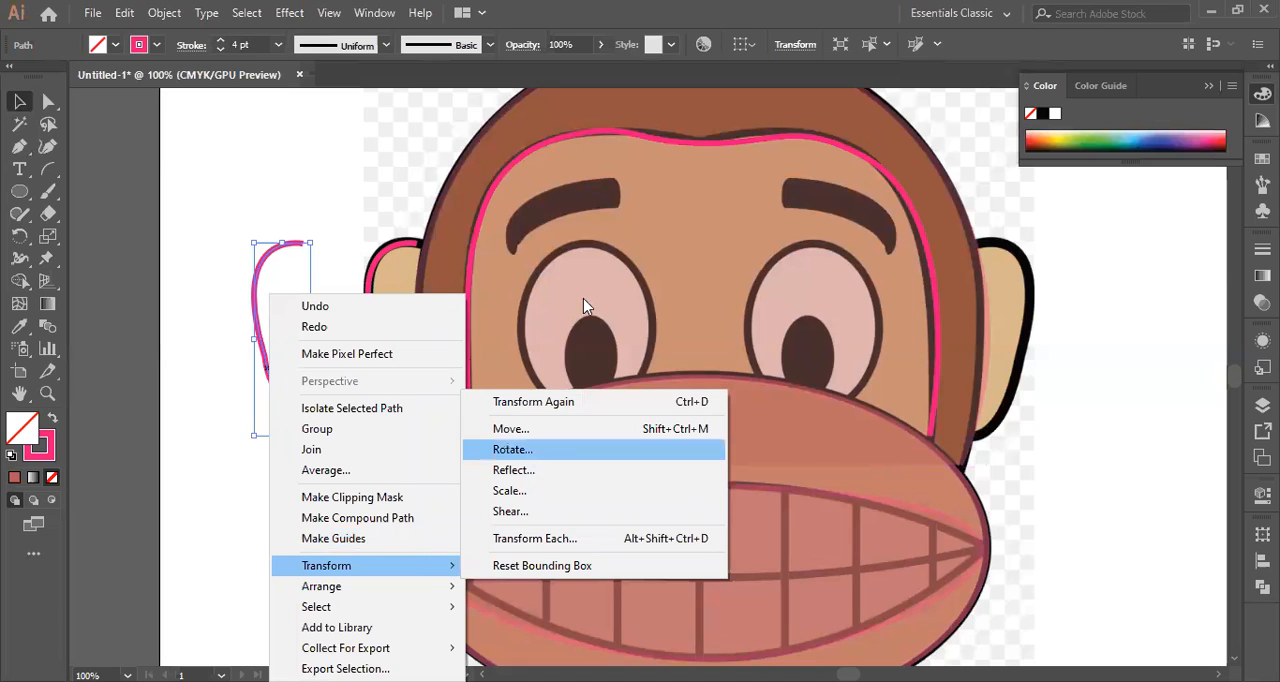
left_click(545, 449)
left_click(500, 379)
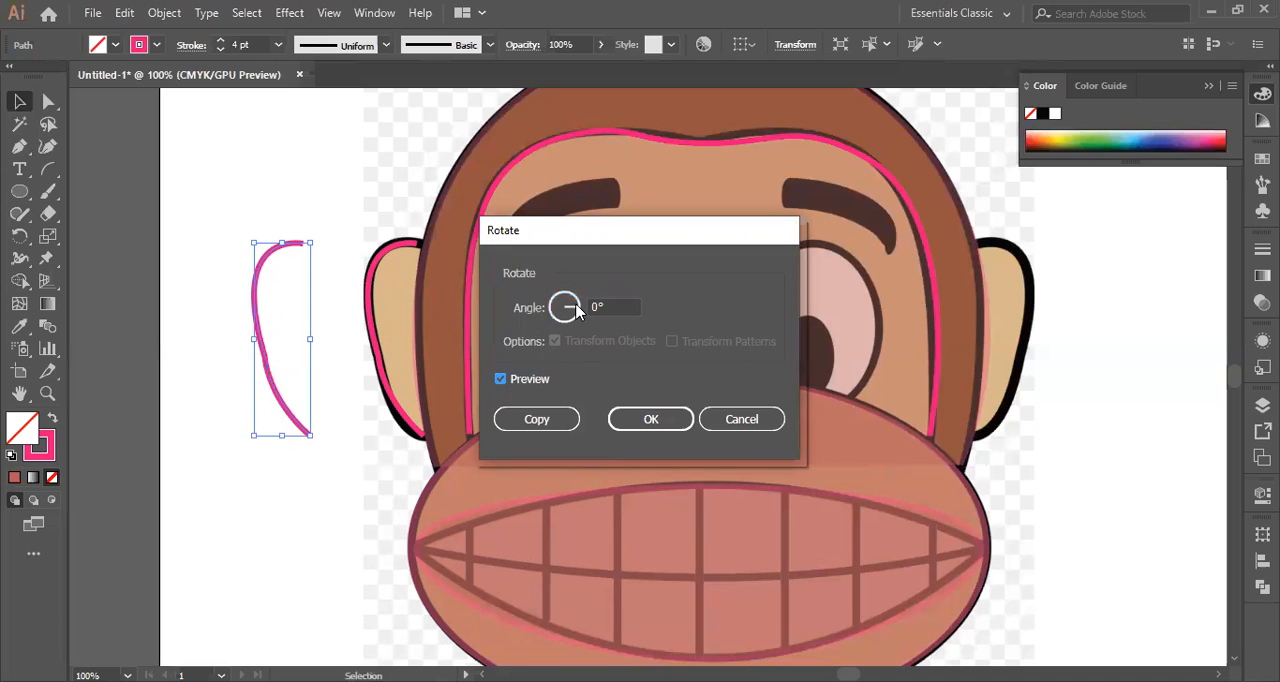
left_click(566, 336)
left_click_drag(551, 322, 533, 314)
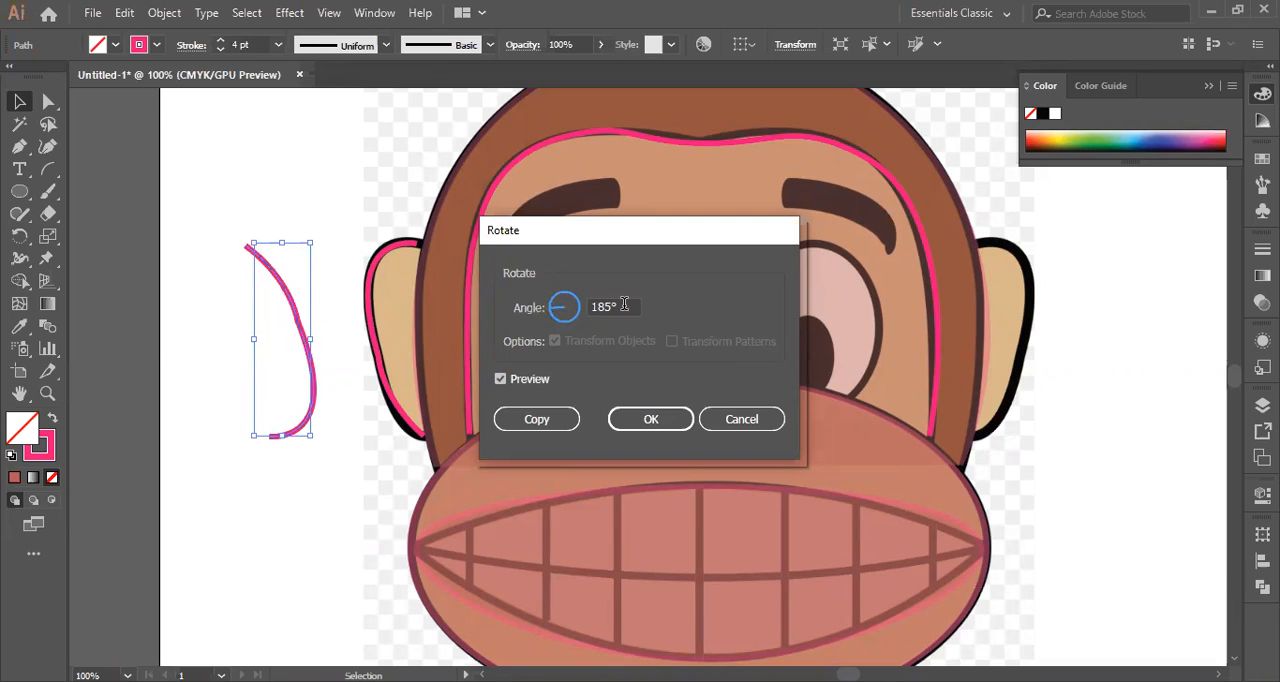
left_click_drag(549, 307, 568, 300)
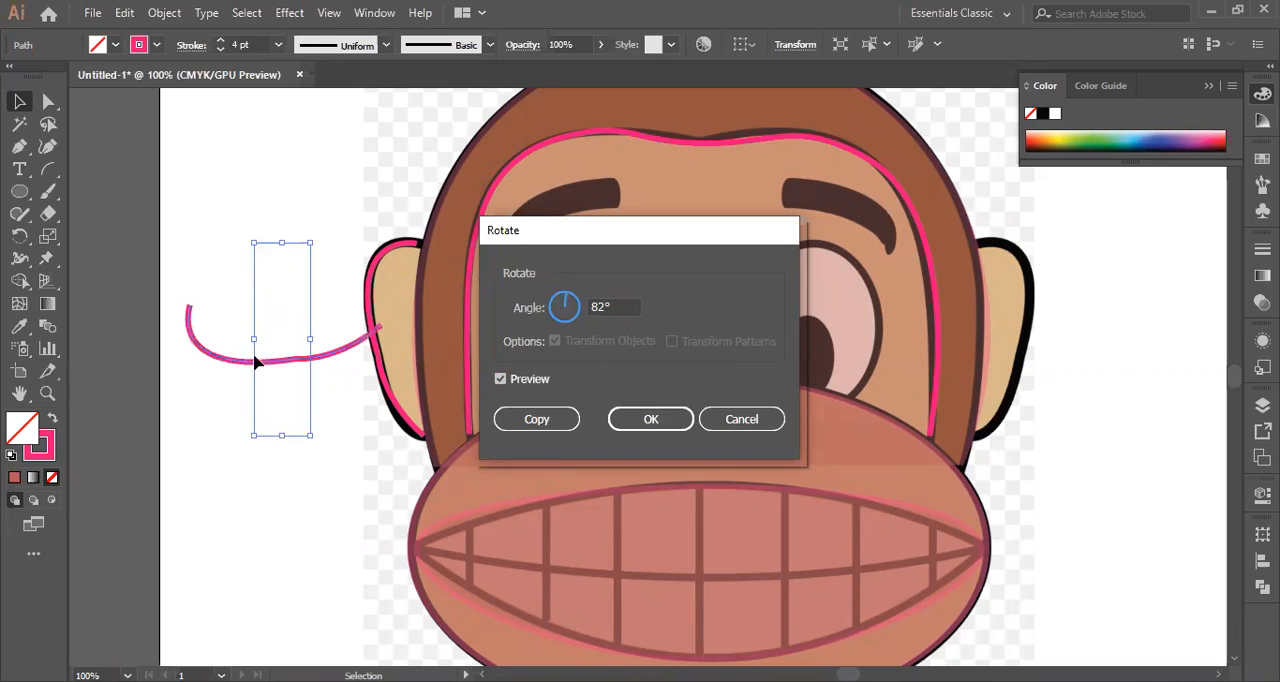
key("Return")
Reflect the copied ear outline across the vertical axis and place it over the monkey's right ear.
right_click(421, 596)
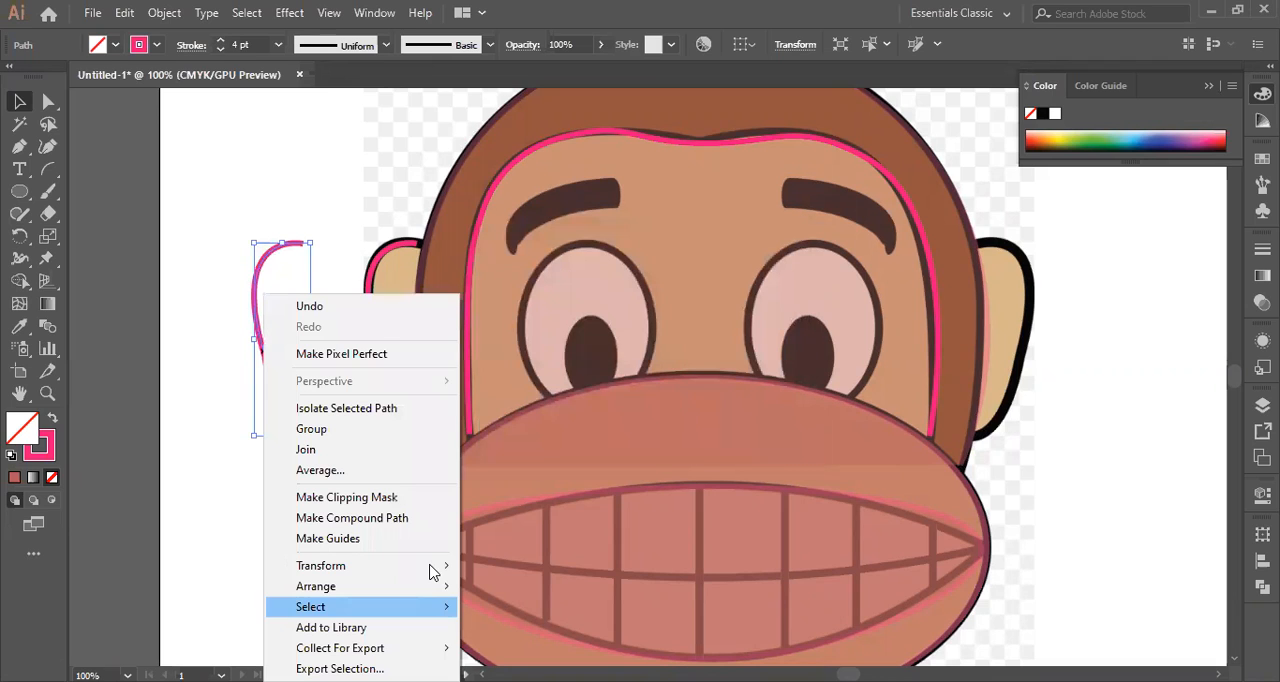
mouse_move(433, 566)
left_click(500, 471)
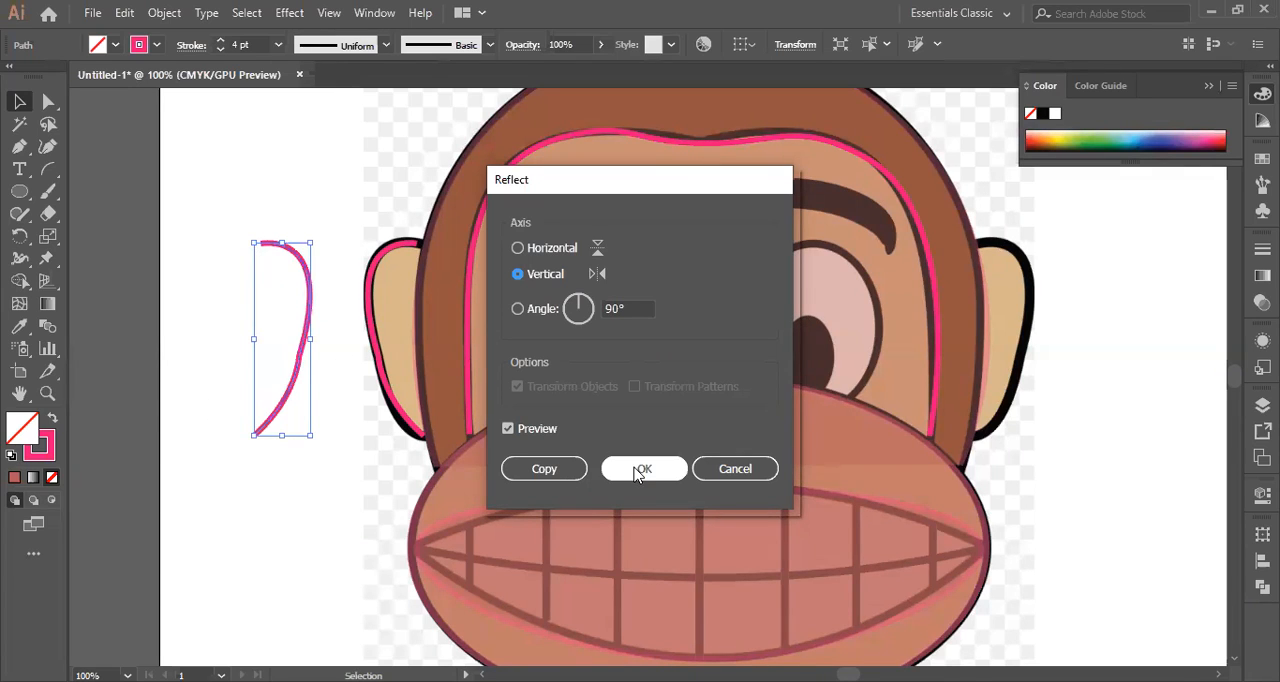
left_click(567, 469)
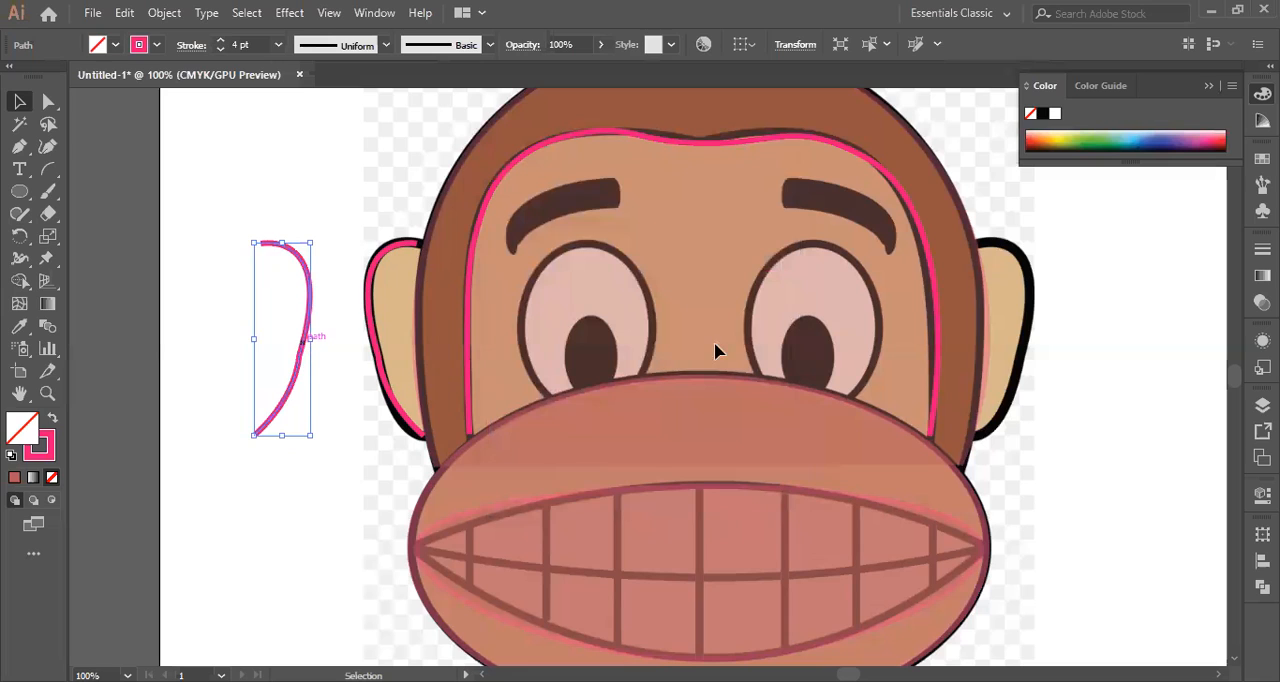
left_click_drag(991, 333, 1030, 342)
Lock the left and right ear outlines.
left_click(22, 101)
left_click(376, 341)
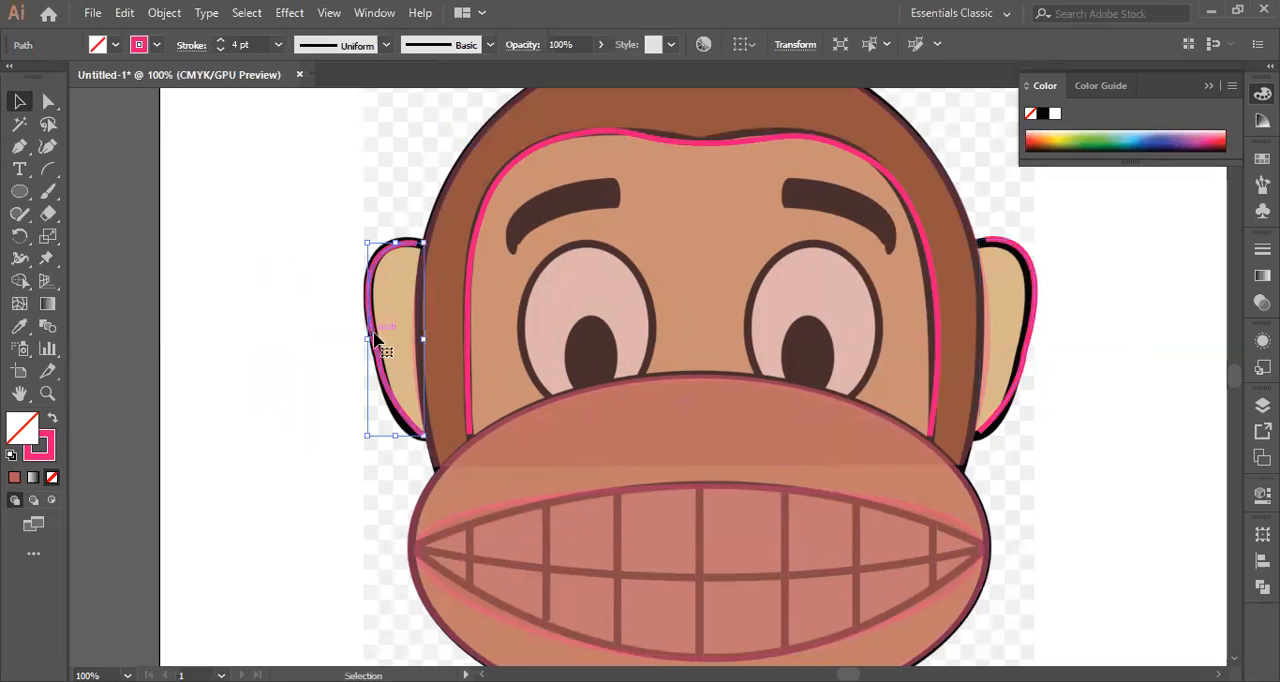
key("ctrl+2")
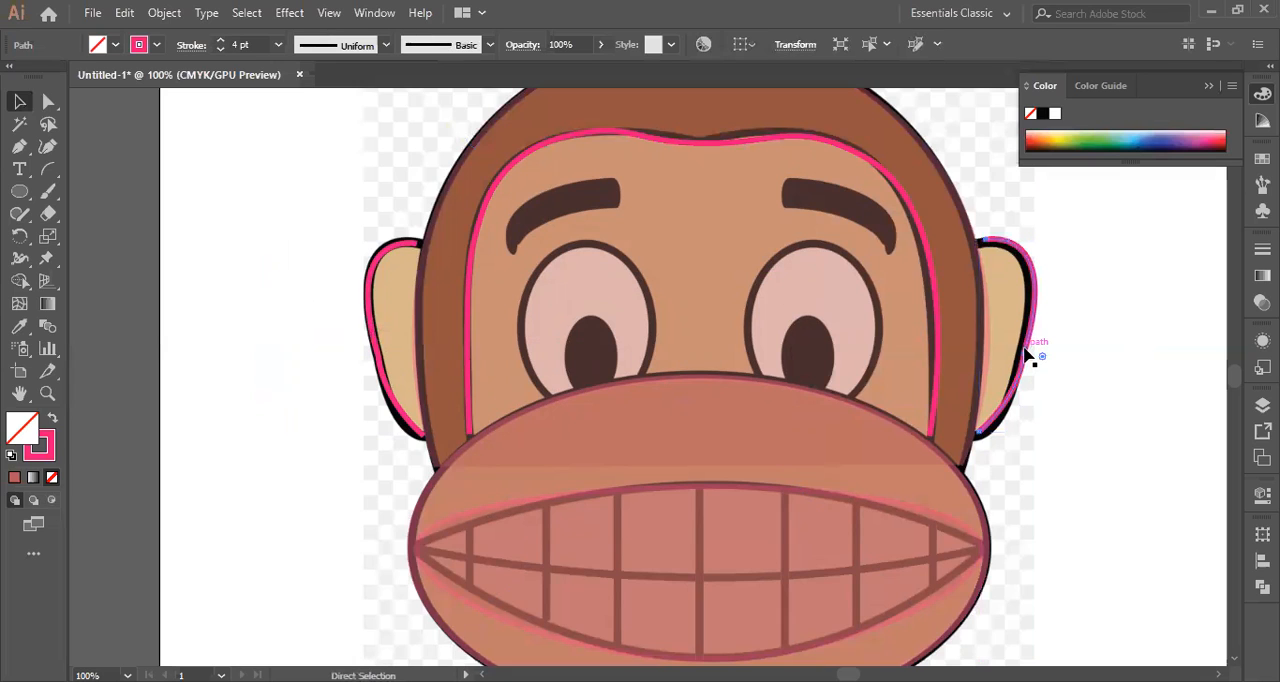
scroll(848, 437, "up", 1)
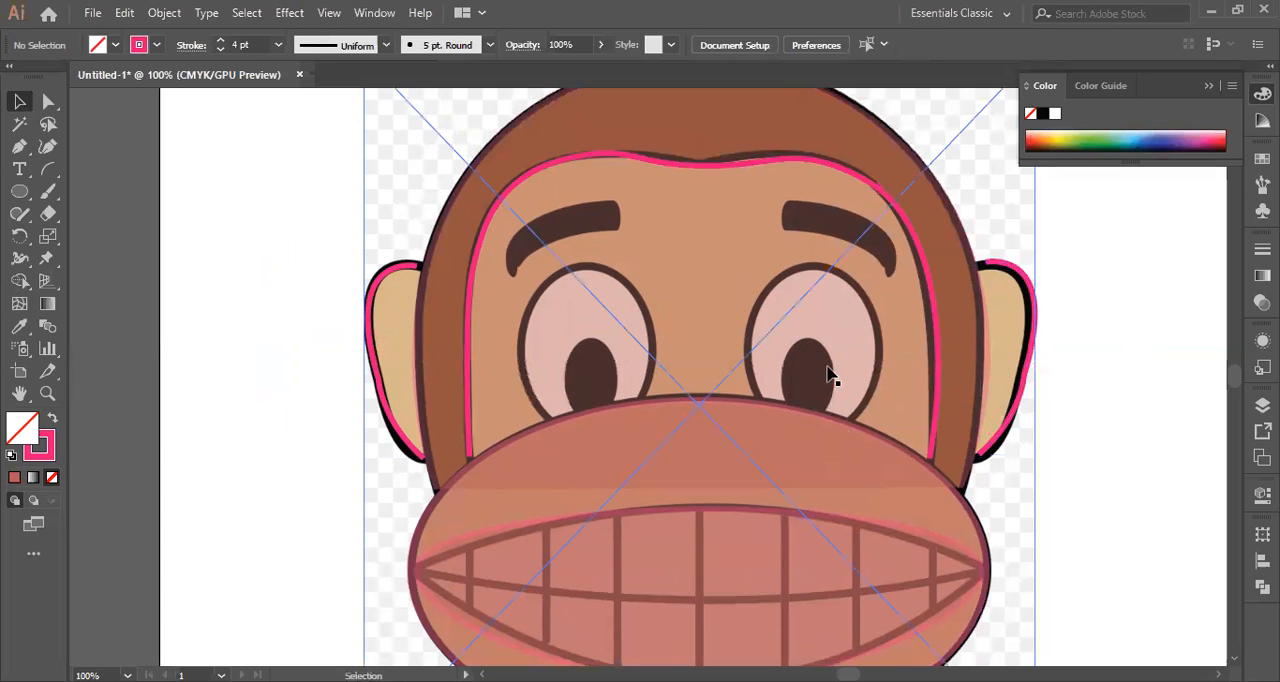
scroll(828, 375, "up", 2)
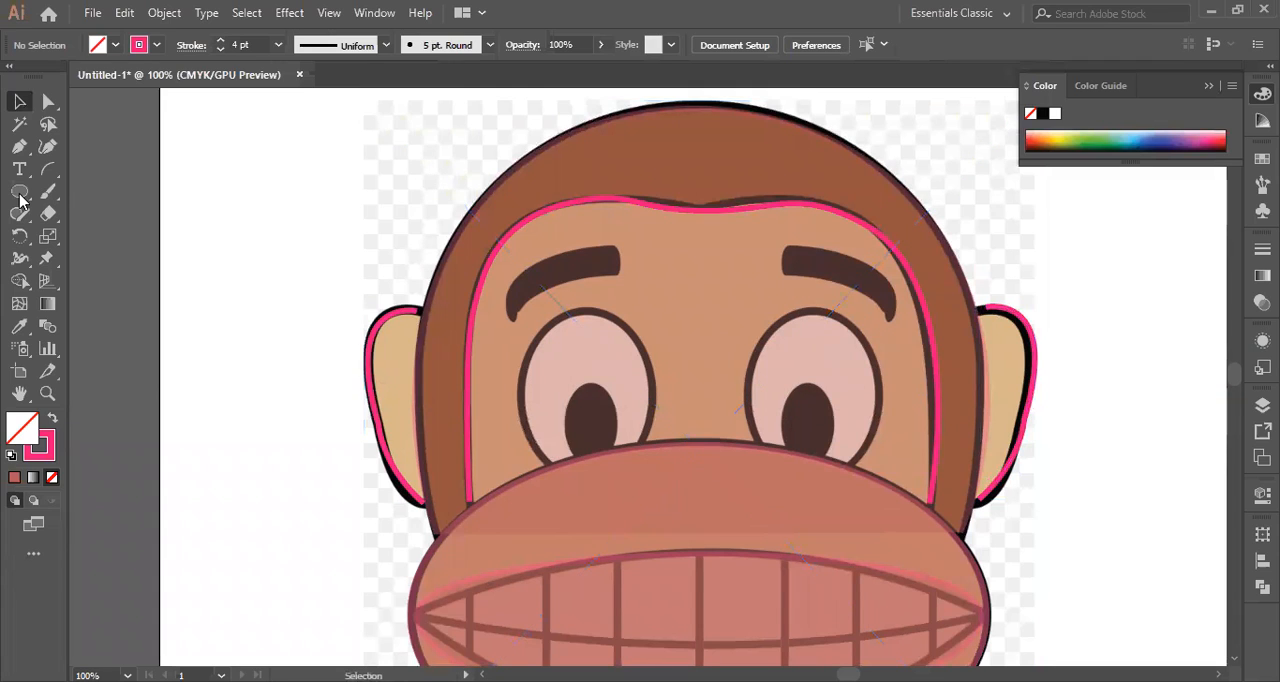
left_click(1020, 448)
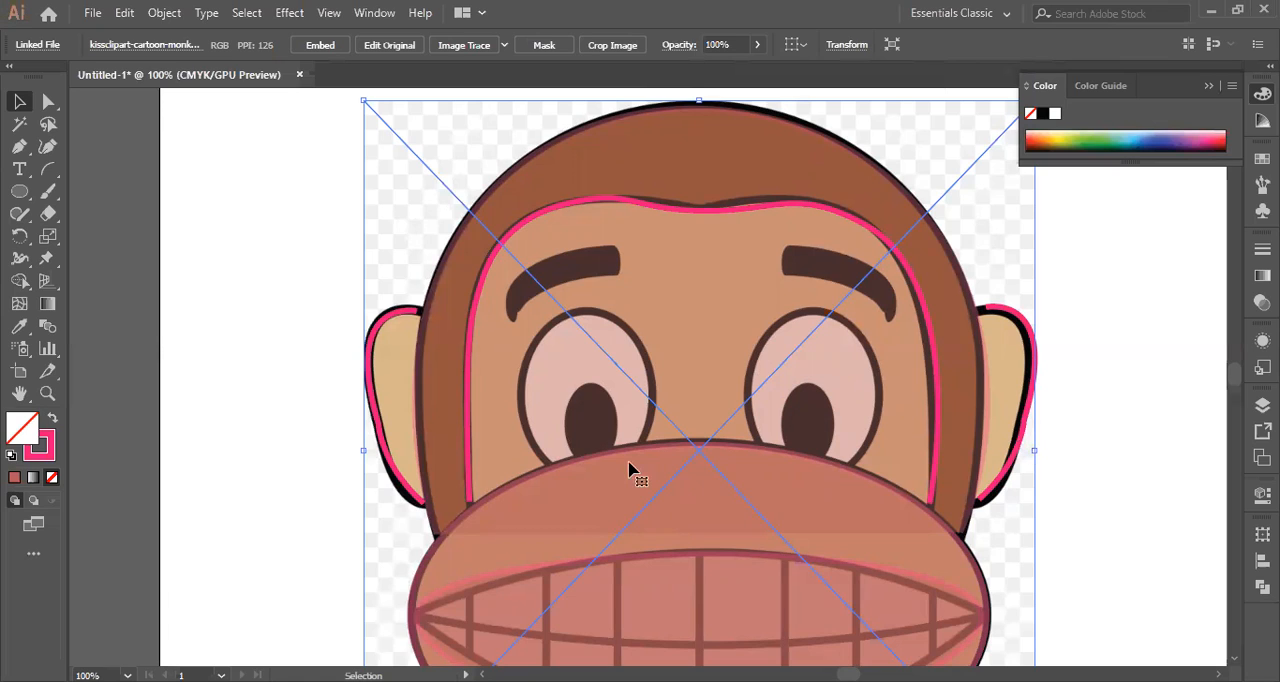
Draw a narrow upright ellipse inside the monkey's left eye.
scroll(600, 366, "down", 1)
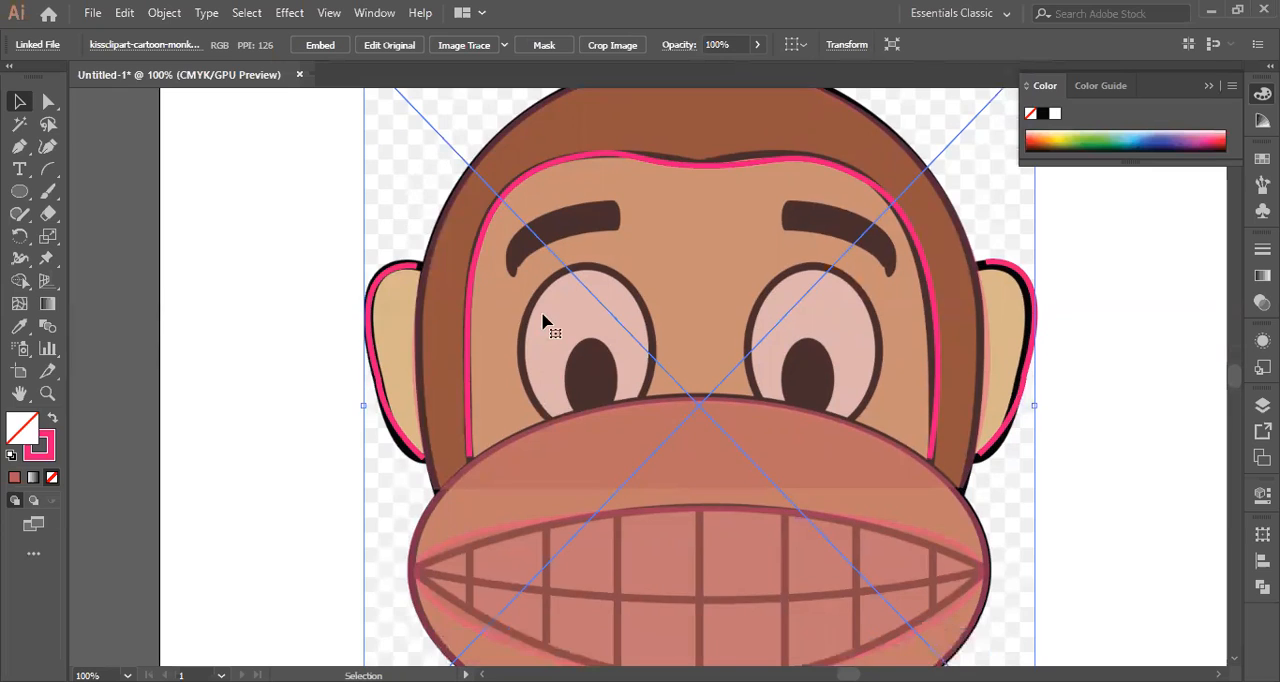
left_click(19, 191)
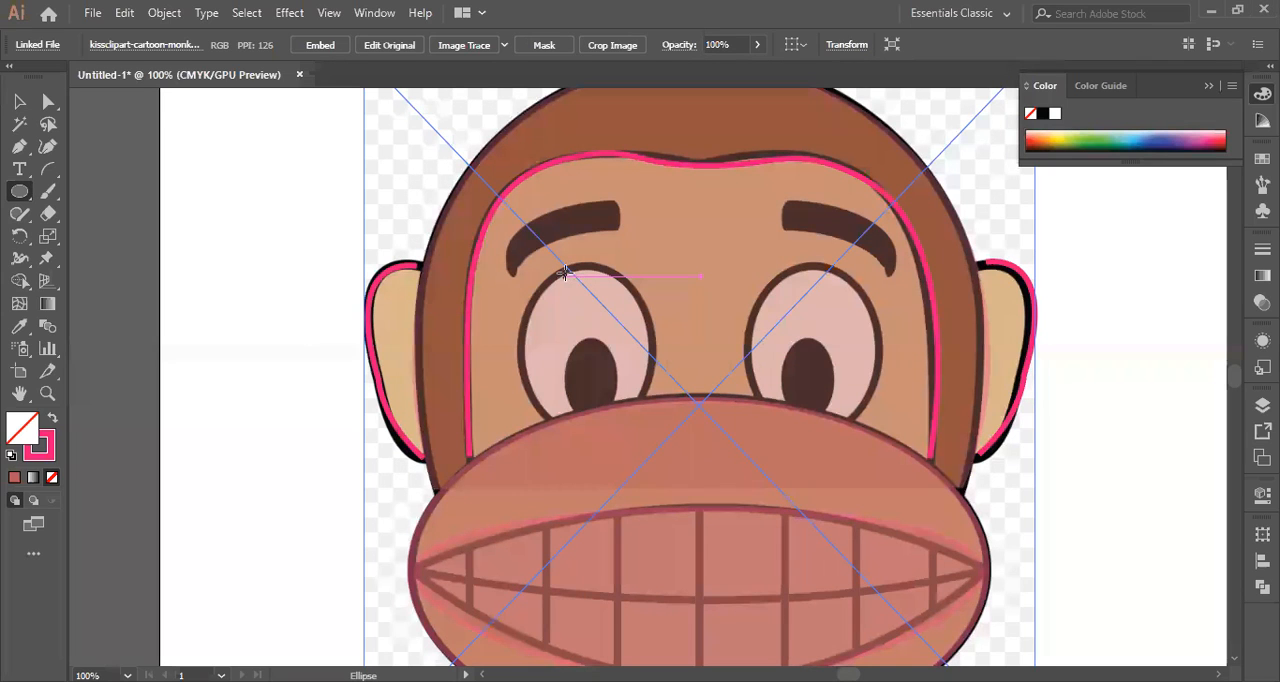
left_click_drag(566, 272, 669, 363)
left_click_drag(636, 405, 636, 405)
key("v")
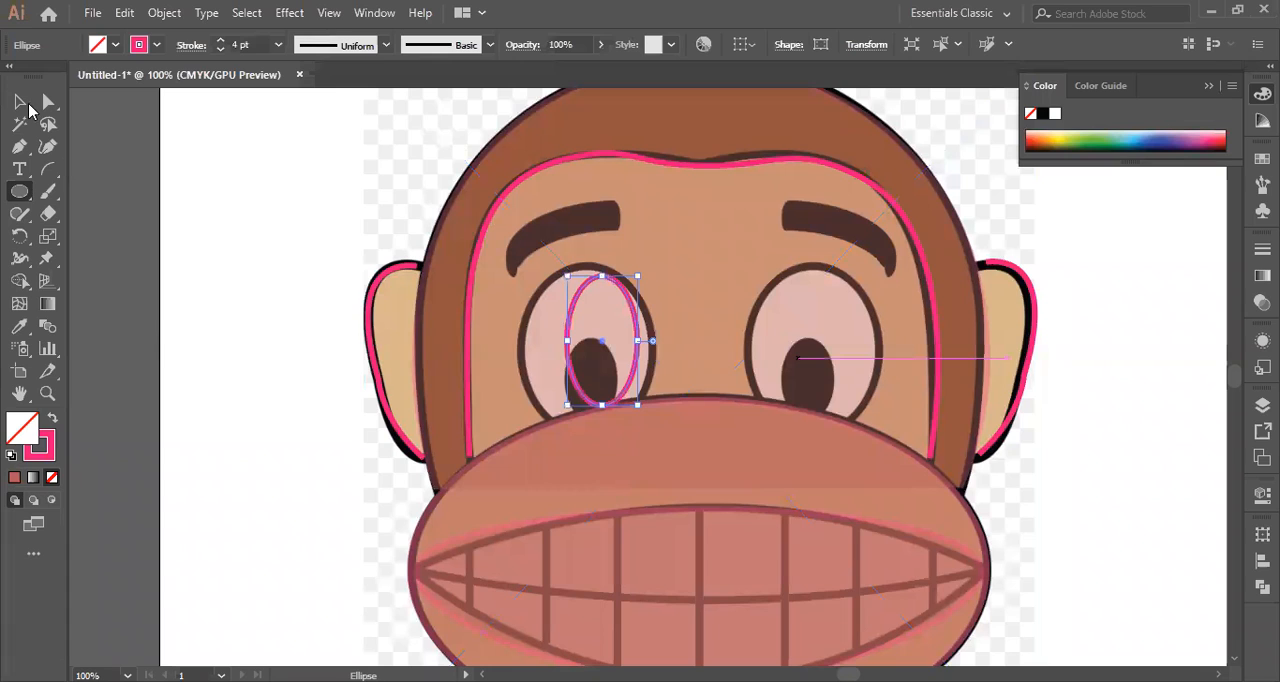
Resize the ellipse to about 96 pt wide and make it taller to fit the monkey's left eye.
left_click_drag(566, 343, 522, 380)
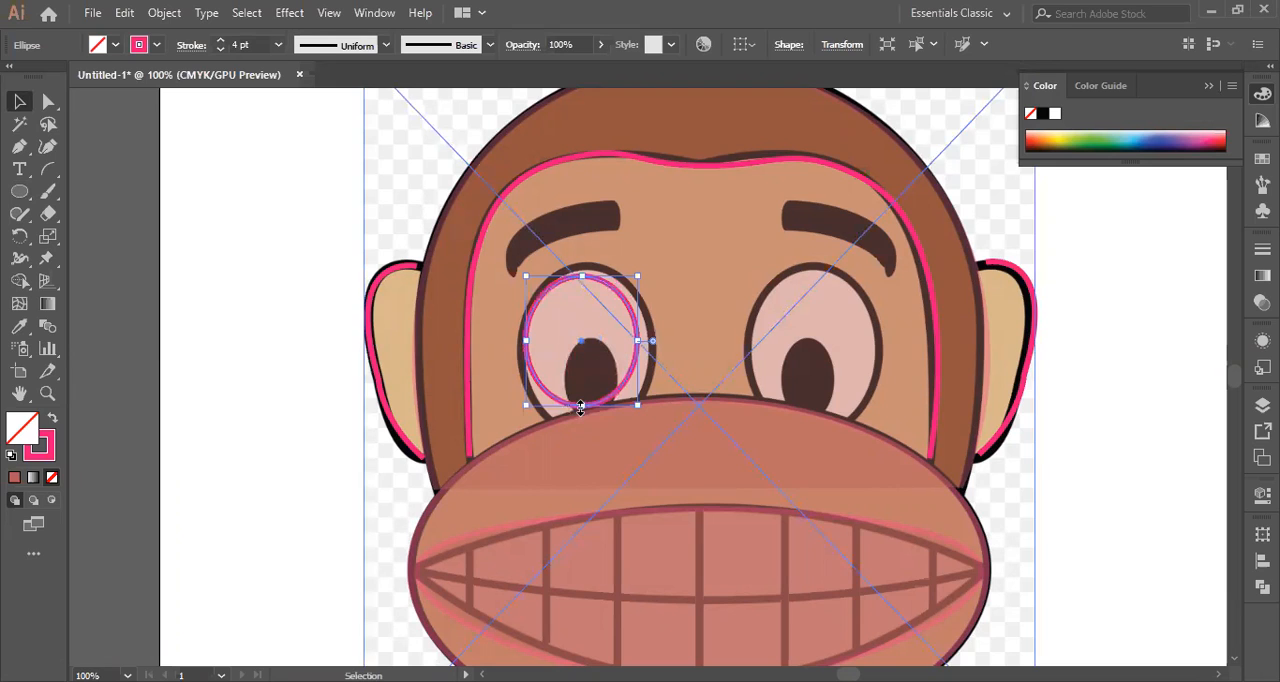
left_click_drag(582, 406, 605, 409)
scroll(930, 410, "up", 2)
scroll(660, 388, "down", 1)
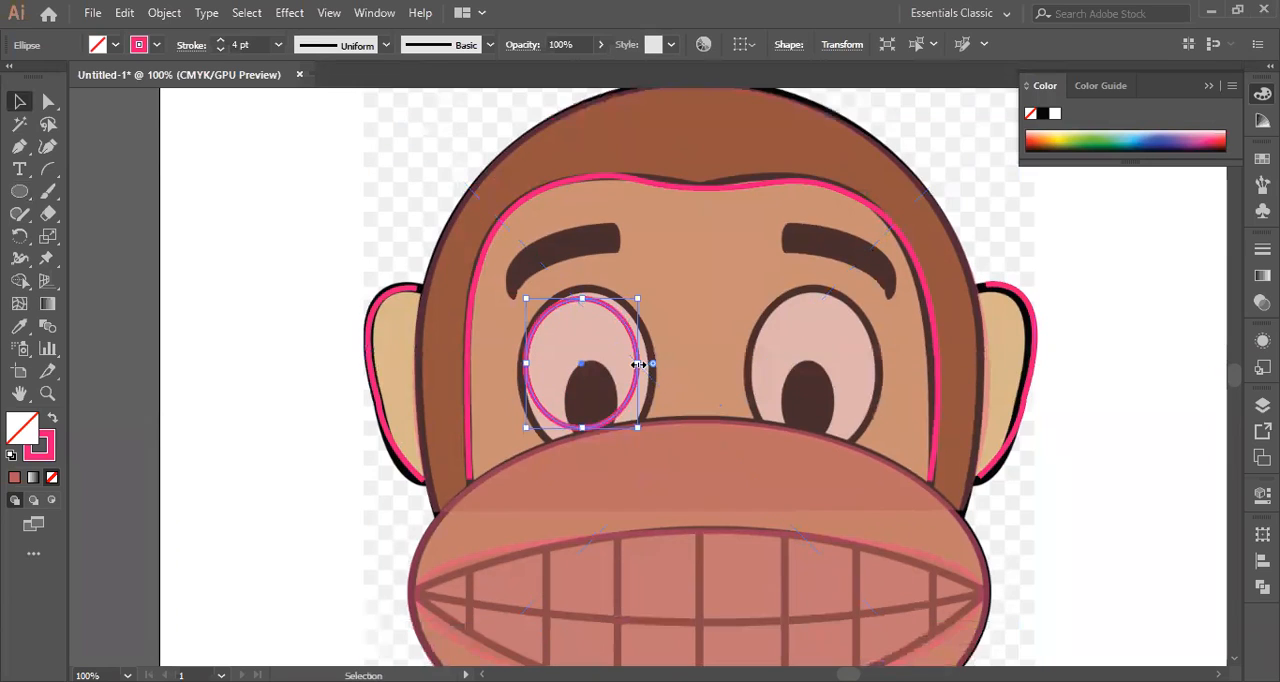
left_click_drag(650, 363, 664, 363)
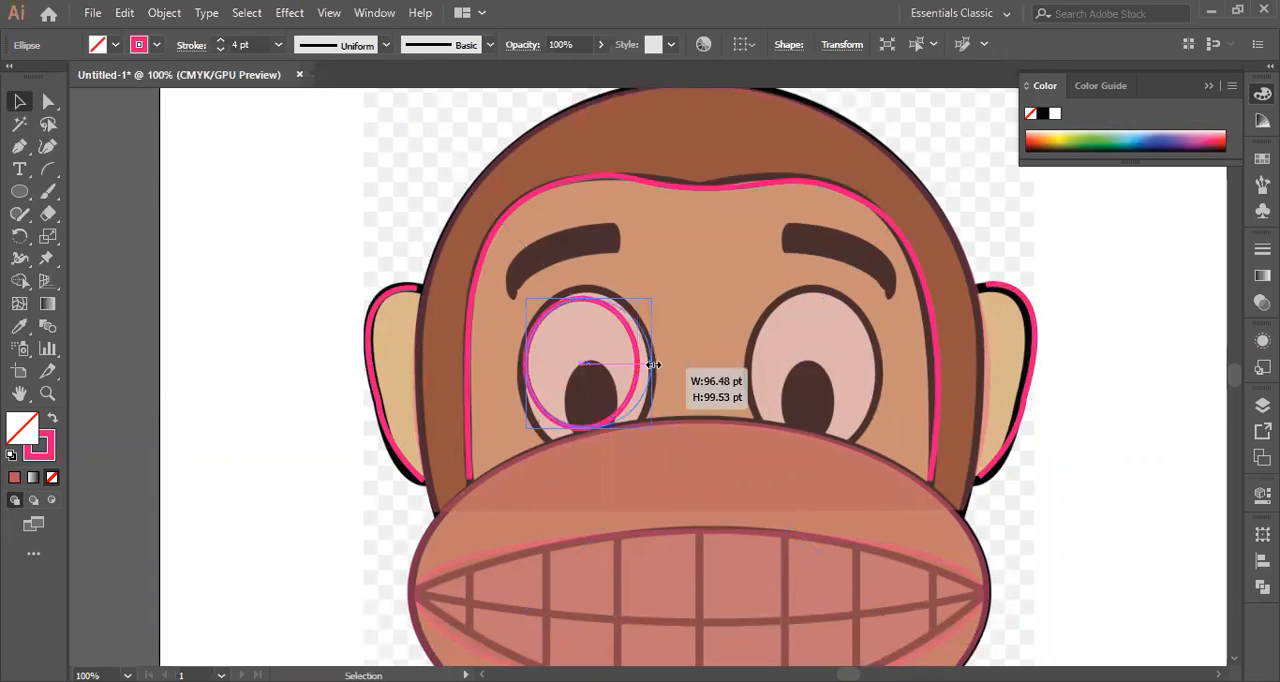
left_click_drag(589, 295, 589, 287)
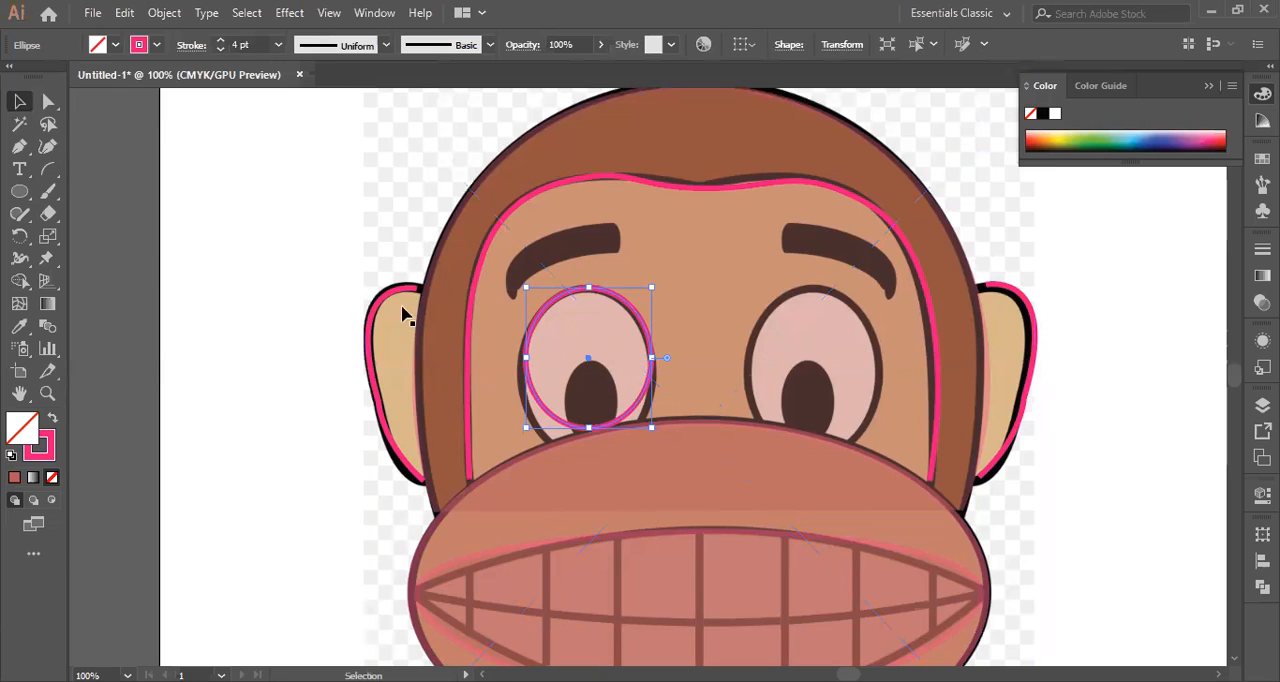
key("ctrl+z")
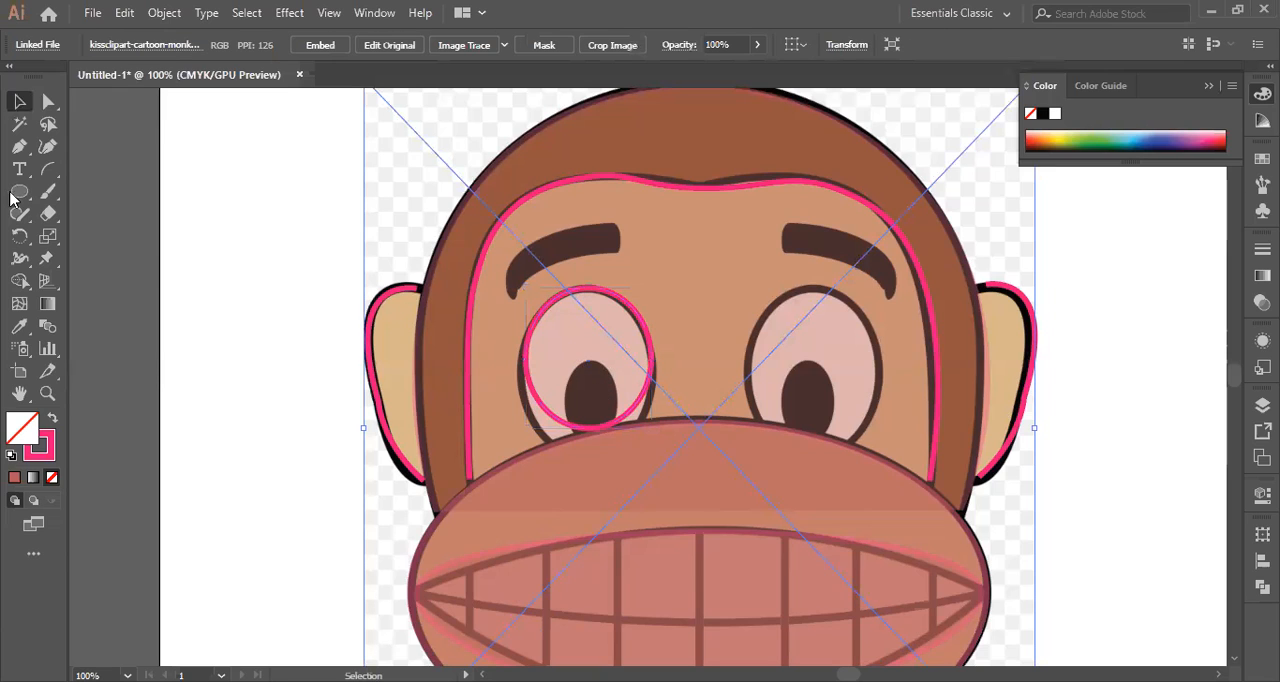
Draw a small upright ellipse beside the head and place it over the left eye's pupil.
left_click(20, 193)
left_click_drag(229, 265, 273, 329)
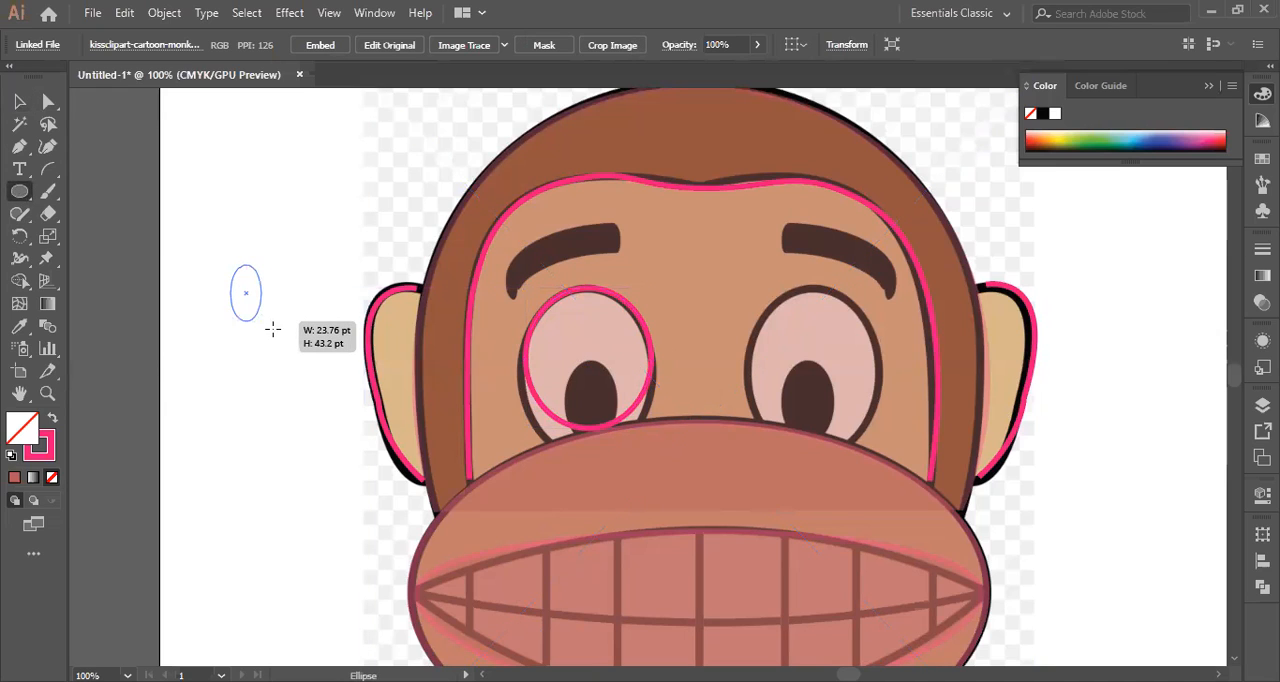
mouse_move(321, 297)
left_mouse_down()
mouse_move(300, 286)
mouse_move(612, 374)
left_mouse_up()
key("v")
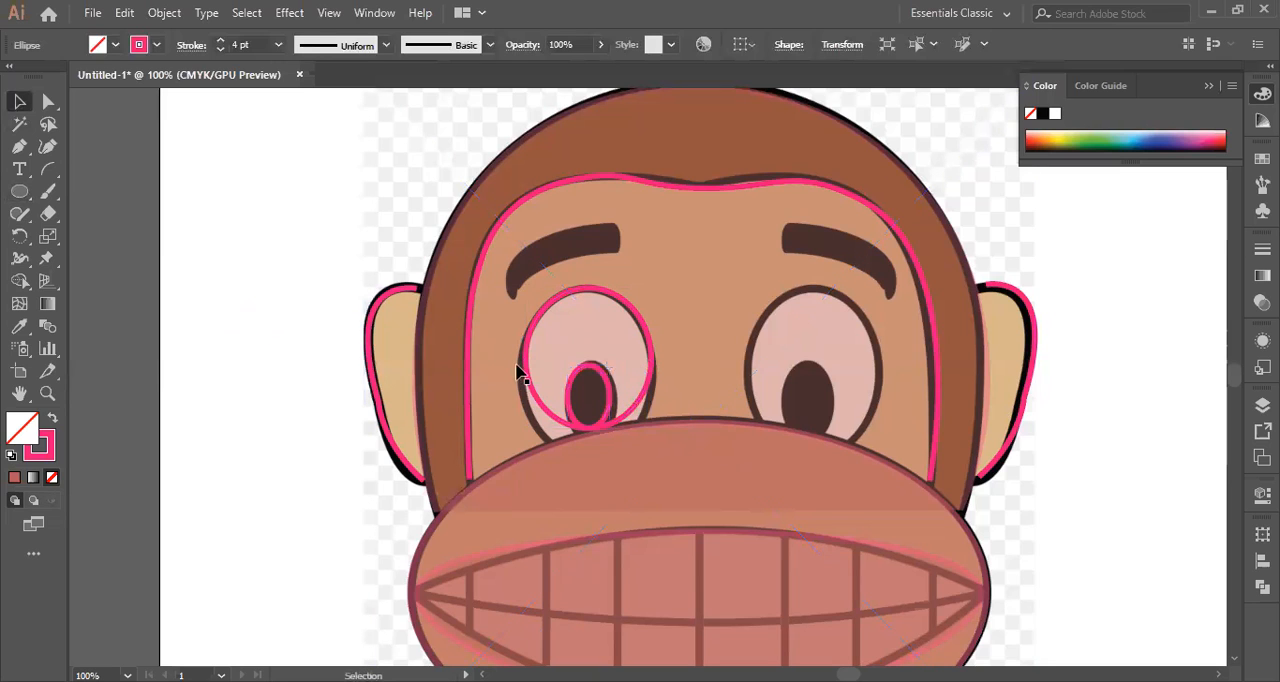
Lock the reference monkey image so that it cannot be picked while selecting the eye outlines.
key("ctrl+shift+a")
left_click_drag(498, 307, 589, 400)
key("ctrl+z")
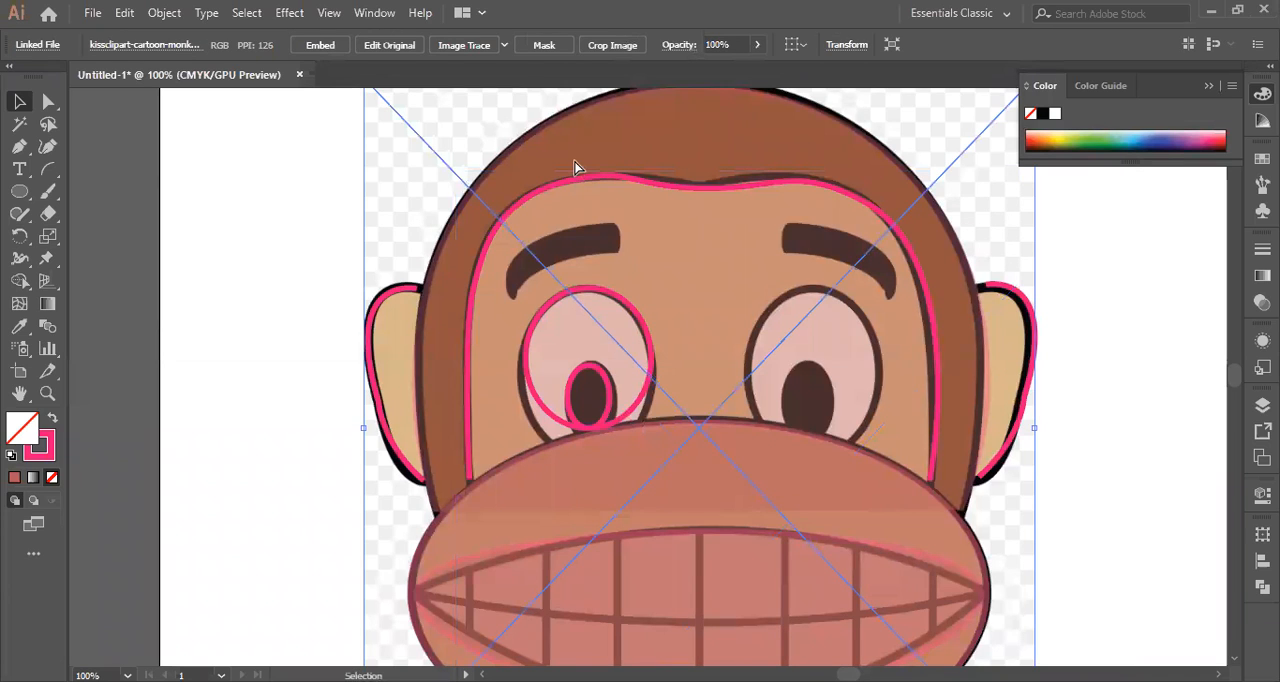
key("ctrl+2")
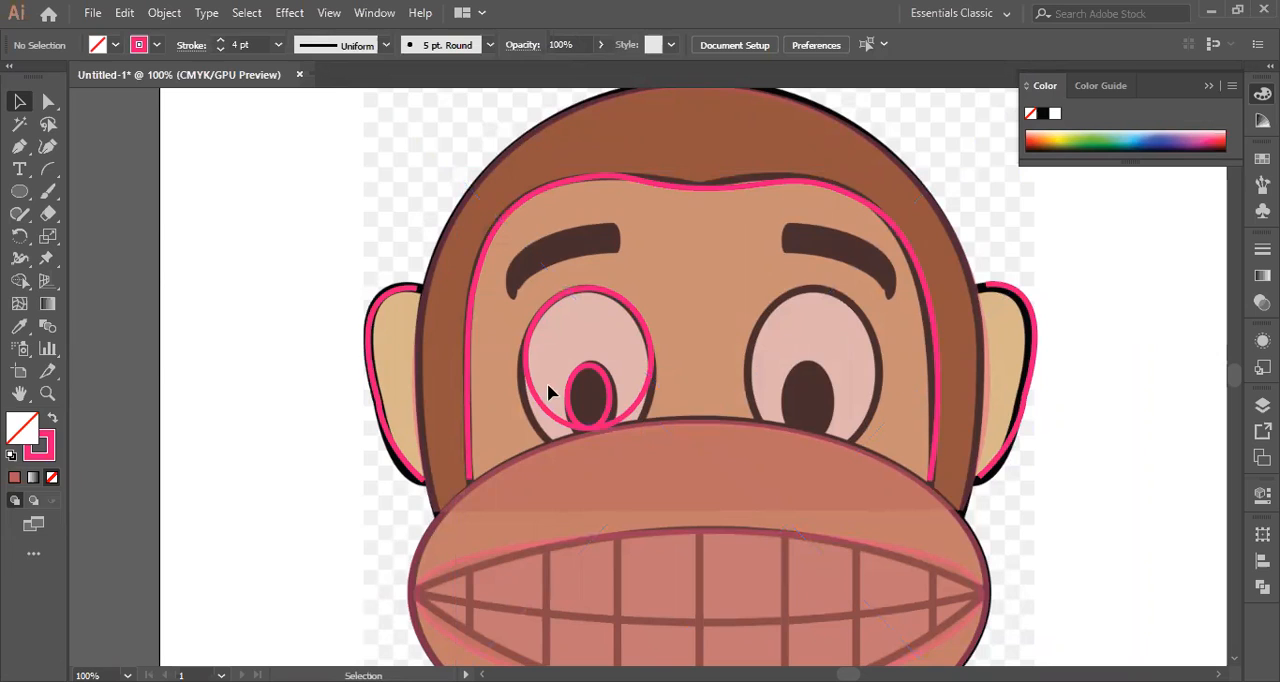
Duplicate the left eye and pupil outlines together, place the copies over the right eye, and clear the selection.
left_click_drag(658, 402, 548, 345)
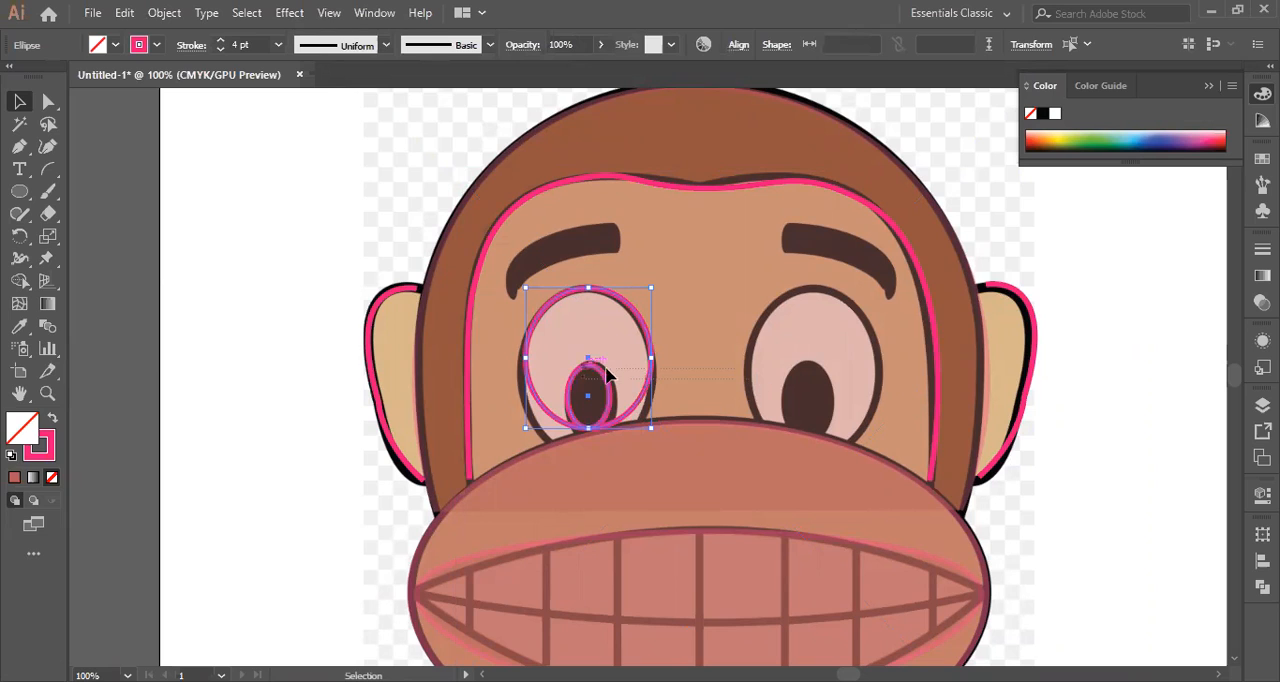
left_click_drag(601, 370, 840, 362)
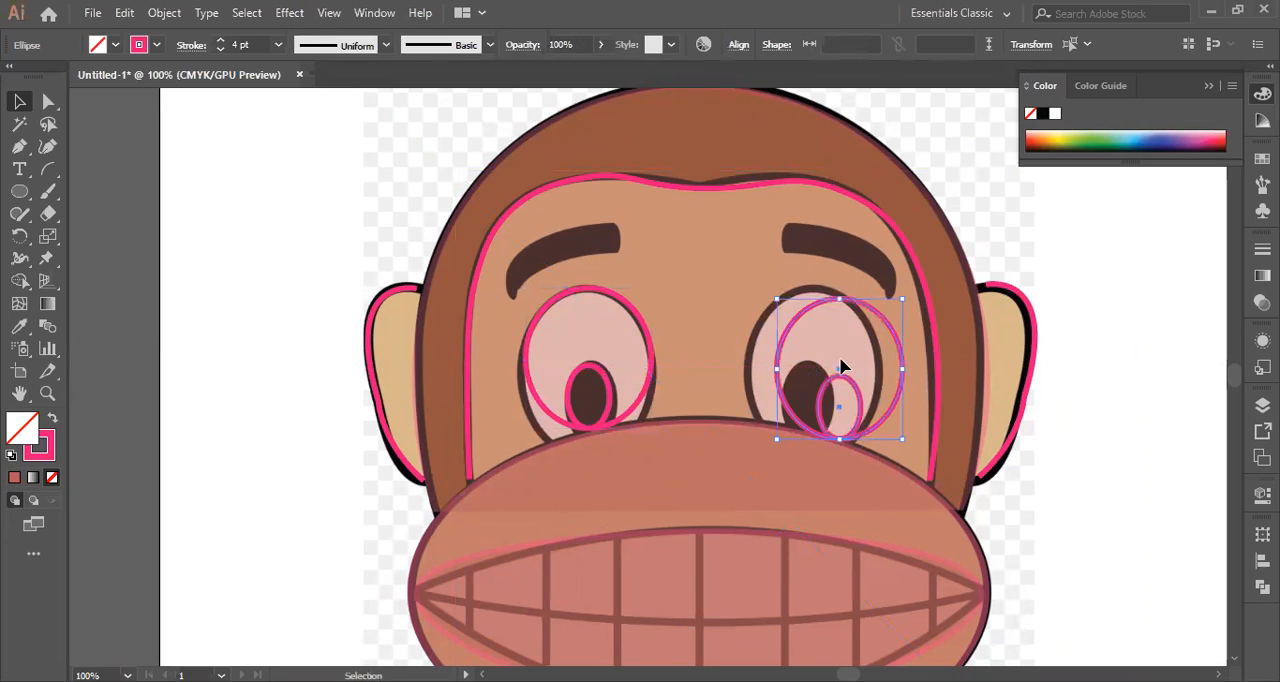
left_click(675, 276)
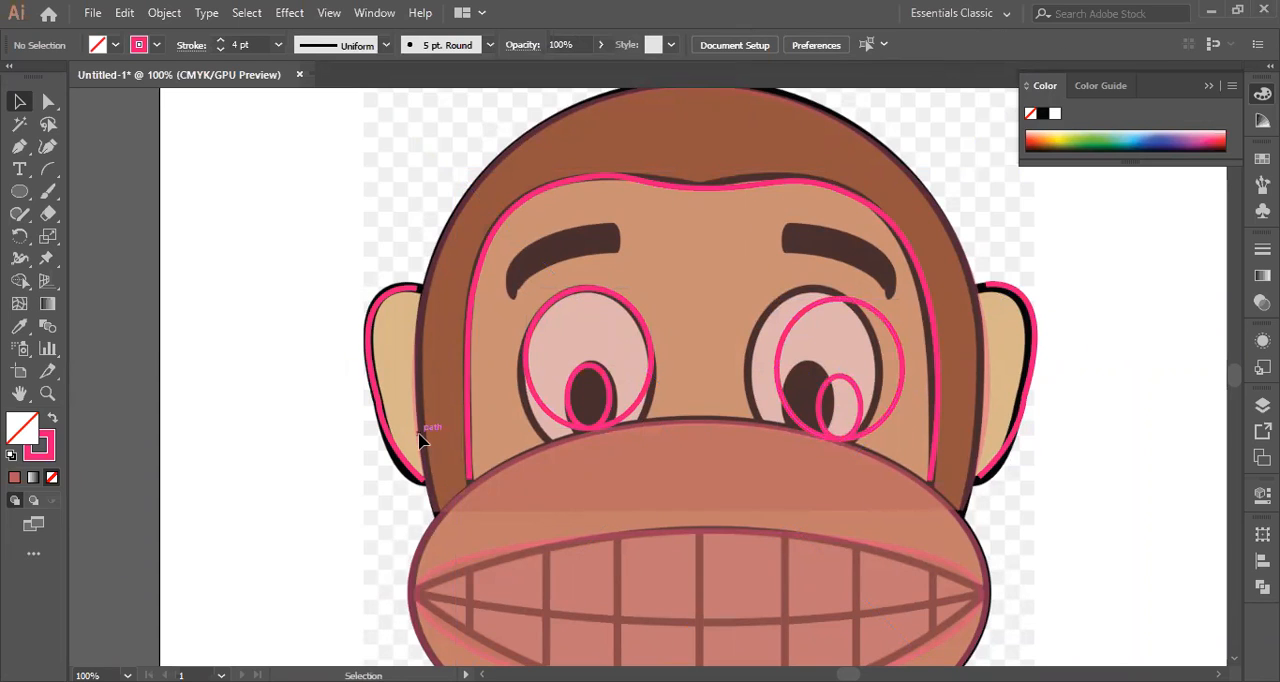
Unlock all locked artwork, including the reference image, and clear the selection.
scroll(543, 440, "down", 3)
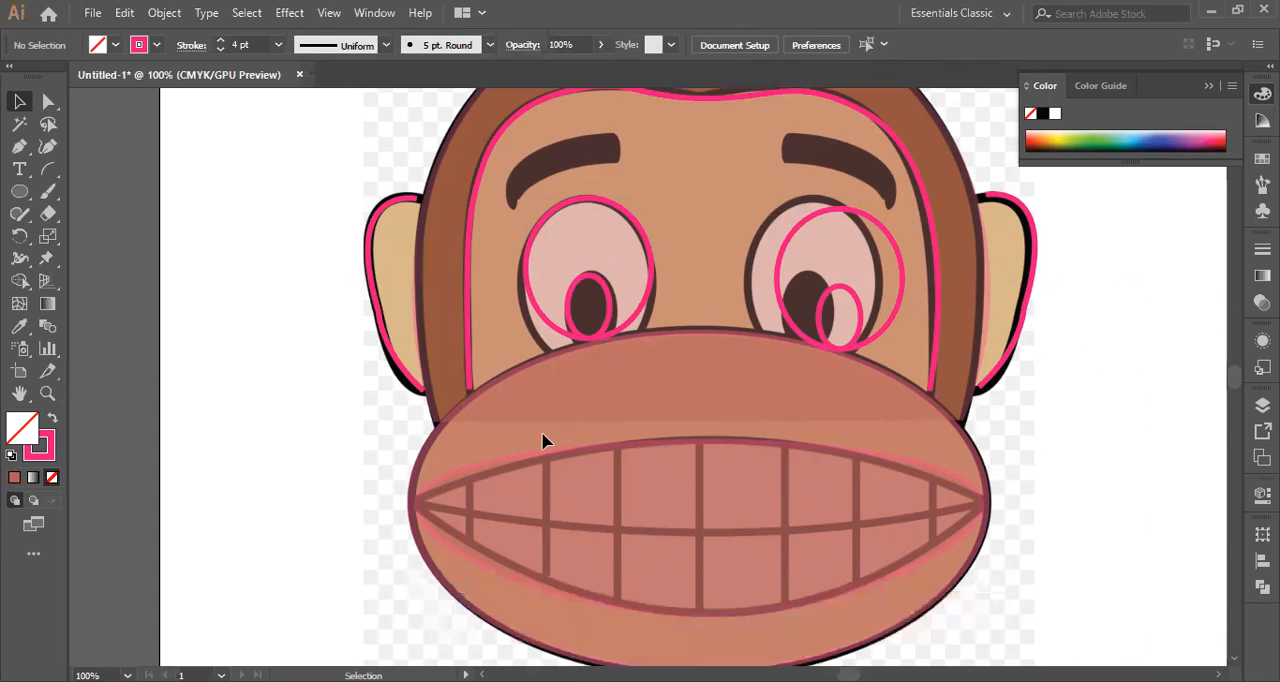
scroll(543, 440, "up", 1)
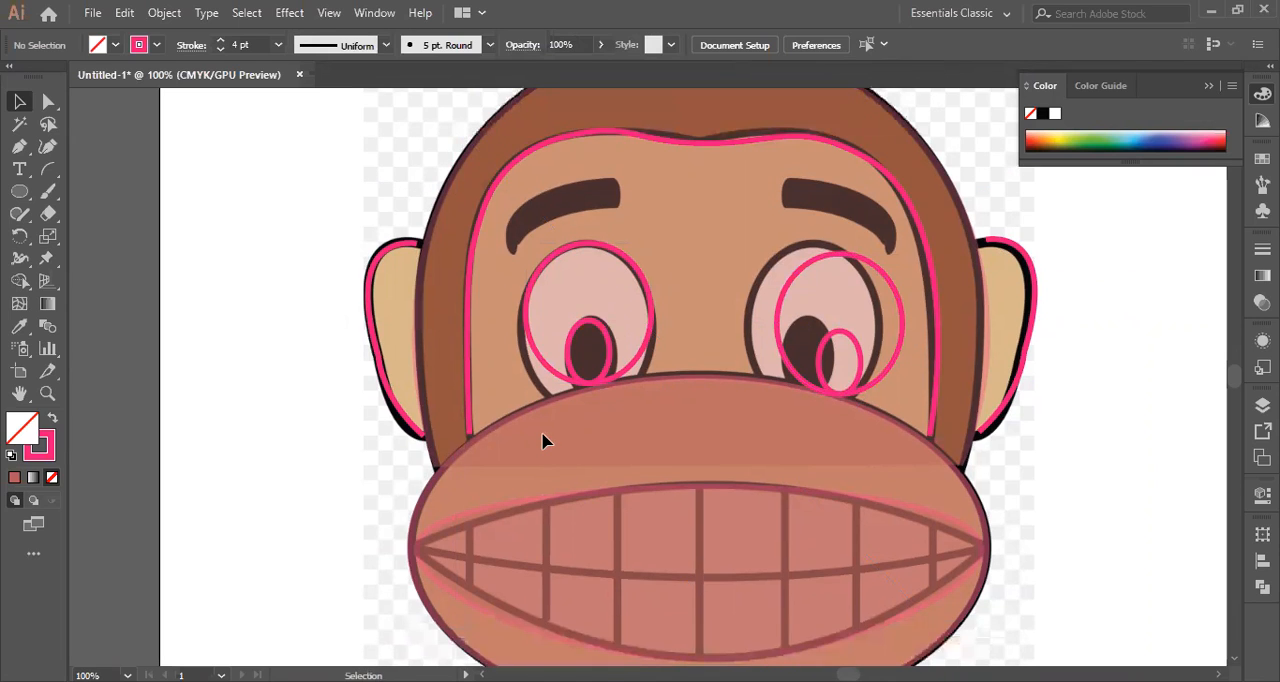
key("a")
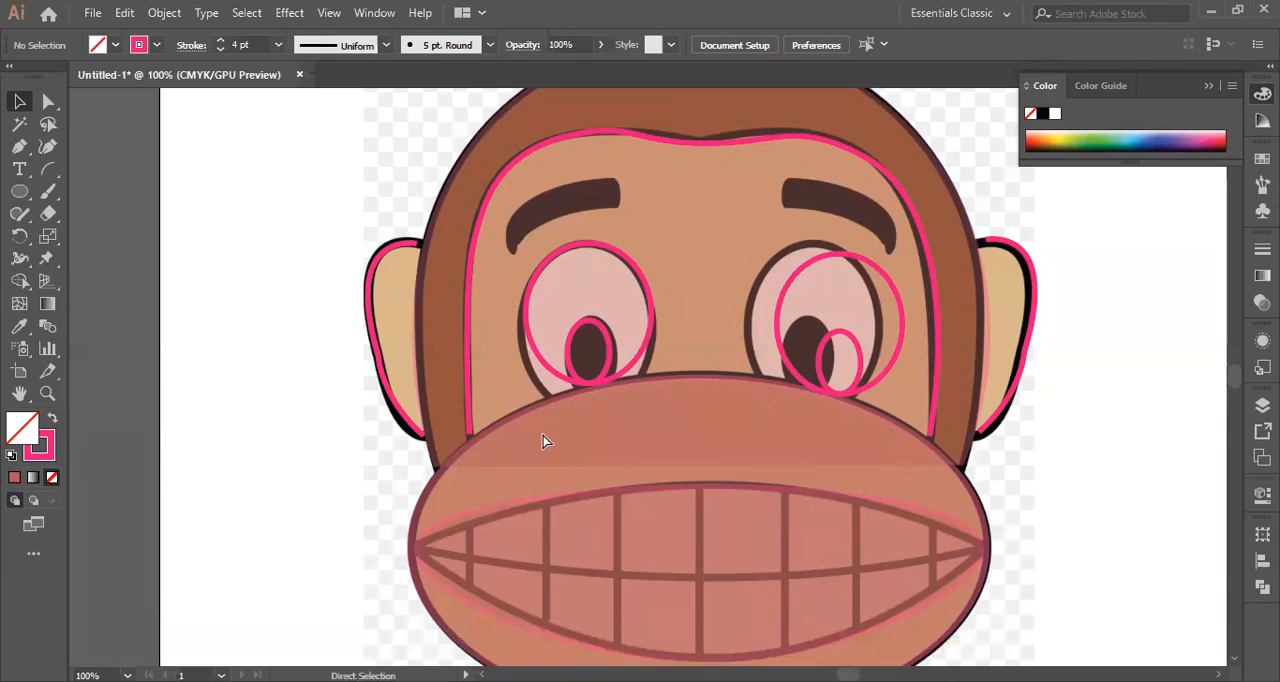
key("alt")
key("ctrl+a")
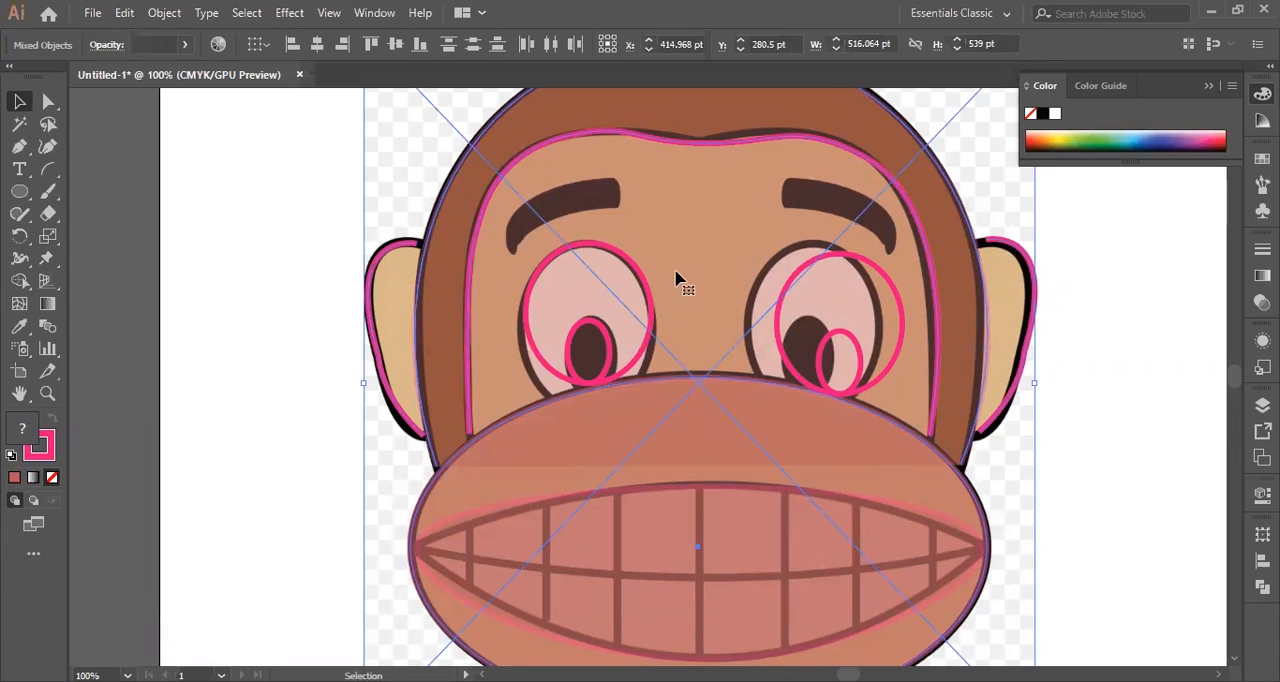
left_click(1128, 383)
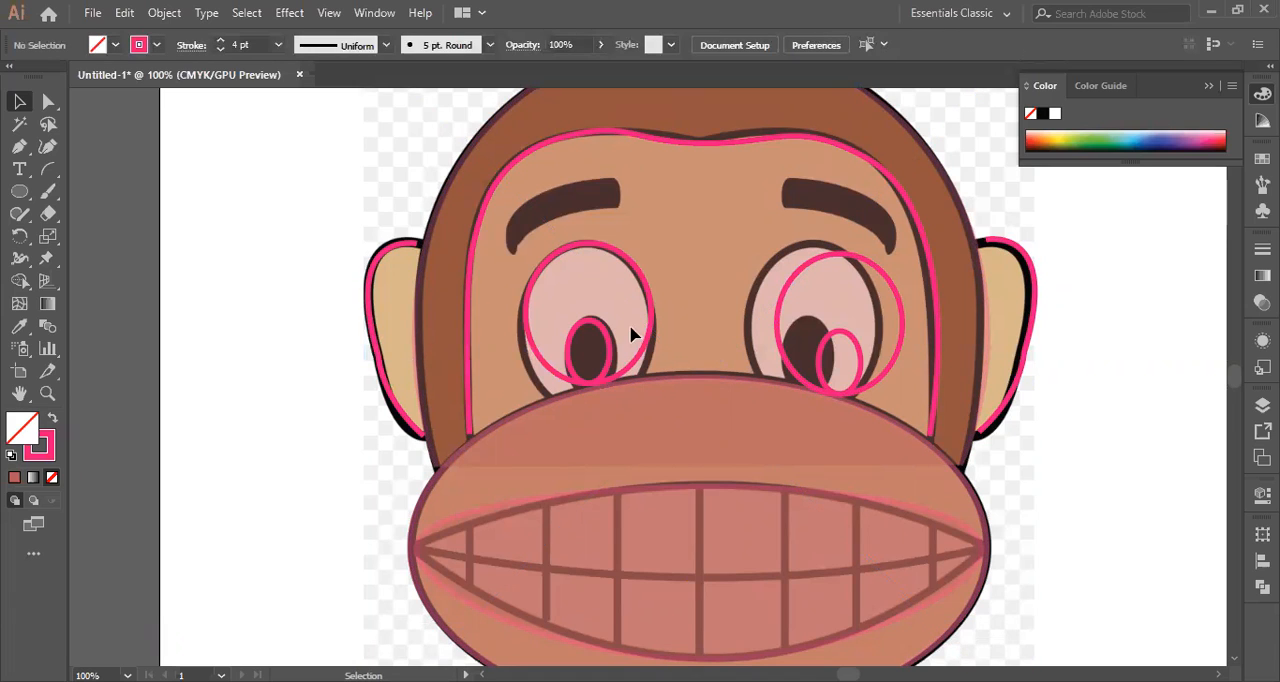
Trace the upper edge of the left eyebrow with a curved Pen path, ending in a corner point at its inner end.
scroll(638, 205, "up", 1)
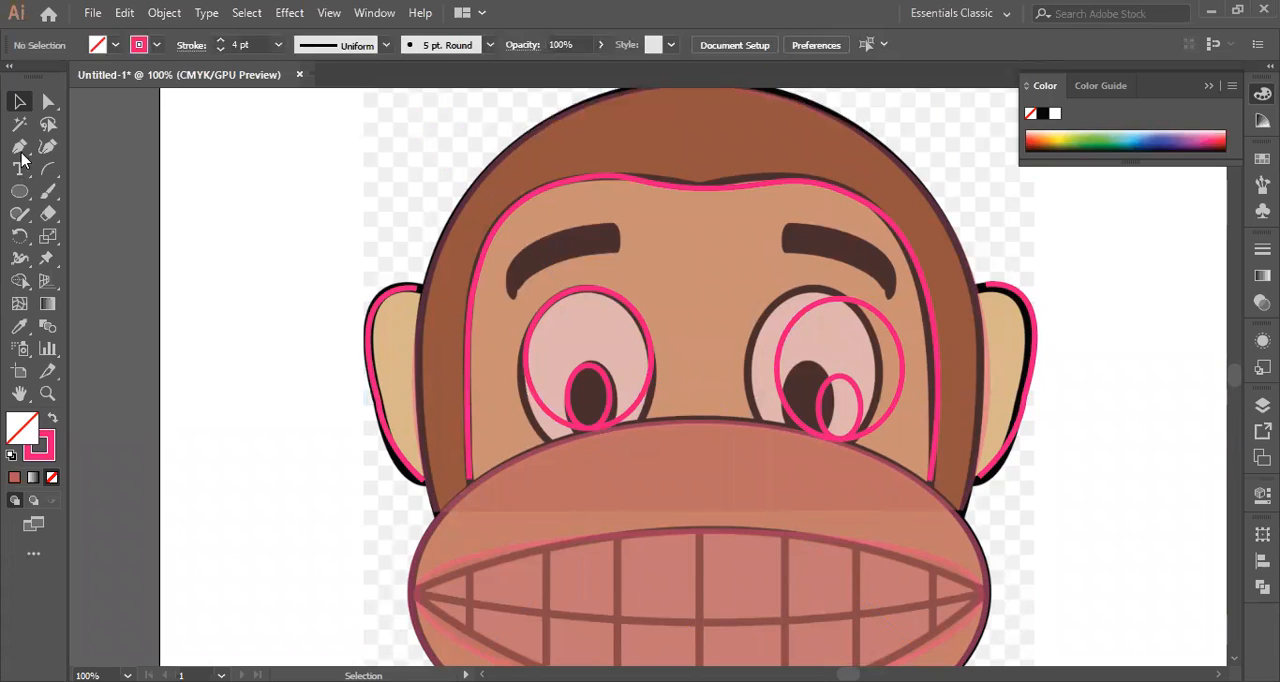
key("p")
left_click(514, 297)
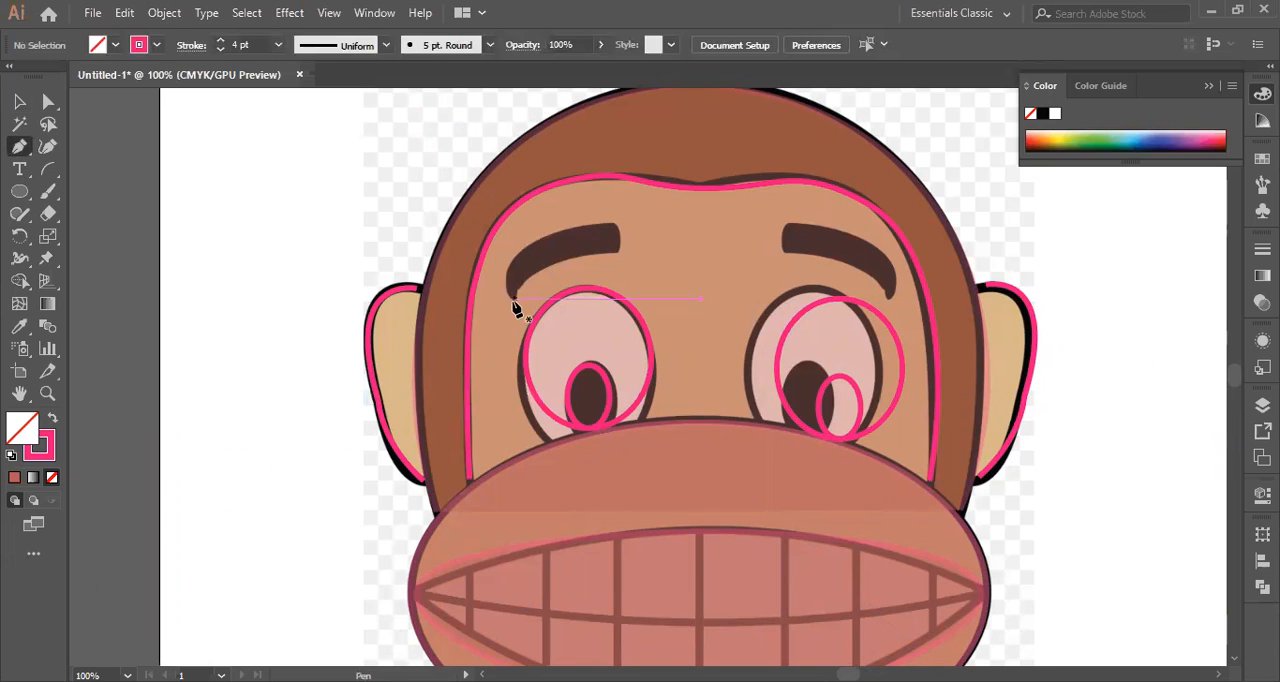
left_click(608, 226)
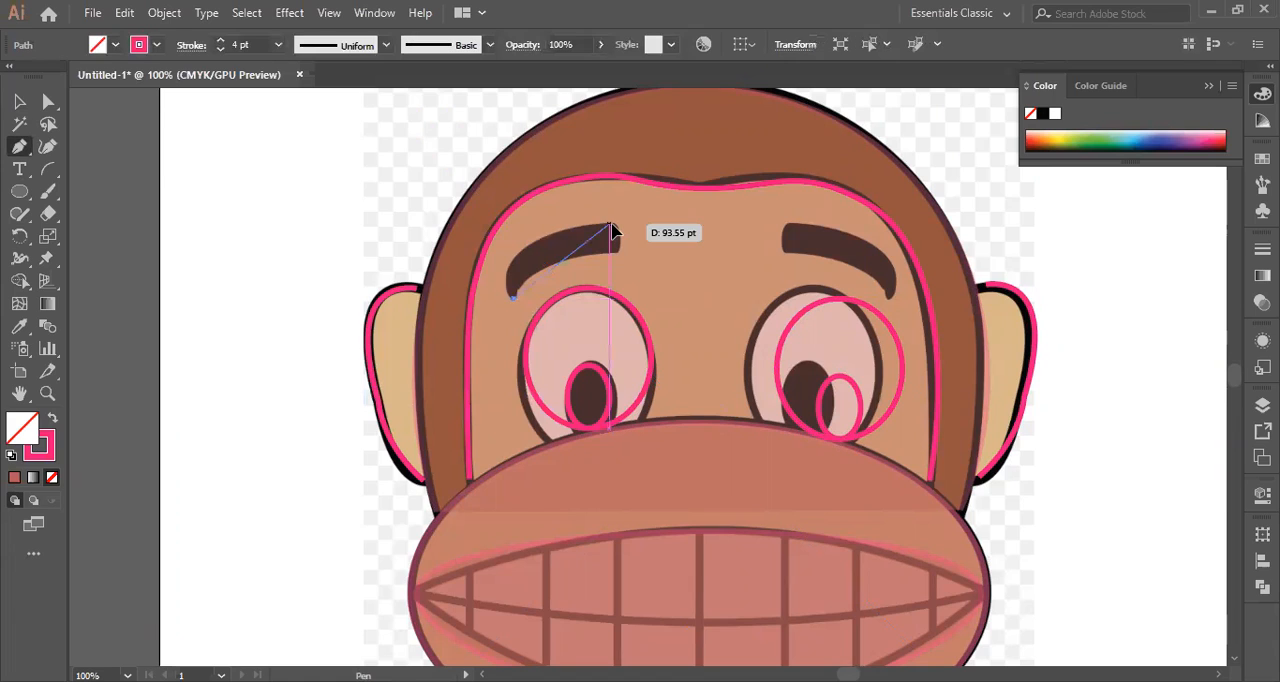
left_click_drag(692, 201, 745, 212)
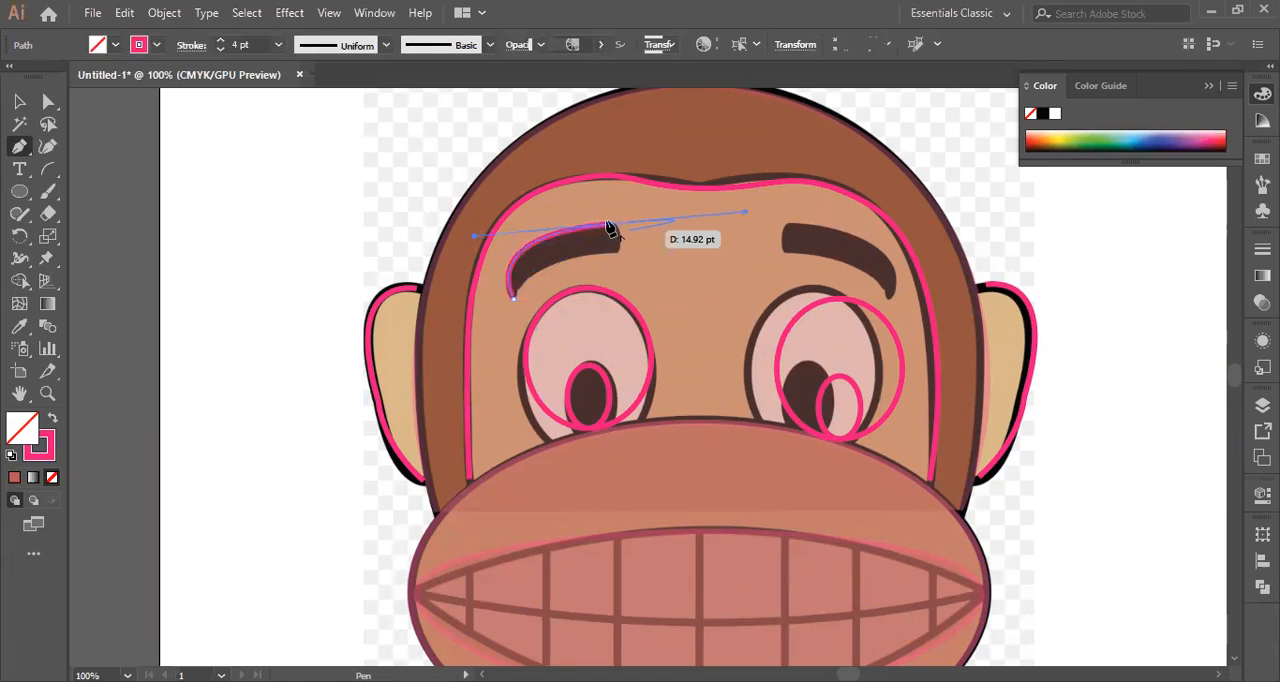
left_click(609, 228)
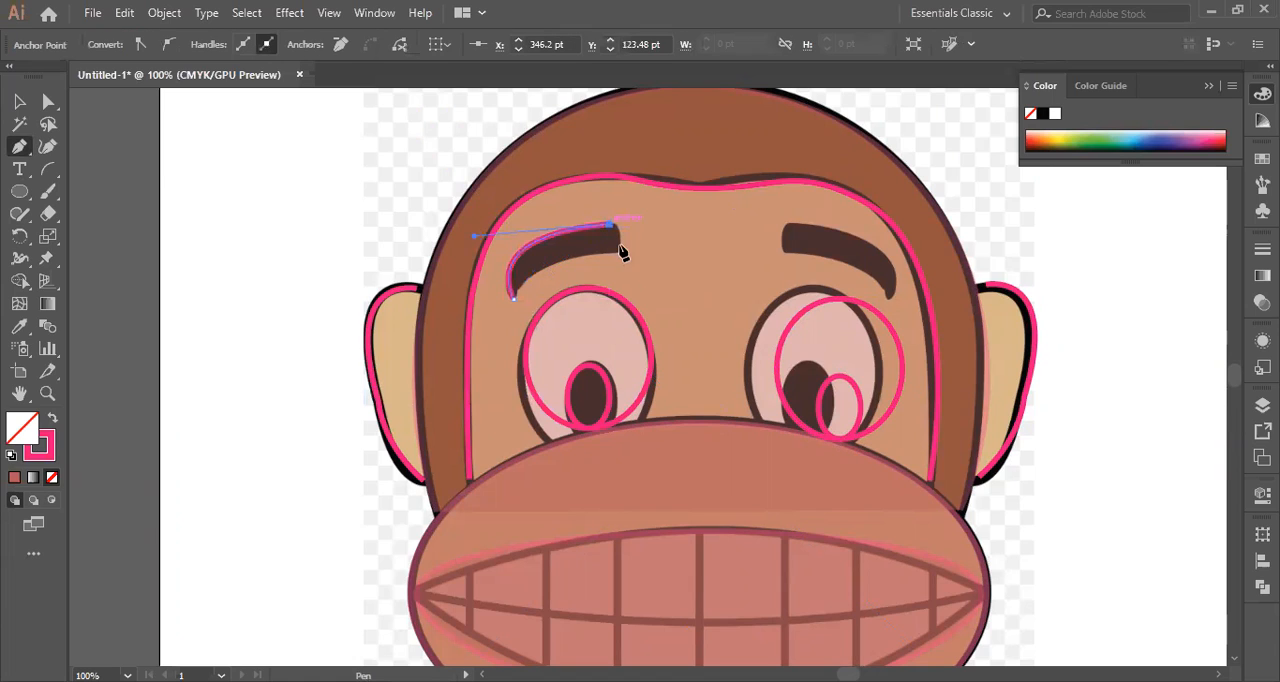
left_click_drag(619, 259, 613, 267)
left_click(620, 262)
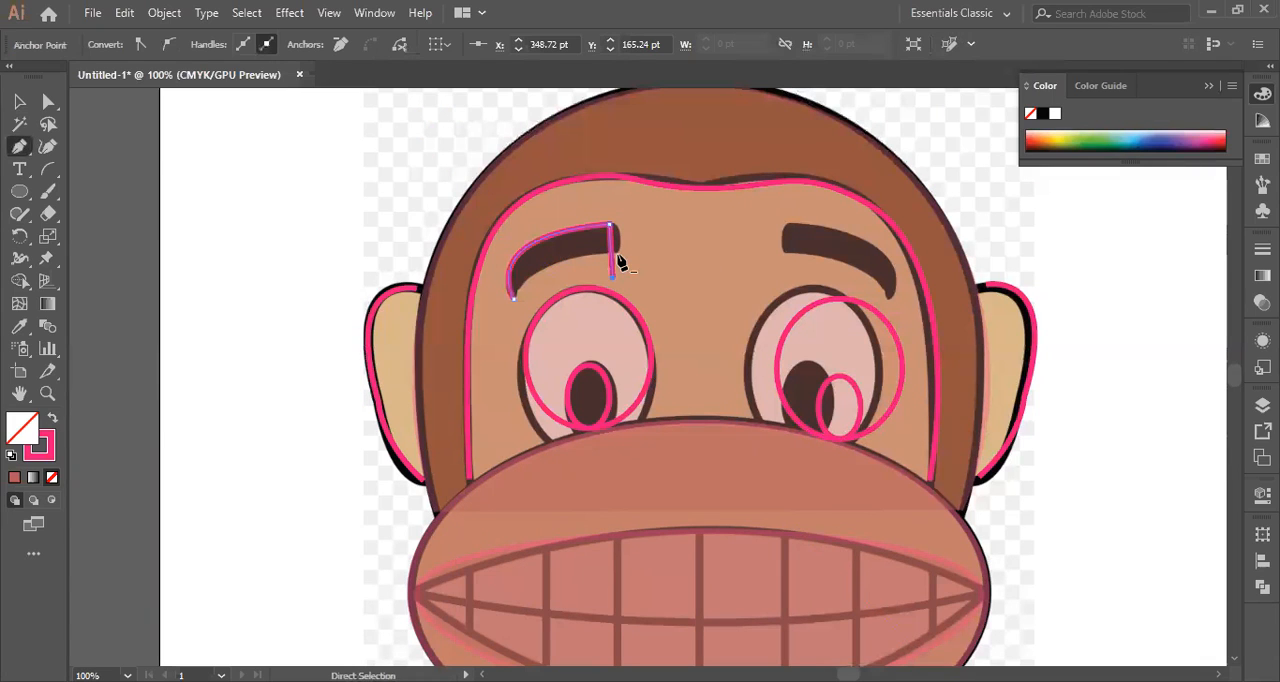
key("ctrl+z")
left_click(26, 146)
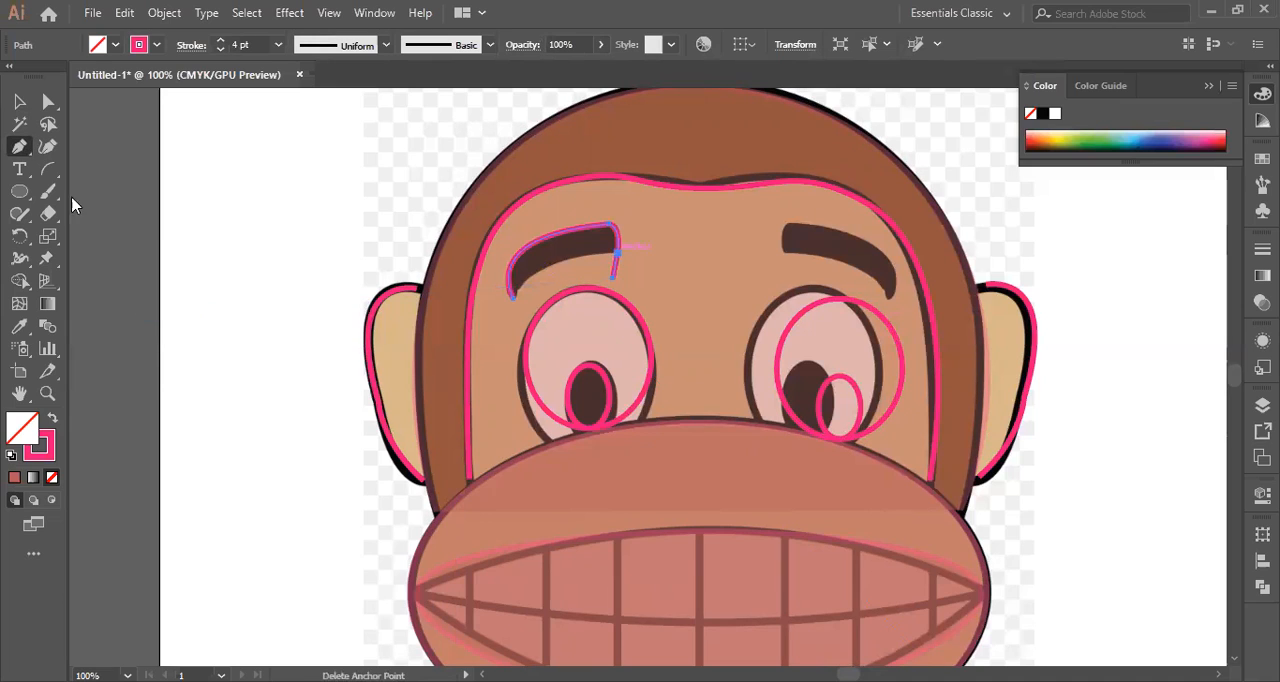
left_click(19, 152)
key("ctrl+z")
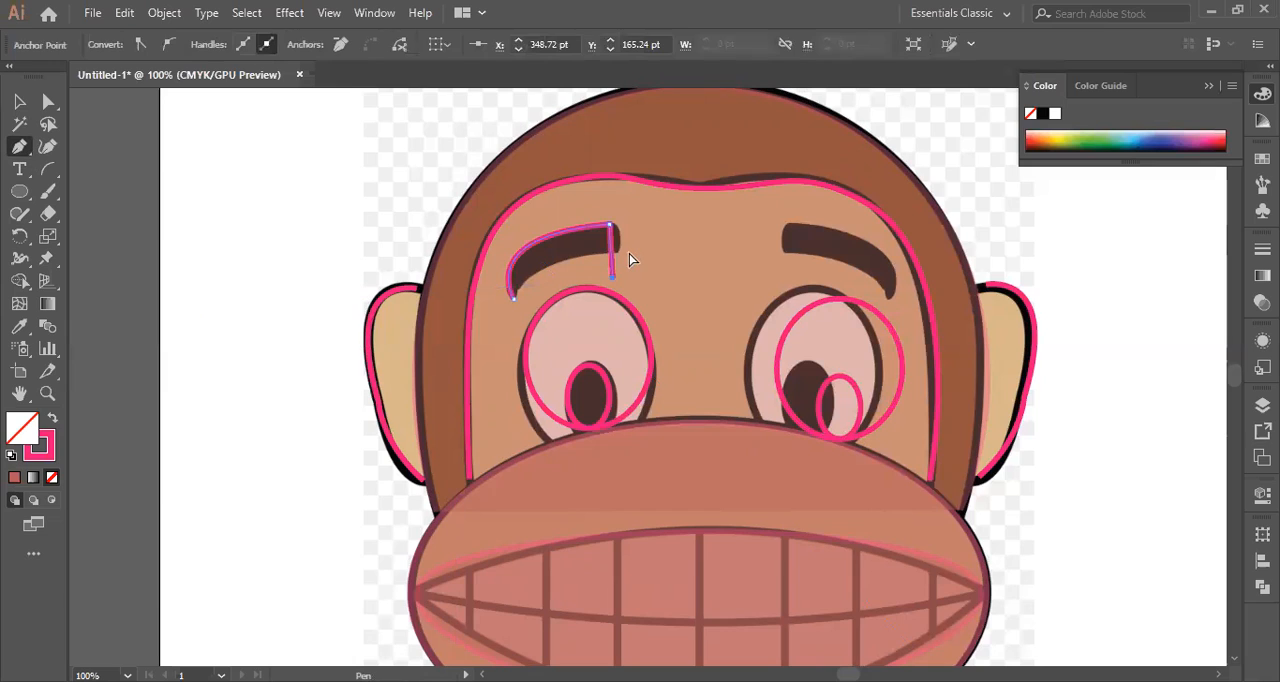
key("ctrl+z")
Continue the Pen path around the left eyebrow's inner end and along its lower edge, closing the outline at the outer tip.
left_click(613, 226)
left_click(616, 253)
left_click_drag(614, 266, 608, 277)
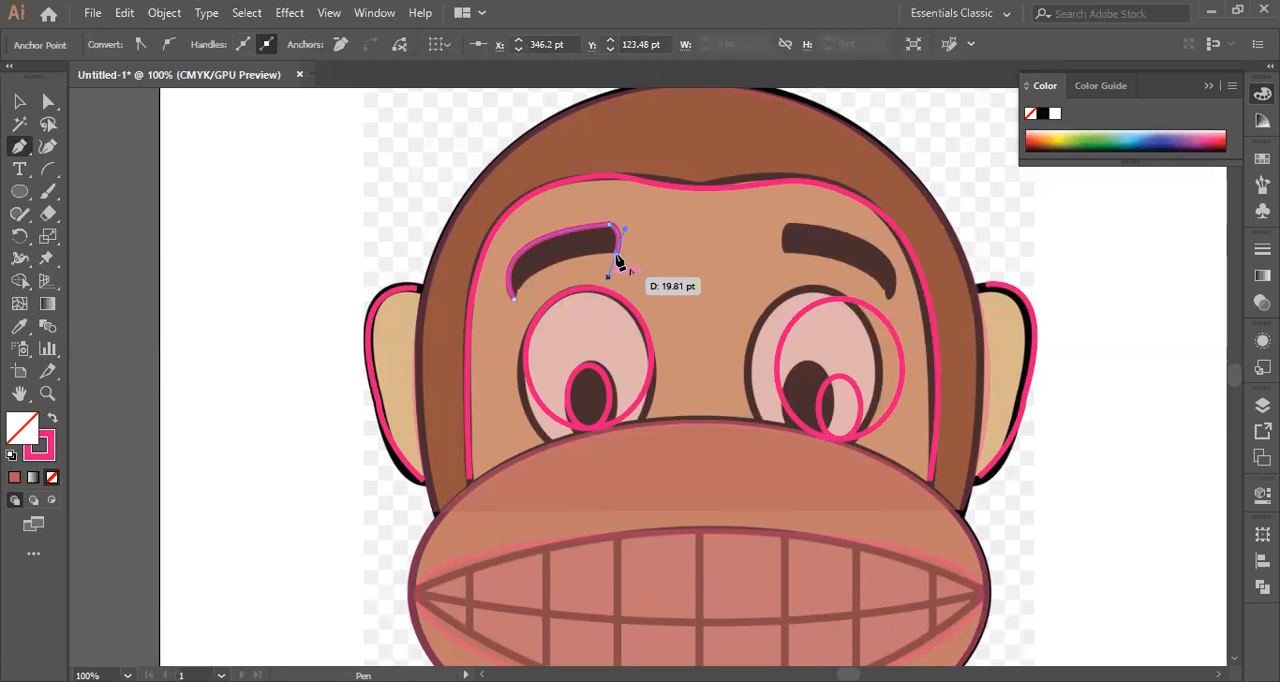
left_click(616, 253)
left_click_drag(514, 298, 505, 333)
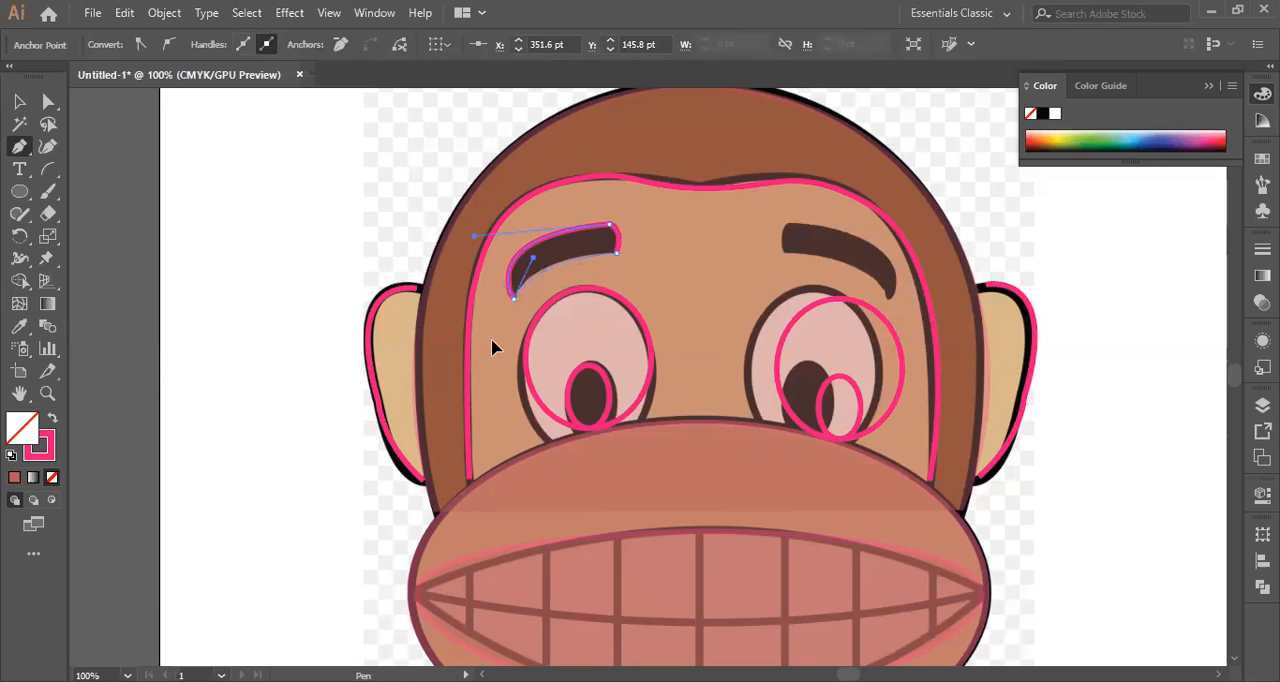
Duplicate the left eyebrow outline and place the copy on the empty area beside the head.
left_click(20, 103)
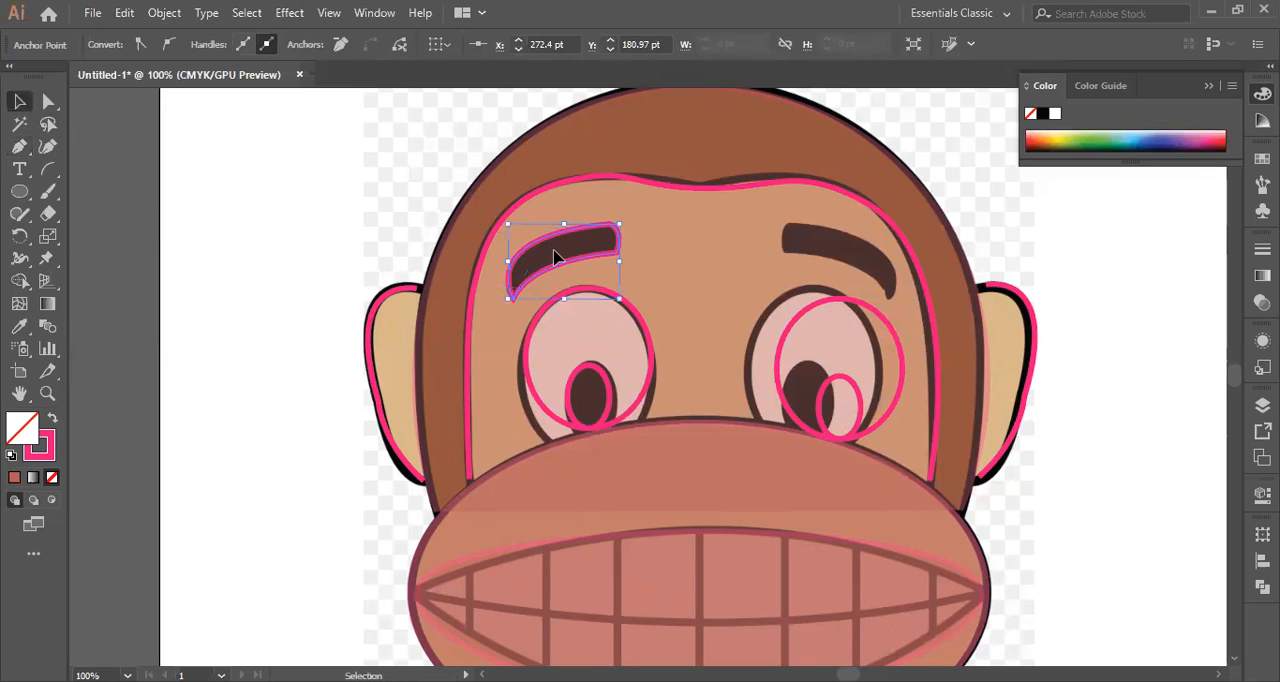
left_click(560, 272)
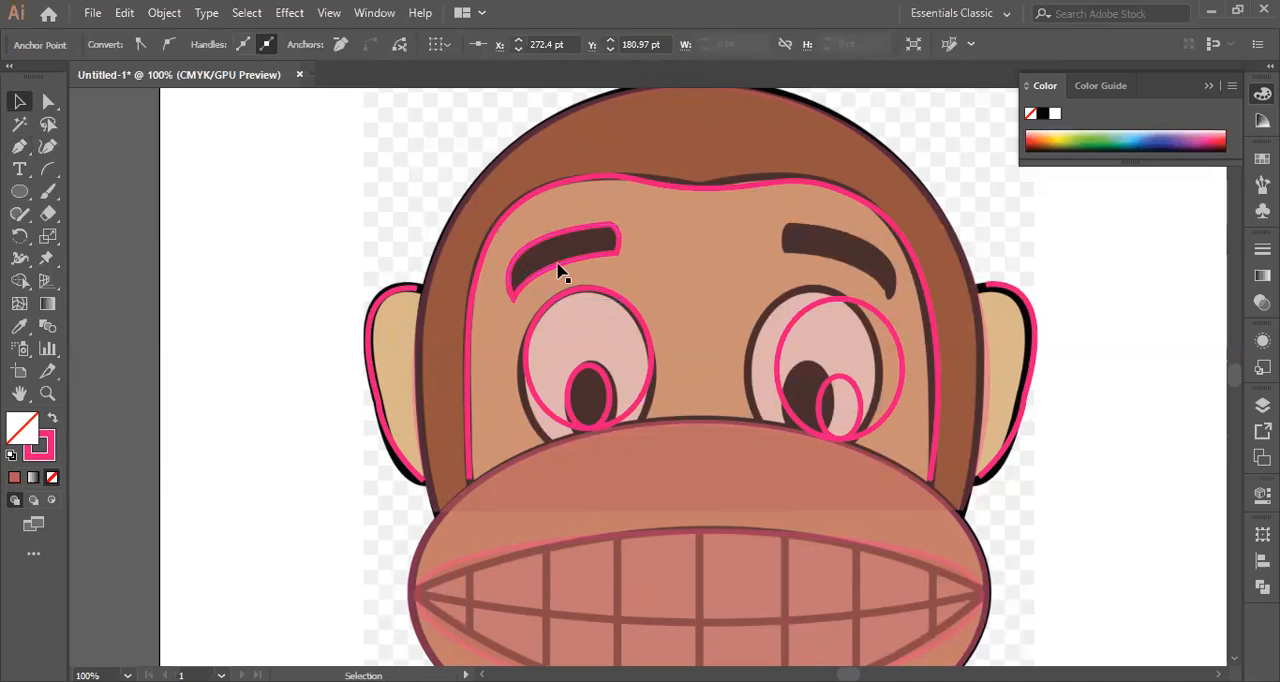
left_click_drag(560, 272, 210, 270)
Reflect the copied eyebrow outline across the vertical axis and place it over the right eyebrow.
right_click(400, 546)
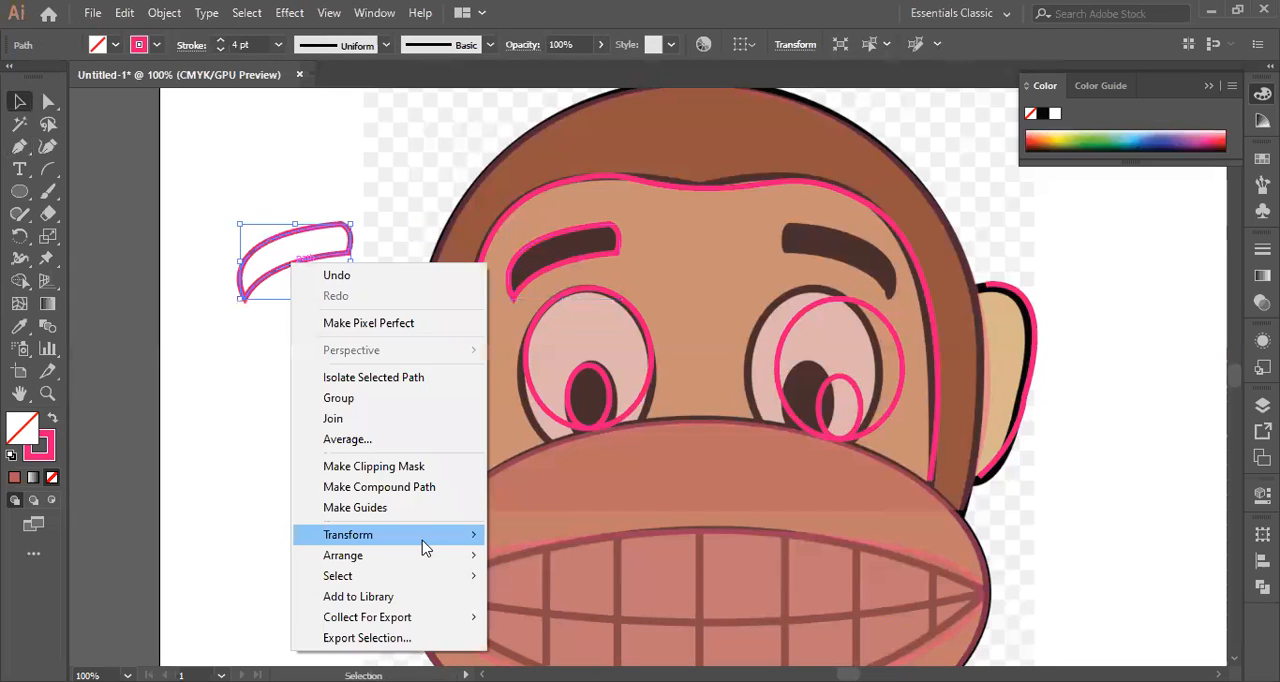
mouse_move(474, 548)
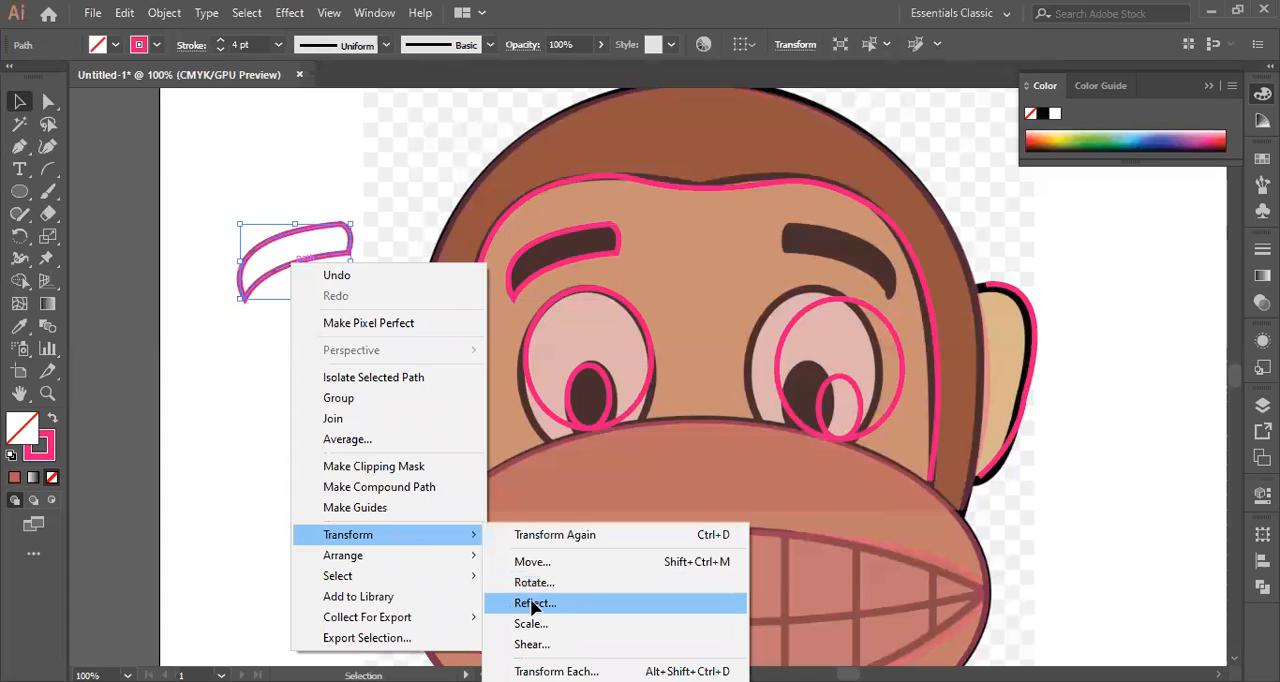
left_click(533, 604)
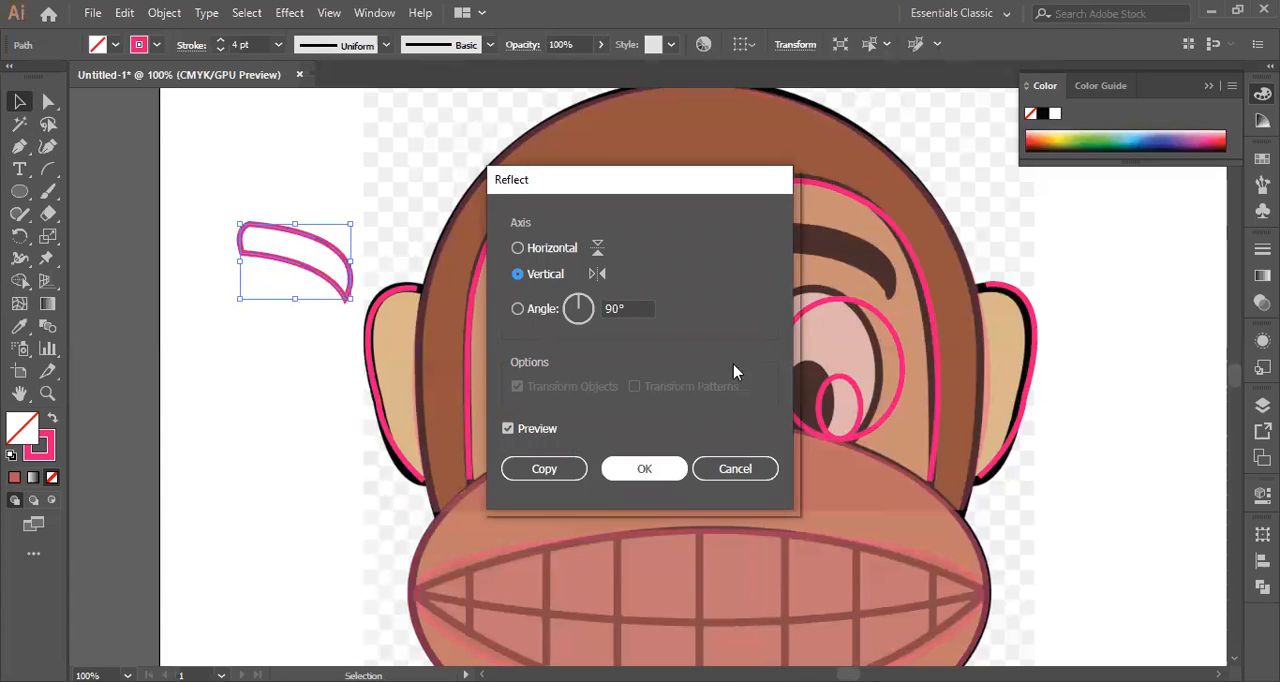
key("Return")
left_click_drag(747, 299, 860, 276)
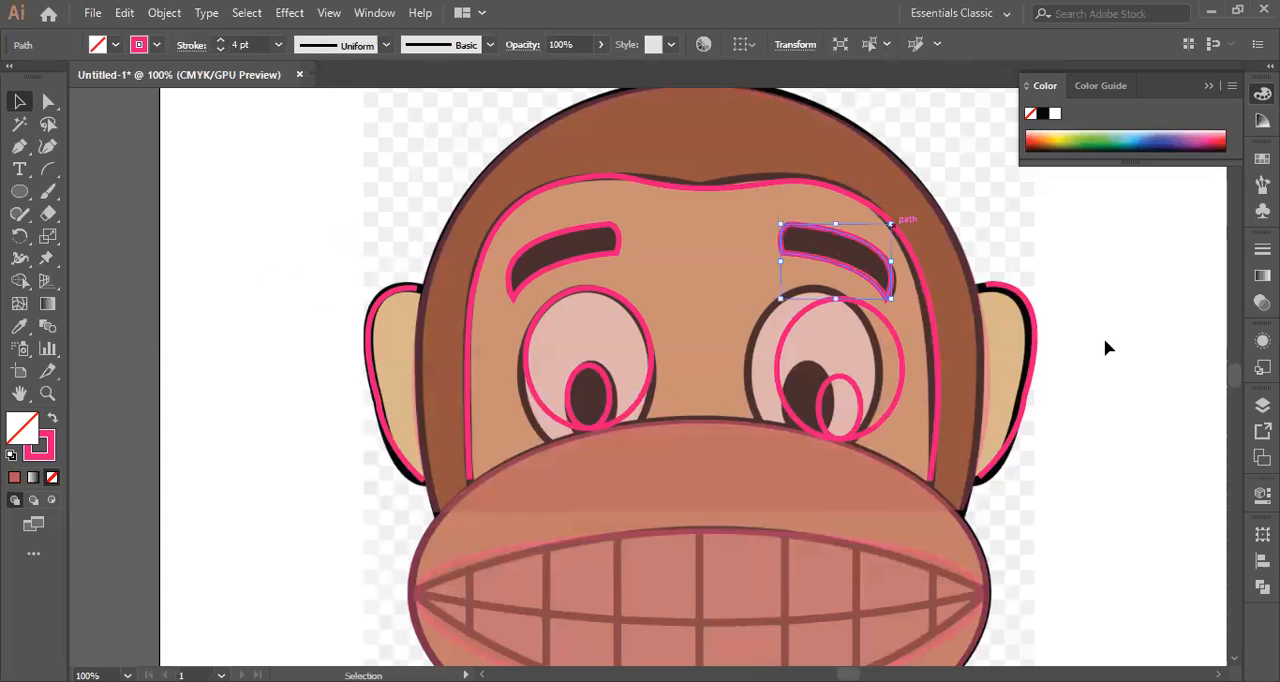
scroll(1113, 330, "down", 2)
scroll(1070, 380, "down", 3)
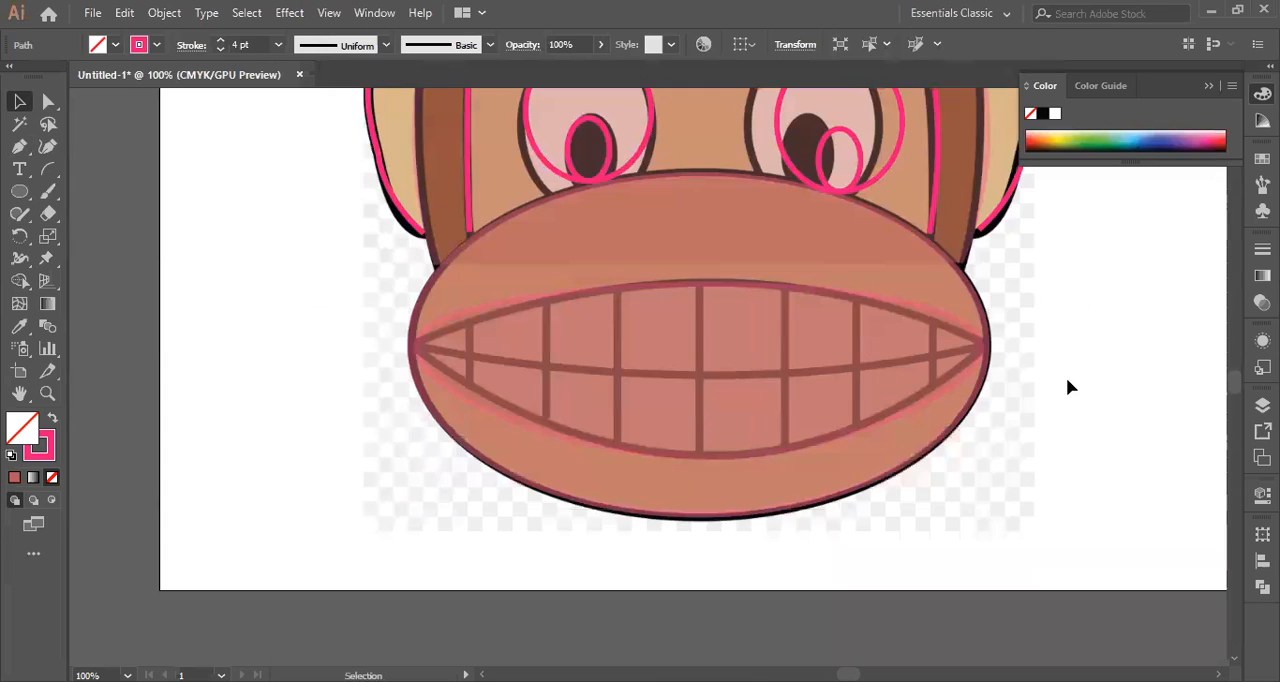
scroll(1073, 369, "up", 3)
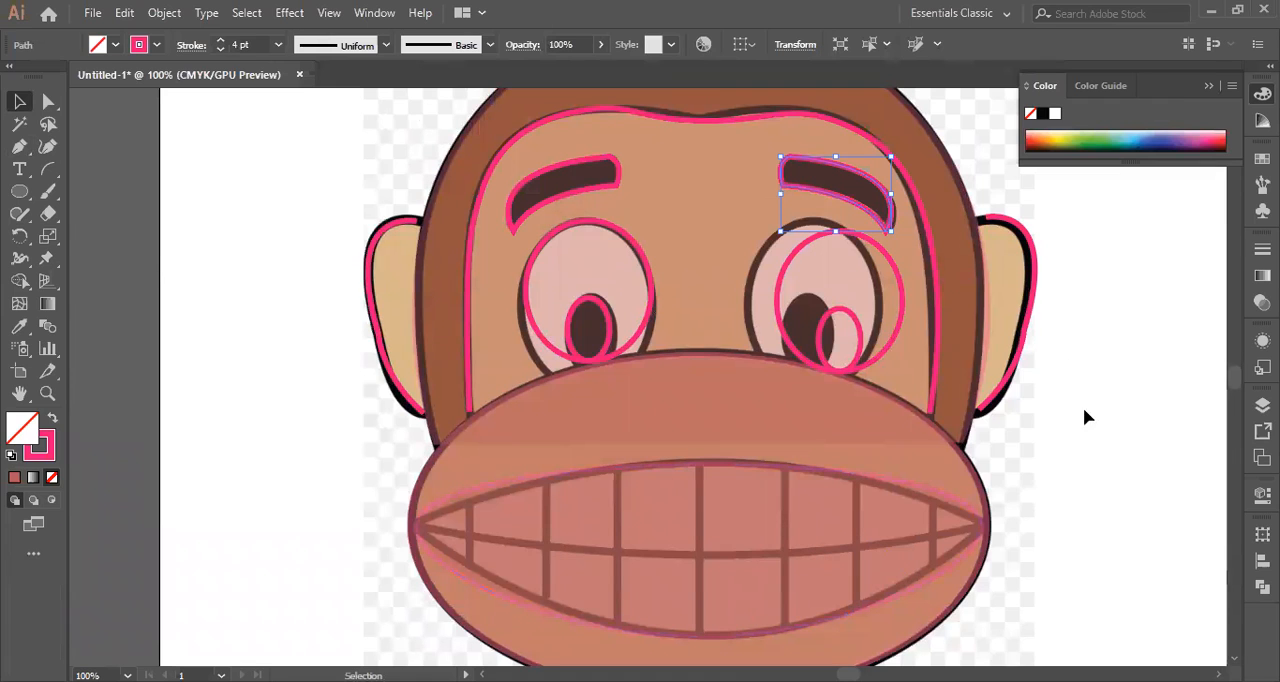
scroll(1090, 400, "up", 1)
scroll(557, 390, "down", 3)
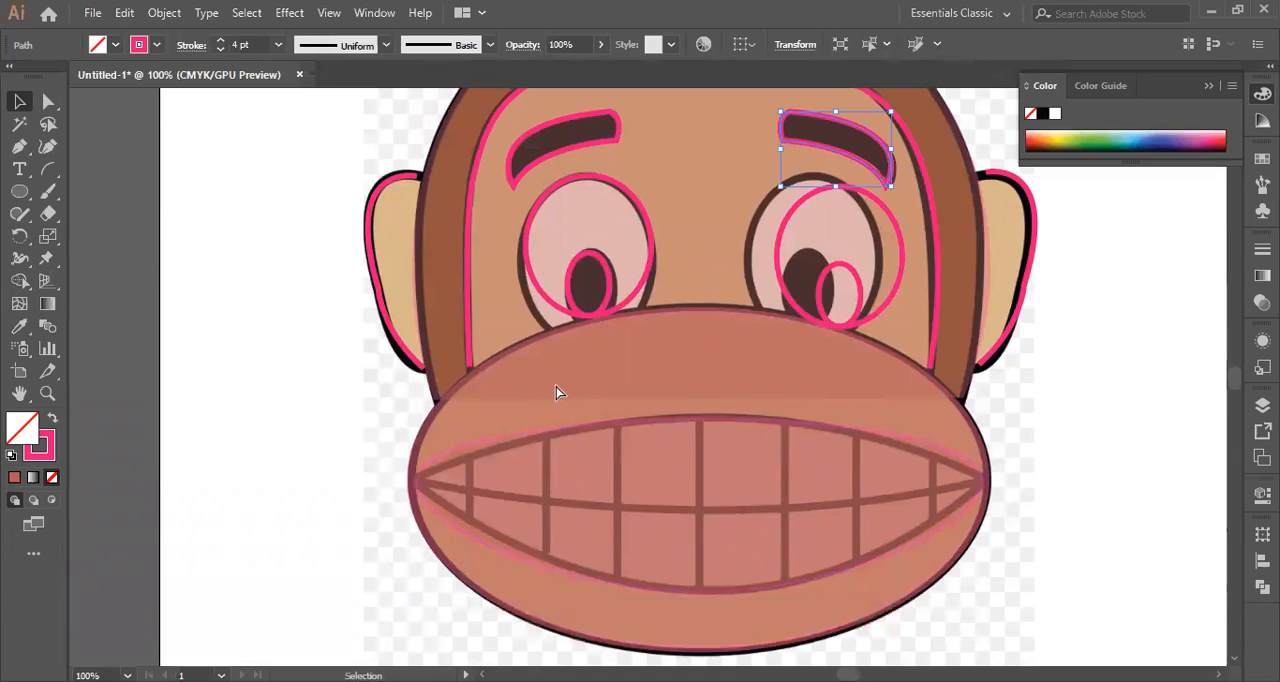
key("a")
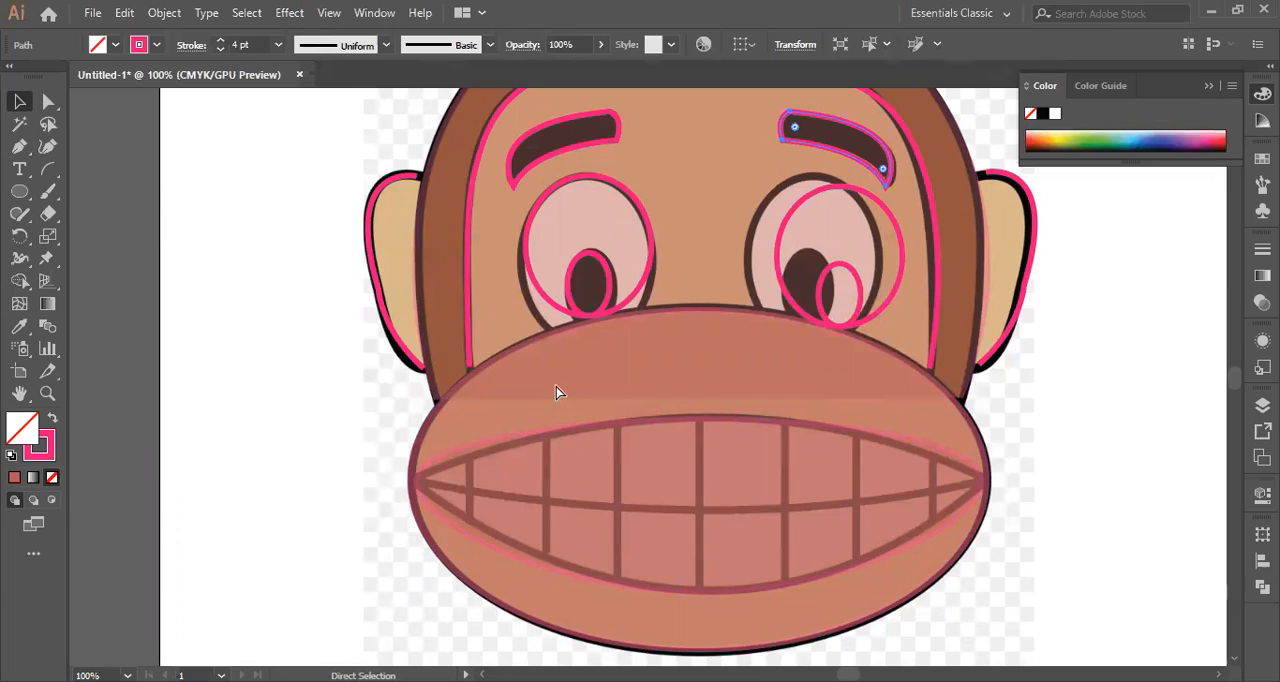
key("v")
key("ctrl+a")
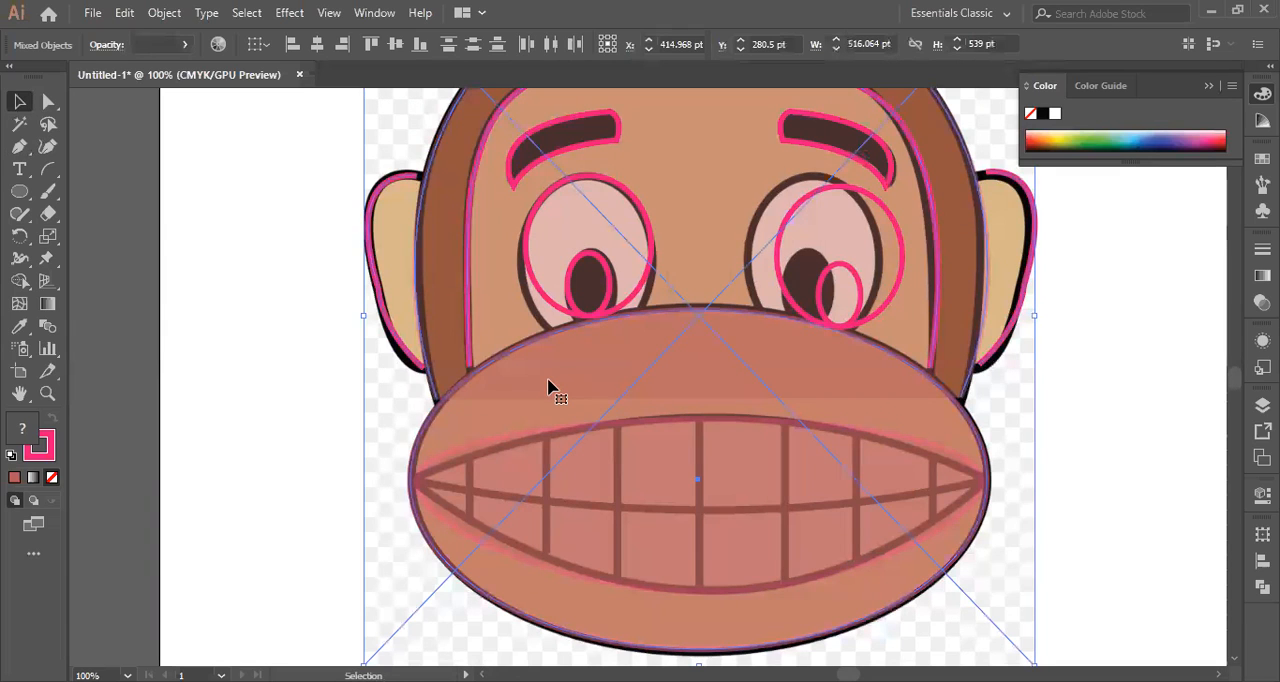
key("Delete")
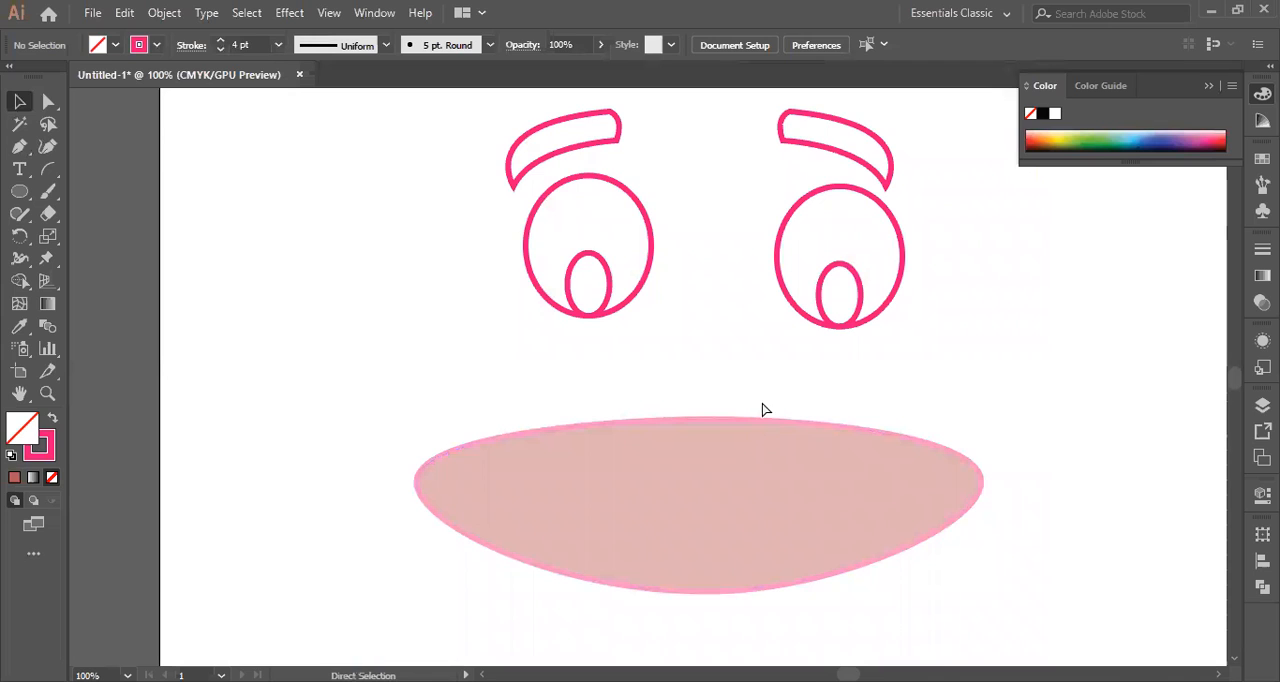
key("ctrl+z")
scroll(234, 336, "up", 1)
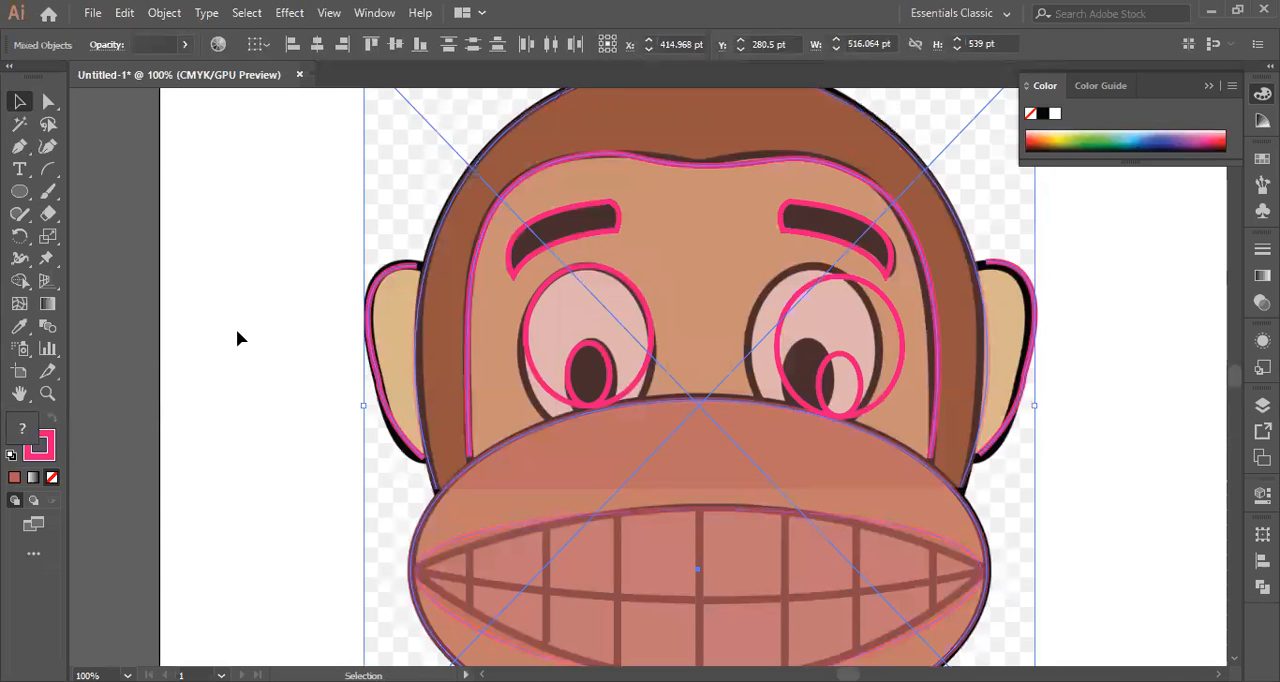
key("ctrl+shift+a")
Move the monkey reference image out from under the traced outlines, placing it beside them so it overlaps the artboard's right edge.
left_click(430, 307)
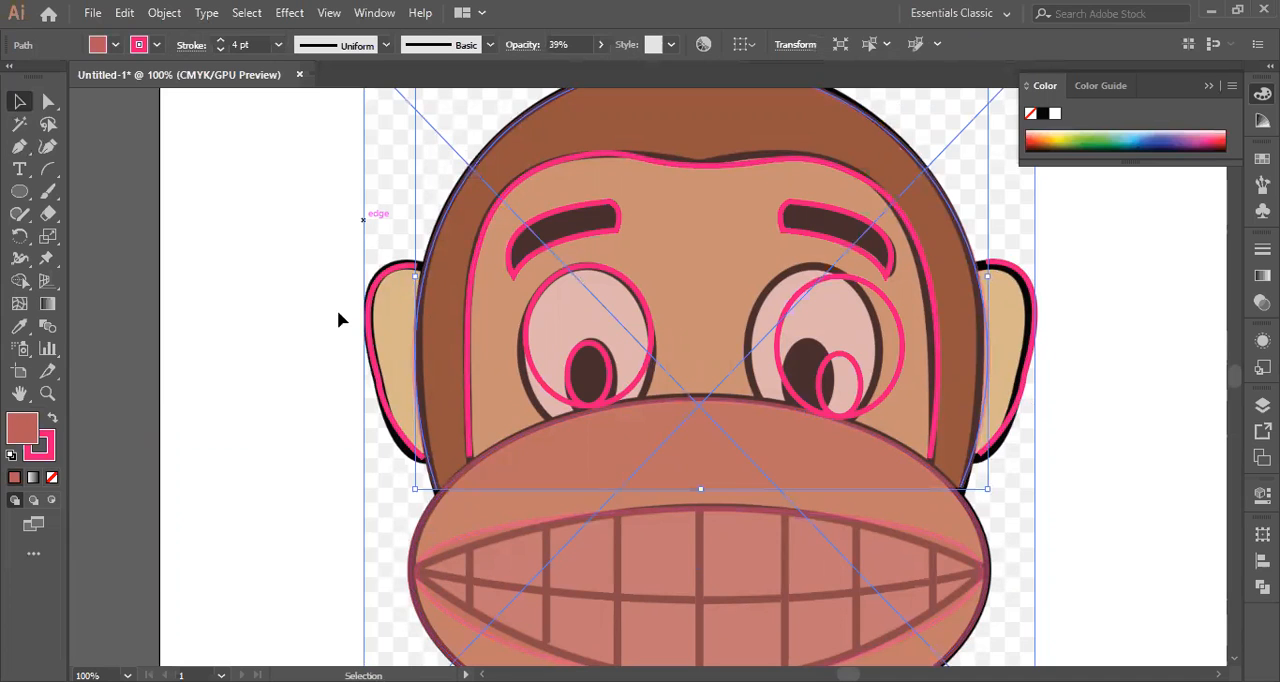
left_click(567, 388)
scroll(566, 470, "down", 5)
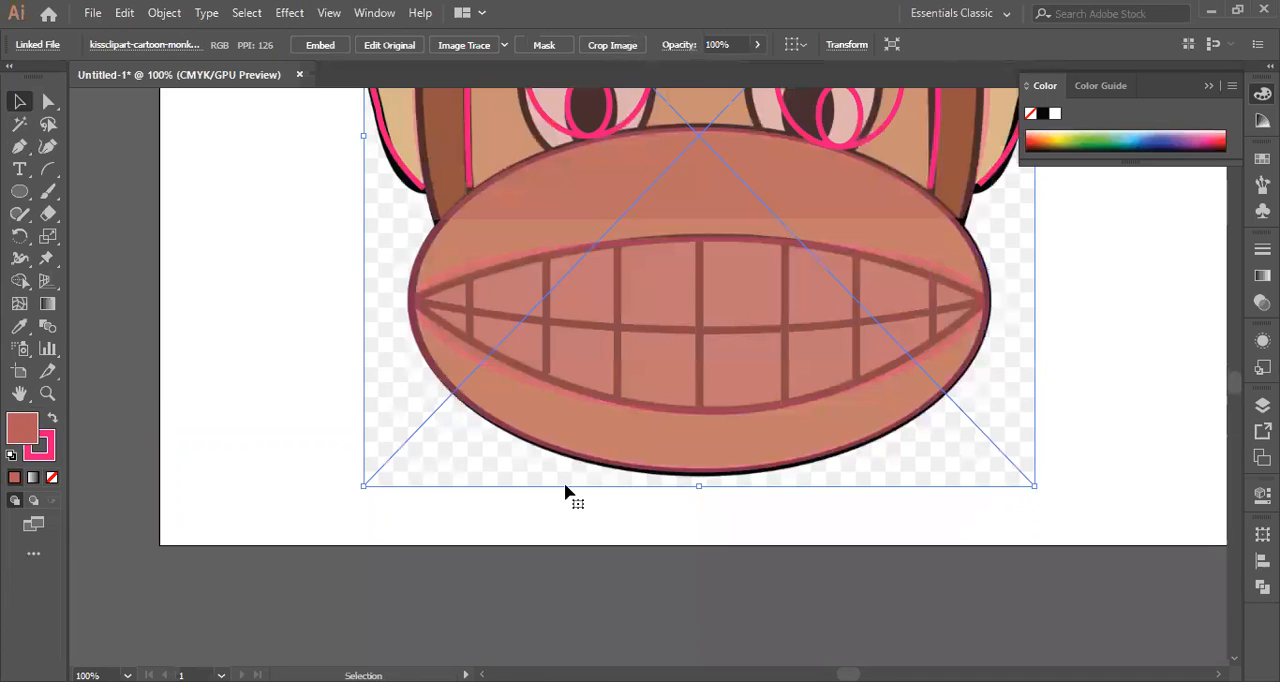
scroll(898, 428, "up", 3)
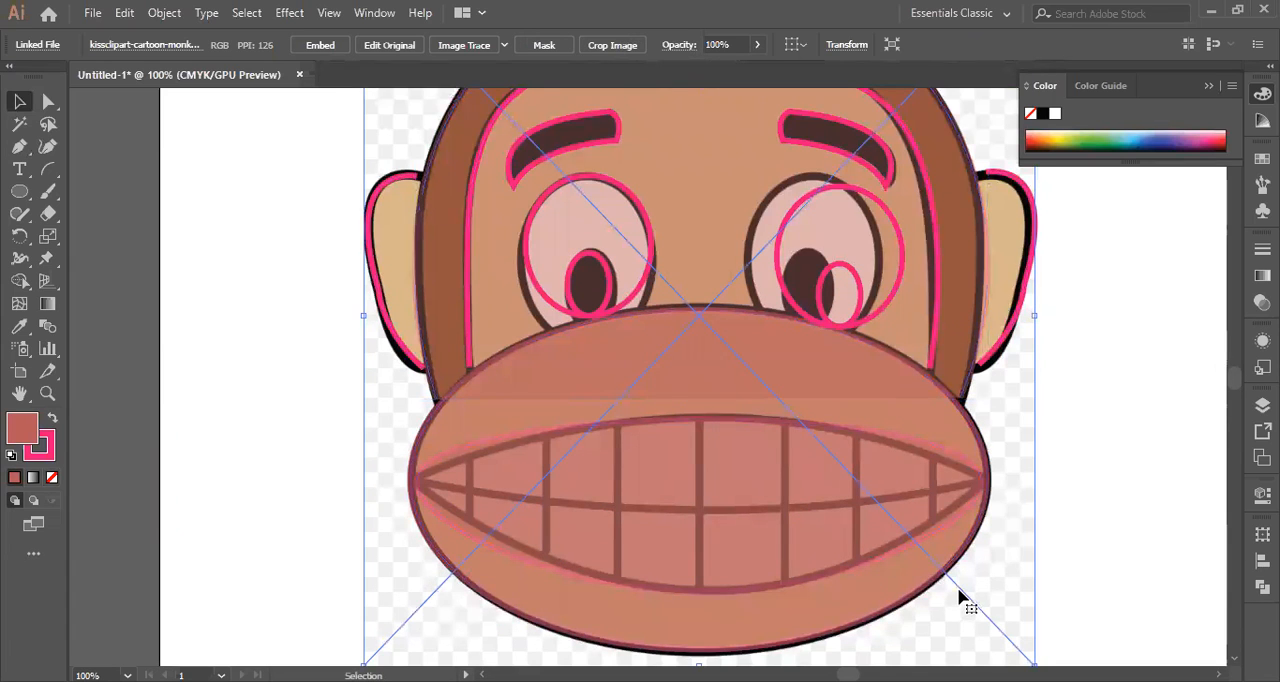
left_click_drag(966, 599, 969, 616)
scroll(1040, 372, "down", 2)
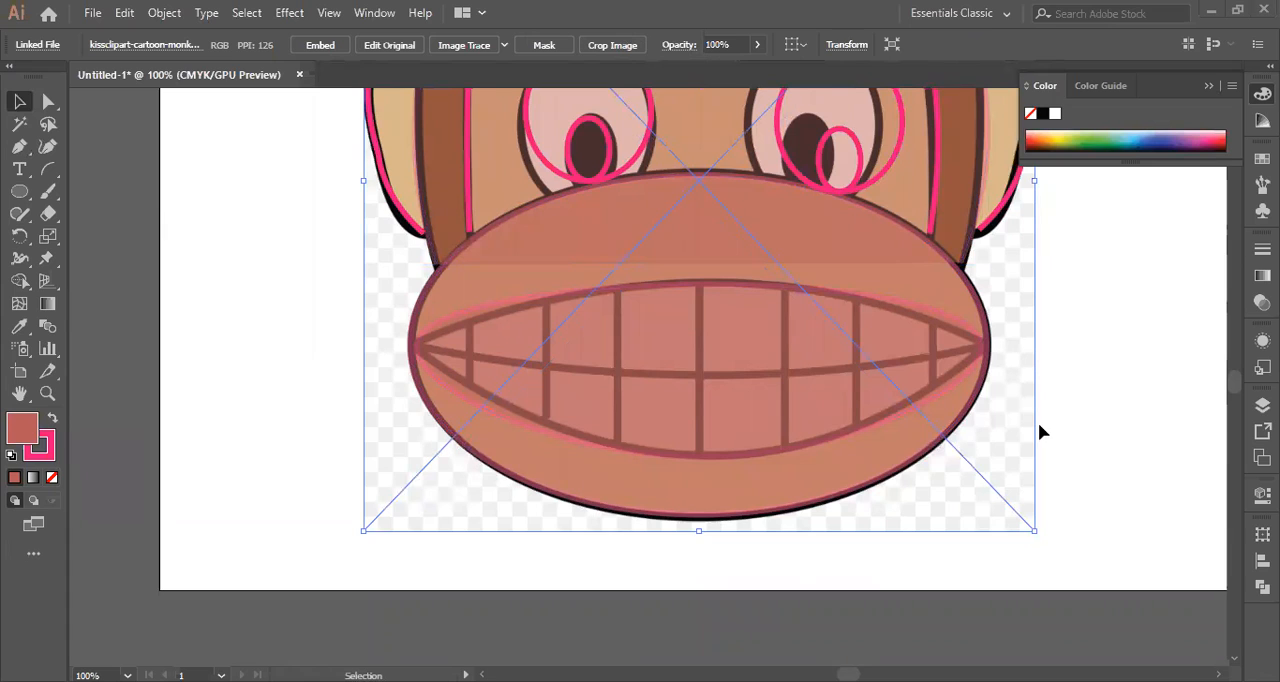
scroll(1057, 417, "up", 1)
key("a")
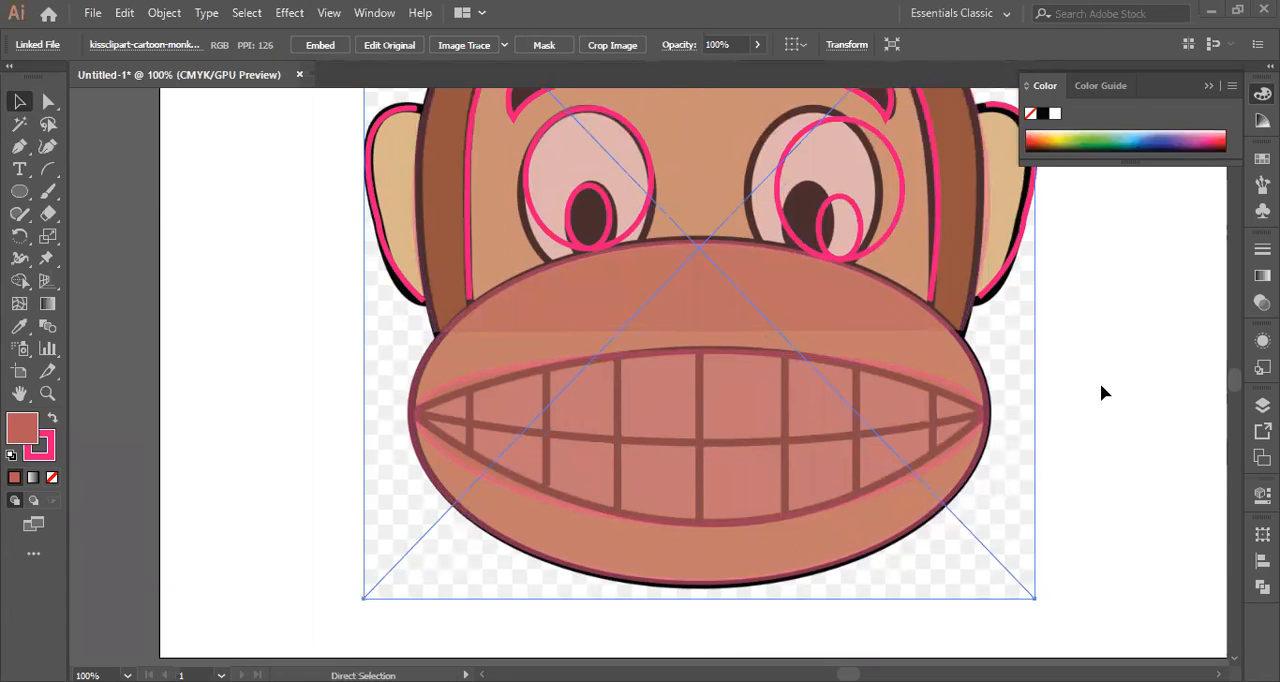
key("ctrl+minus")
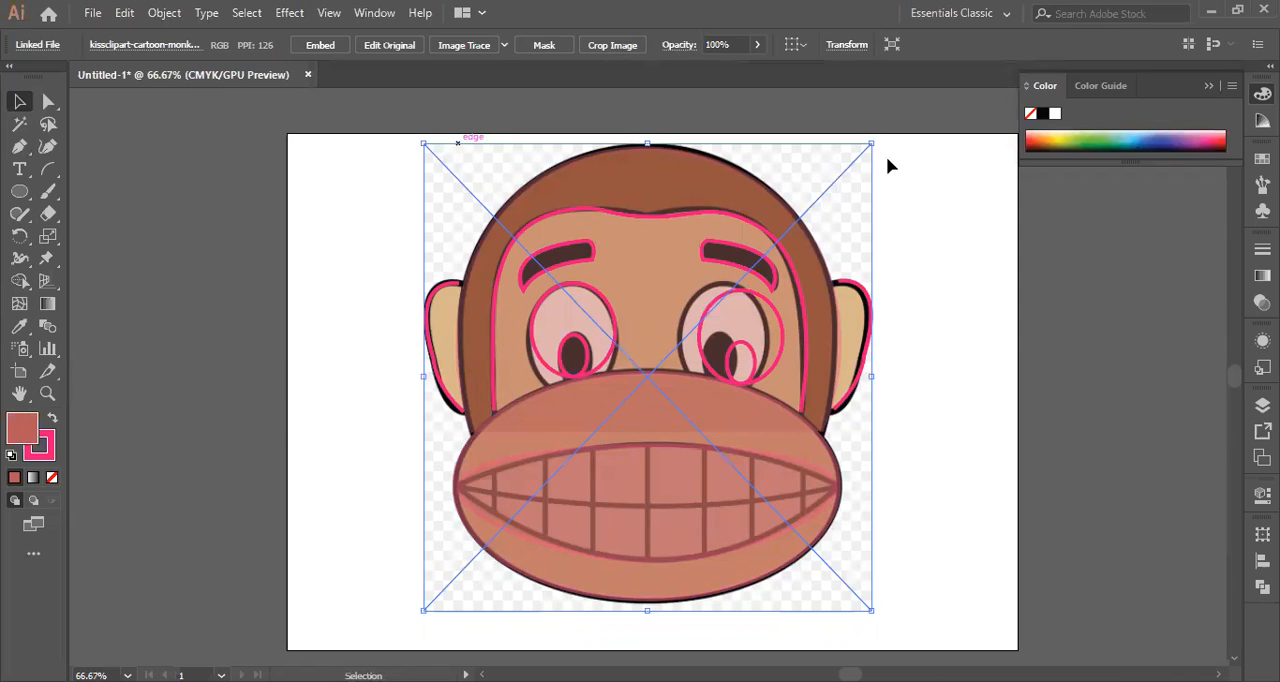
left_click_drag(952, 166, 955, 166)
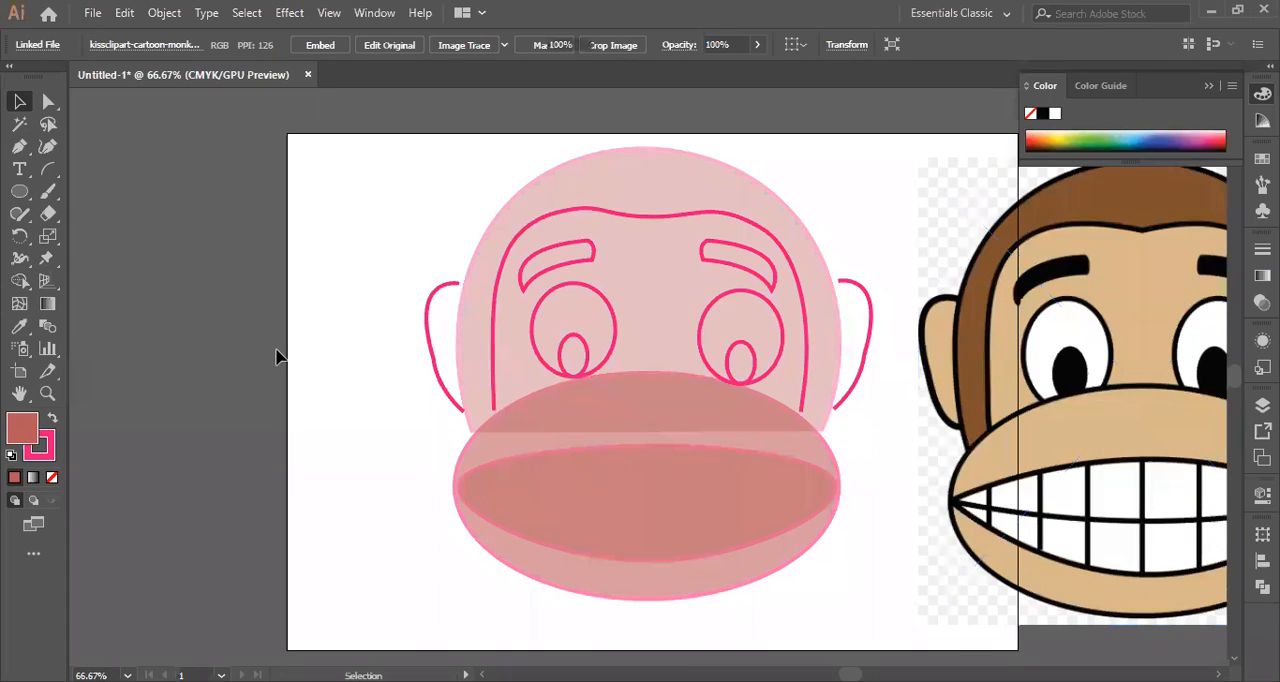
Send the semi-transparent head shape to the back of the stacking order, behind the muzzle and facial outlines.
key("ctrl+shift+a")
left_click(644, 466)
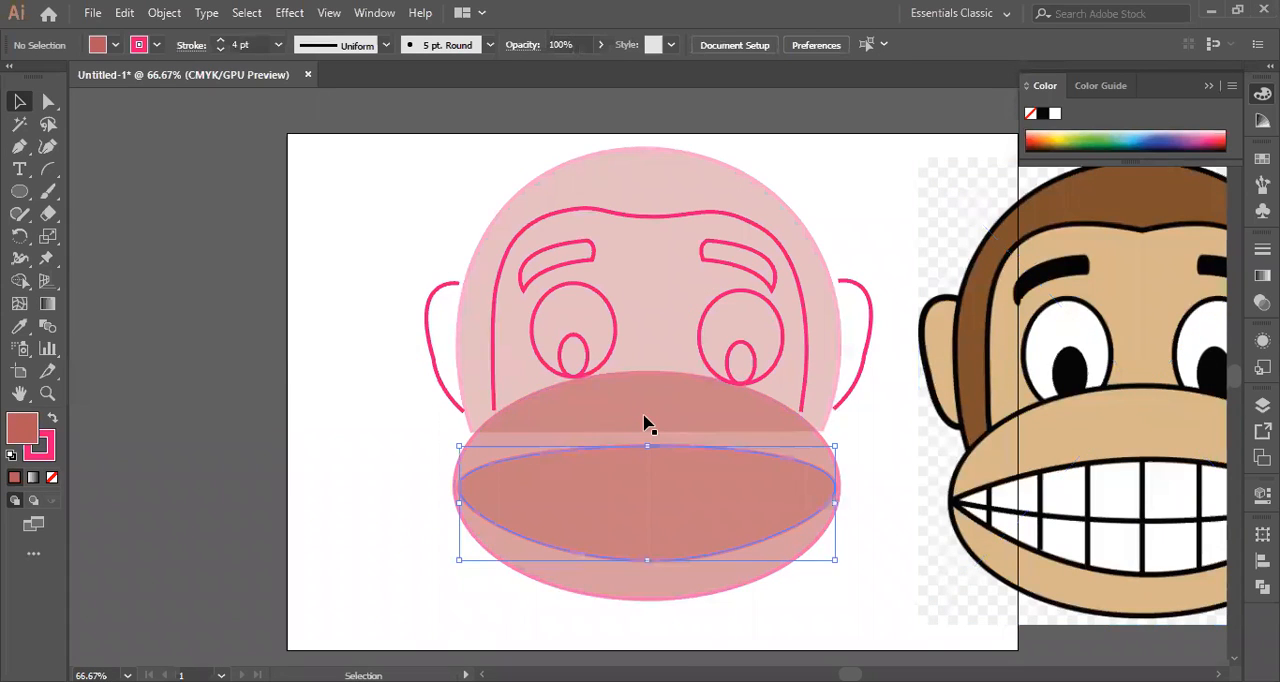
left_click(644, 424)
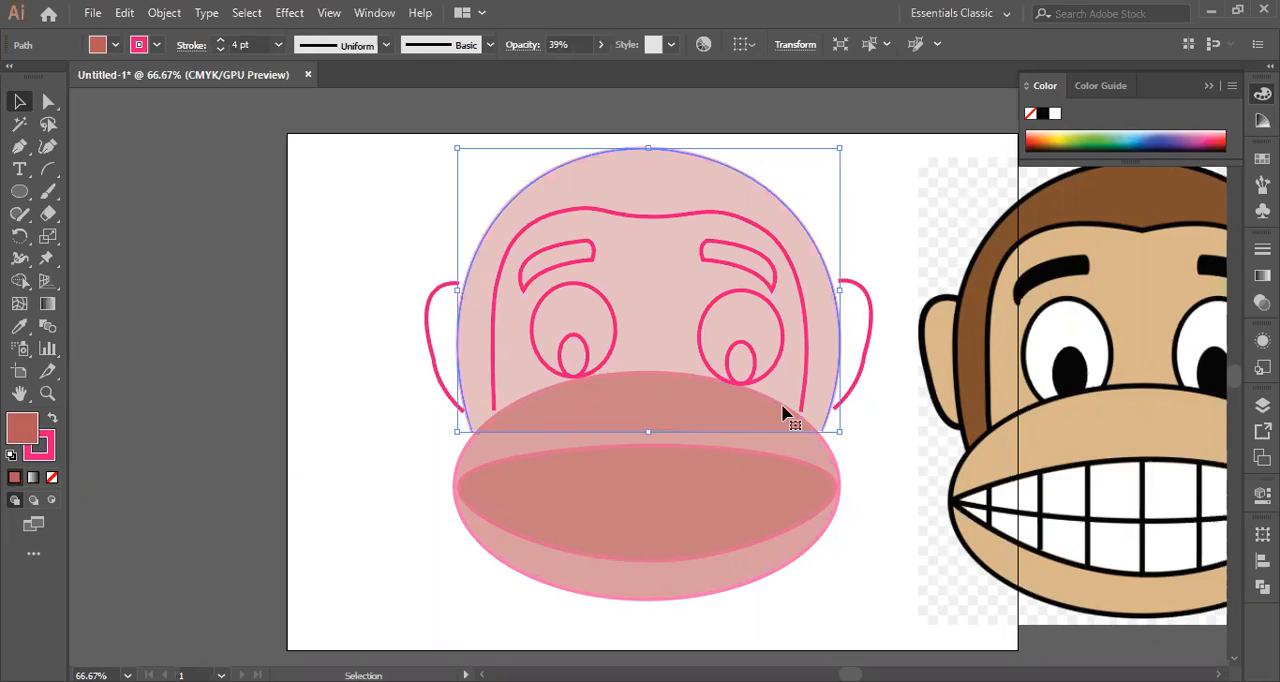
right_click(849, 318)
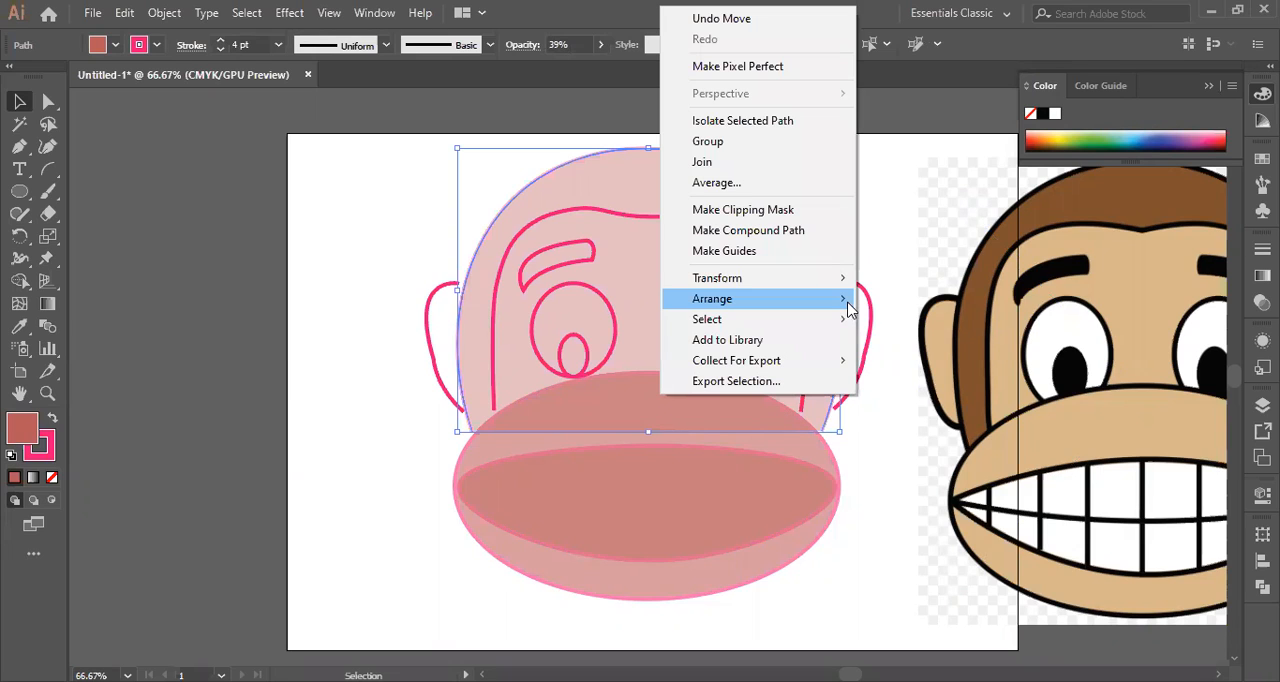
mouse_move(848, 306)
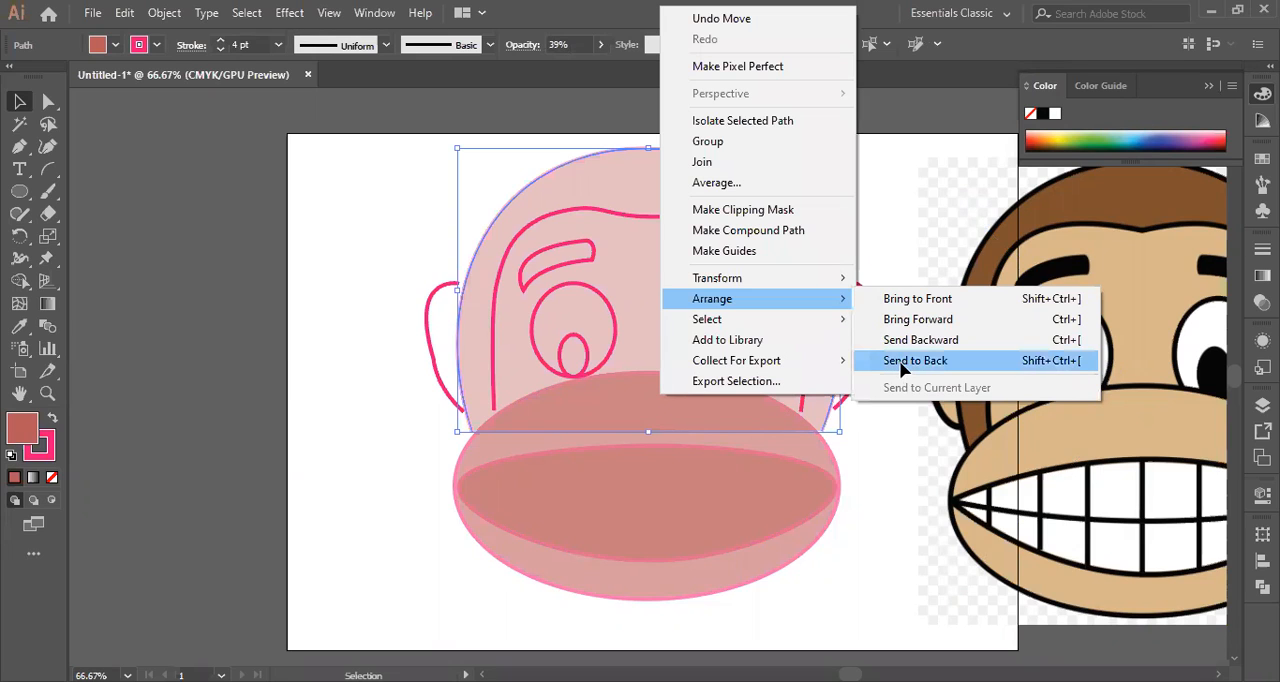
left_click(903, 361)
left_click(893, 442)
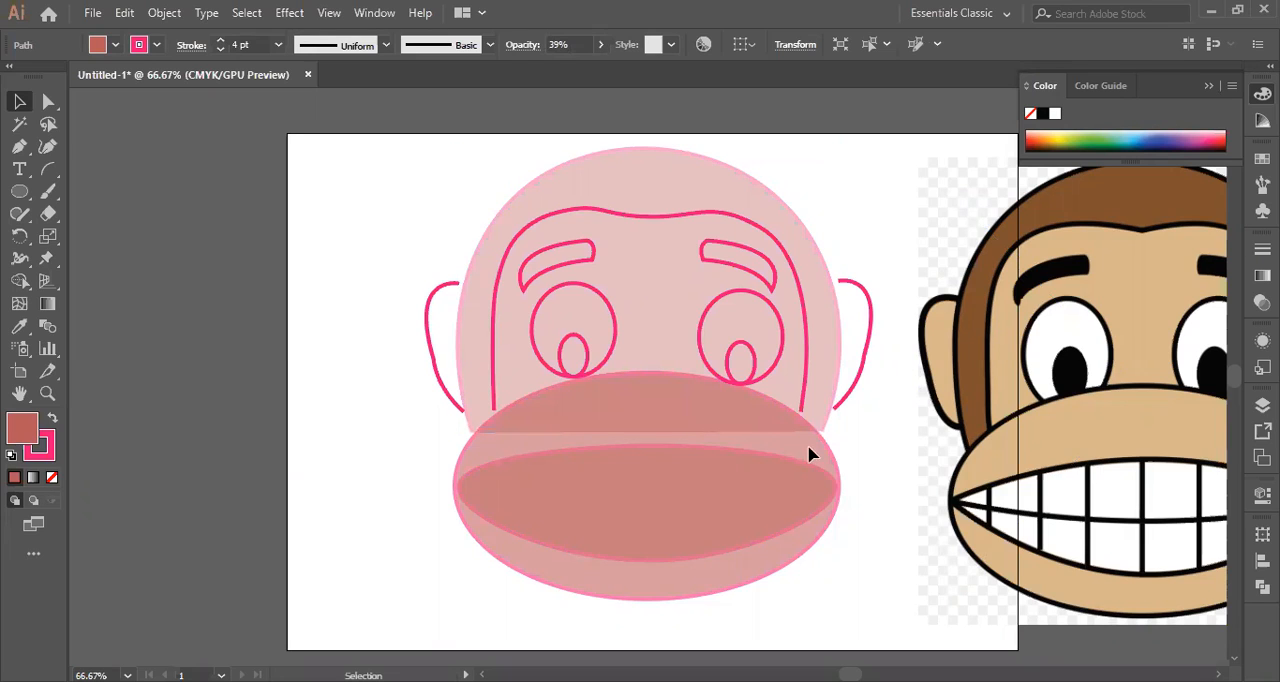
left_click(567, 428)
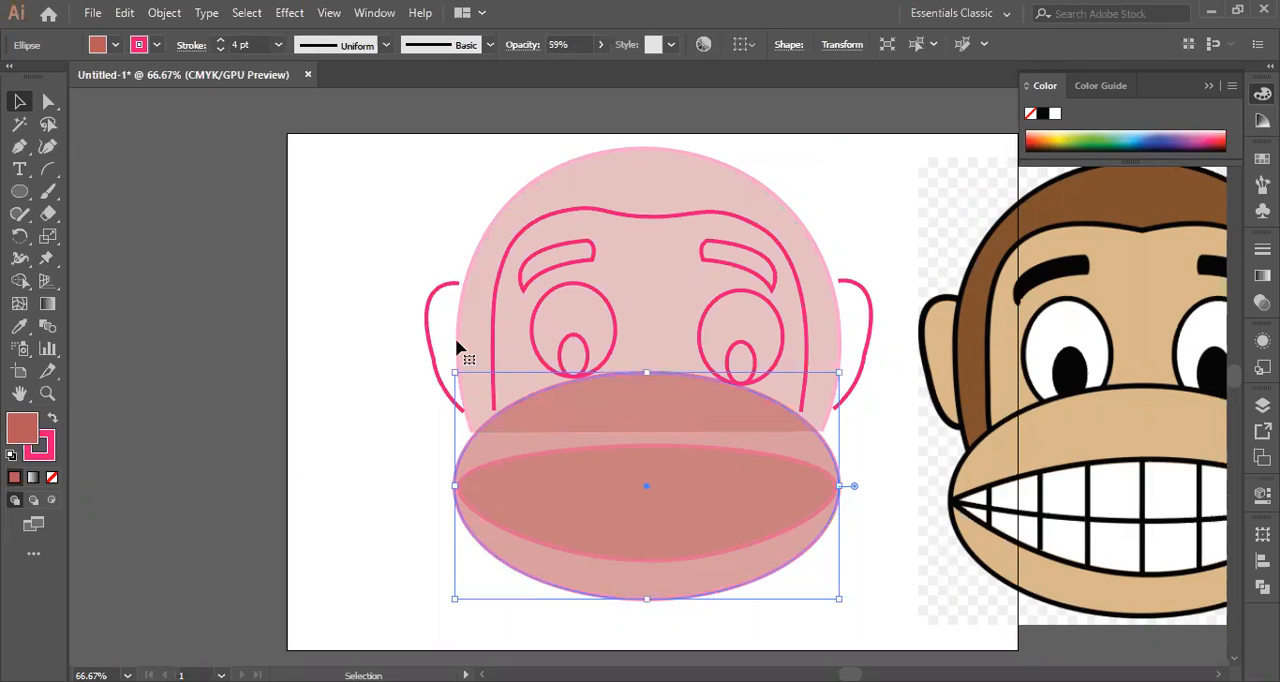
left_click(555, 362)
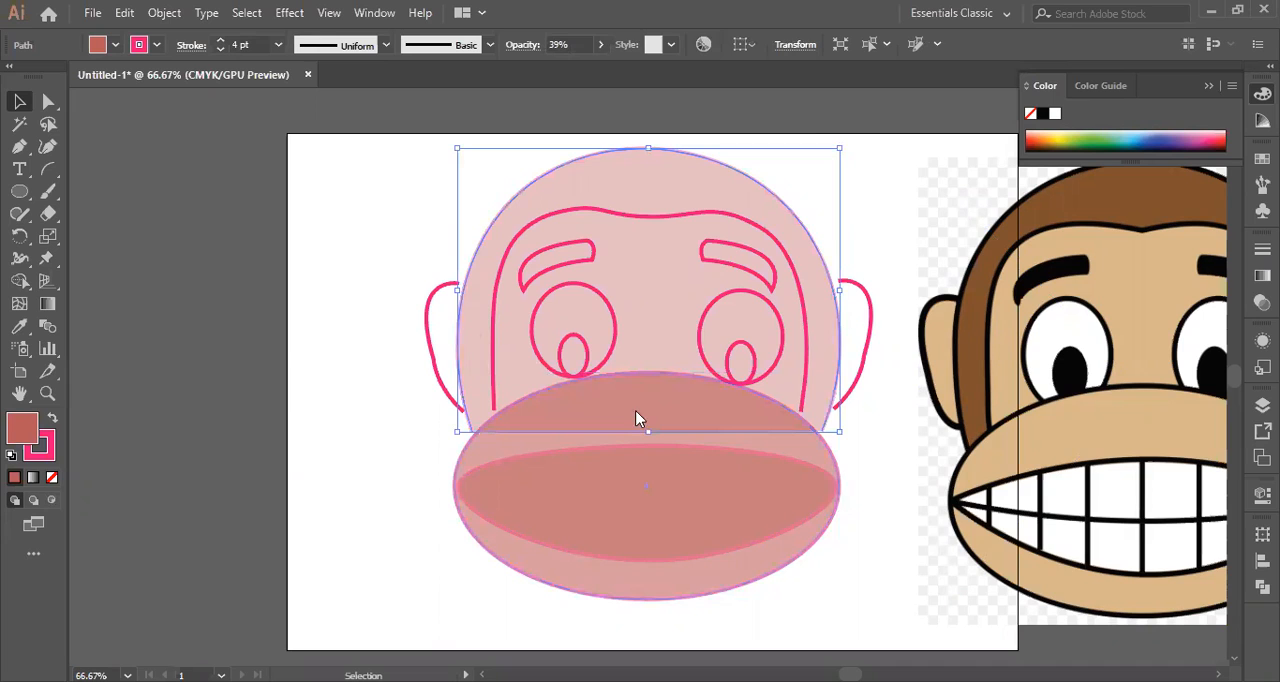
right_click(755, 335)
mouse_move(815, 318)
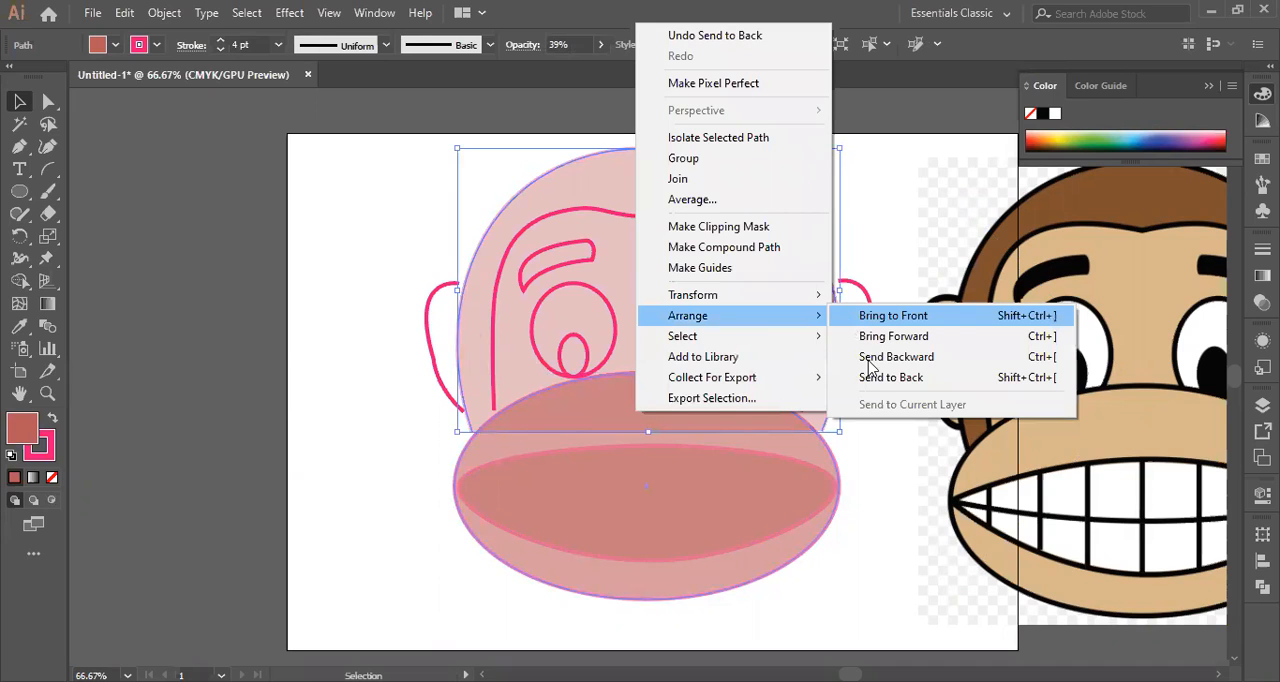
left_click(873, 380)
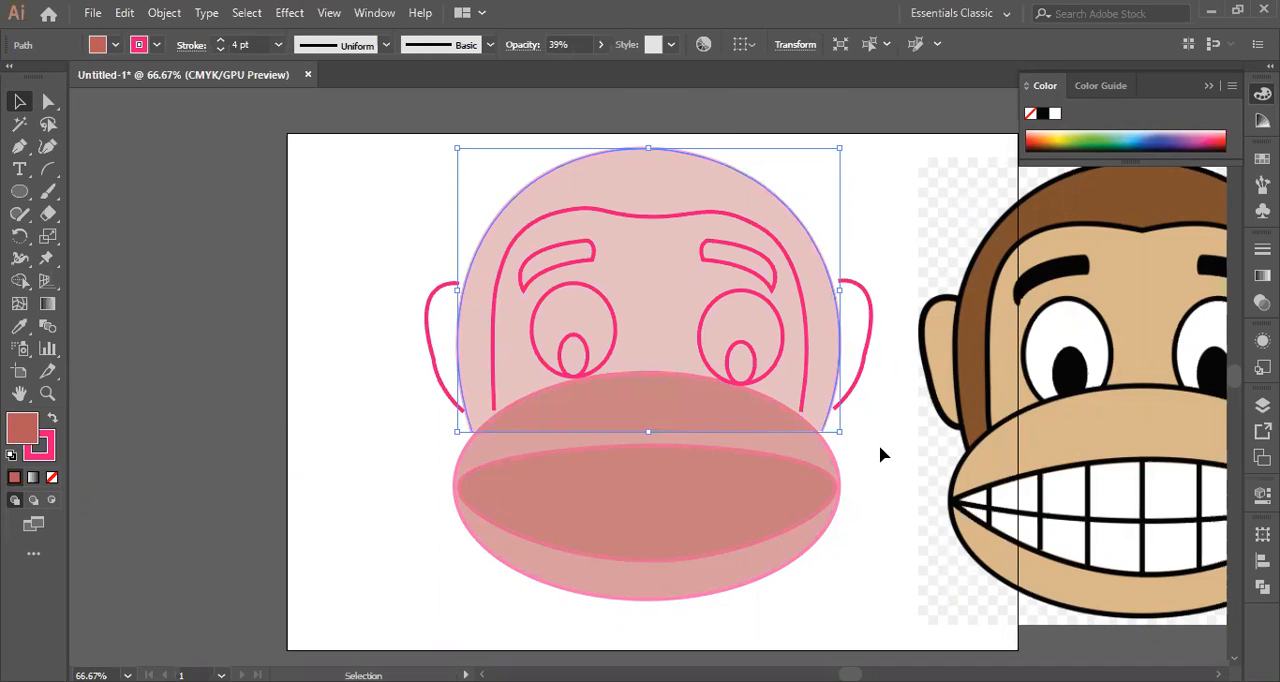
Try the muzzle ellipse at 100% opacity, and undo the change.
left_click(572, 428)
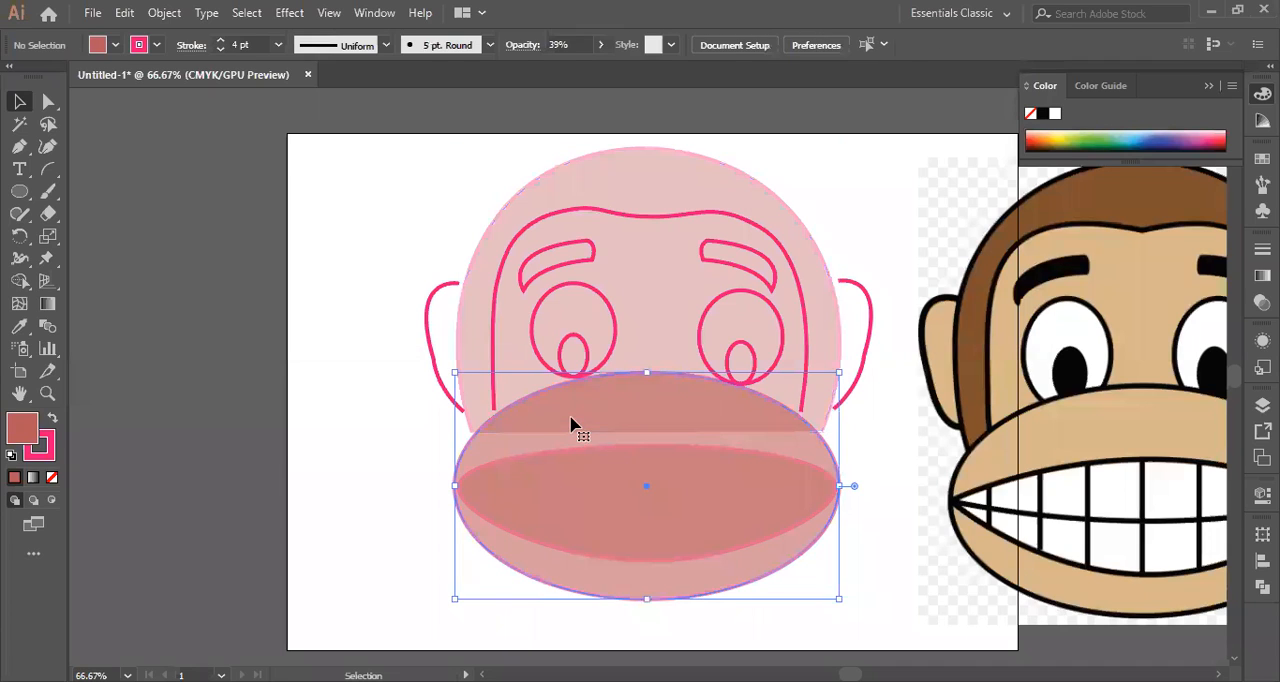
left_click(600, 44)
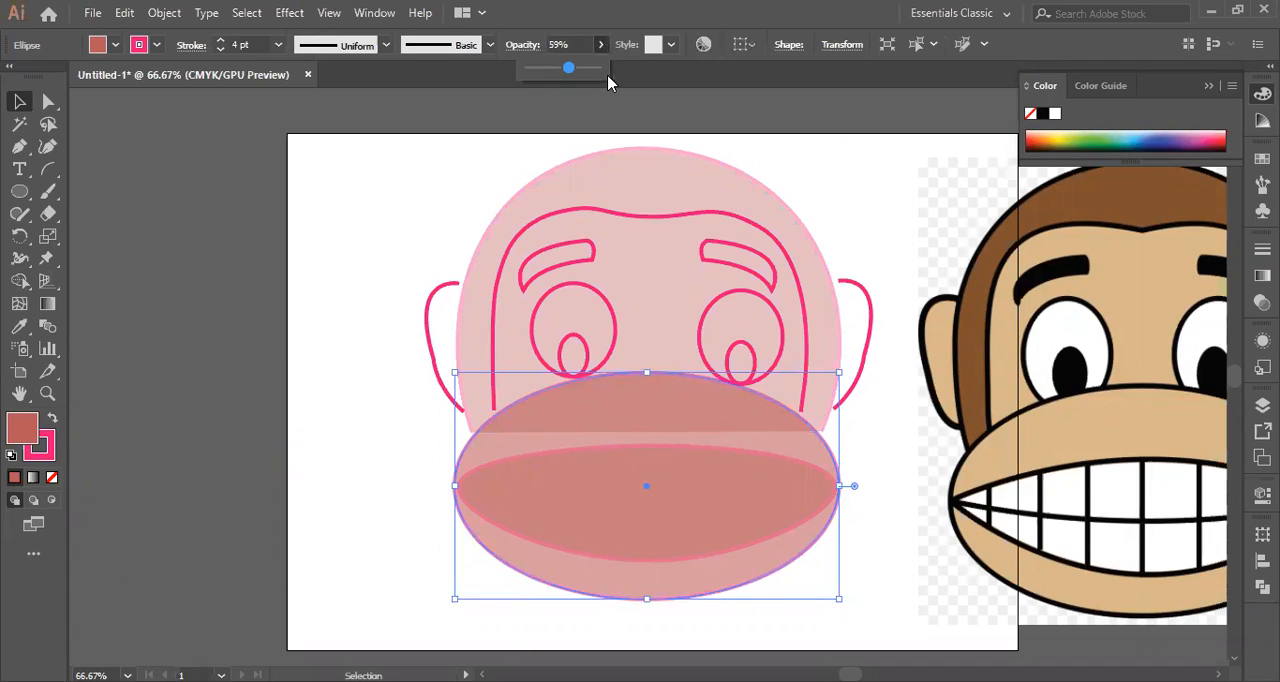
left_click(608, 76)
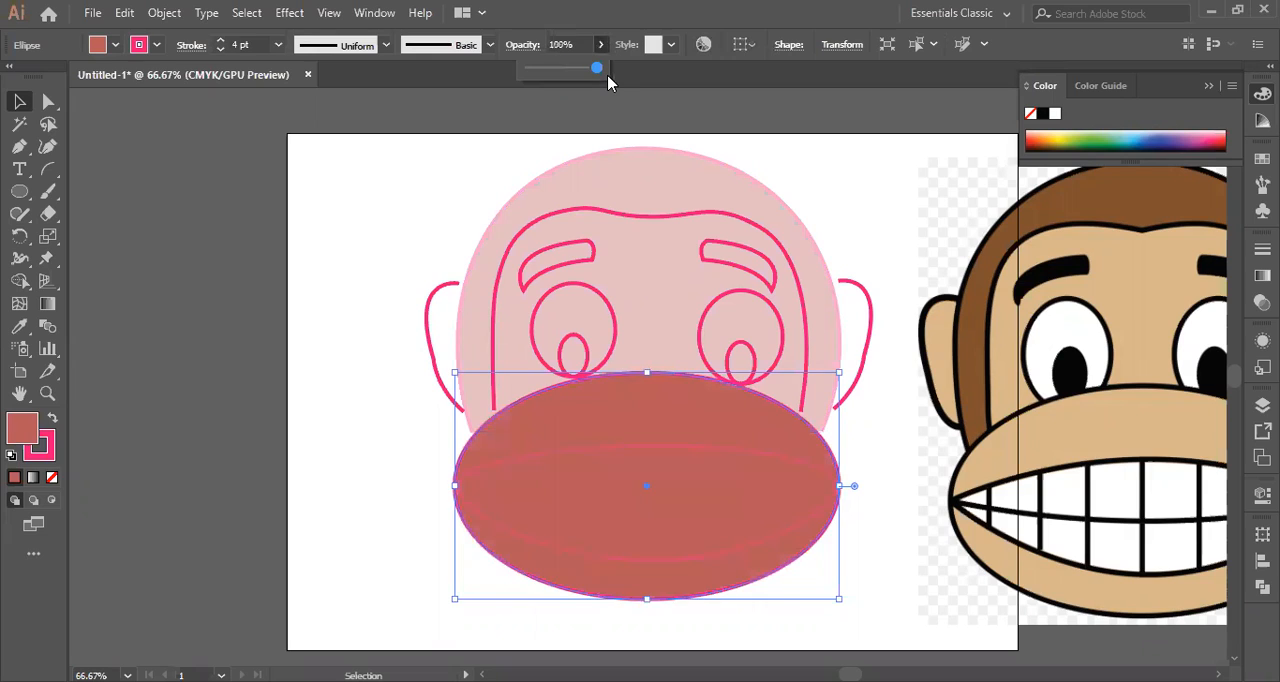
left_click(374, 268)
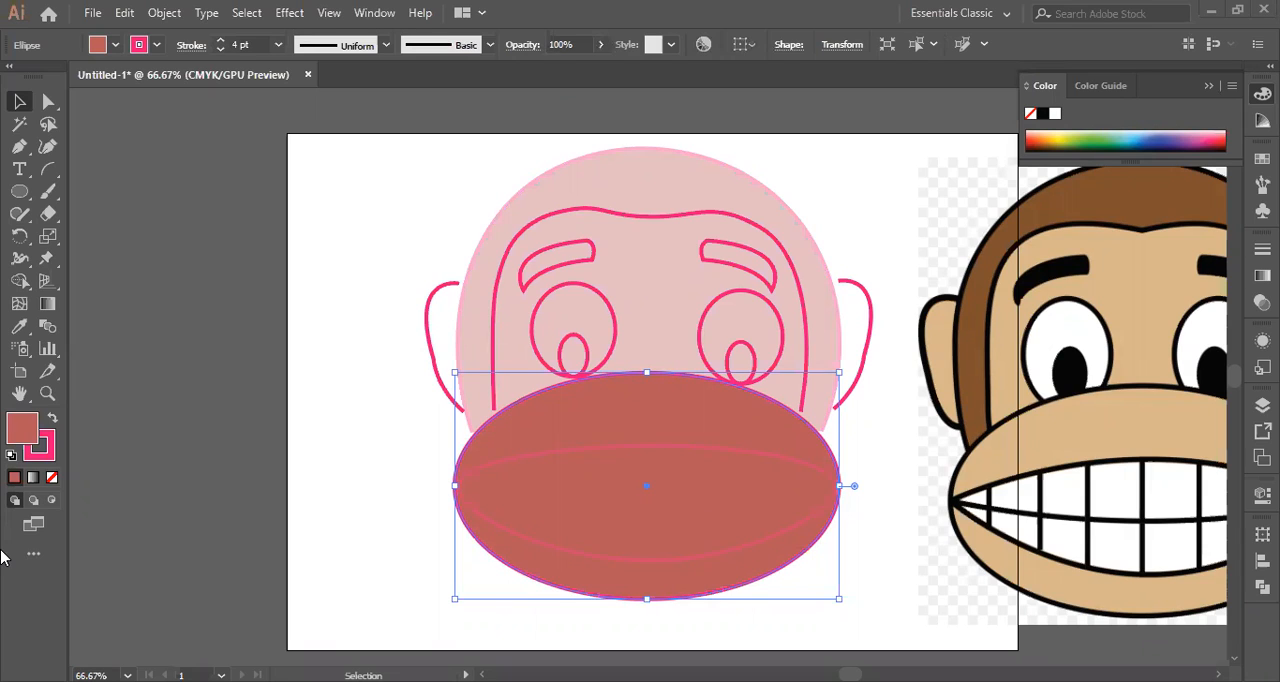
left_click(293, 648)
key("ctrl+z")
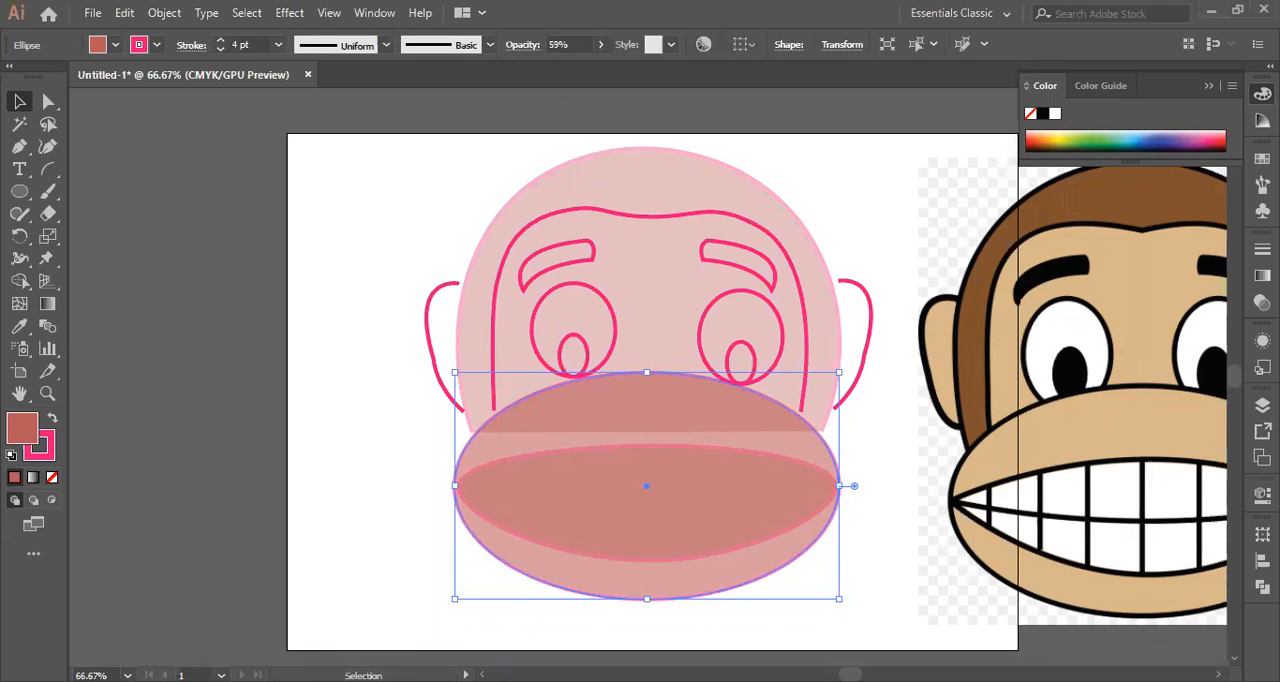
key("ctrl+shift+a")
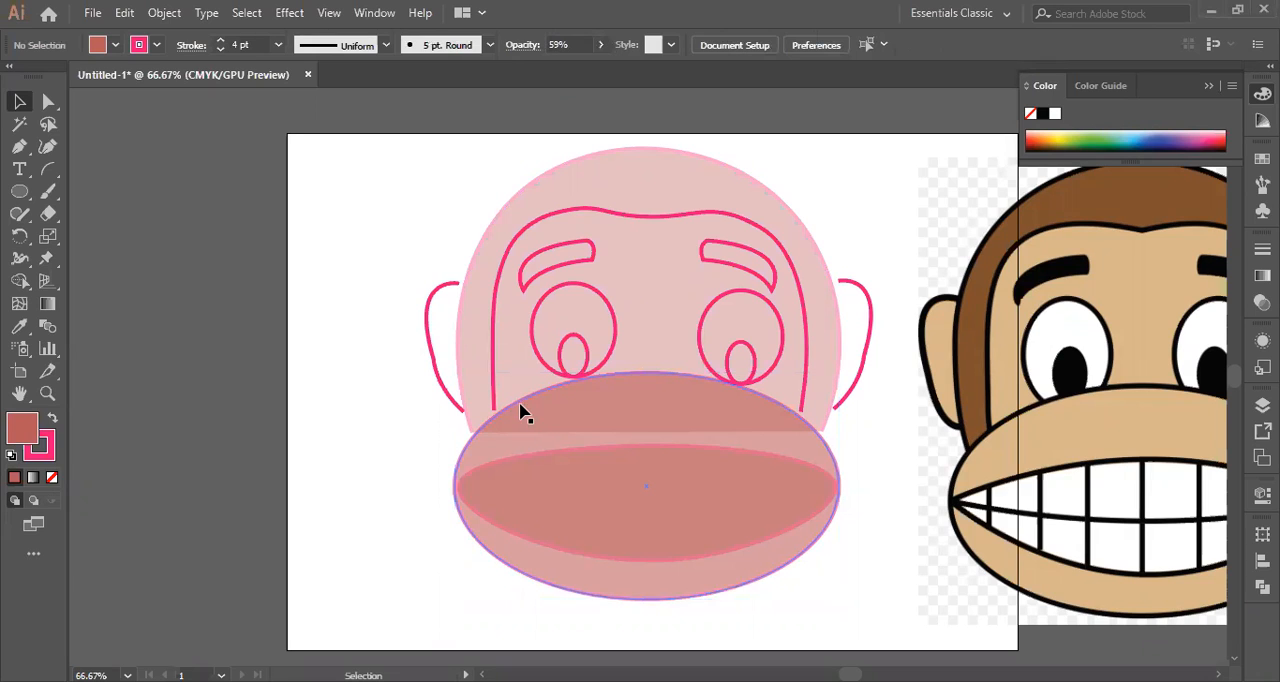
Fill the muzzle ellipse with the tan sampled from the reference monkey's muzzle and set its opacity to 77%.
left_click(520, 412)
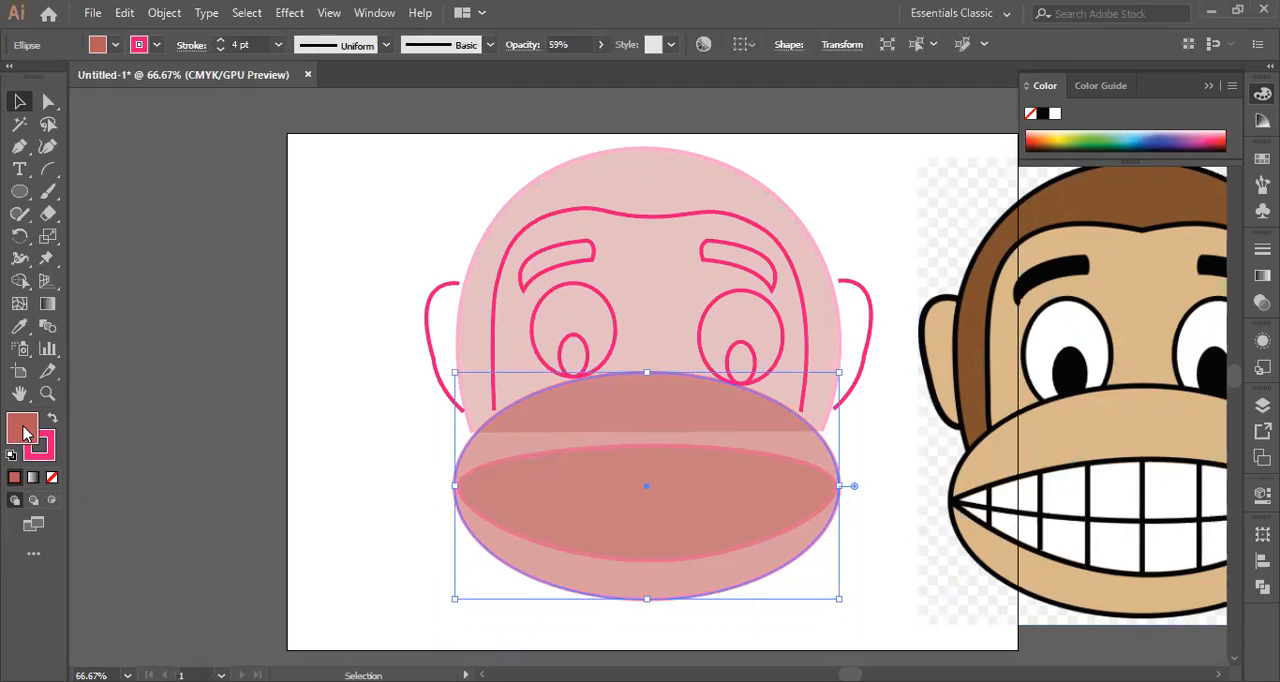
left_click(19, 327)
left_click(1051, 435)
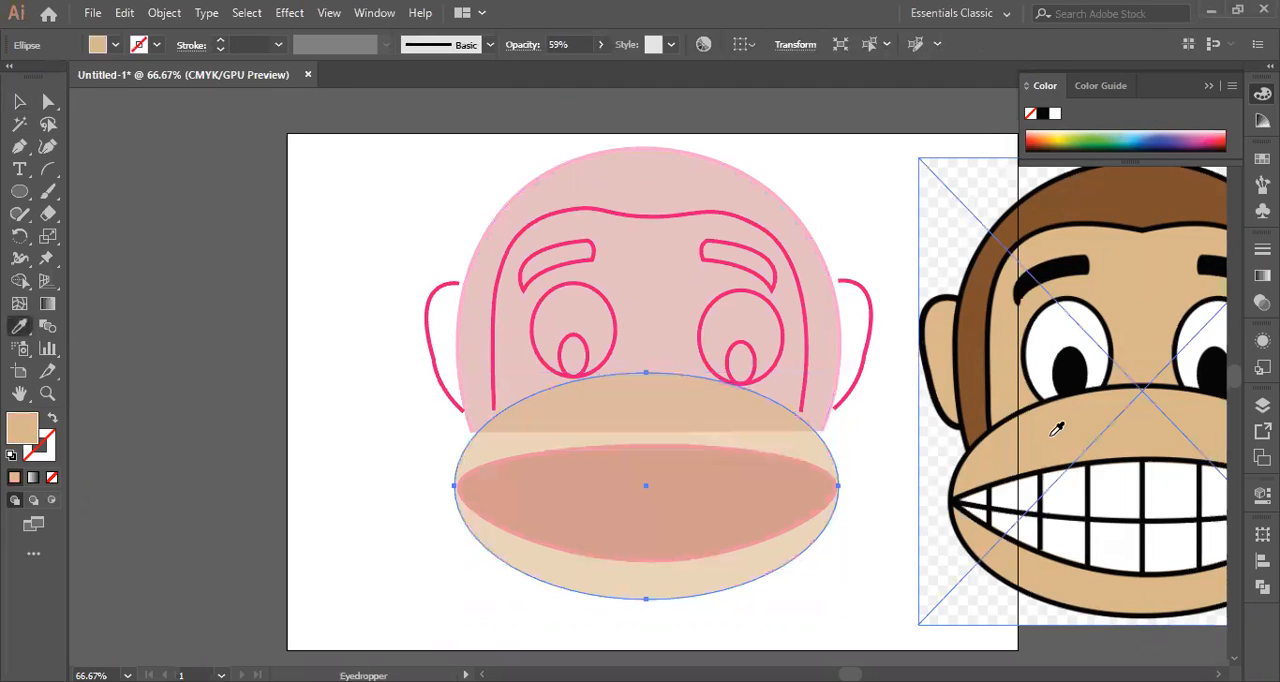
left_click(600, 44)
left_click(580, 70)
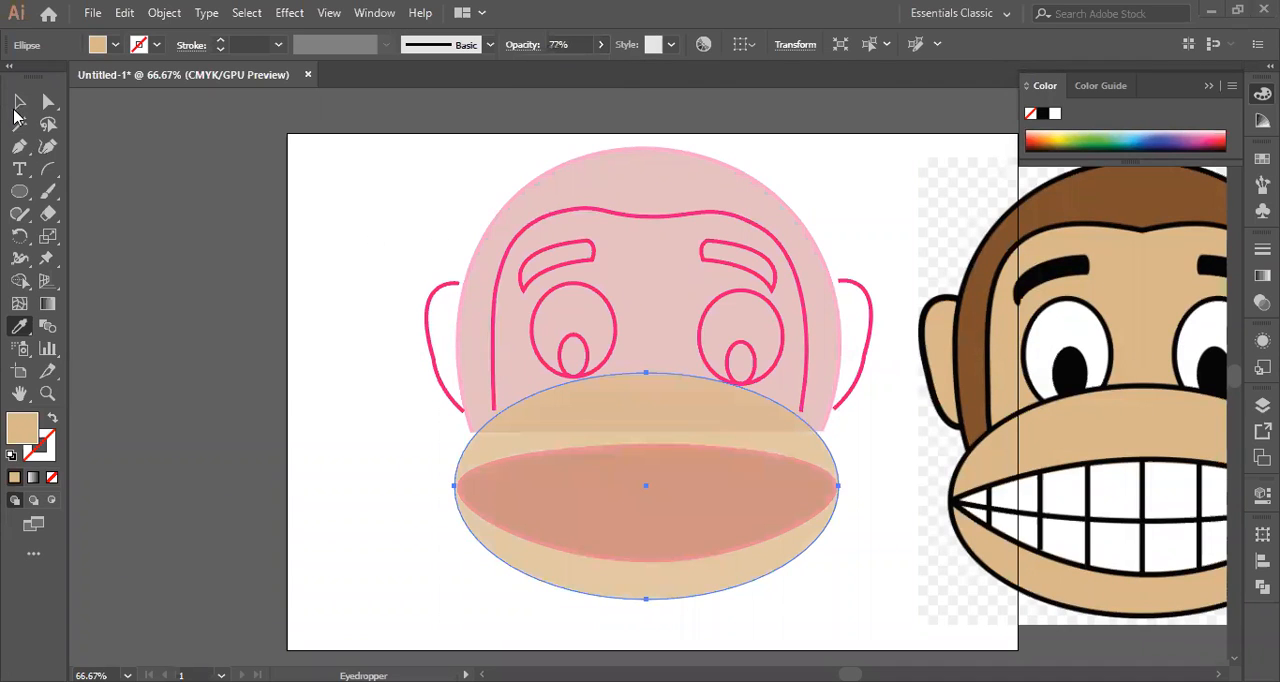
left_click(19, 102)
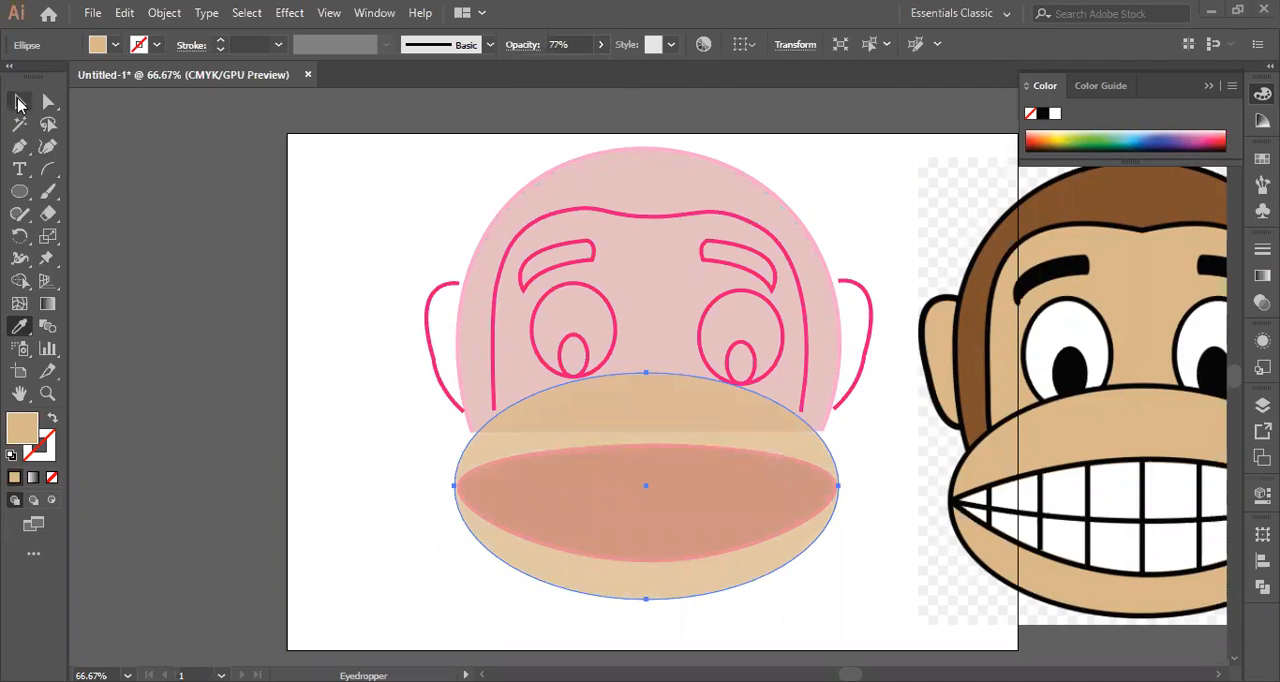
key("v")
Fill the head shape with the dark brown sampled from the reference monkey's hair and set its opacity to 100%.
left_click(654, 295)
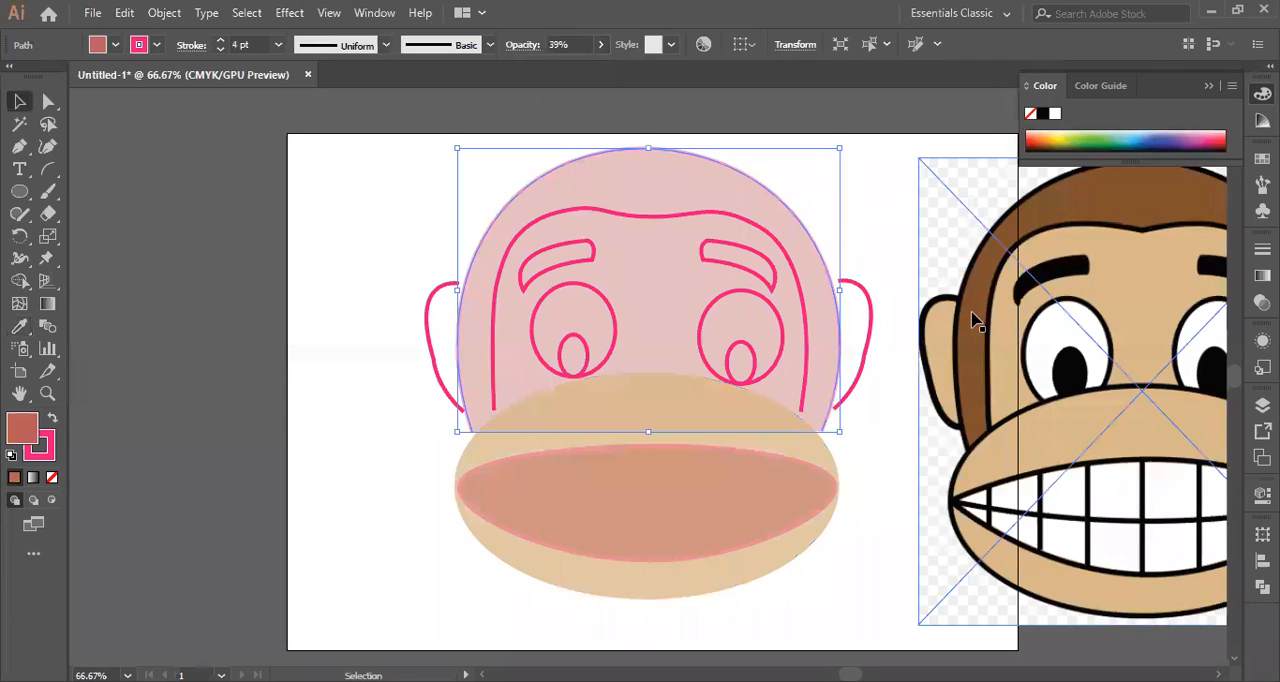
left_click(21, 325)
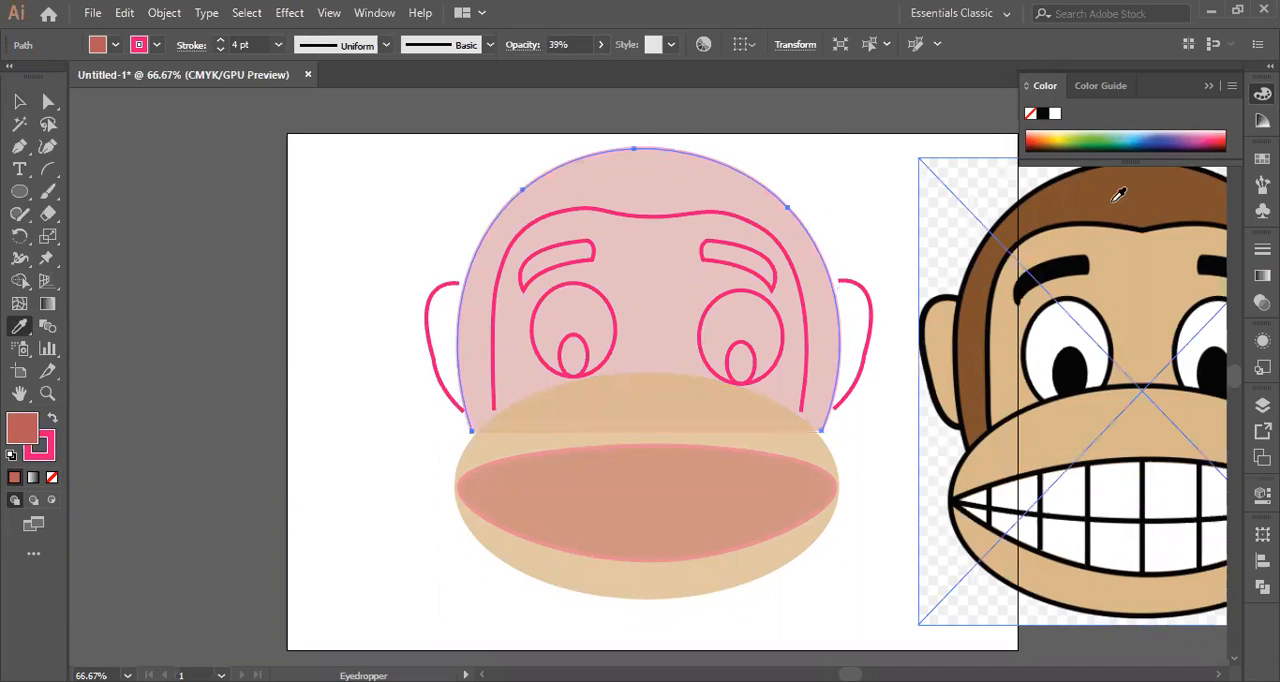
left_click(1118, 194)
left_click(601, 45)
left_click_drag(559, 68, 604, 75)
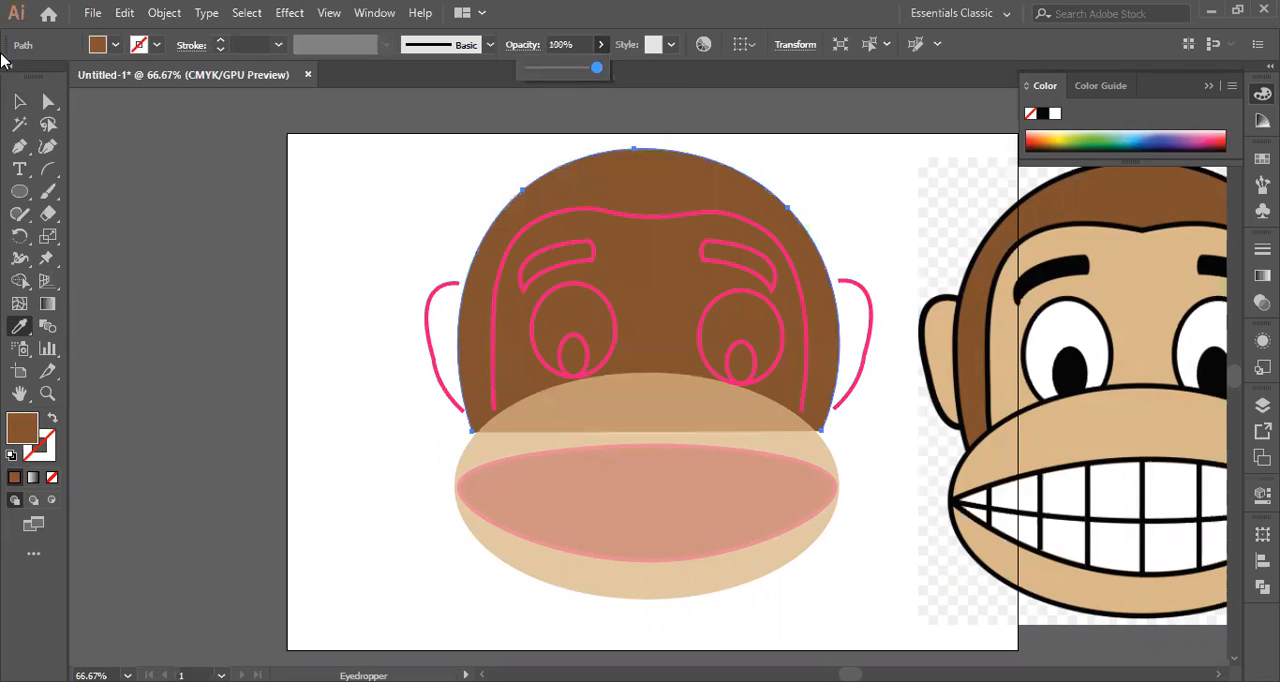
left_click(14, 101)
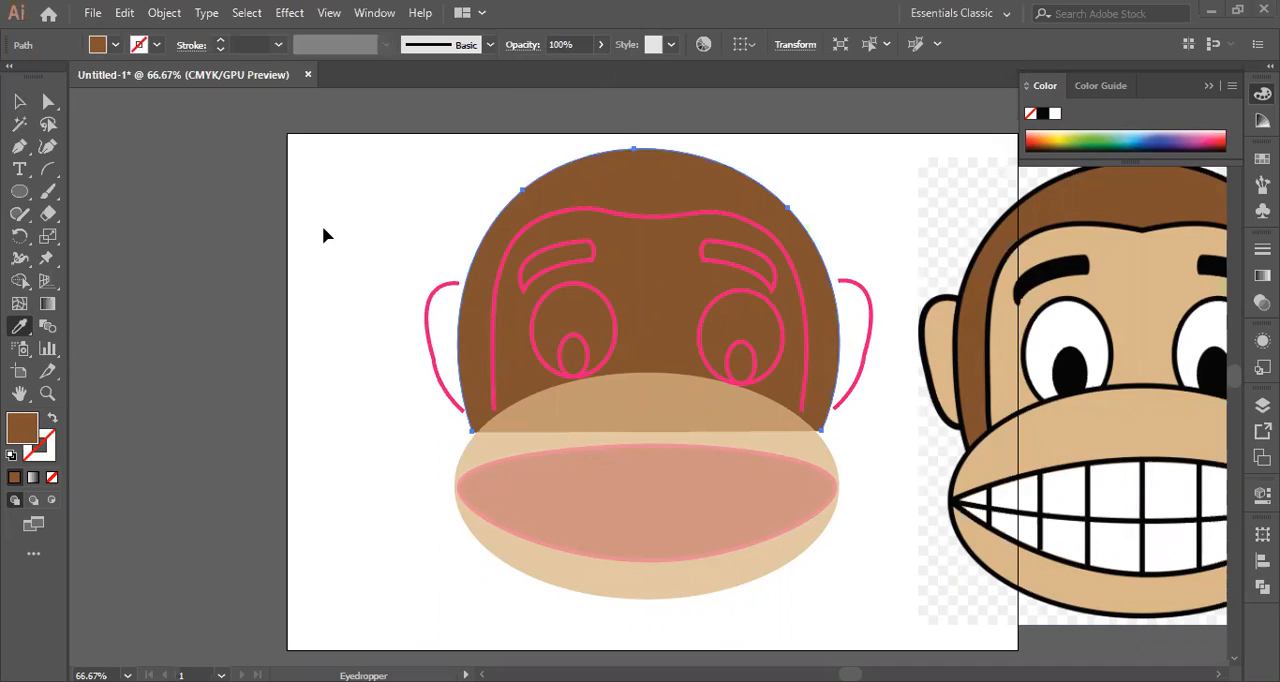
key("v")
Set the muzzle ellipse's opacity to 100% and resample its tan fill from the reference monkey's muzzle.
left_click(795, 456)
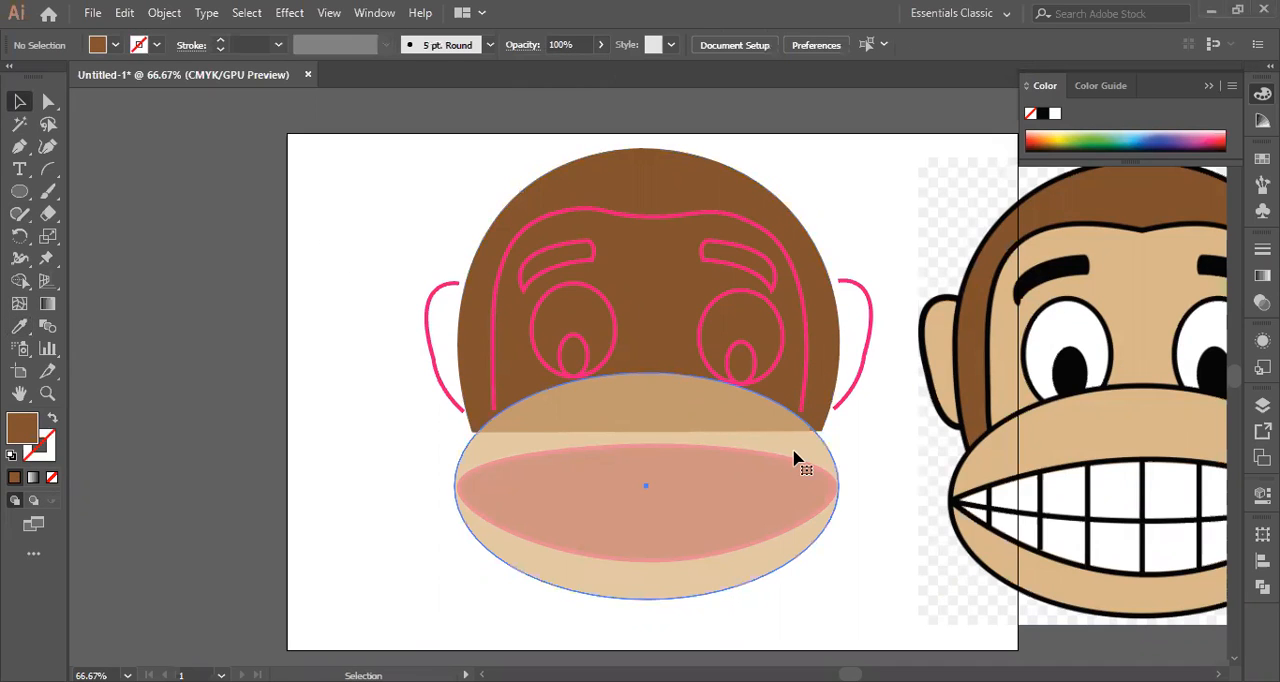
left_click(795, 456)
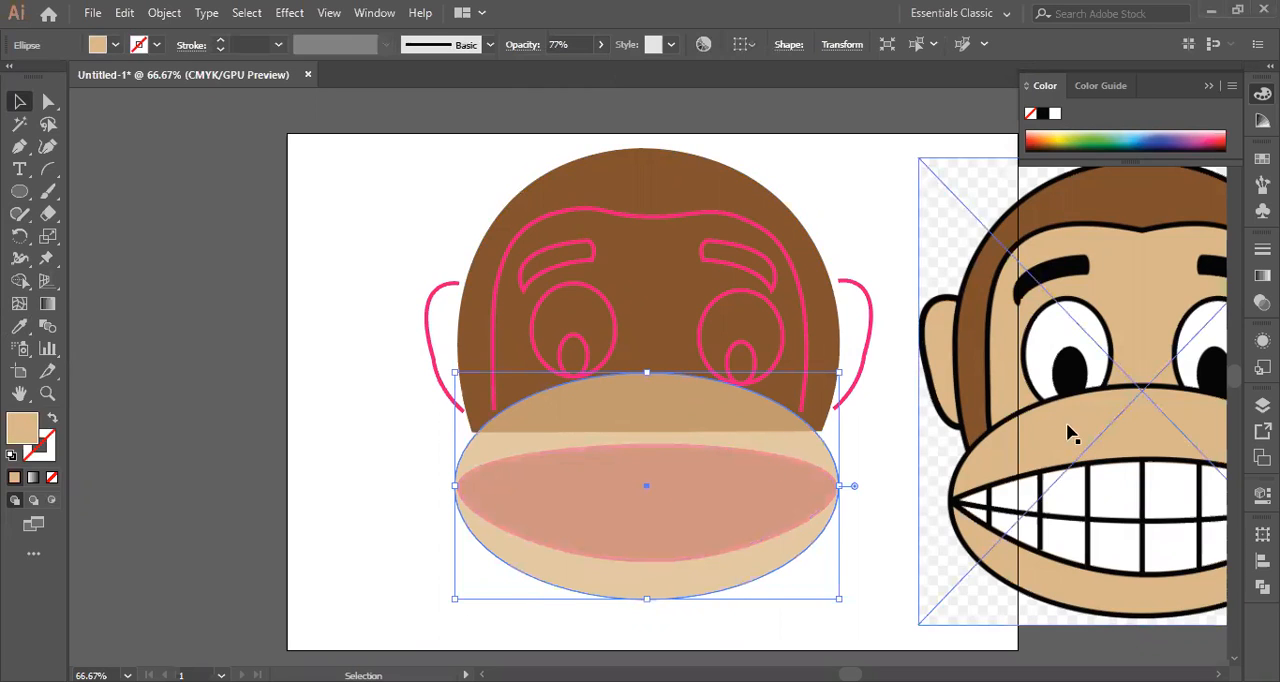
left_click(605, 44)
left_click_drag(581, 68, 611, 68)
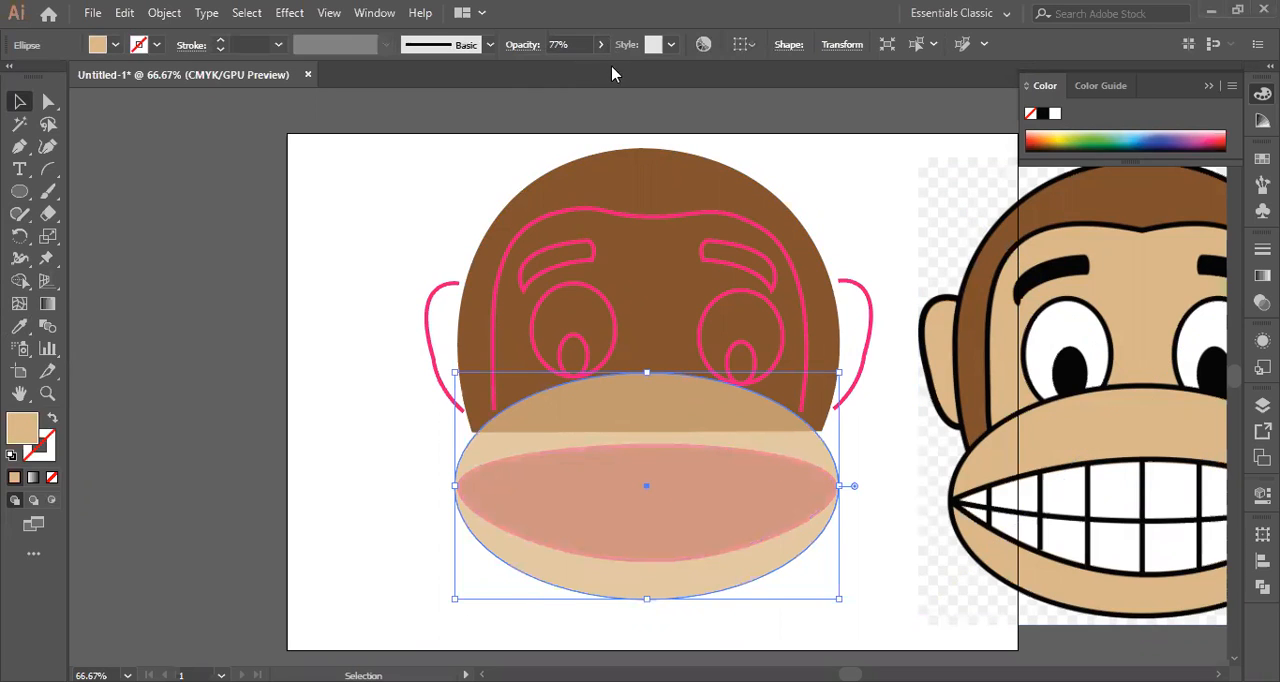
left_click(20, 325)
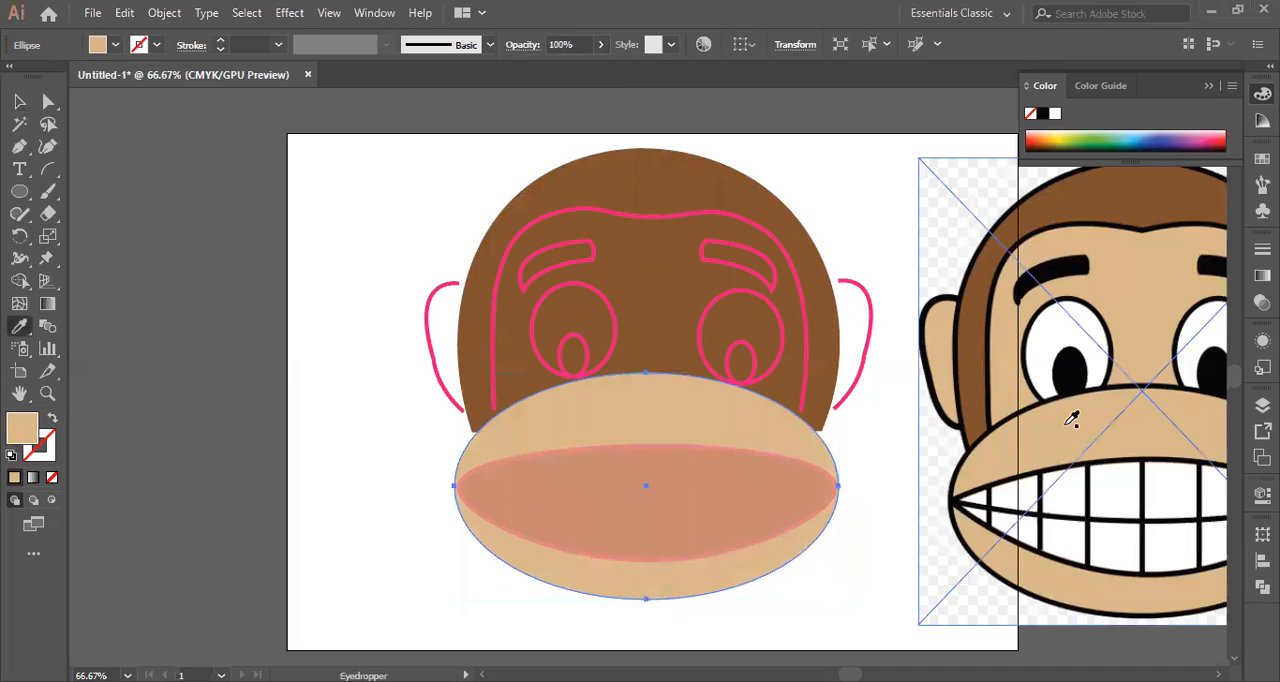
left_click(20, 104)
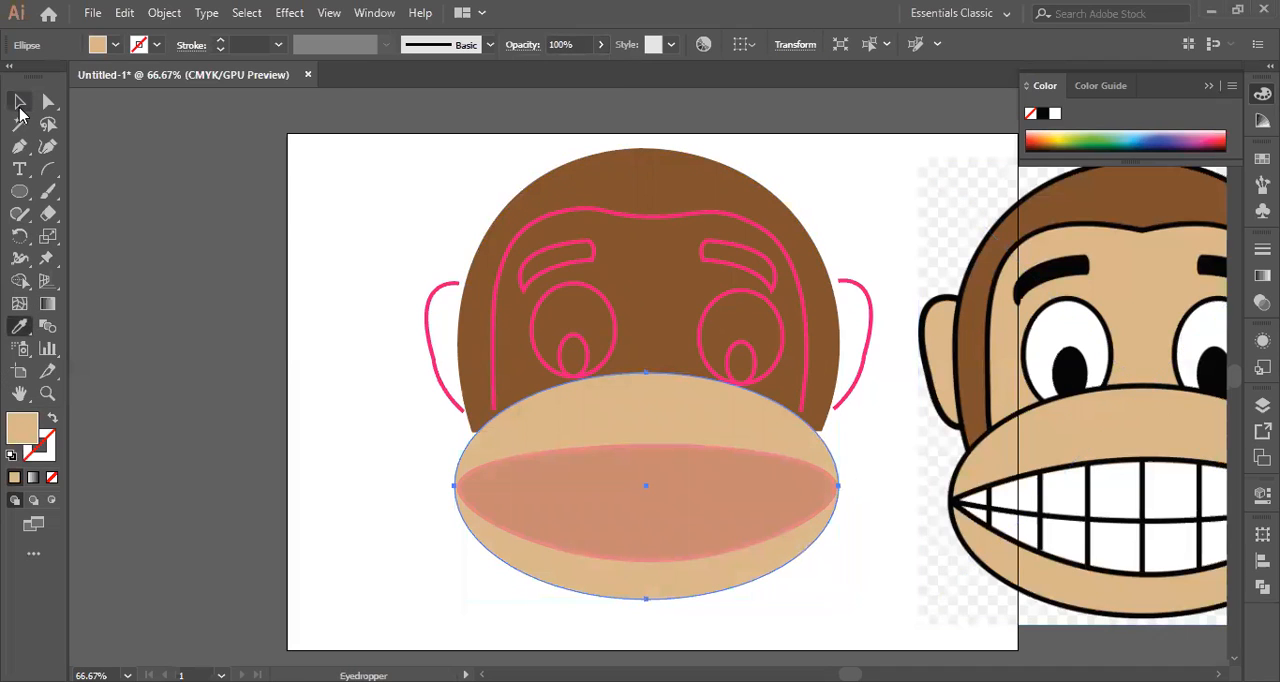
key("v")
key("ctrl+shift+a")
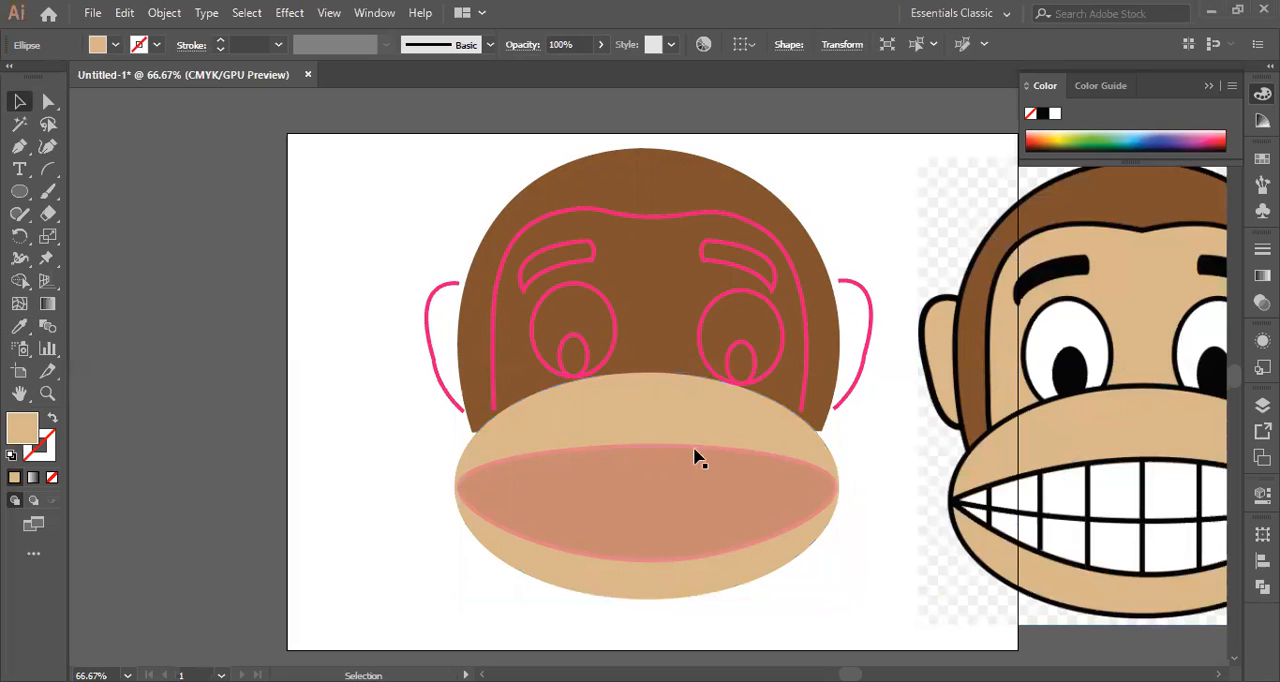
Fill the mouth shape with the white sampled from the reference monkey's teeth, replacing its reddish fill and pink stroke.
left_click(697, 457)
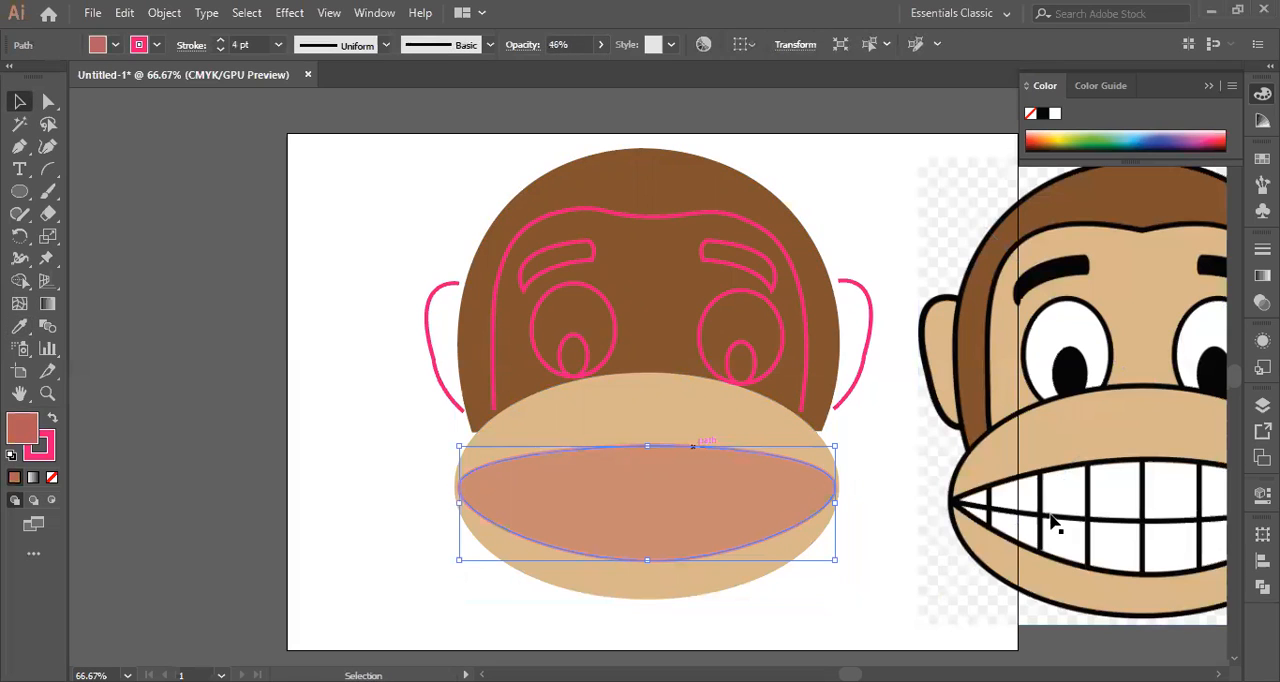
left_click(19, 327)
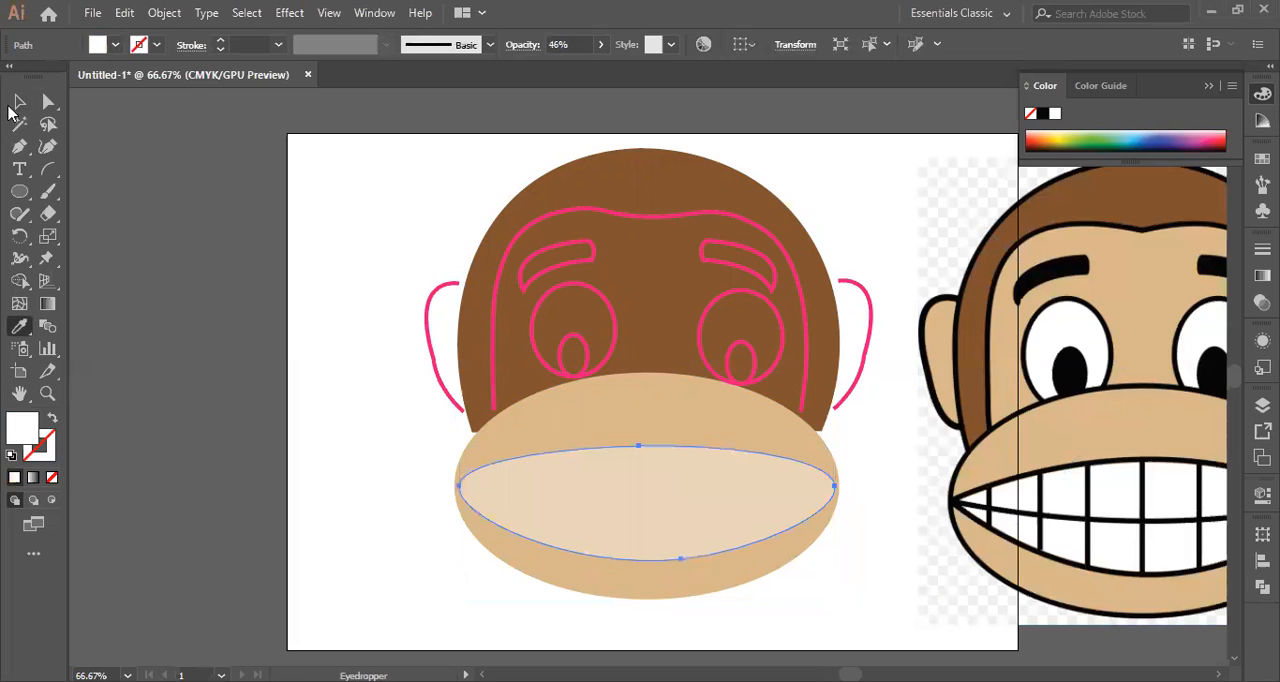
left_click(19, 102)
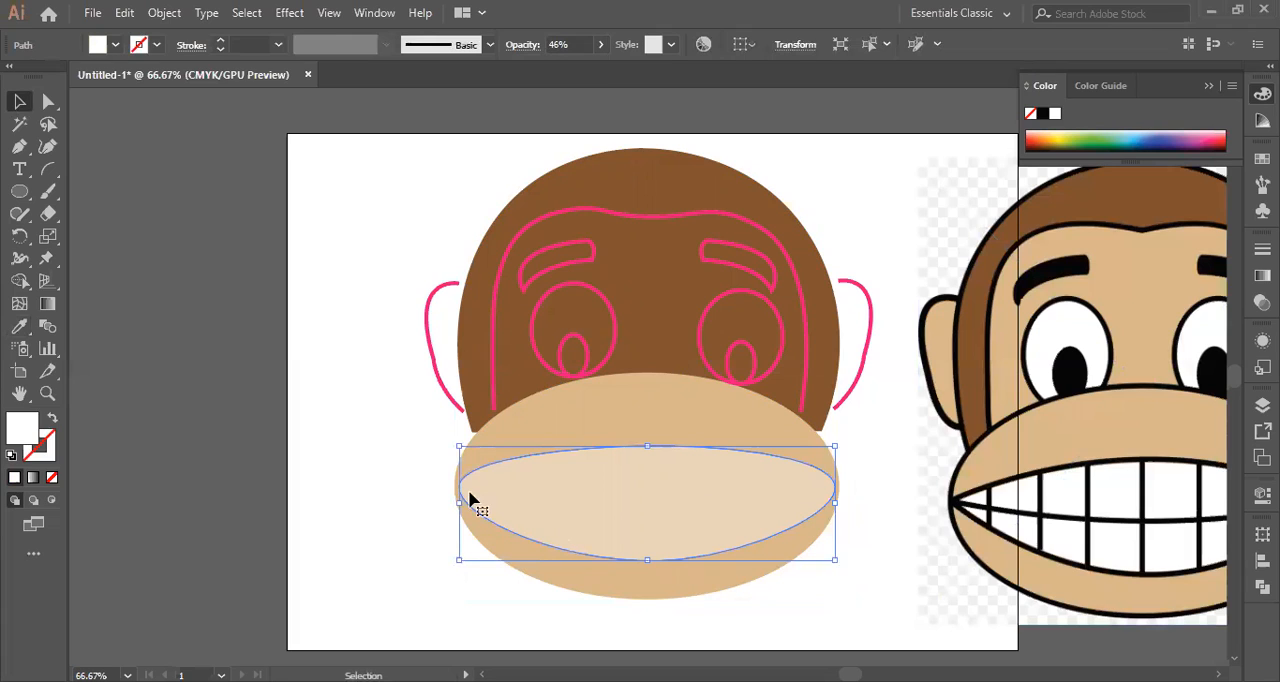
key("ctrl+shift+a")
Fill the inner face outline with the tan sampled from the reference monkey's forehead, without a stroke.
left_click(492, 355)
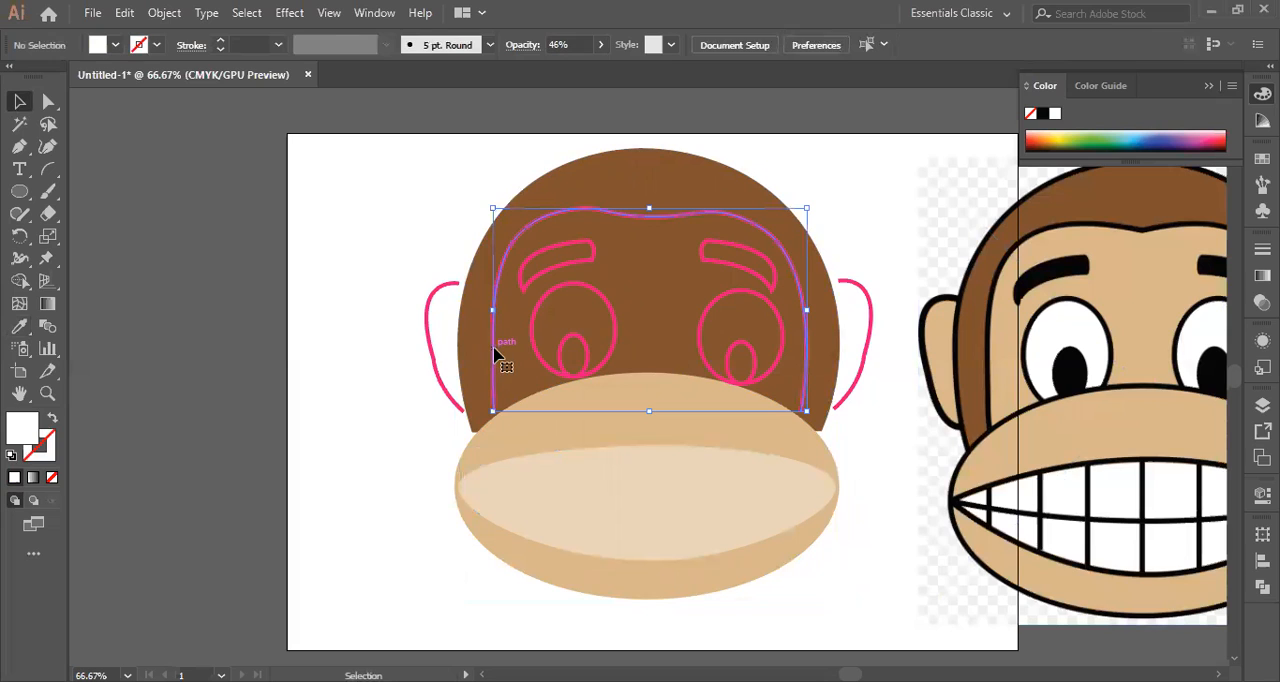
left_click(20, 327)
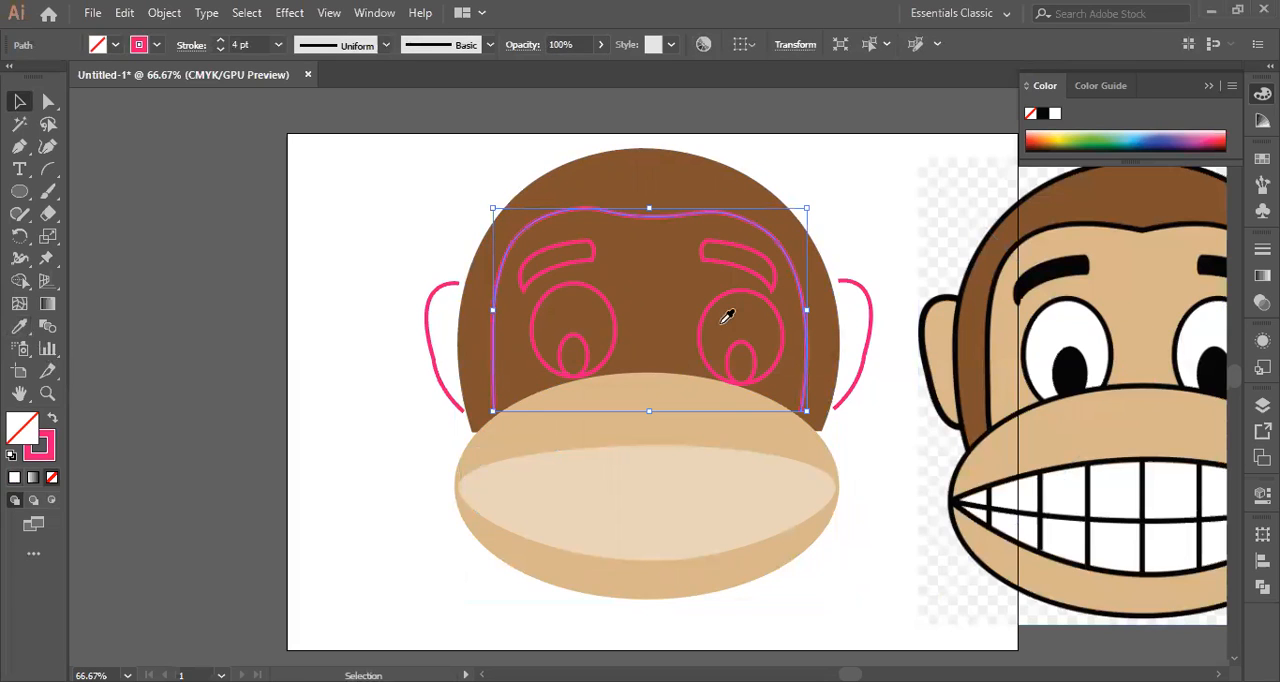
left_click(1147, 281)
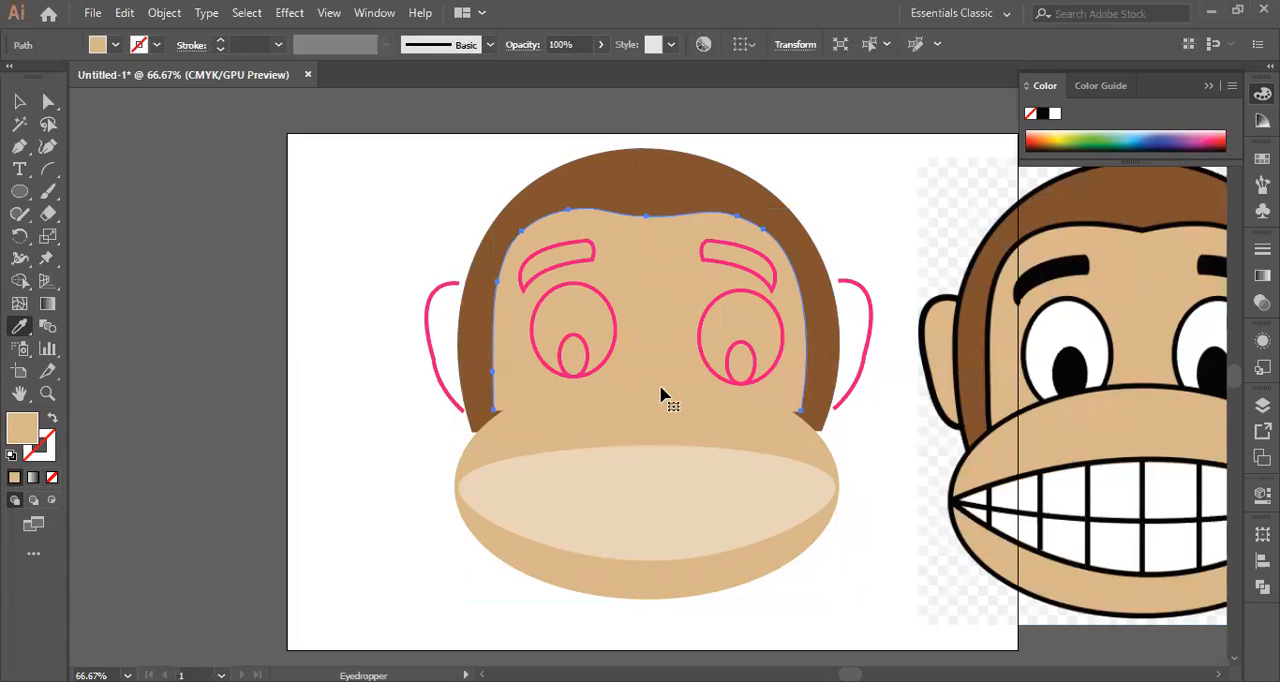
key("v")
Give the muzzle ellipse a black stroke and set its weight to 3 pt.
left_click(540, 432)
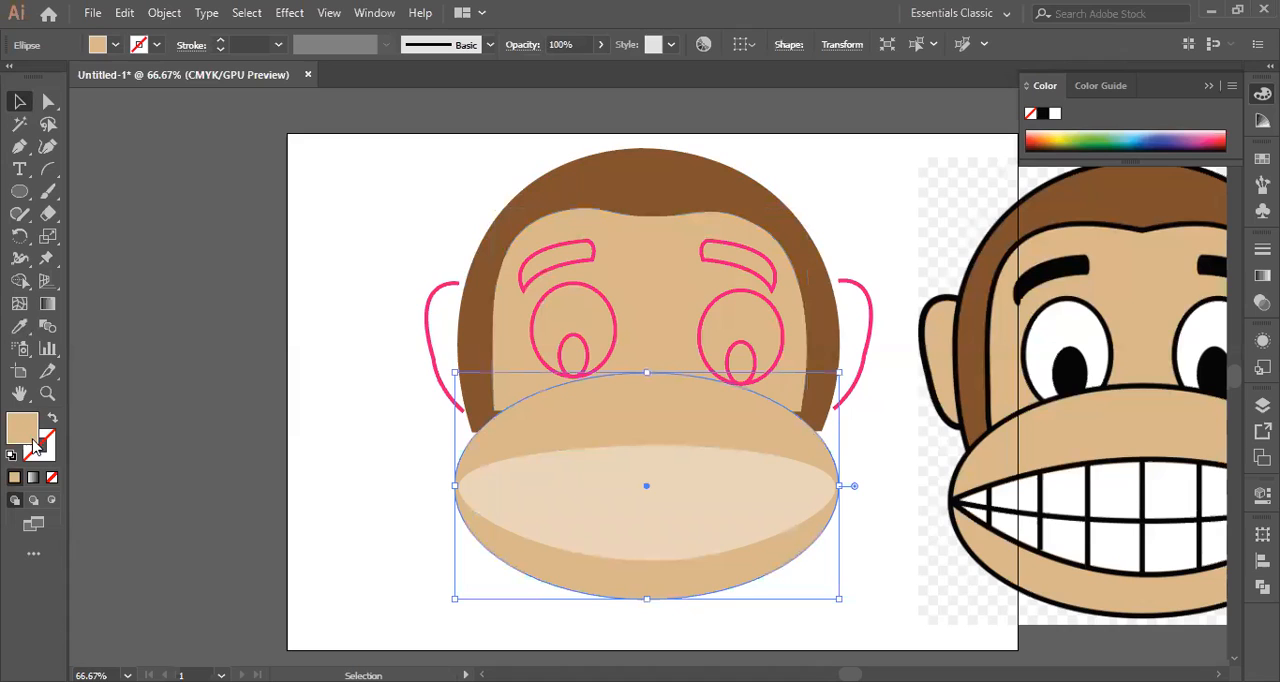
left_click(52, 452)
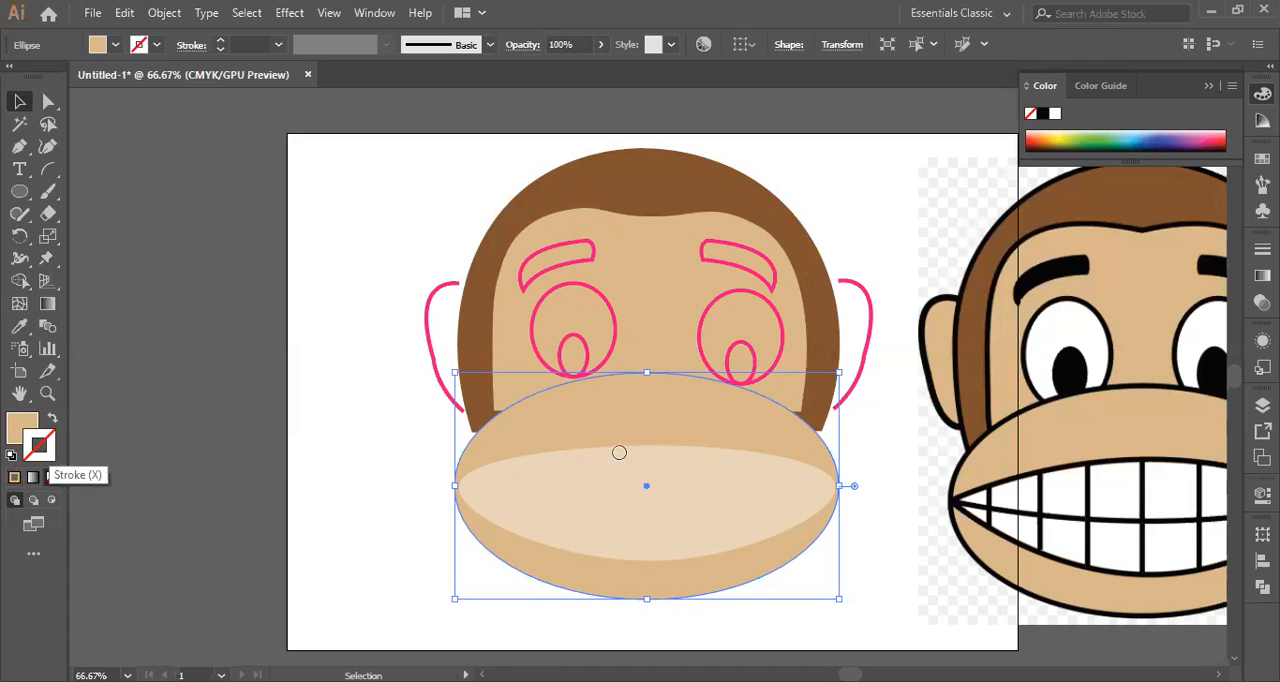
left_click(880, 232)
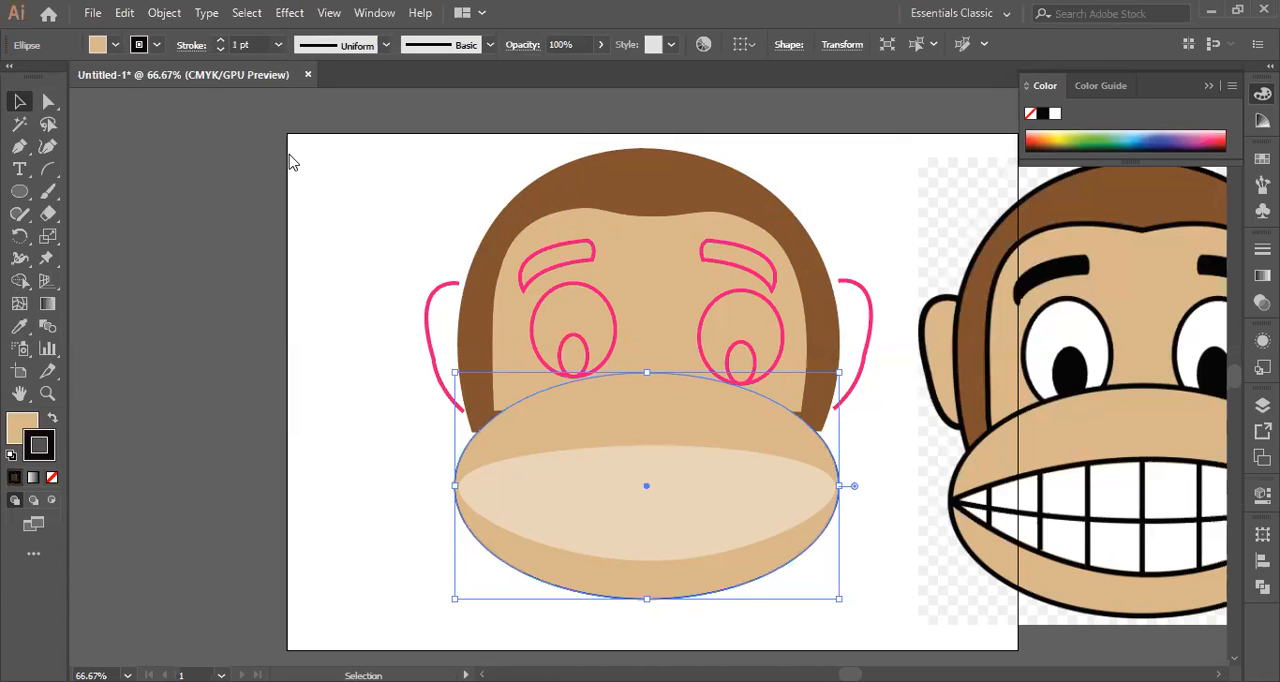
left_click(278, 45)
left_click(294, 168)
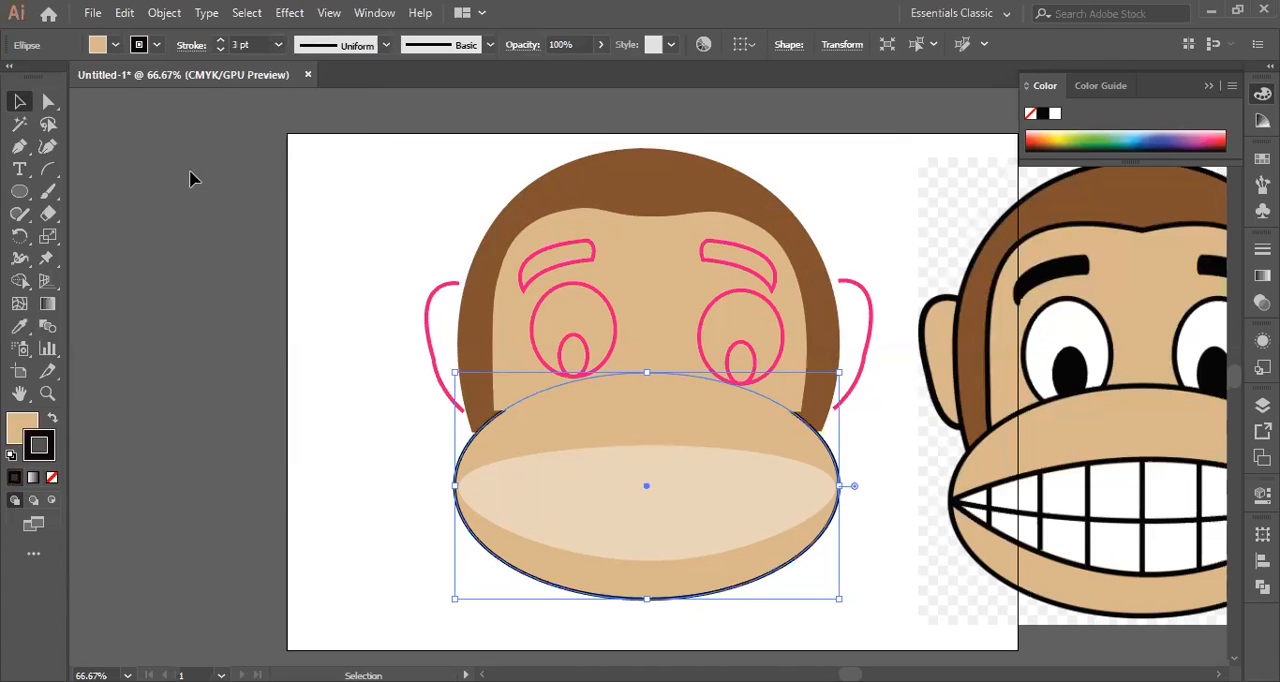
left_click(193, 207)
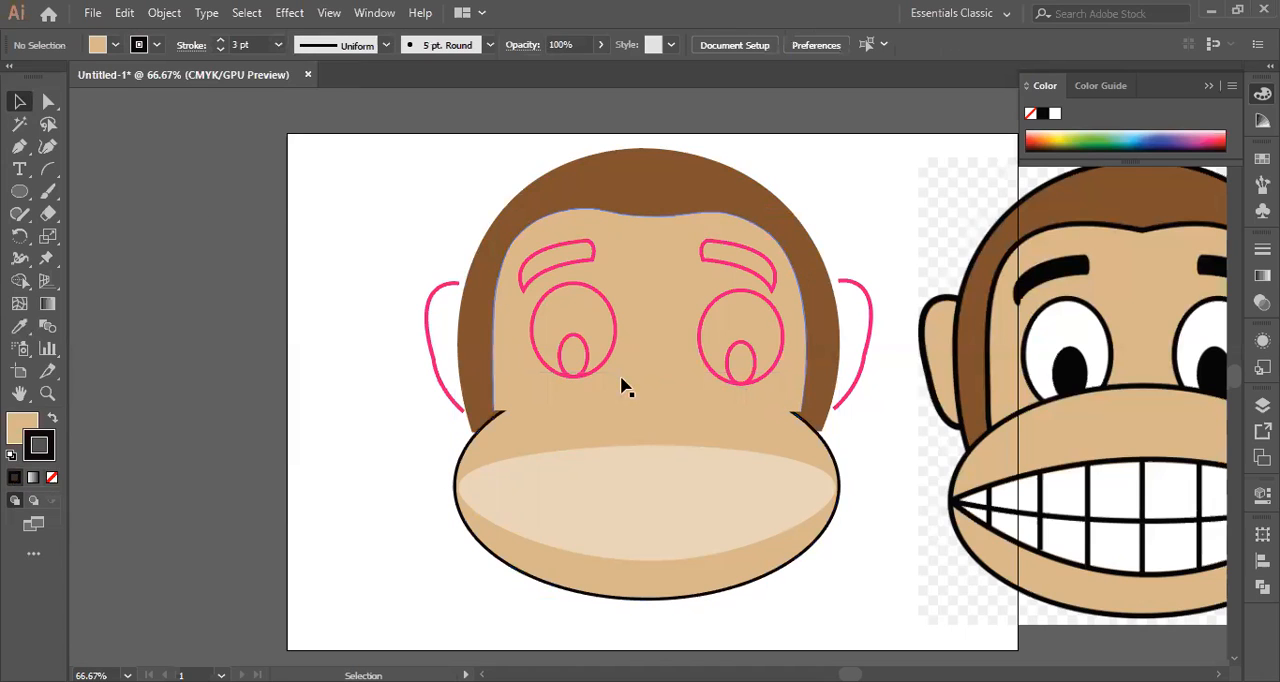
Send the tan inner face shape to the back of the stacking order.
left_click(643, 334)
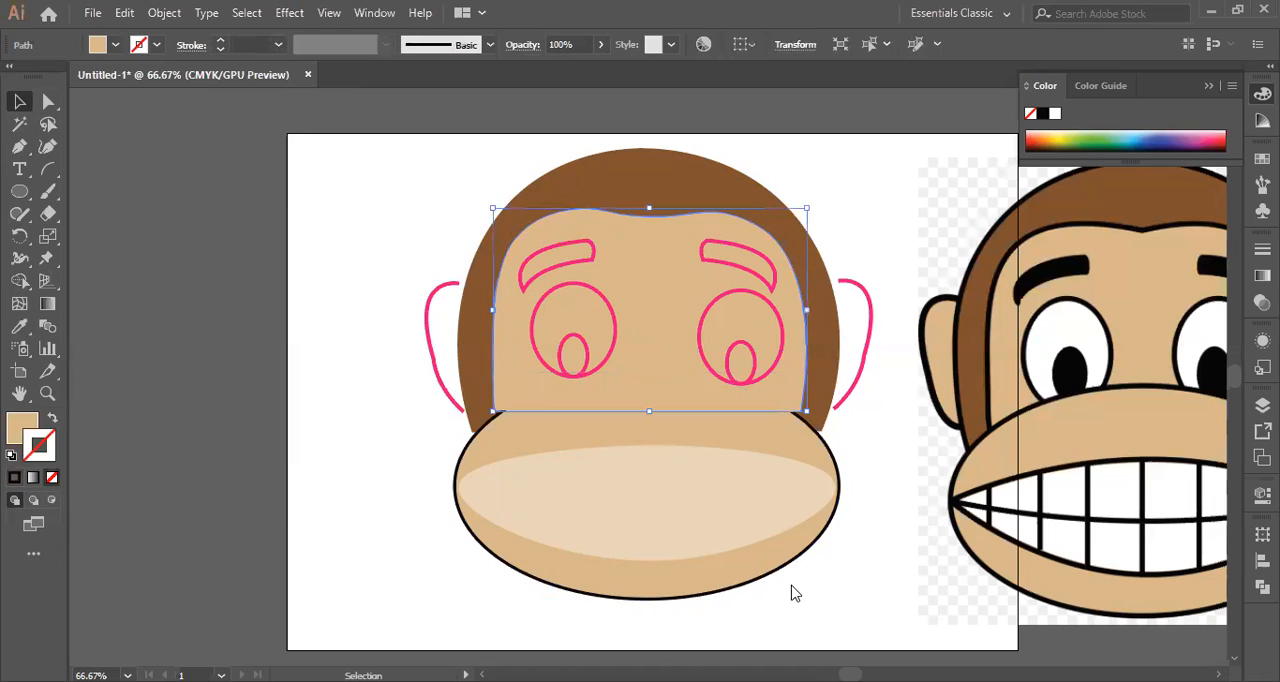
right_click(806, 604)
mouse_move(800, 586)
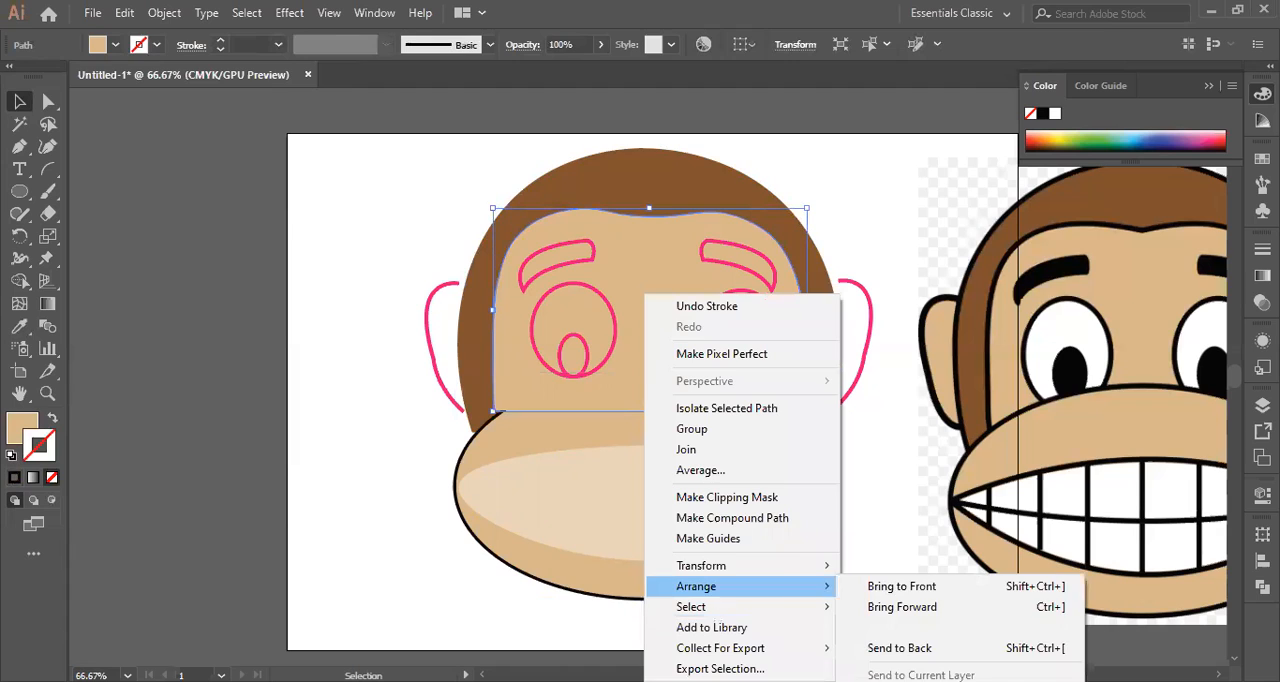
left_click(899, 648)
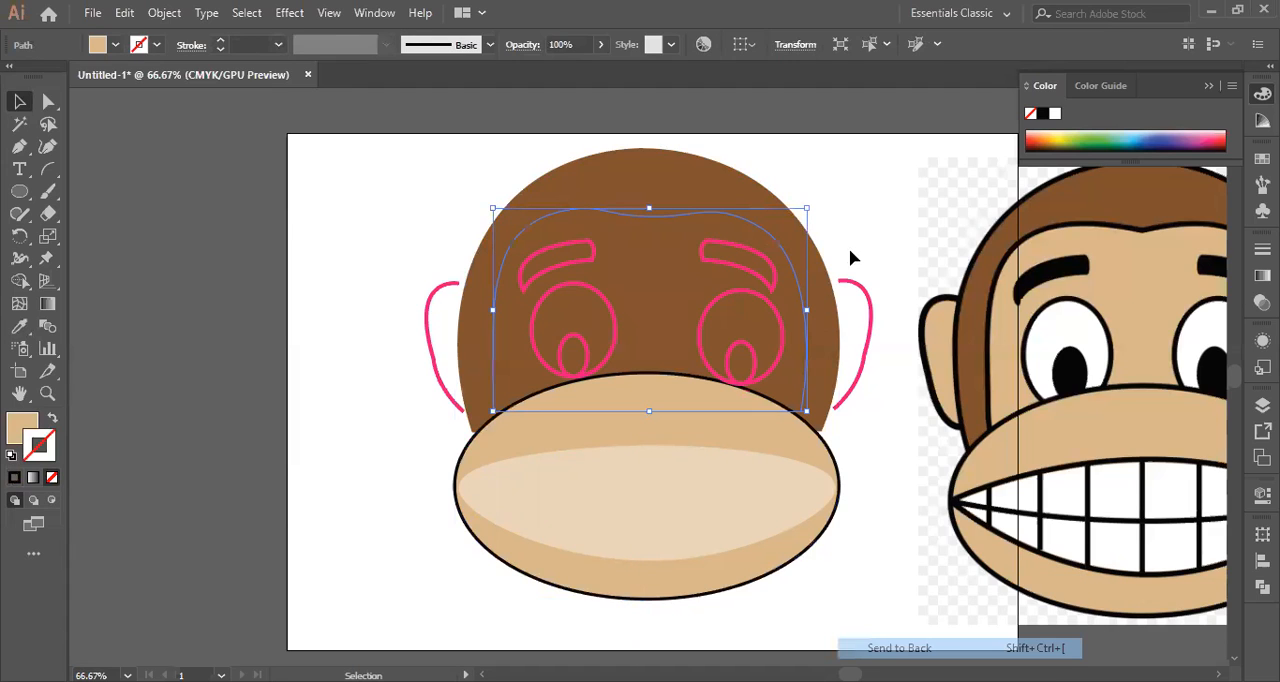
left_click(885, 203)
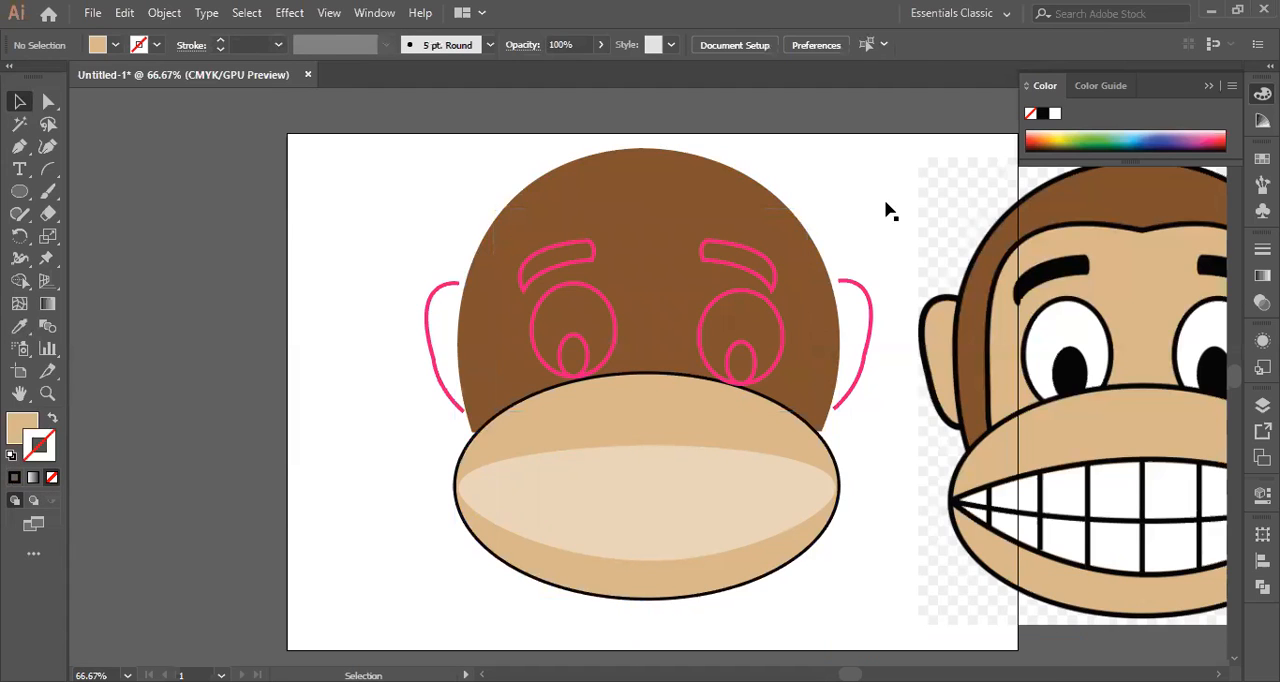
Send the dark brown head shape to the back, behind the tan inner face shape.
left_click(482, 350)
right_click(480, 493)
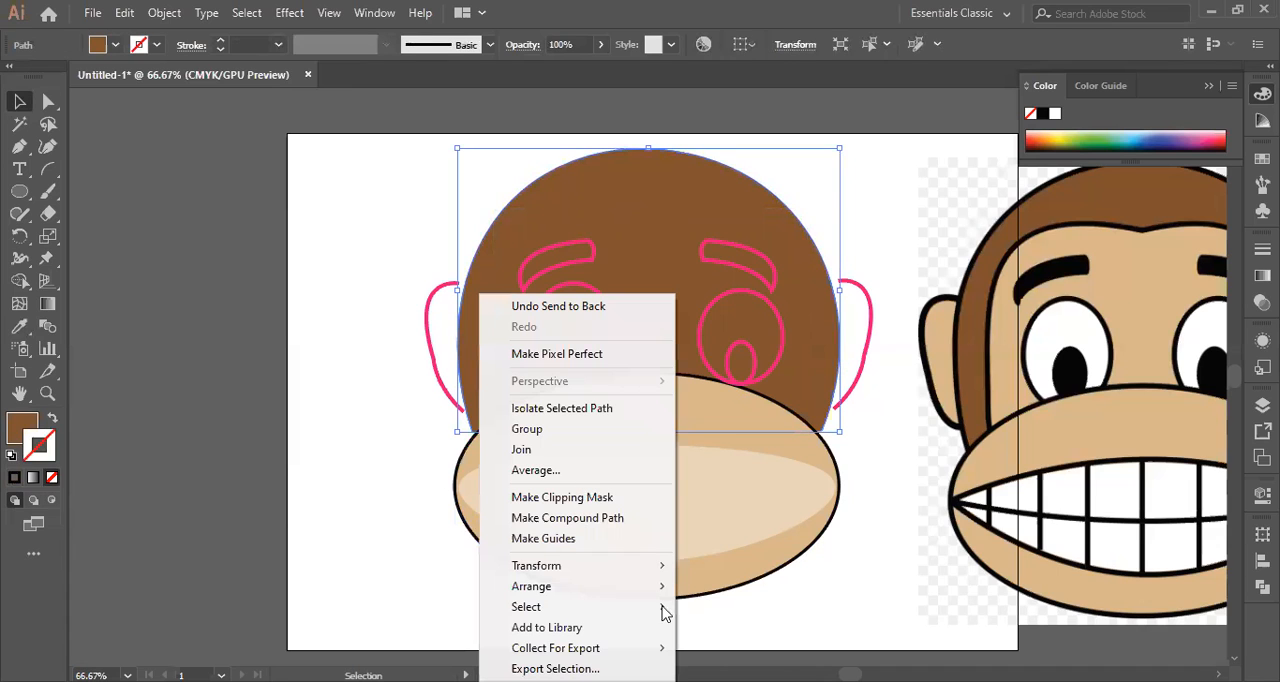
left_click(726, 650)
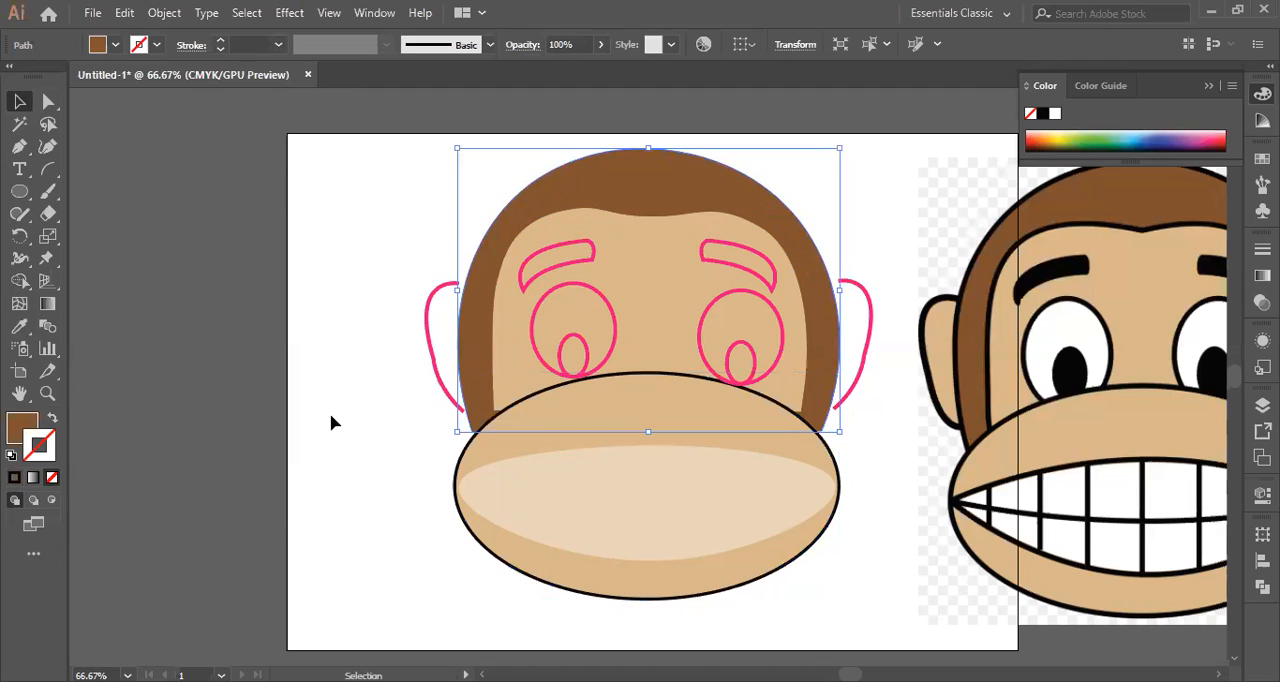
left_click(334, 423)
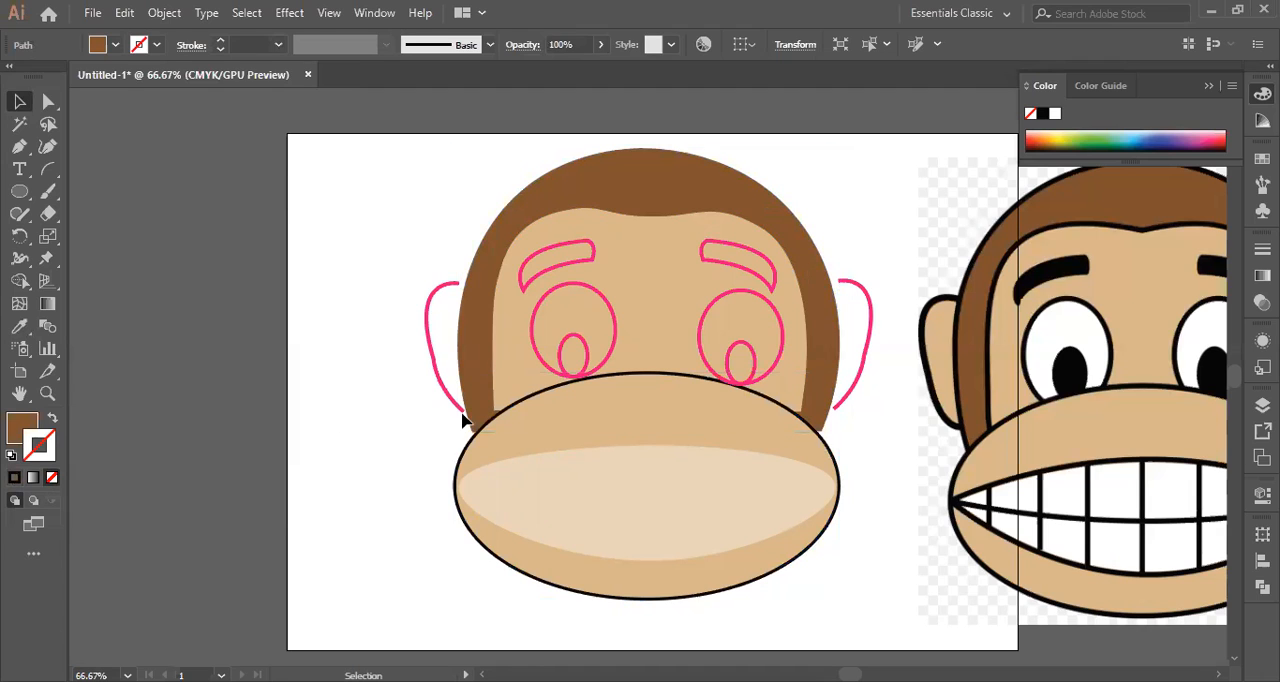
Nudge the tan inner face shape down slightly so its lower corners tuck behind the muzzle.
left_click(646, 322)
key("Down")
key("Down")
key("Down")
key("Down")
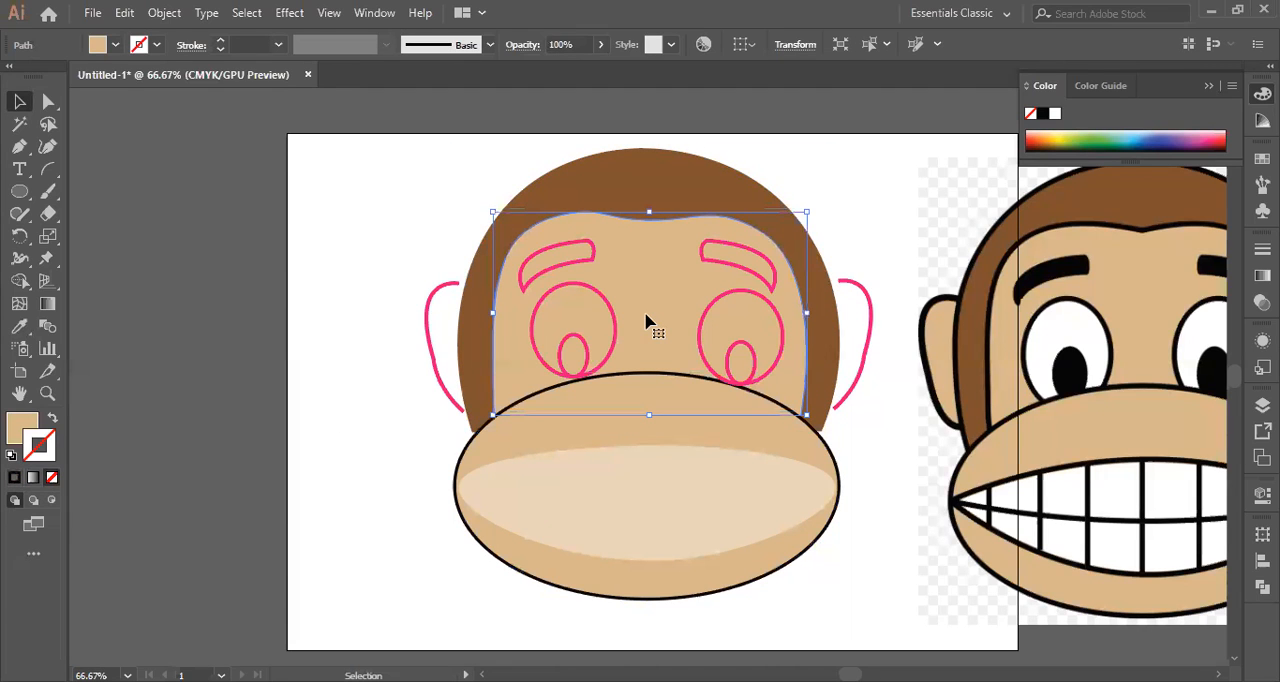
key("Down")
key("Down")
key("Down")
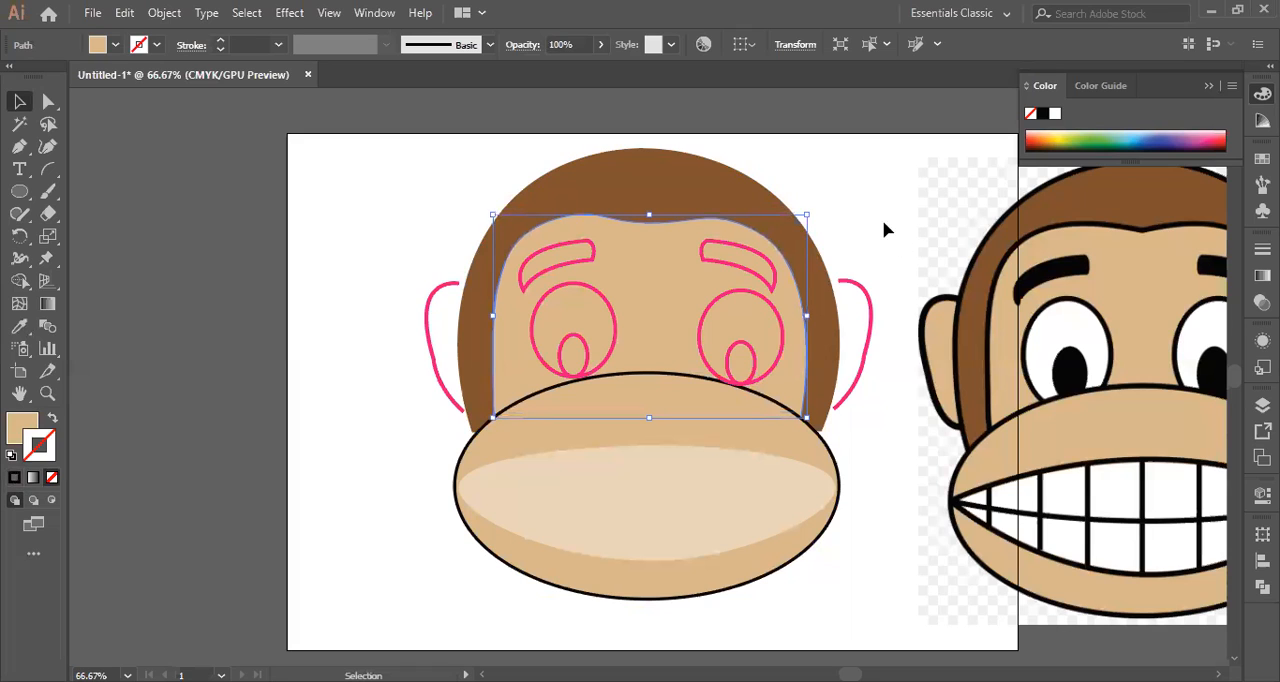
left_click(833, 400)
Fill the left eye ellipse with white sampled from the artboard, replacing its pink stroke.
left_click(613, 322)
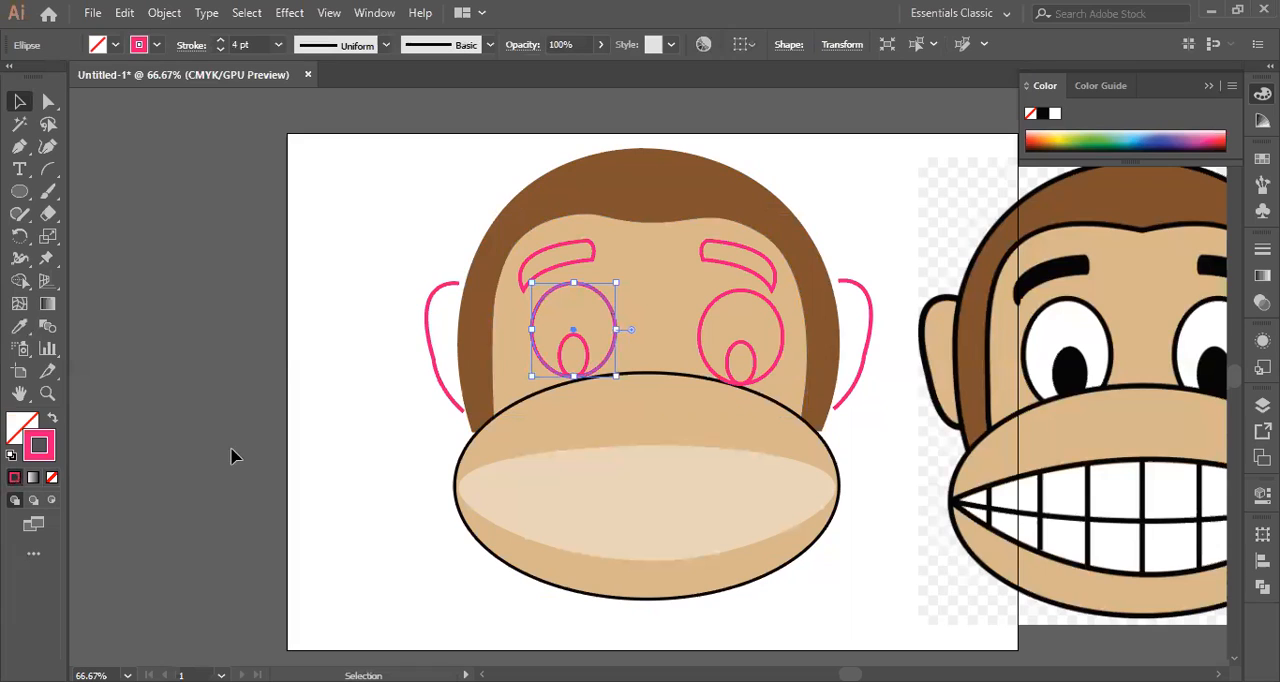
left_click(21, 428)
left_click(22, 322)
left_click(371, 180)
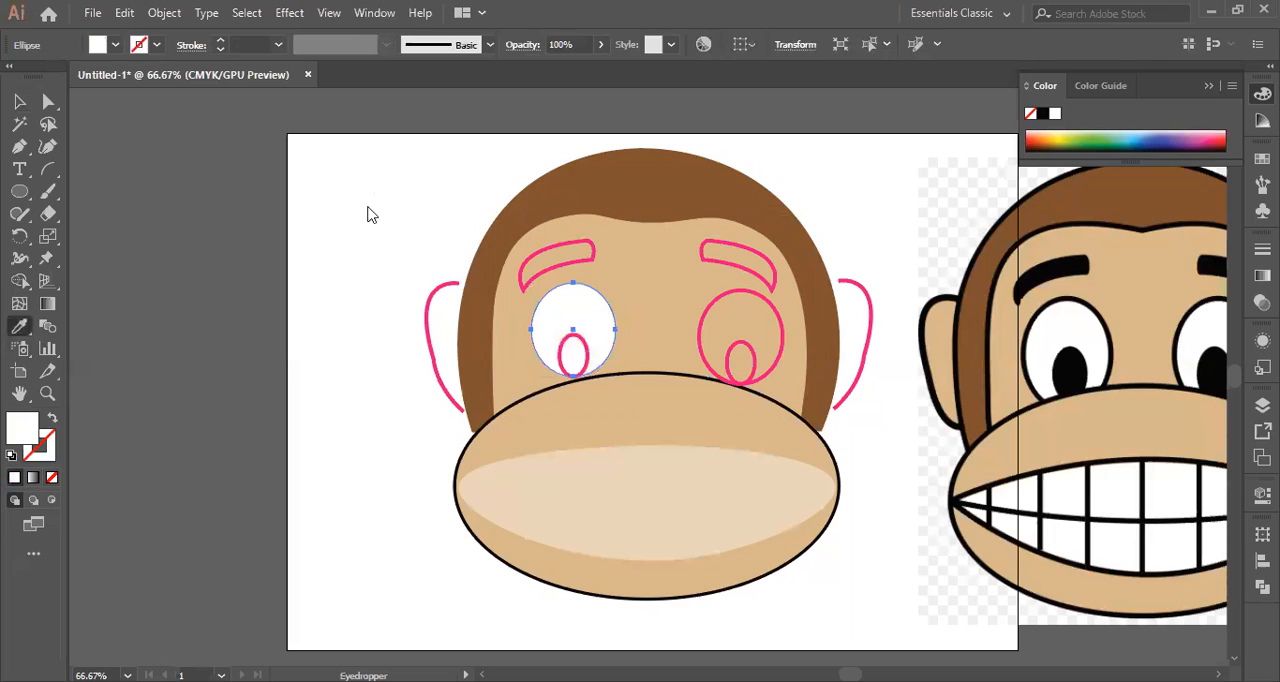
Give the left eye ellipse a near-black stroke in colour 050101 and set its weight to 3 pt.
double_click(40, 447)
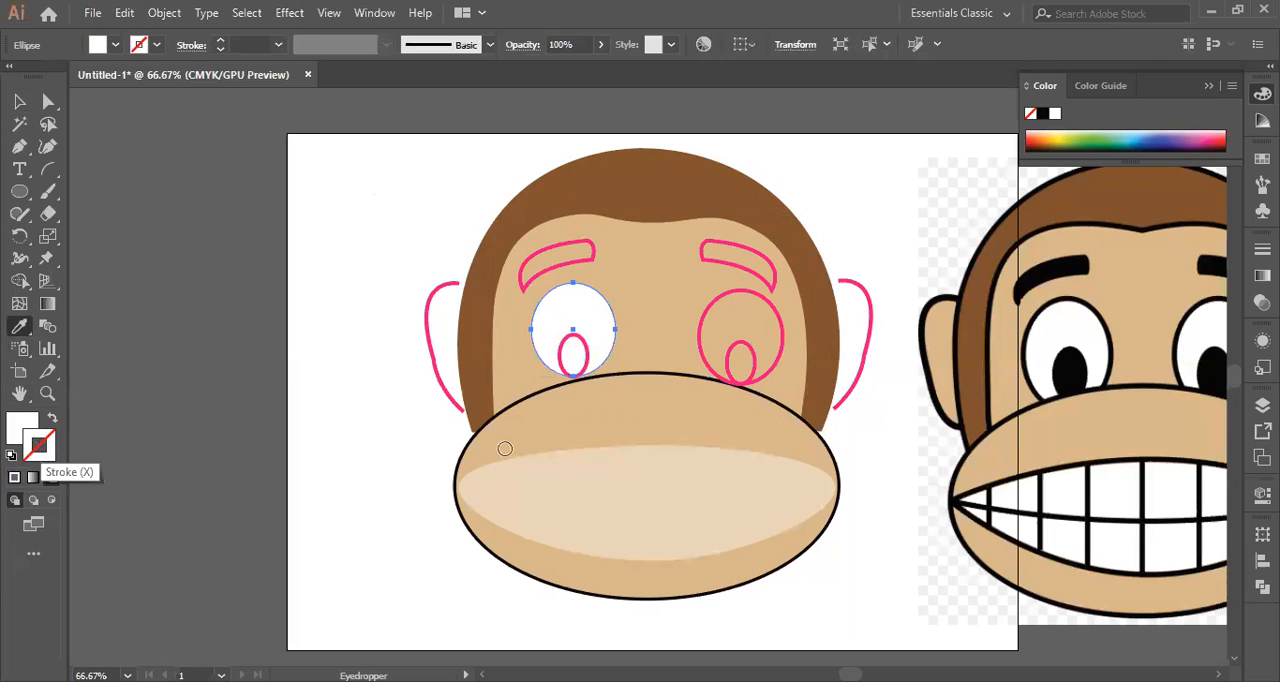
left_click(591, 458)
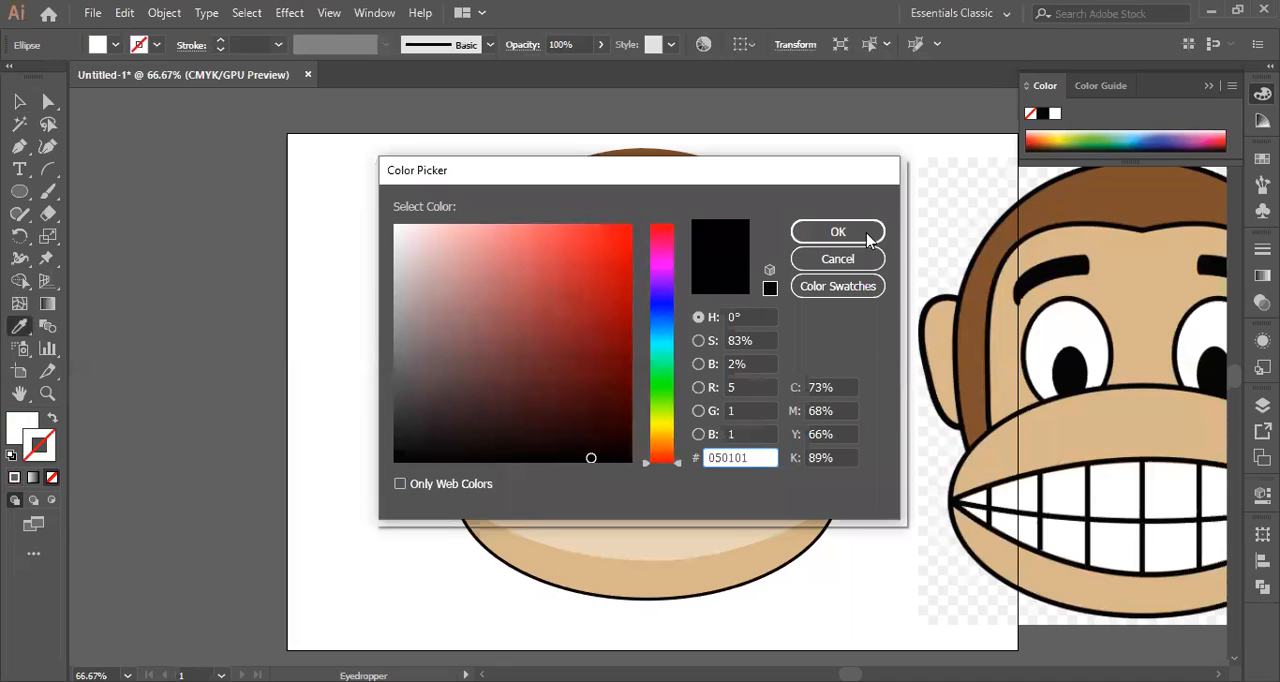
key("Return")
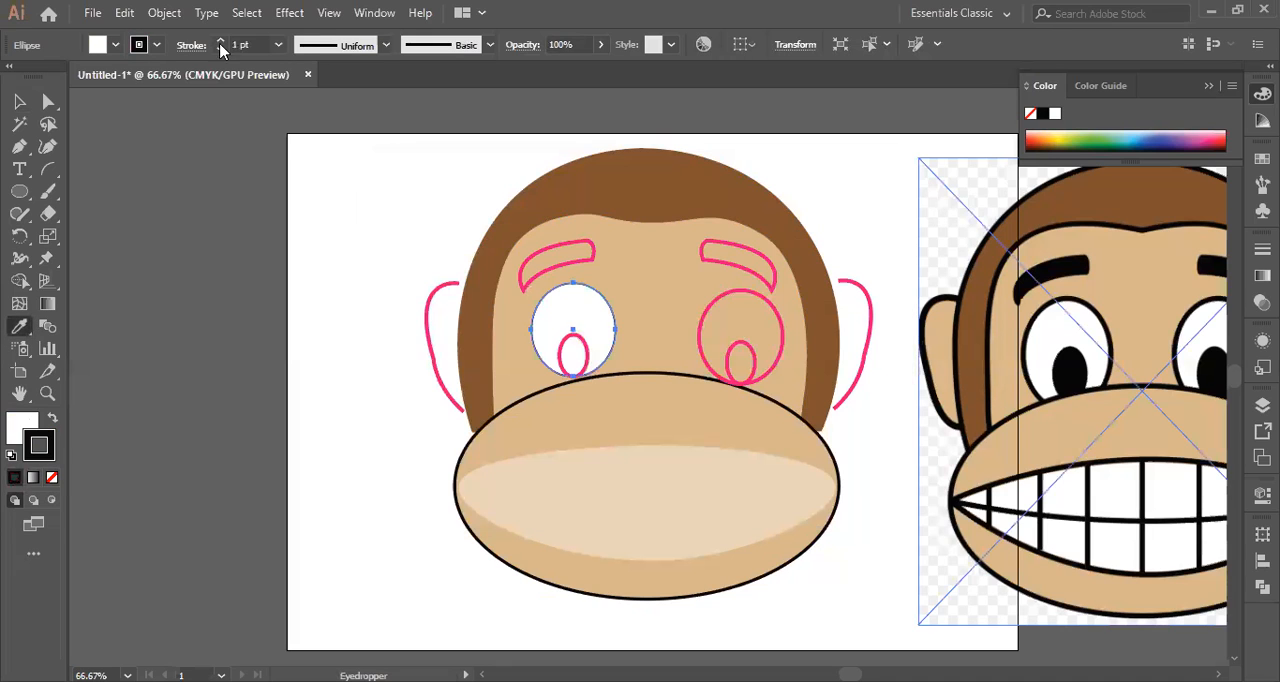
left_click(279, 45)
left_click(297, 167)
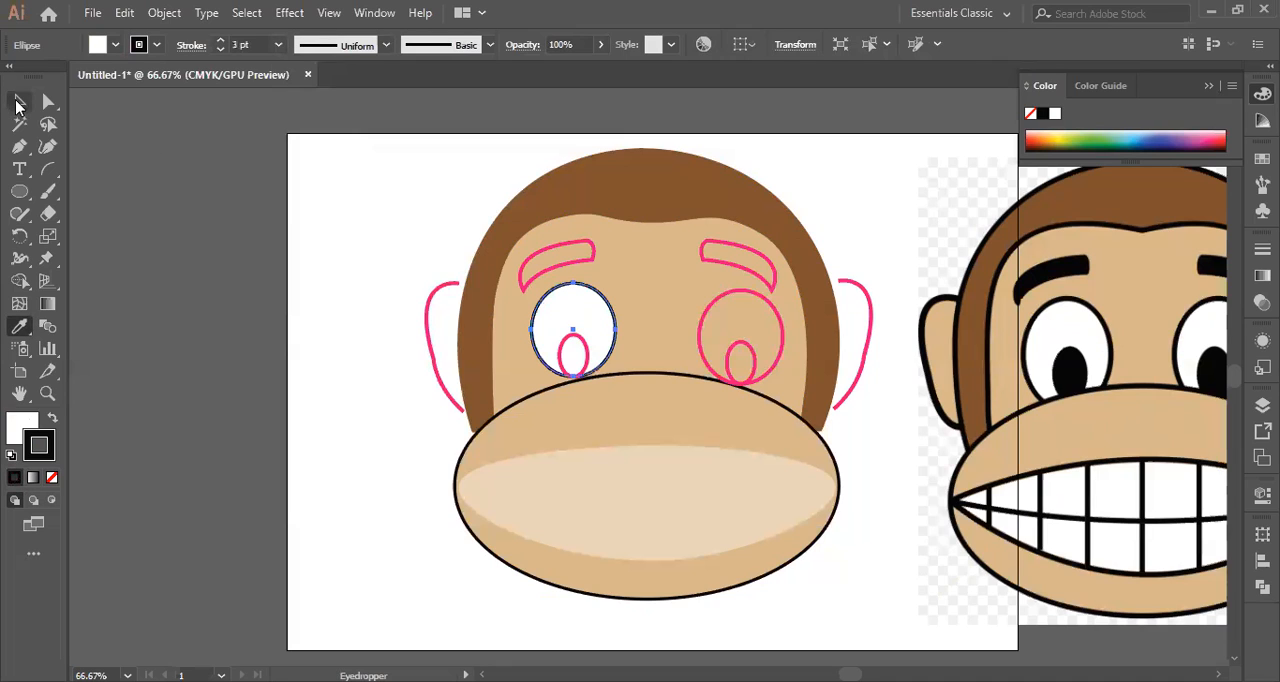
key("v")
left_click(305, 214)
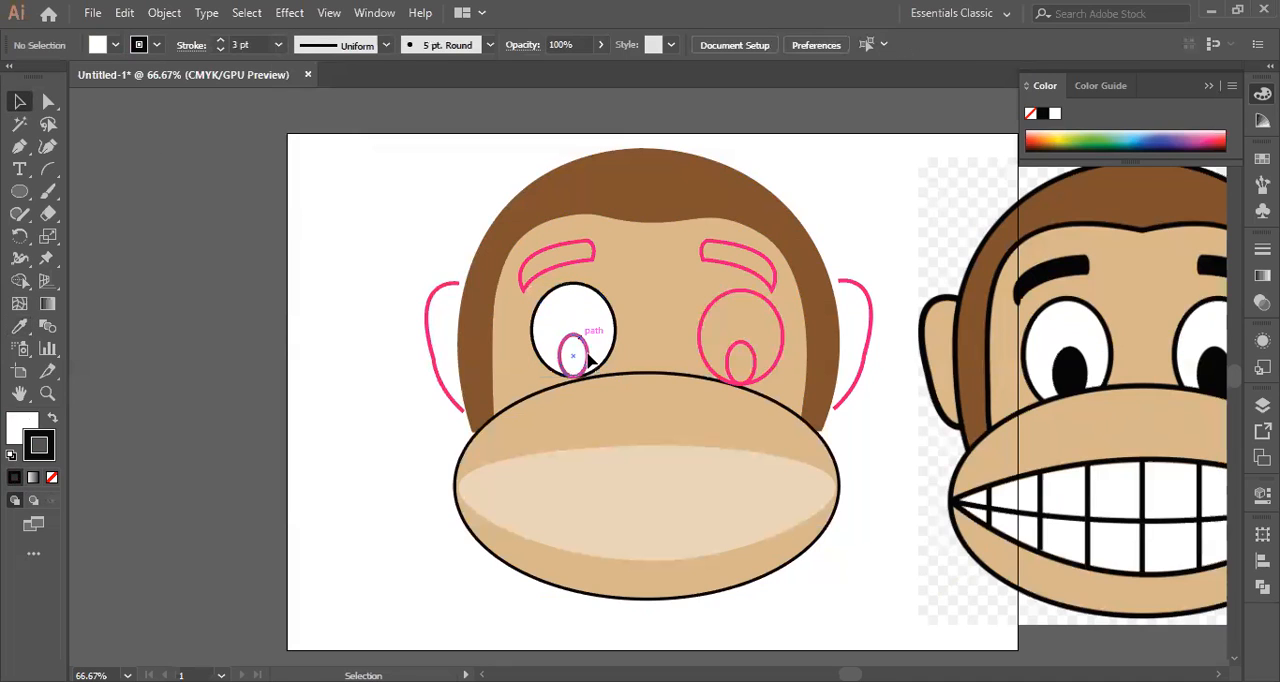
Remove the left pupil ellipse's pink stroke and fill it with black sampled from the pupil in the reference image.
left_click(588, 356)
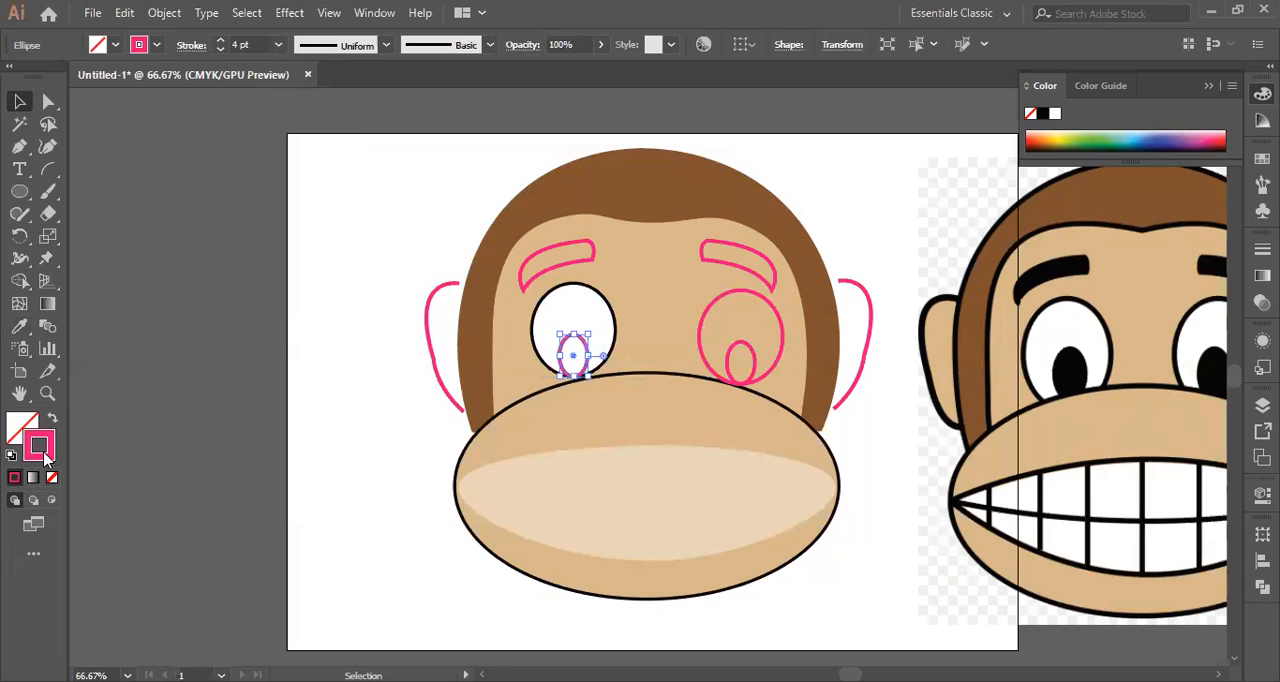
left_click(53, 477)
left_click(20, 419)
left_click(13, 329)
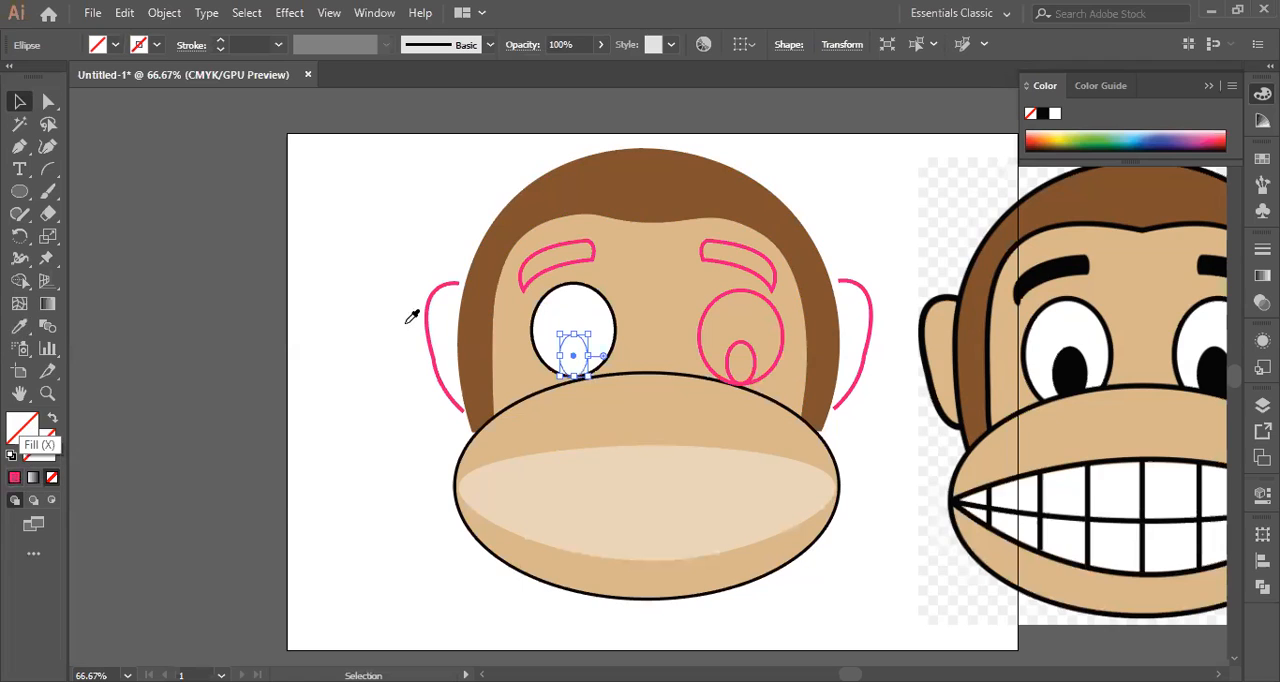
left_click(1087, 361)
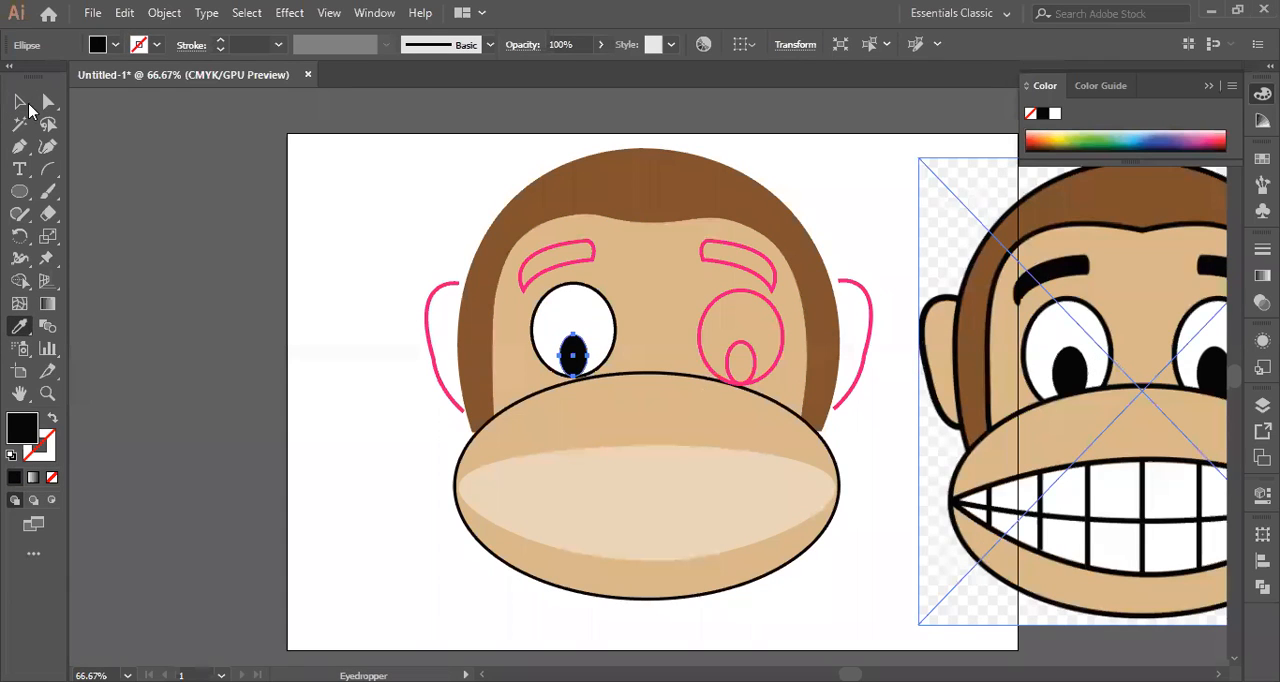
key("v")
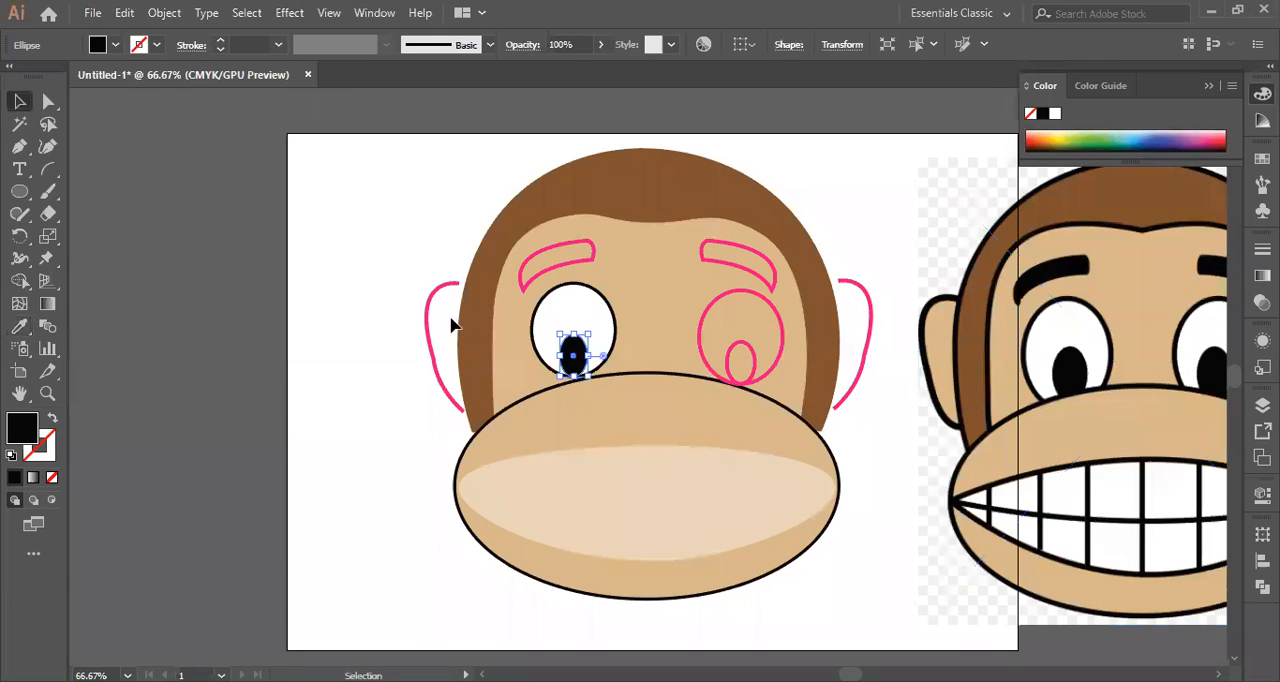
key("ctrl+shift+a")
left_click(497, 331)
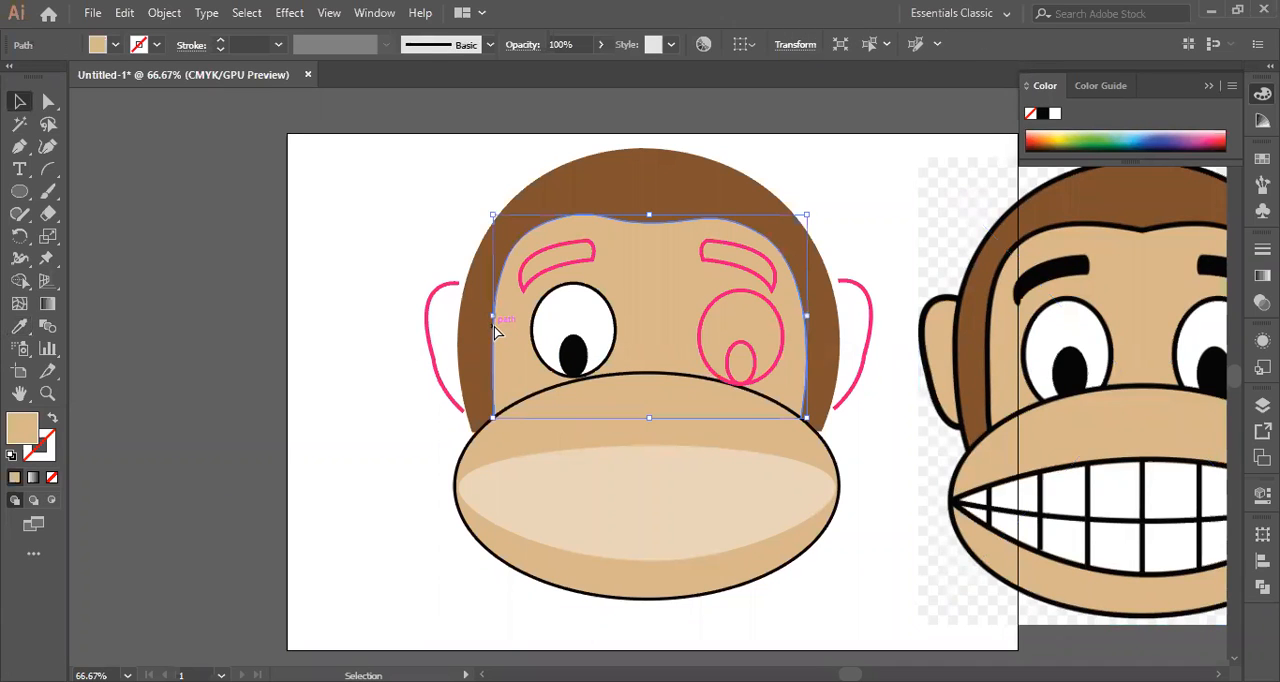
key("ctrl+2")
left_click_drag(572, 344, 575, 369)
key("ctrl+z")
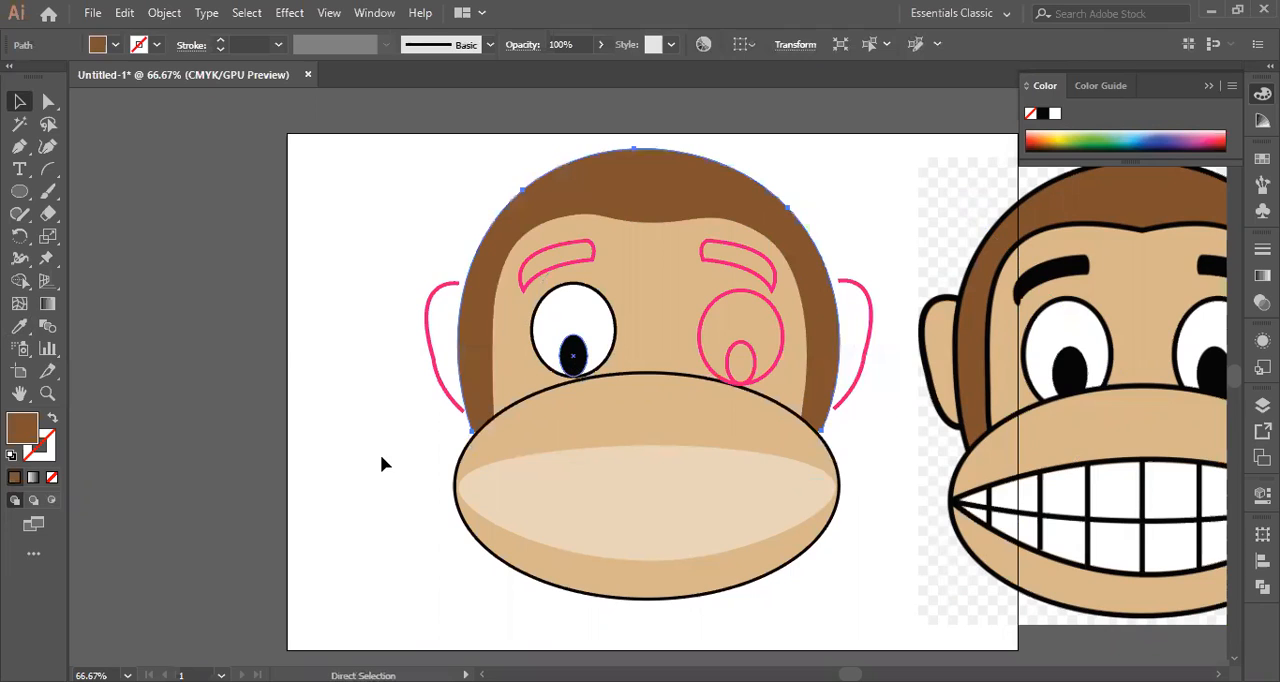
key("ctrl+2")
Nudge the left ear outline slightly up and to the right so its open ends overlap the brown head shape.
left_click(429, 322)
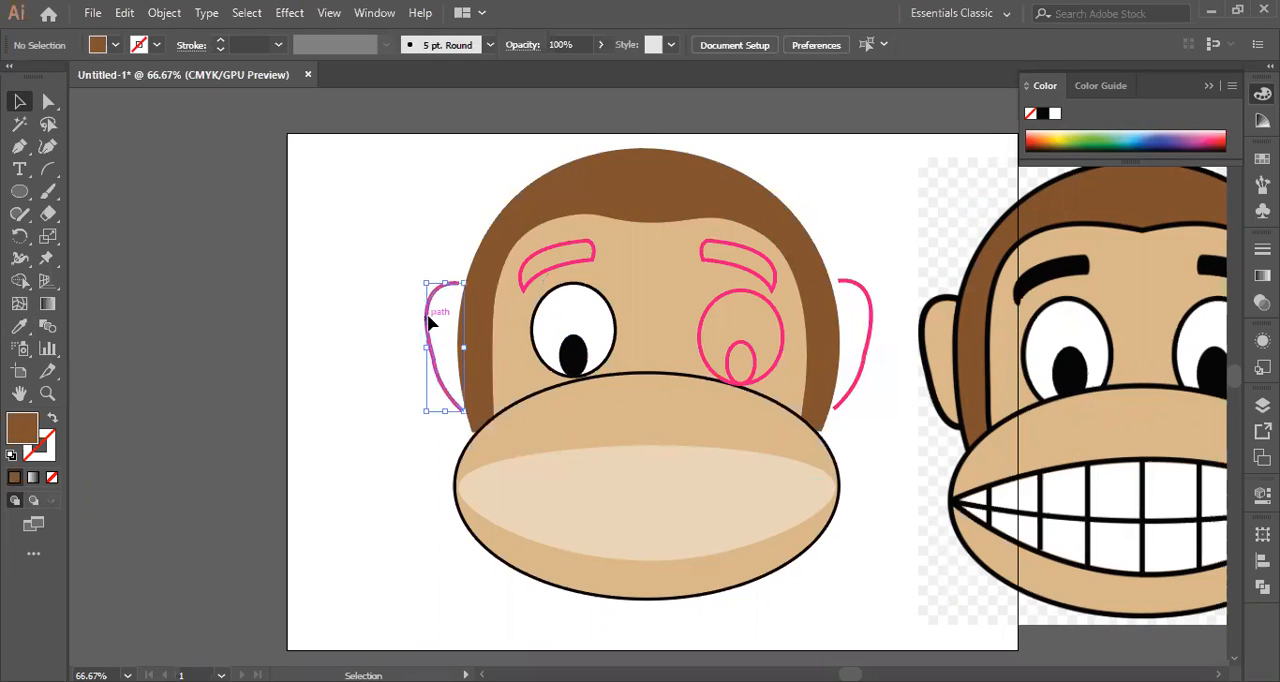
key("Up")
key("Up")
key("Up")
key("Right")
key("Right")
key("Right")
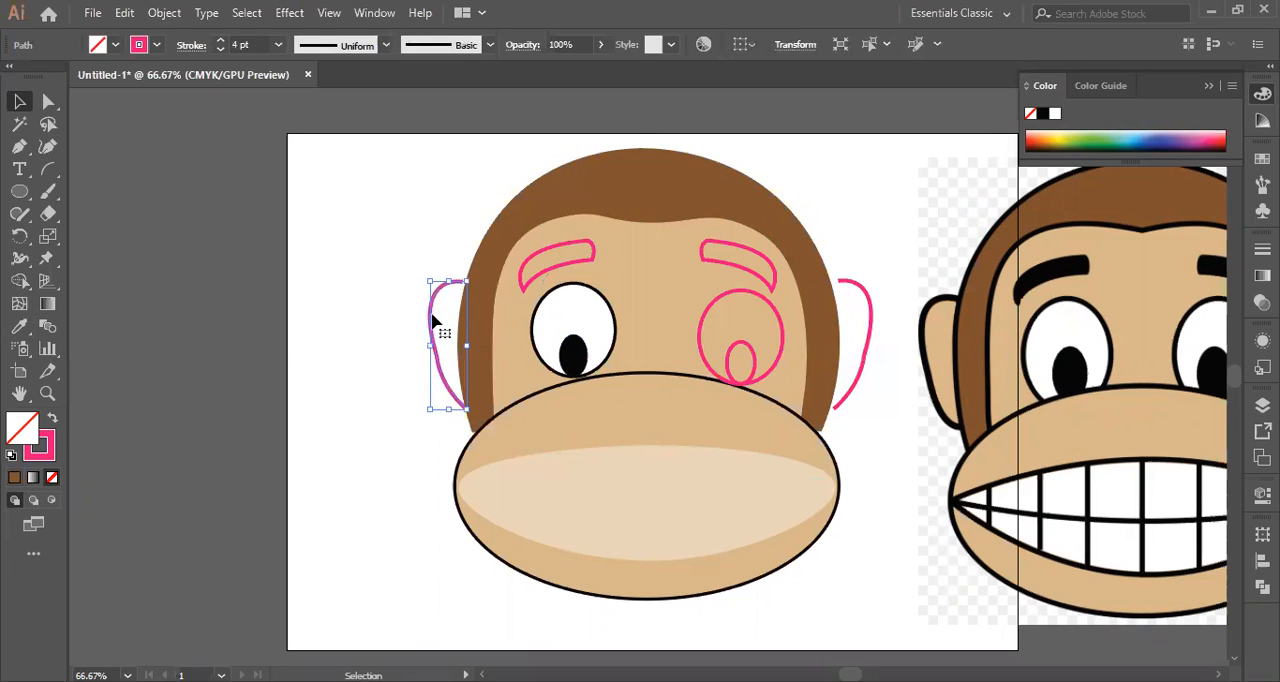
key("Right")
left_click(436, 335)
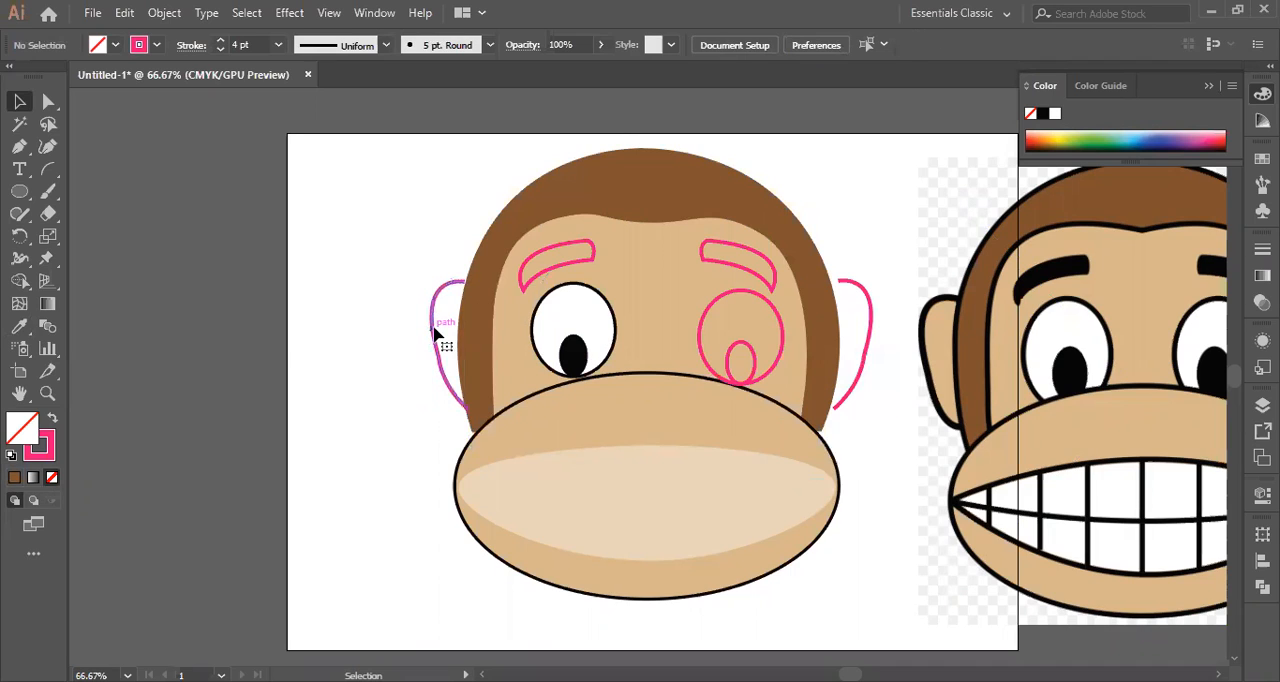
left_click(26, 323)
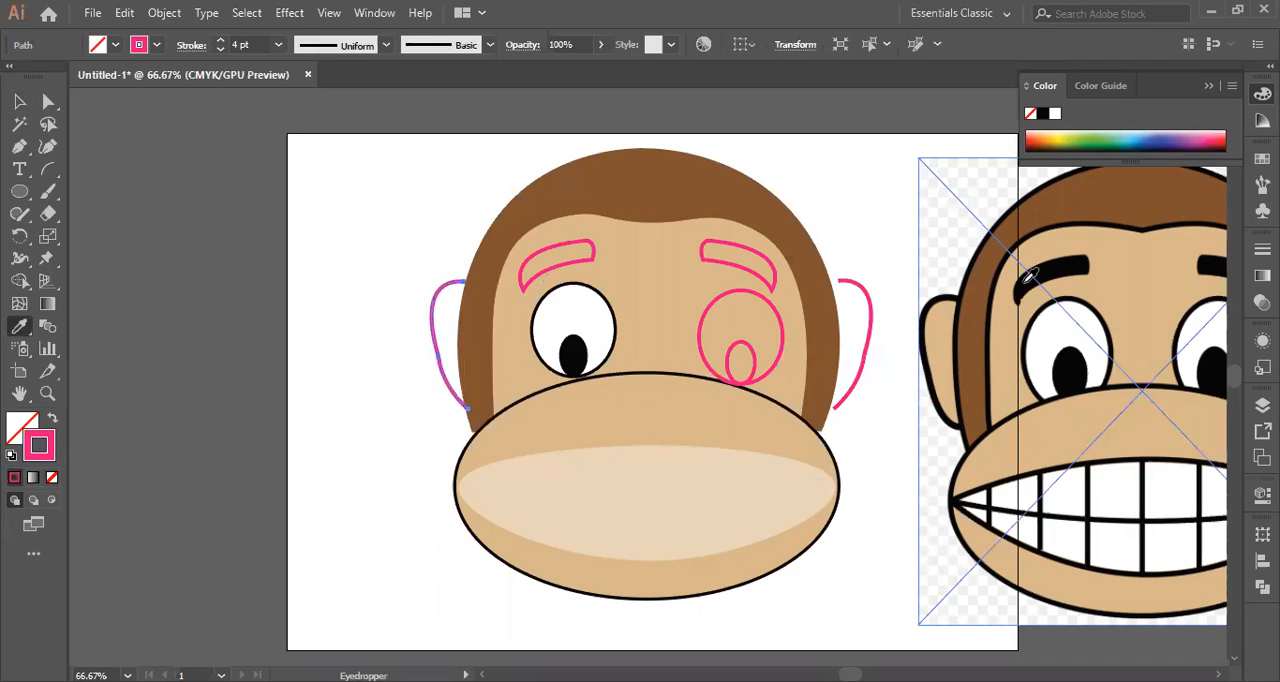
left_click(397, 224)
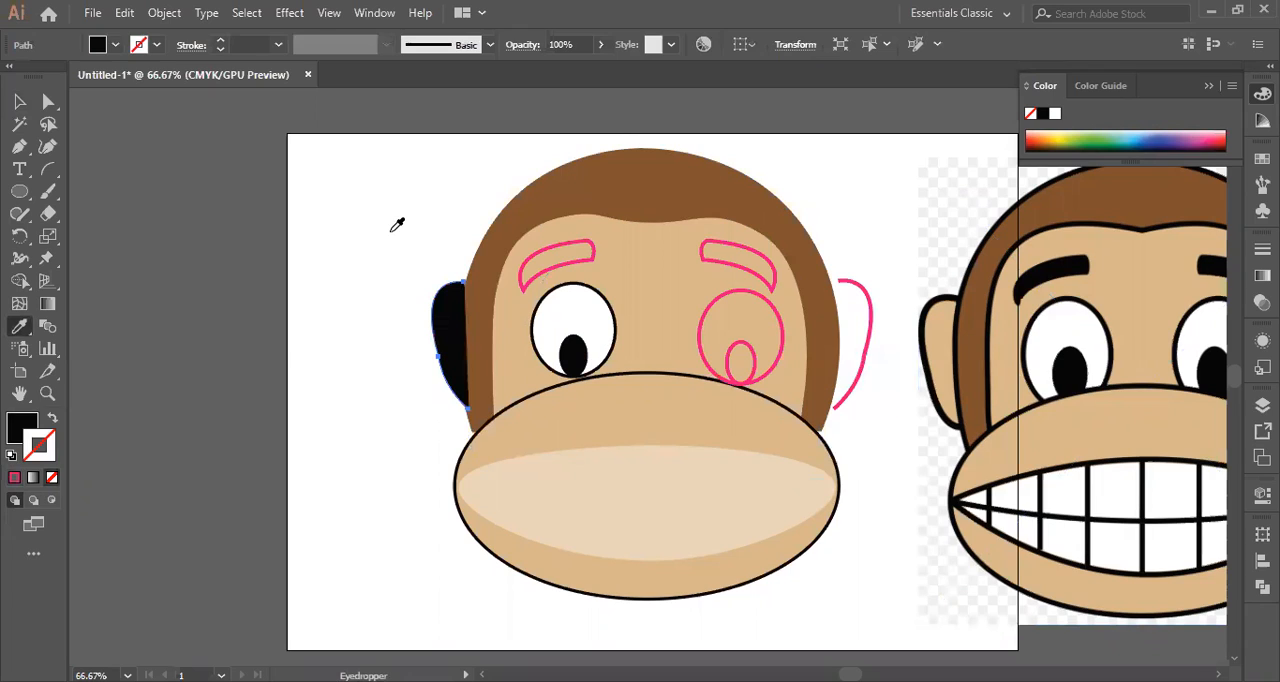
key("ctrl+z")
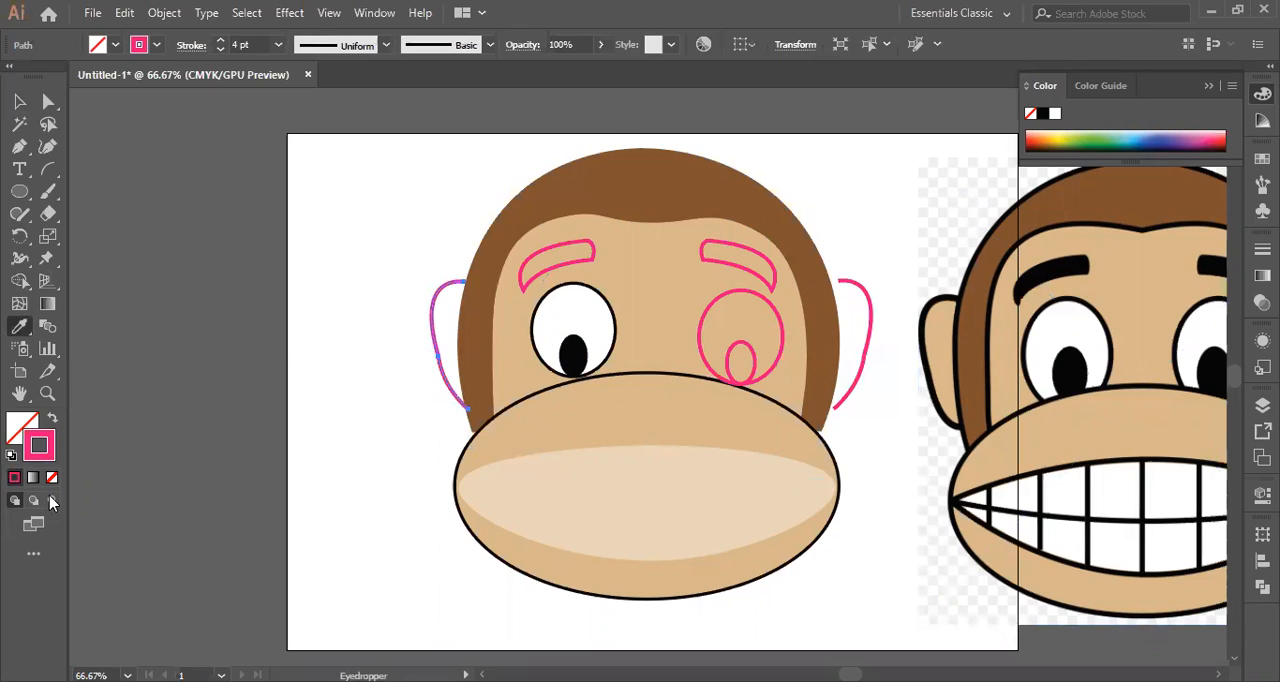
Change the left ear outline's stroke colour to black, keeping it unfilled.
double_click(44, 446)
left_click(617, 460)
left_click(837, 233)
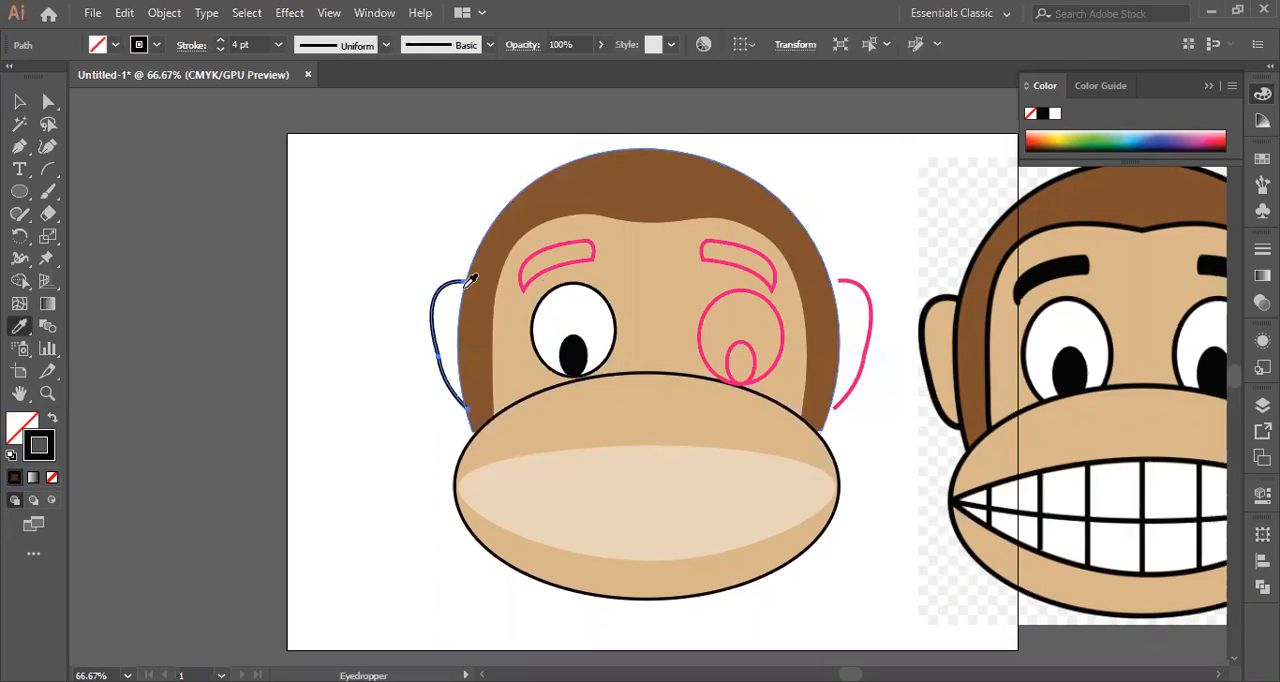
left_click(1082, 261)
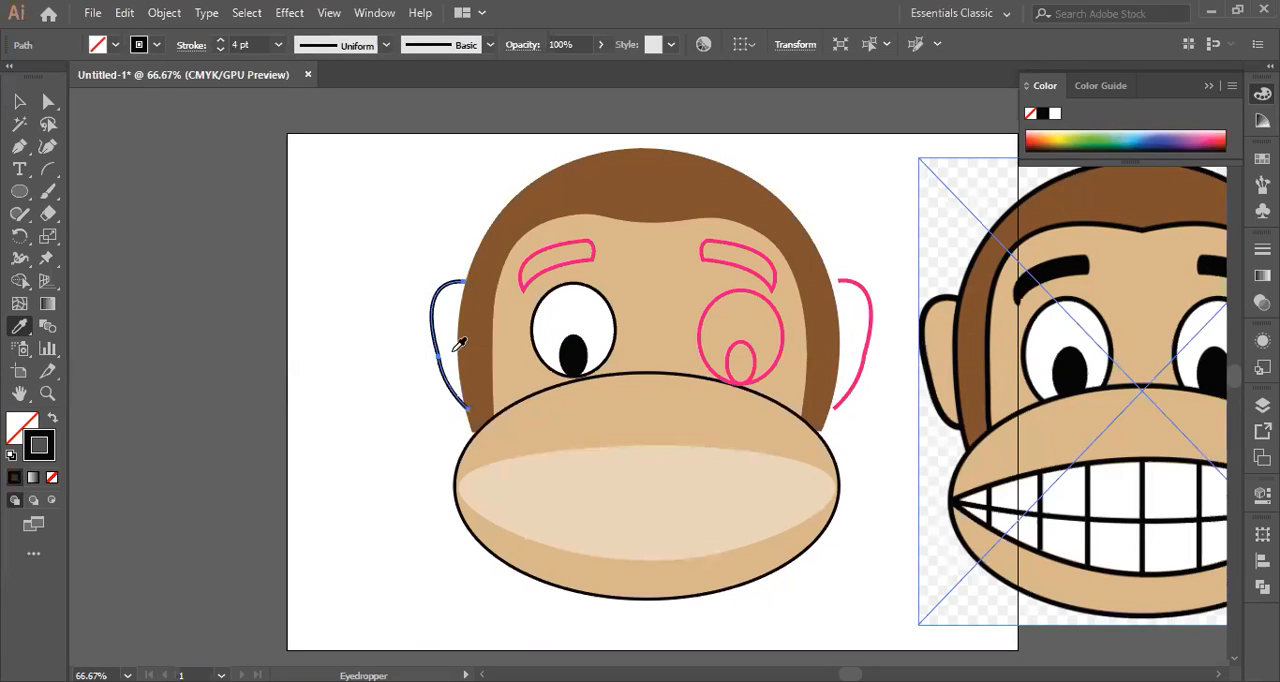
Send the black left ear outline to the back, behind the brown head shape.
left_click(22, 103)
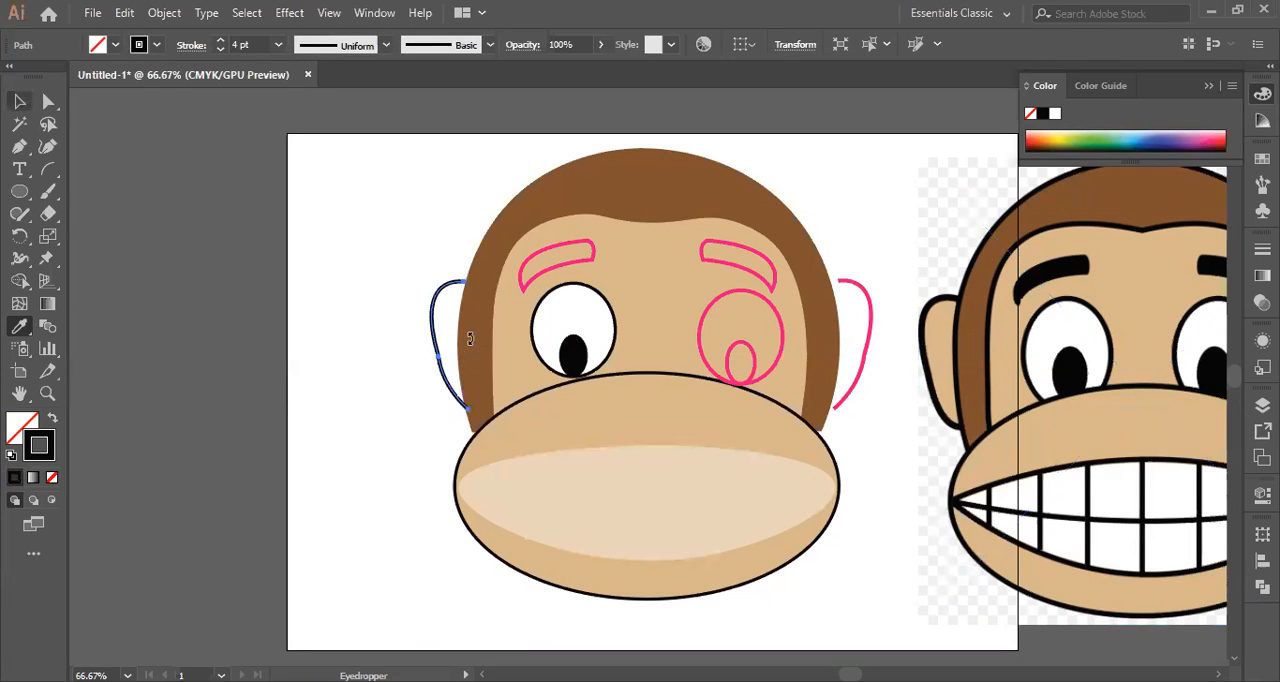
key("v")
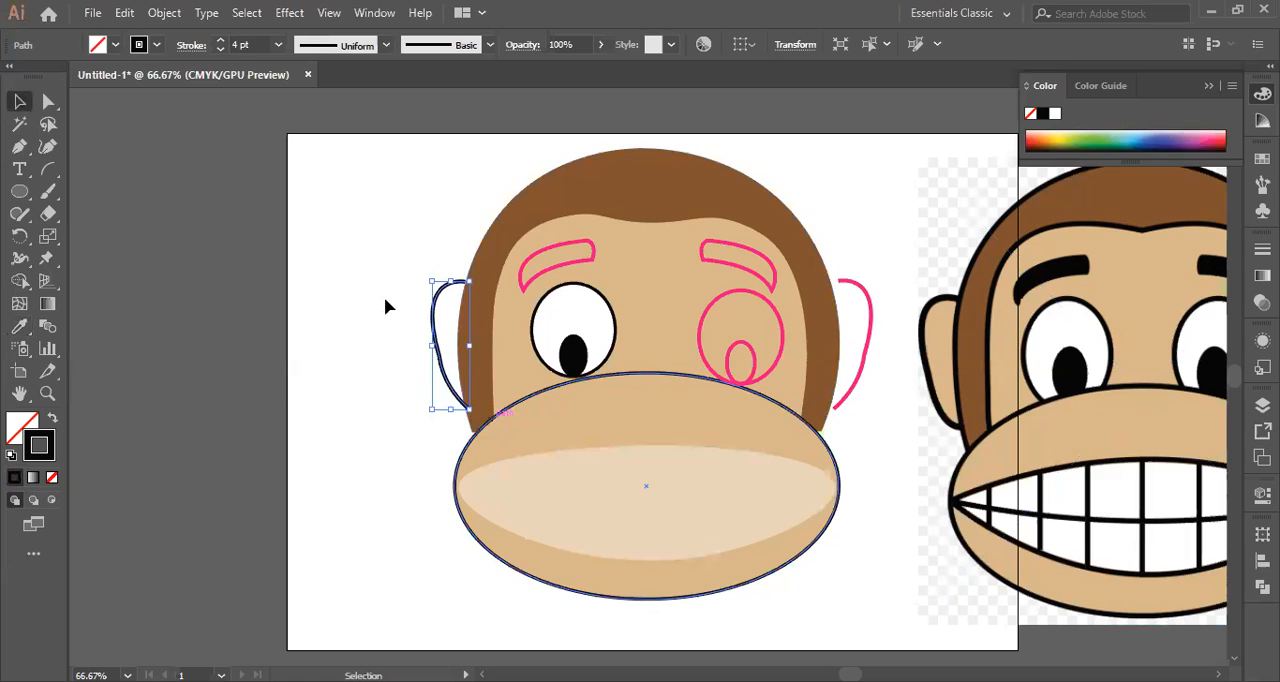
left_click(422, 321)
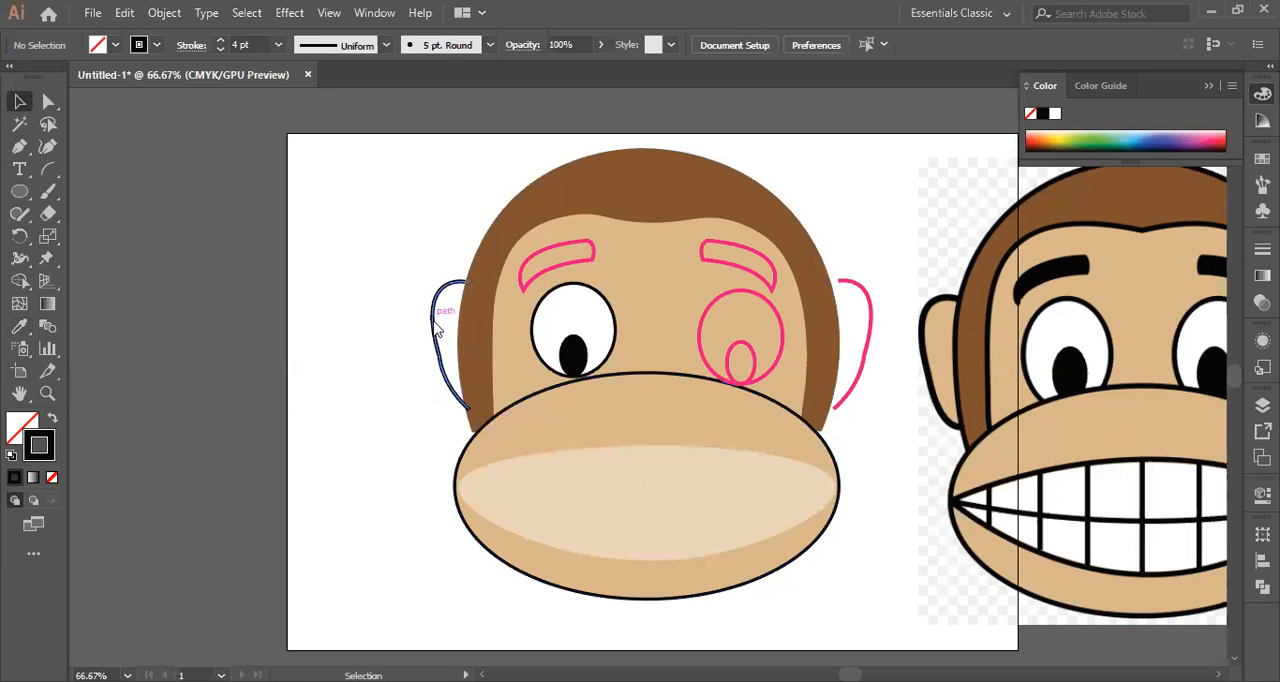
right_click(434, 295)
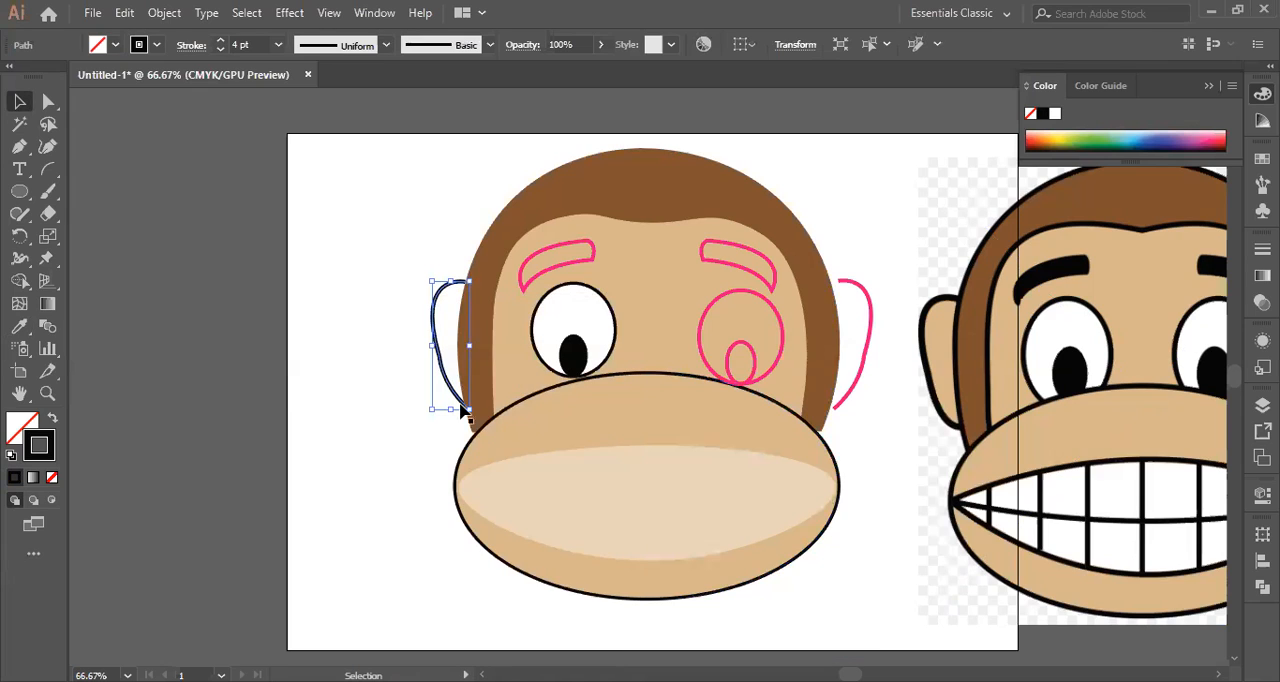
left_click(449, 491)
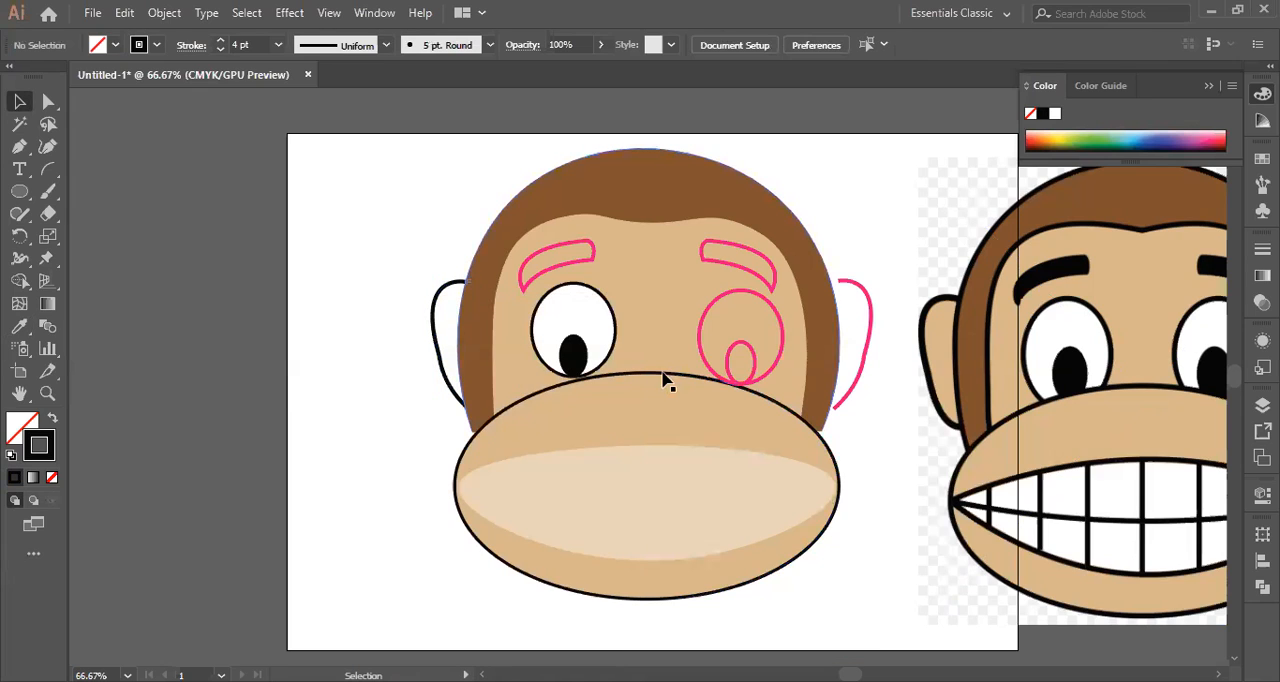
Nudge the pink right ear outline to the left so its open ends overlap the brown head shape.
left_click(864, 356)
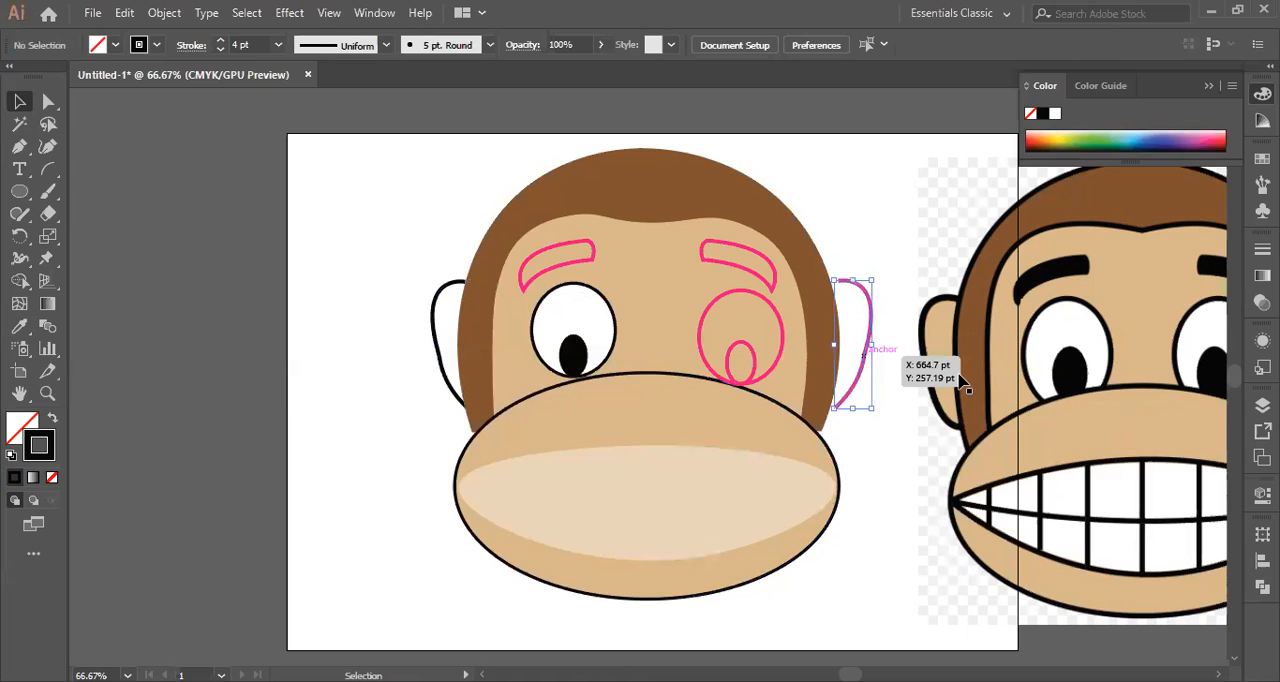
key("Left")
key("Left")
key("Left")
key("Left")
key("Left")
key("Left")
key("Left")
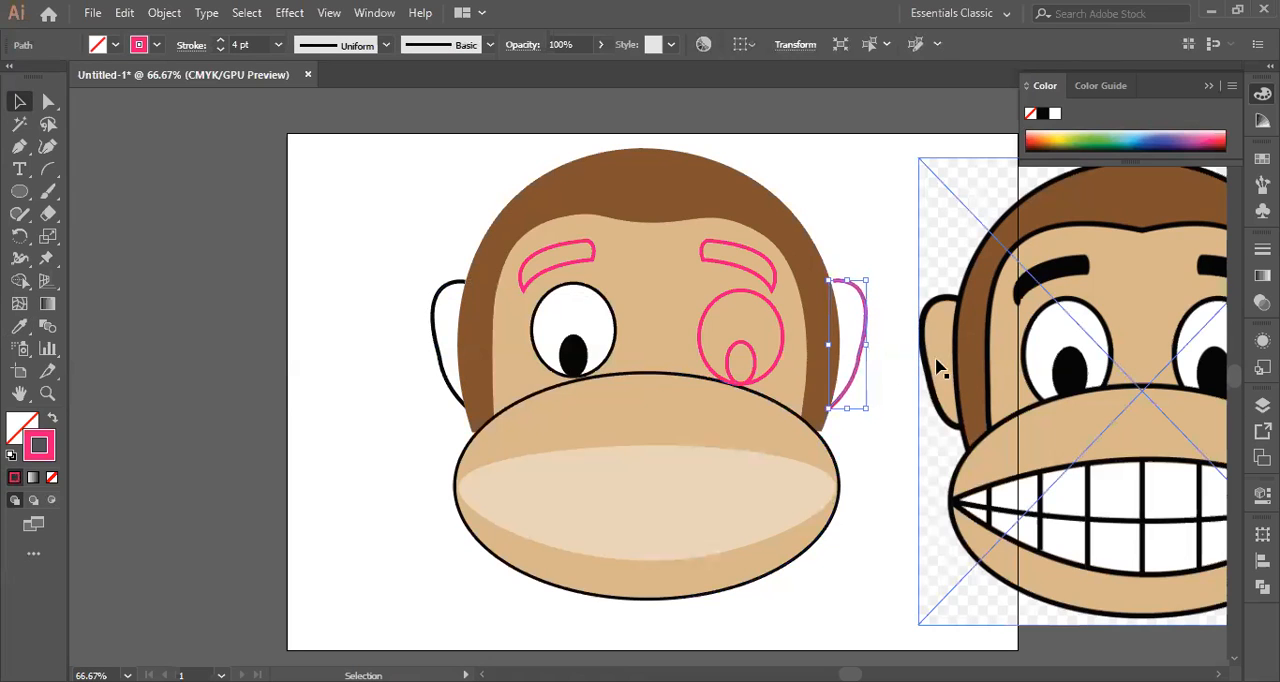
Send the right ear outline to the back, behind the brown head shape, and nudge it slightly further left.
right_click(856, 292)
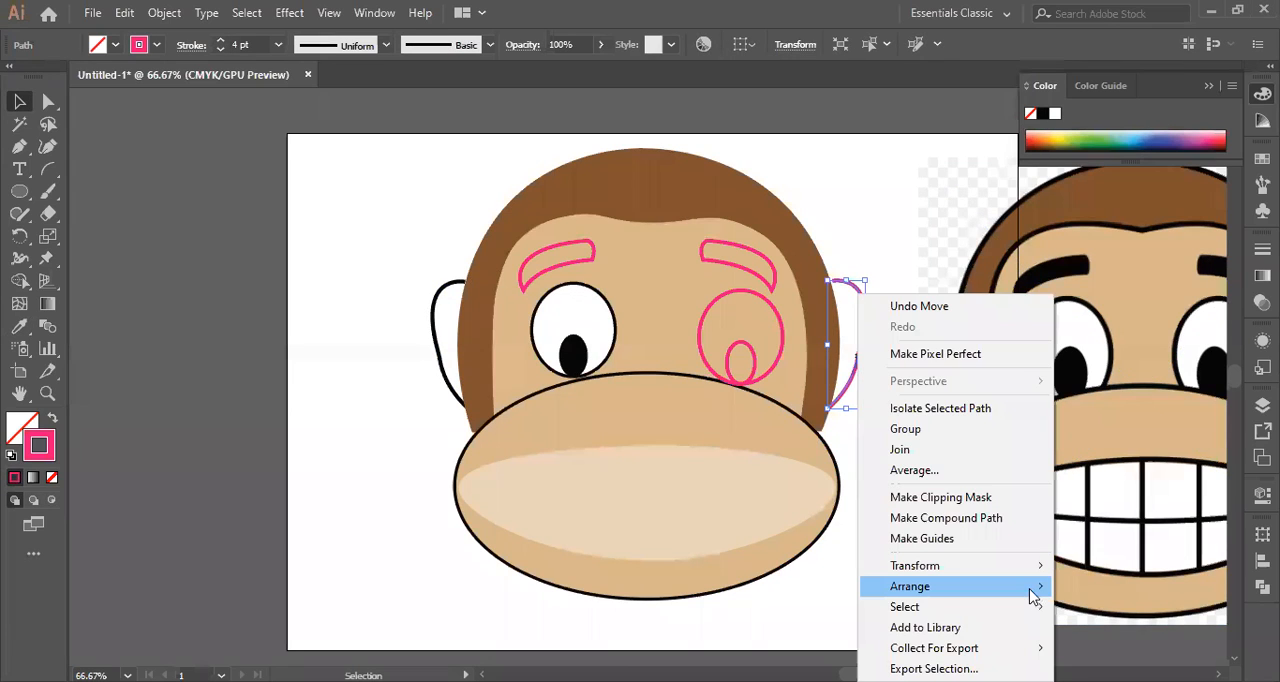
mouse_move(1030, 592)
left_click(675, 648)
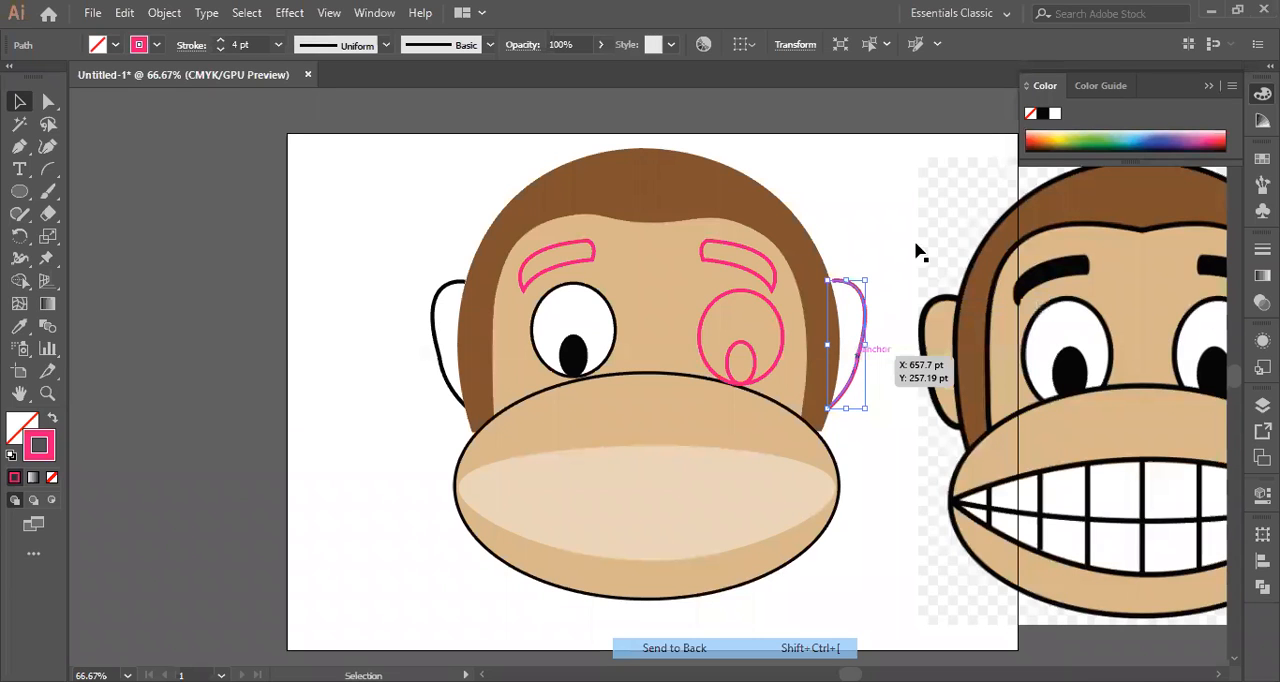
left_click(927, 300)
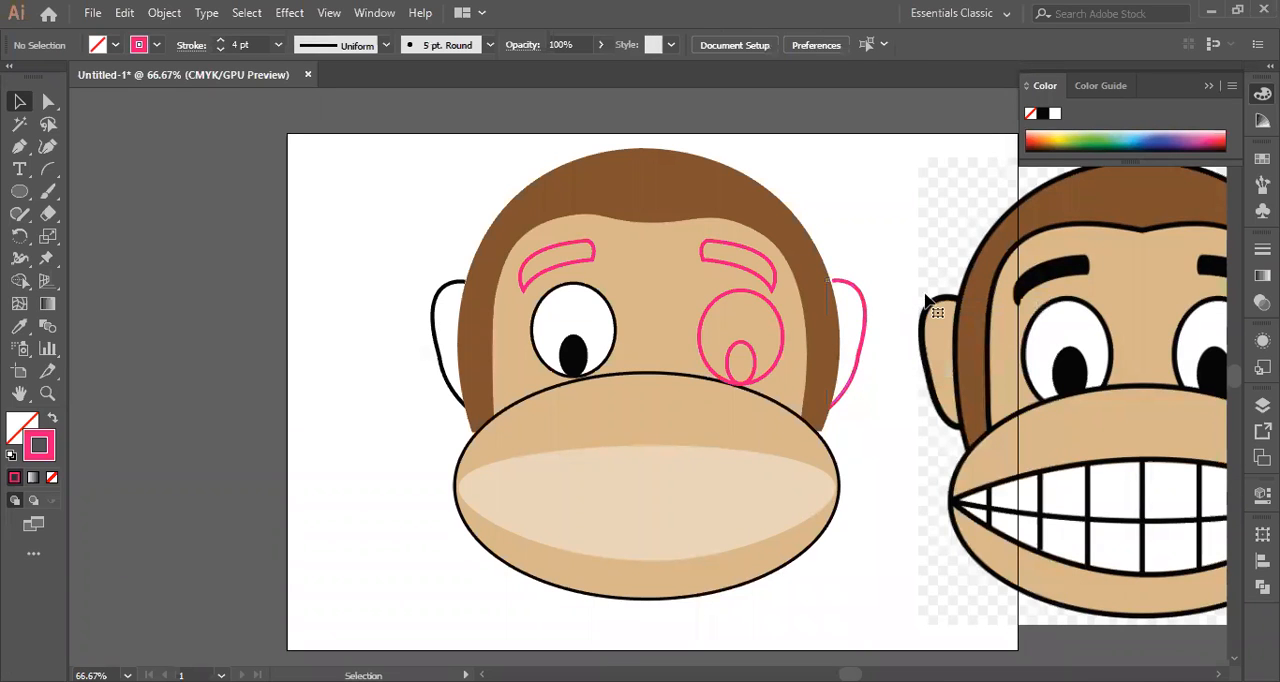
key("ctrl+z")
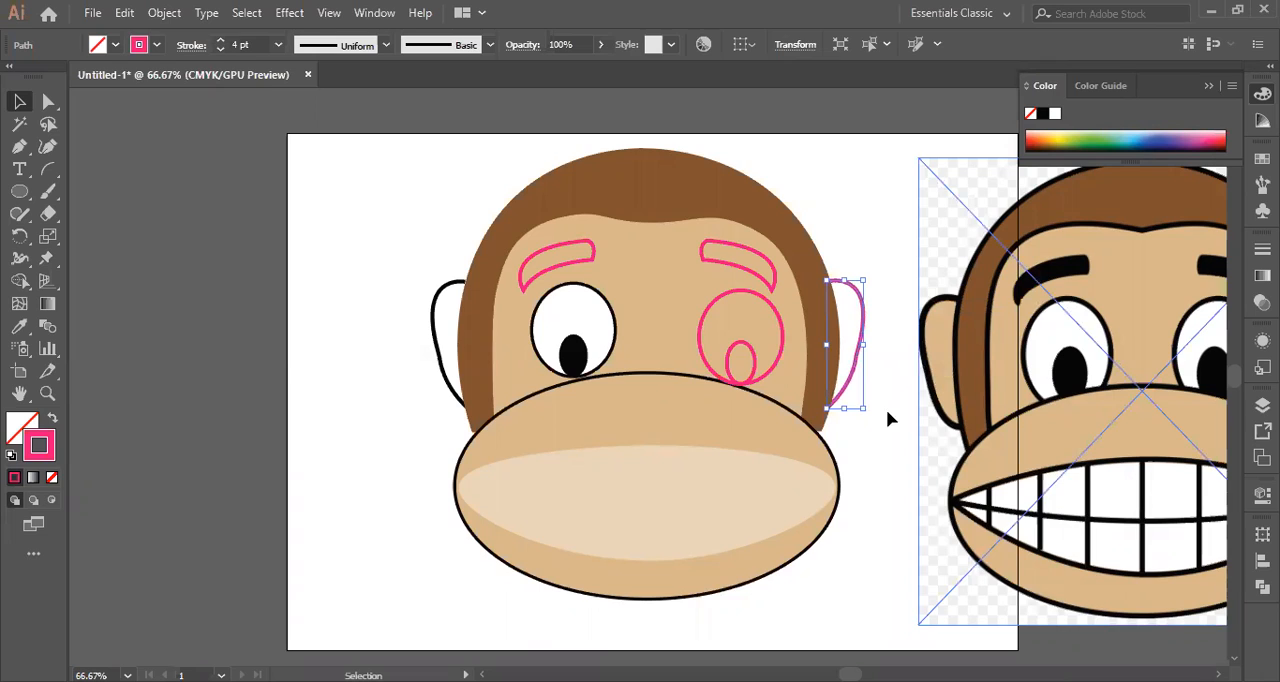
left_click(852, 395)
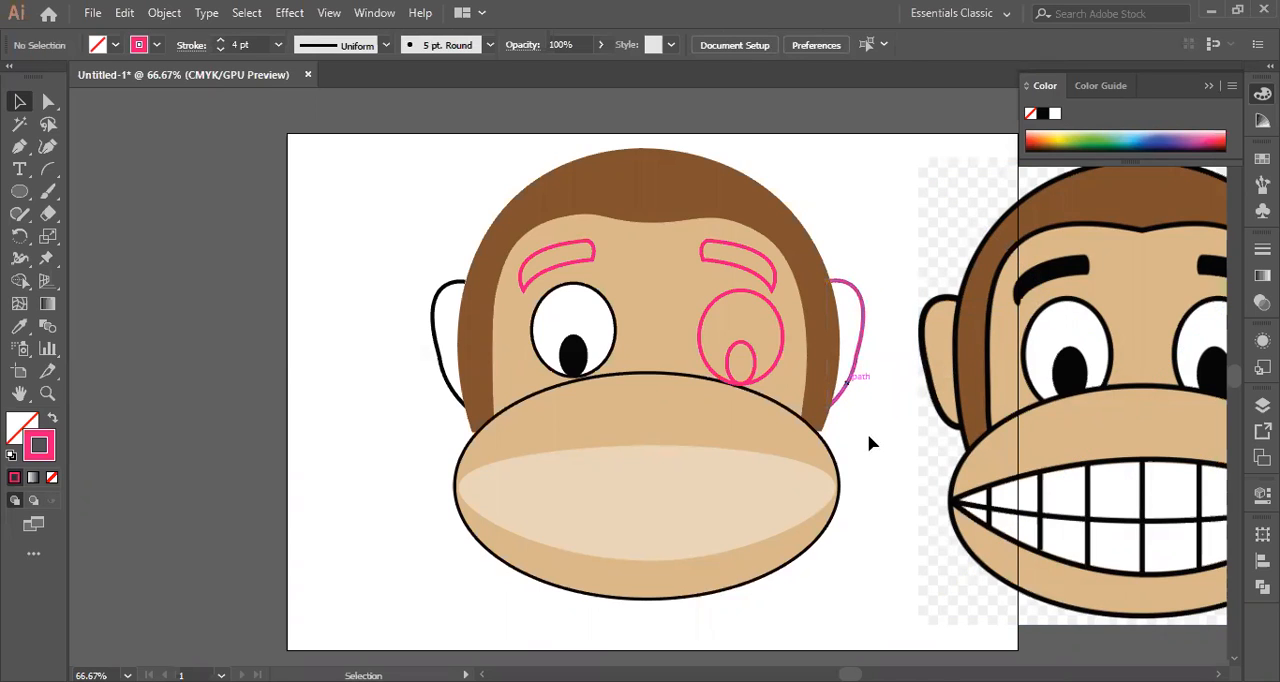
Copy the left ear's unfilled black 4 pt stroke onto the right ear outline with the Eyedropper.
left_click(859, 362)
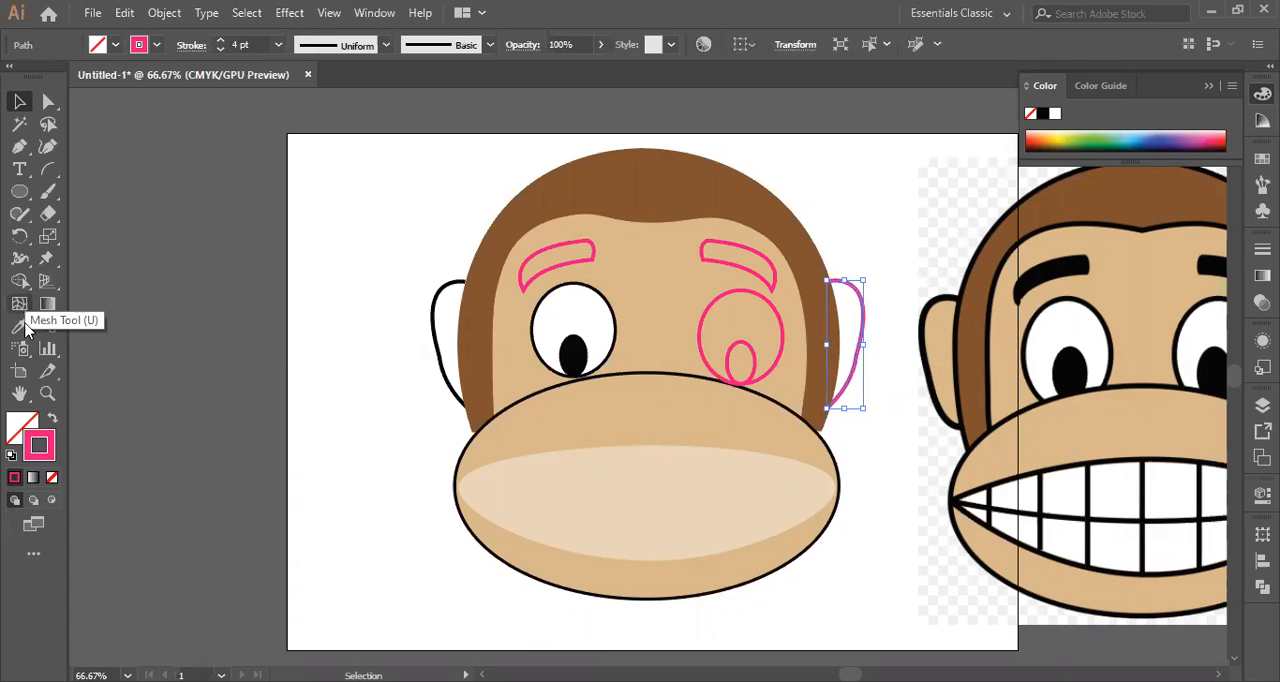
key("i")
left_click(437, 299)
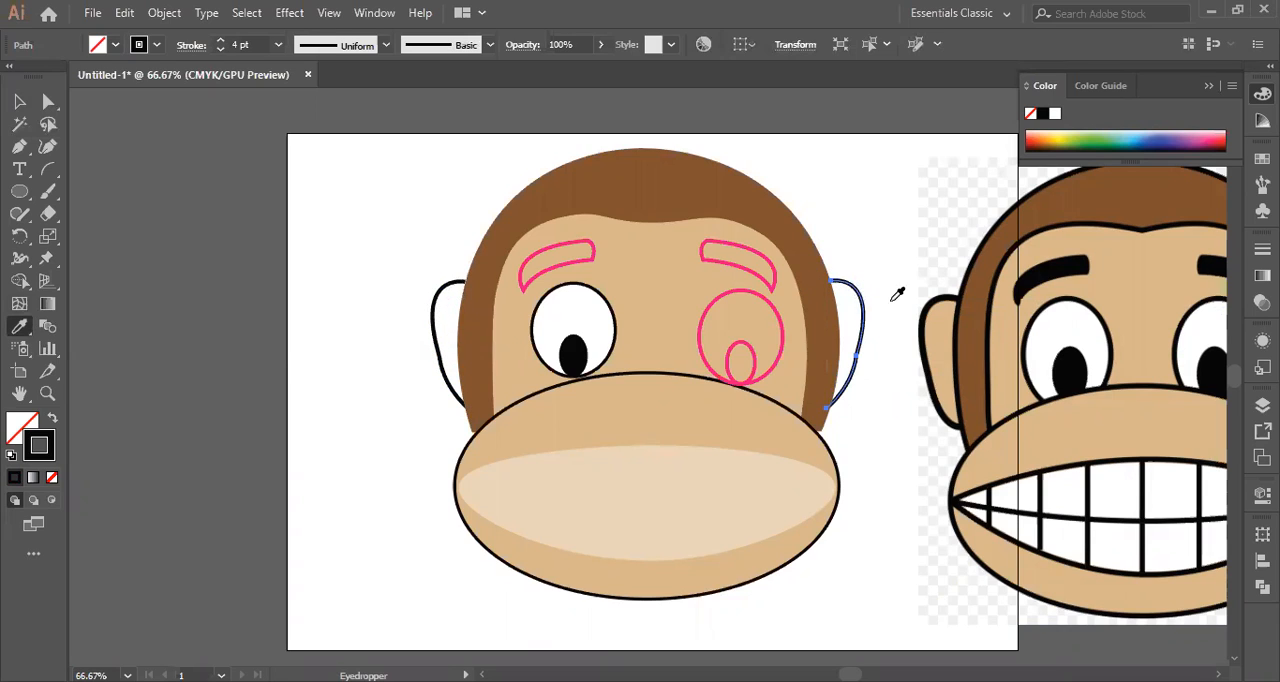
left_click(22, 102)
Copy the left eye's white fill and black 3 pt stroke onto the right eye ellipse with the Eyedropper.
left_click(754, 307)
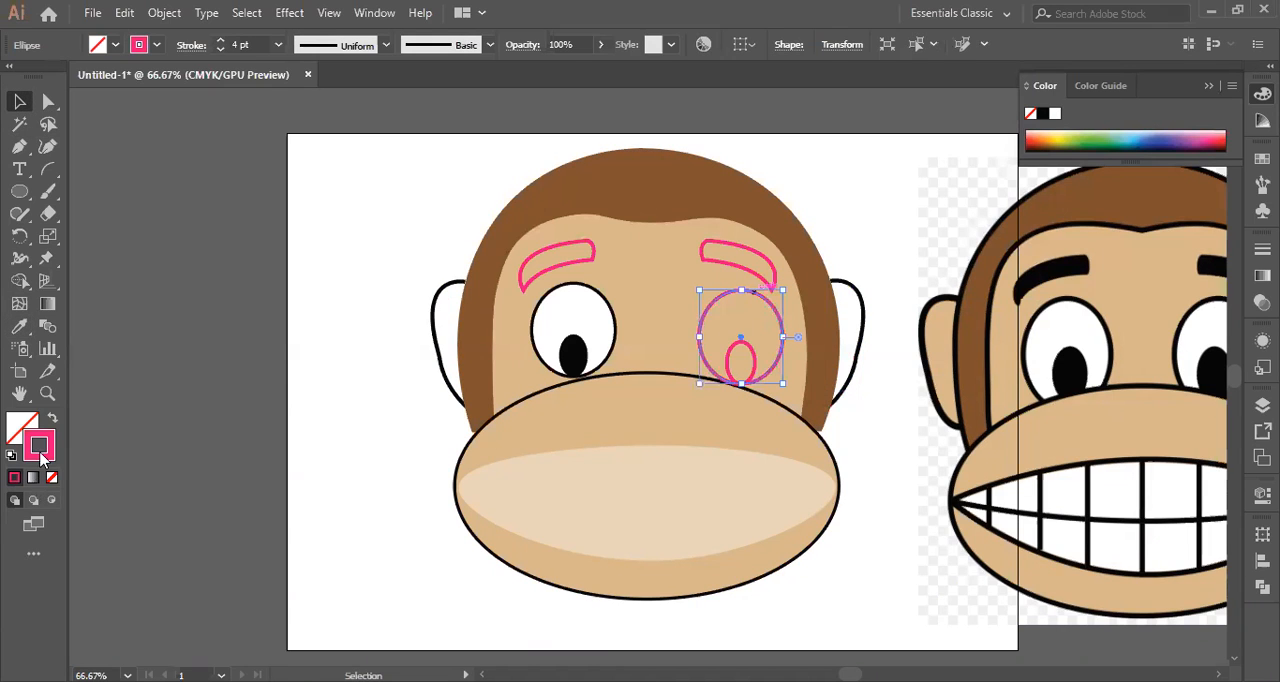
left_click(20, 331)
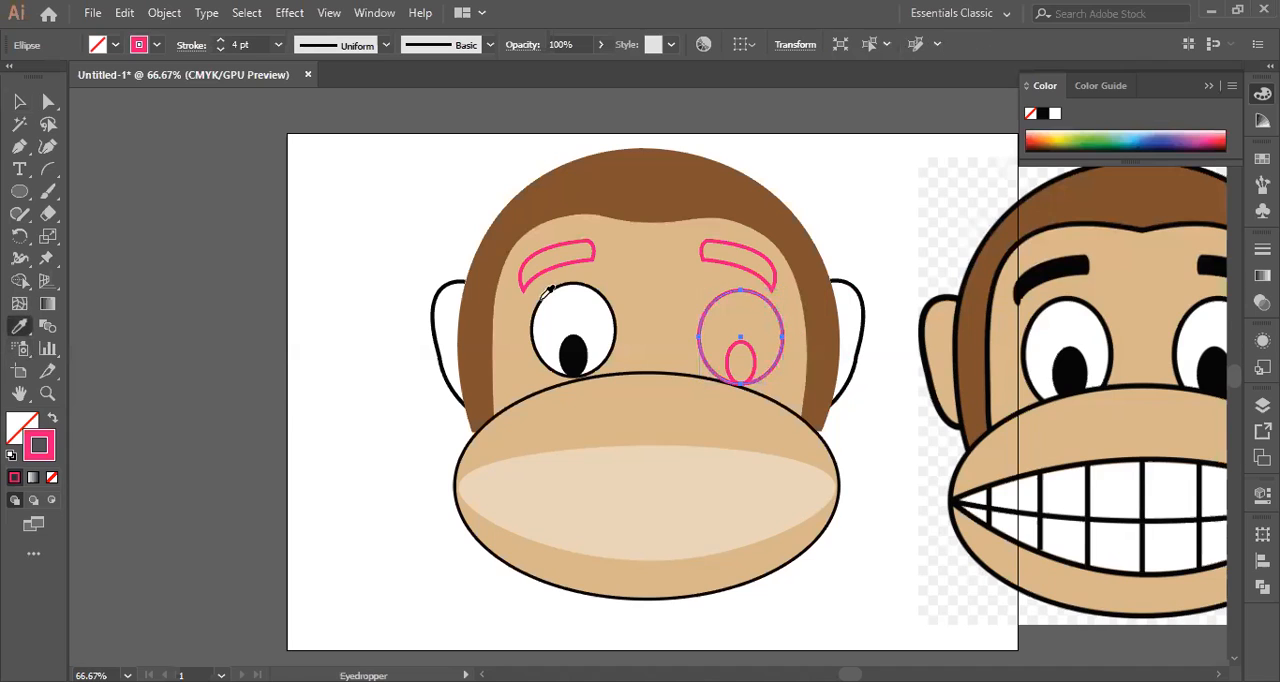
left_click(548, 290)
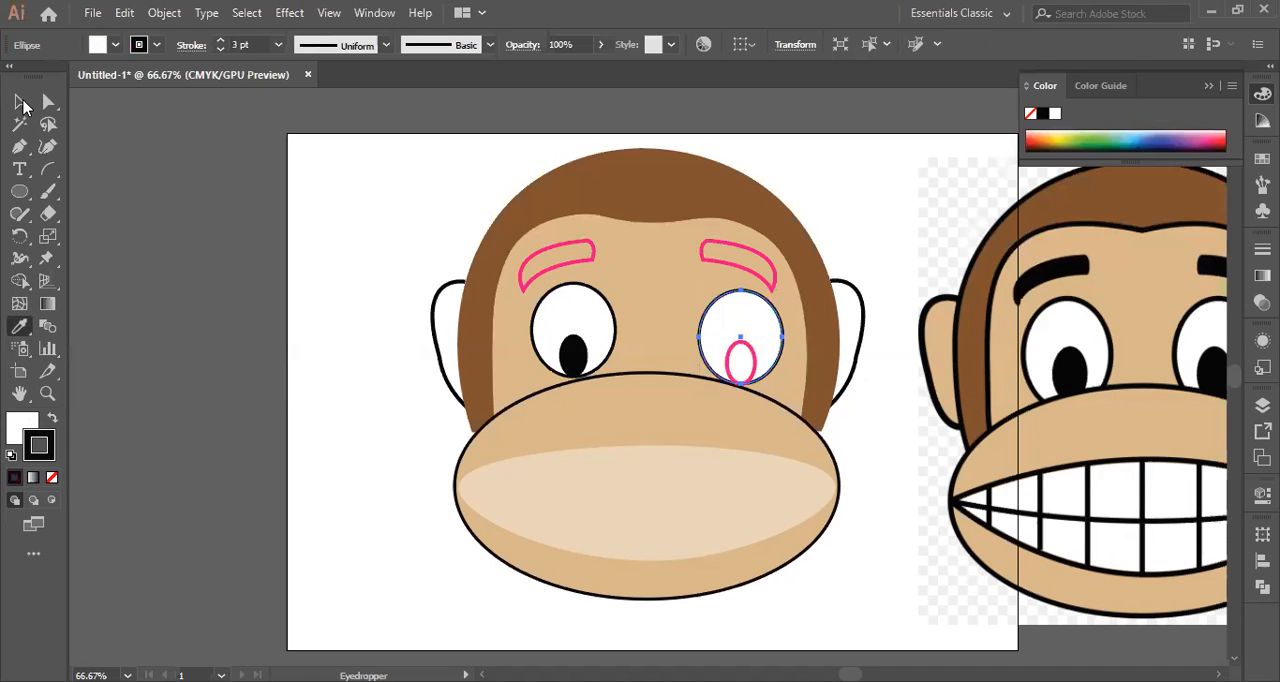
key("v")
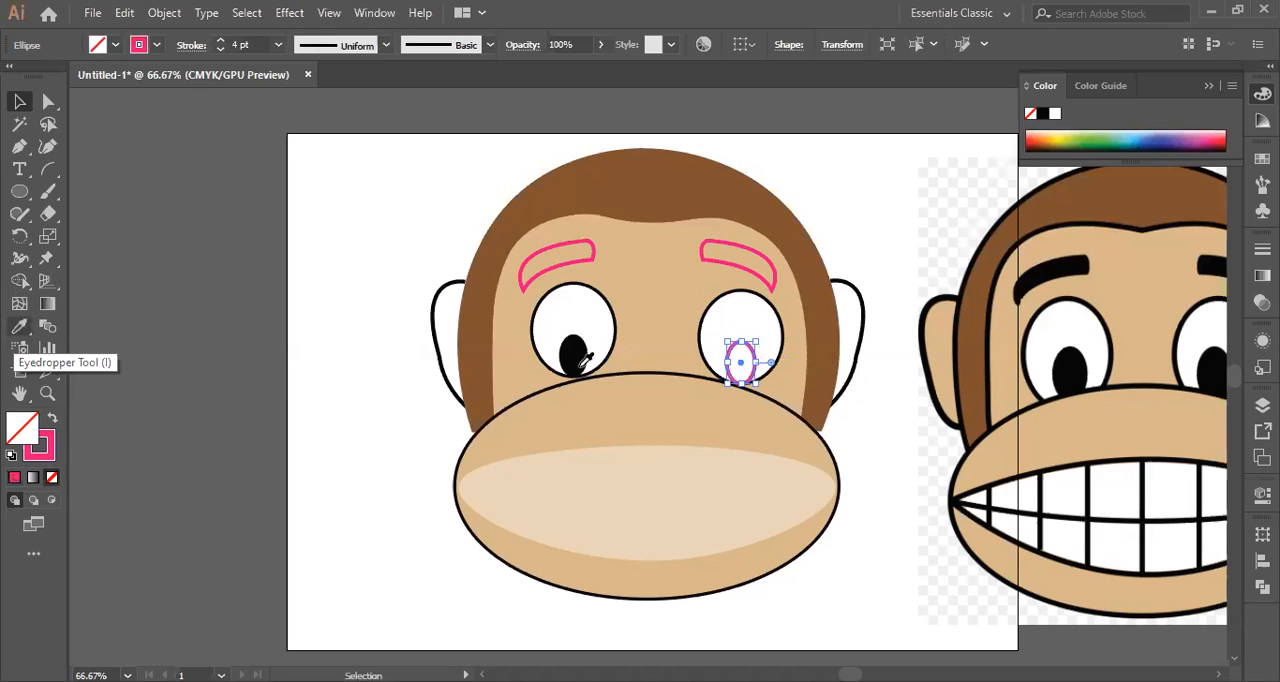
Copy the left pupil's black fill without stroke onto the small pink ellipse inside the right eye.
left_click(19, 326)
left_click(573, 355)
left_click(20, 102)
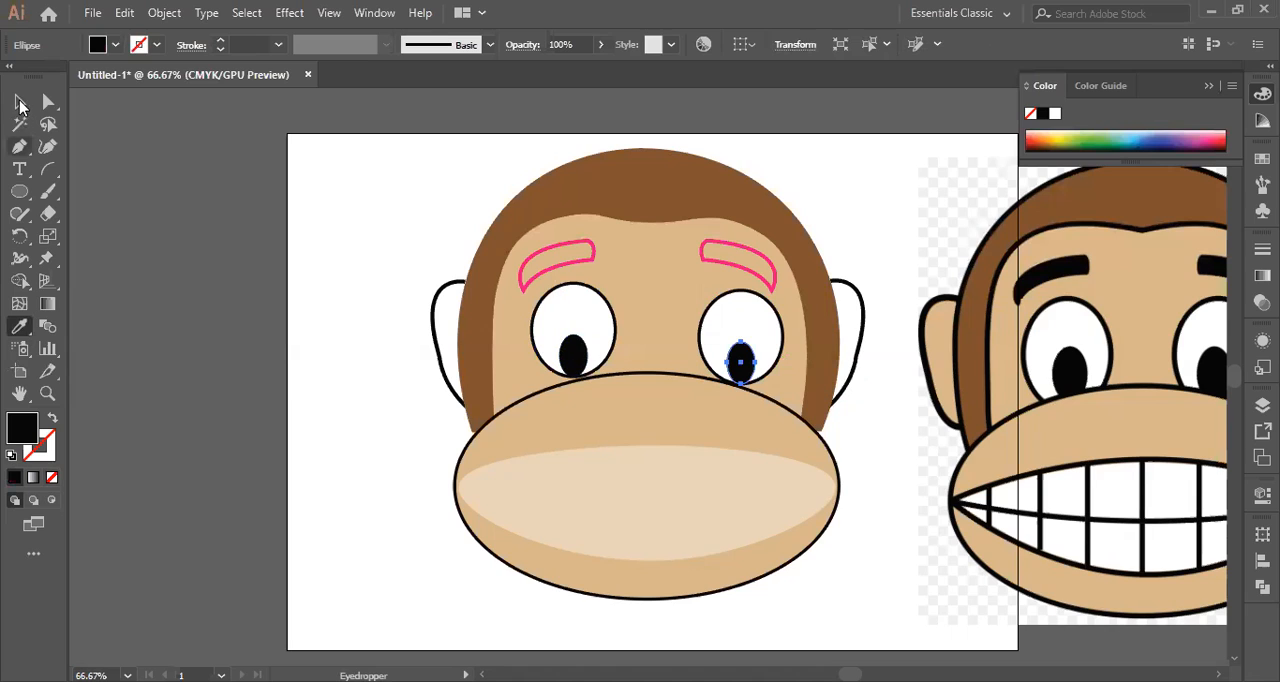
Fill the left eyebrow shape with black sampled from the left pupil, replacing its pink stroke.
left_click(560, 255)
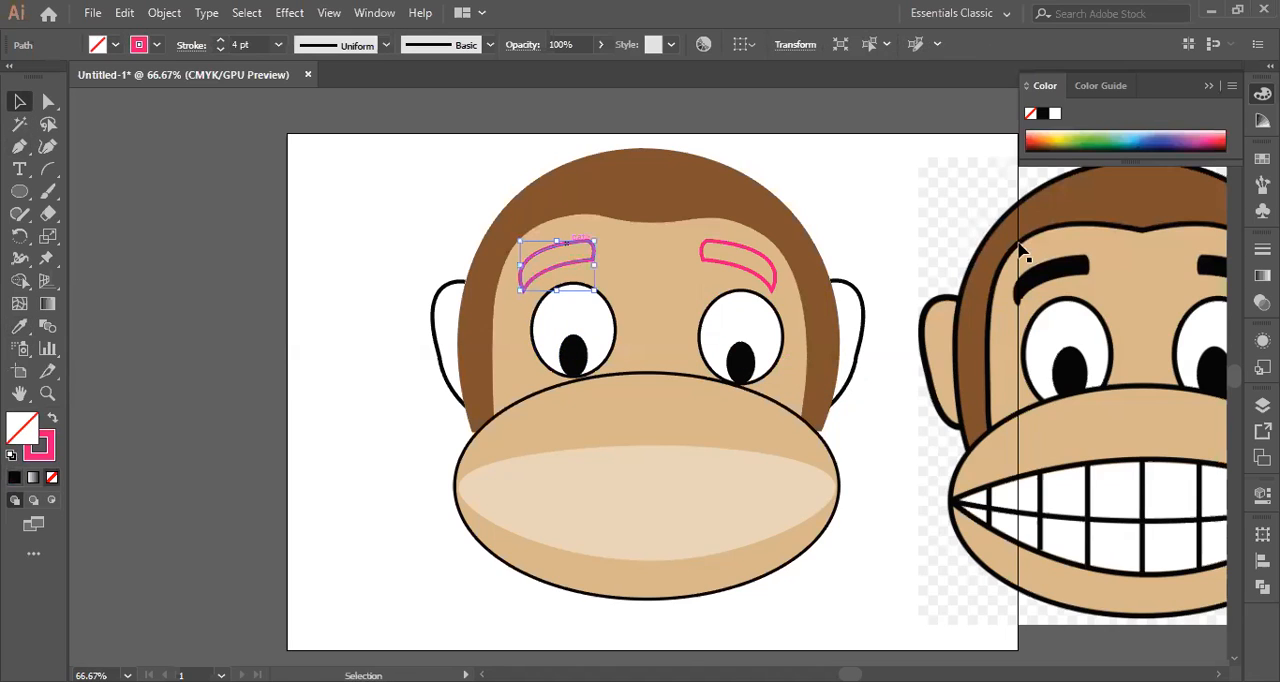
left_click(19, 326)
left_click(573, 355)
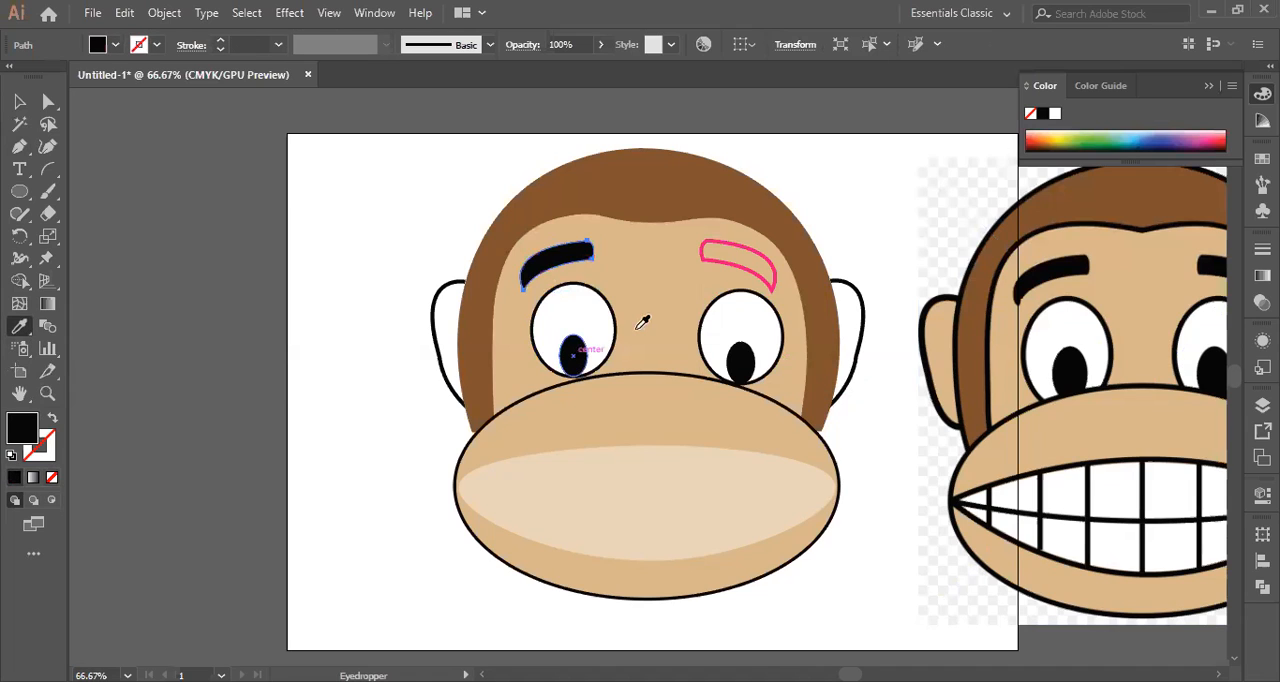
Copy the left eyebrow's black fill without stroke onto the pink right eyebrow outline with the Eyedropper.
key("v")
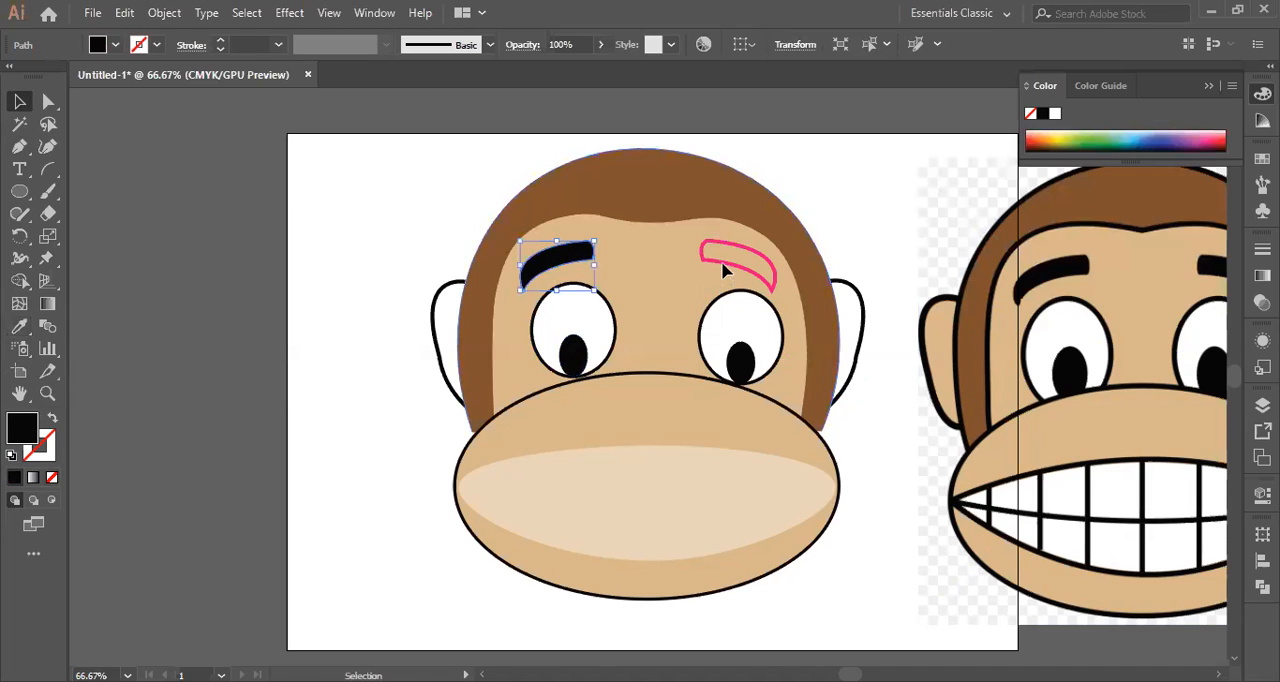
left_click(721, 261)
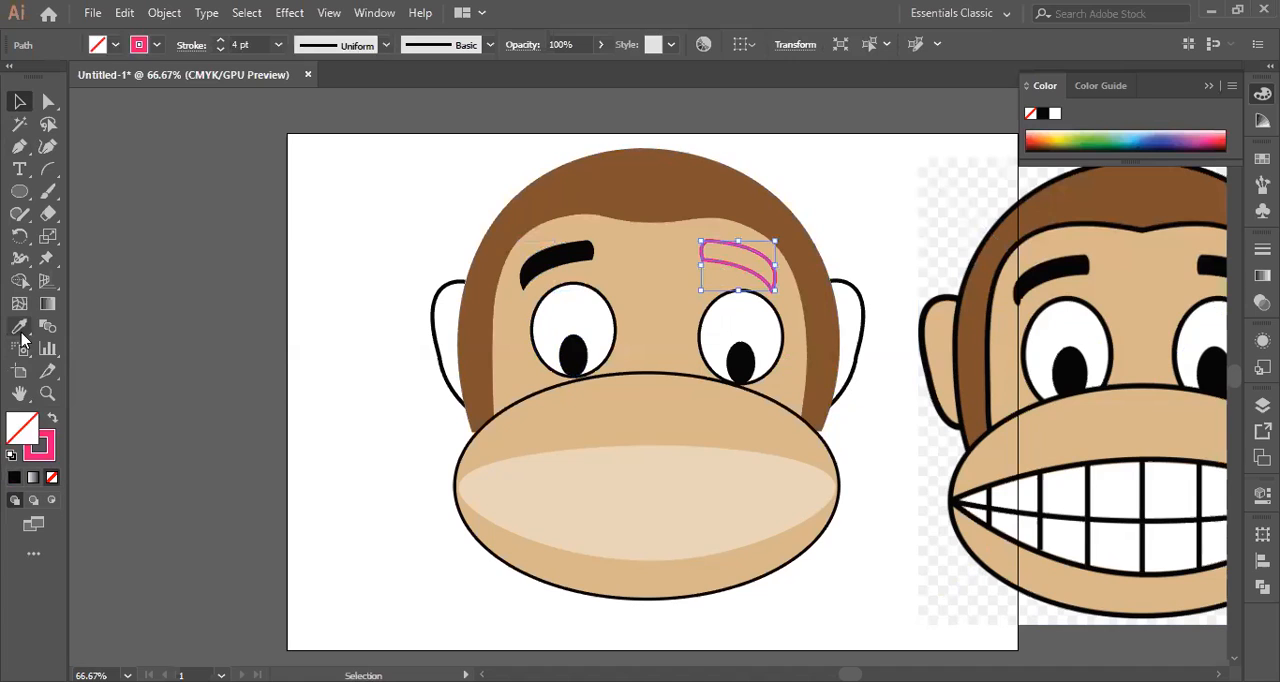
key("i")
left_click(581, 252)
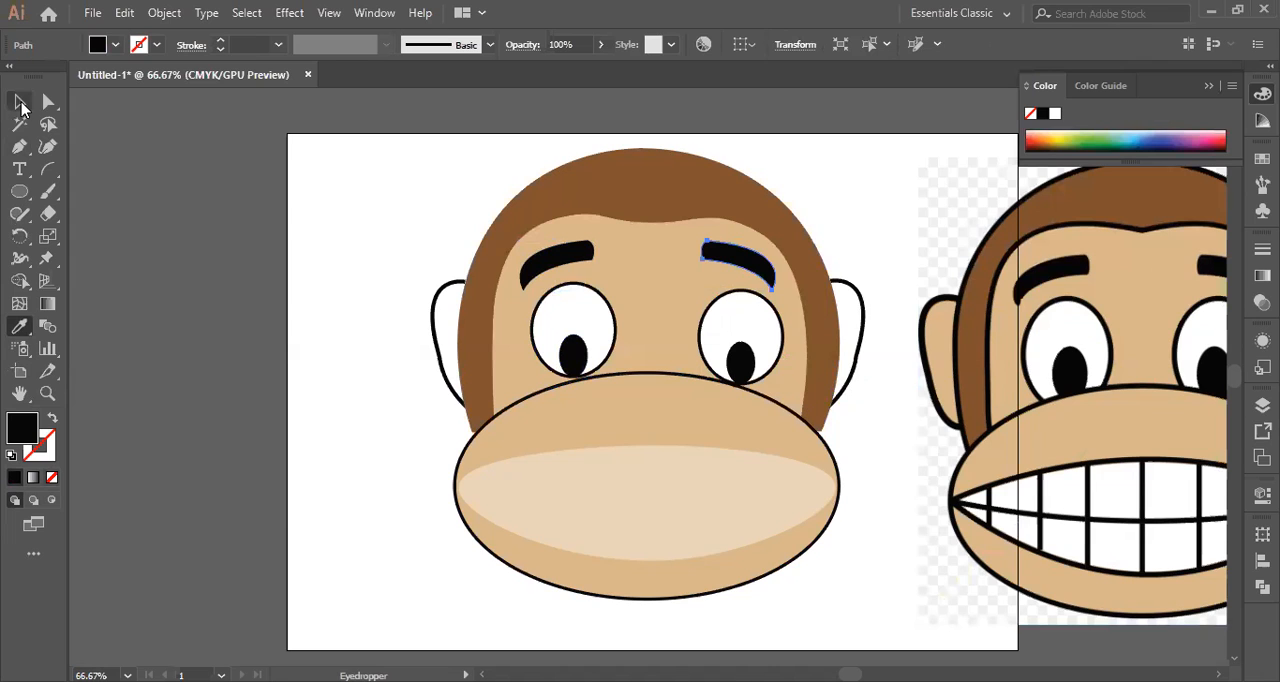
Fill both ears with the tan sampled from the reference image, replacing their black strokes.
left_click(22, 104)
left_click(434, 314)
left_click(19, 327)
left_click(944, 345)
key("v")
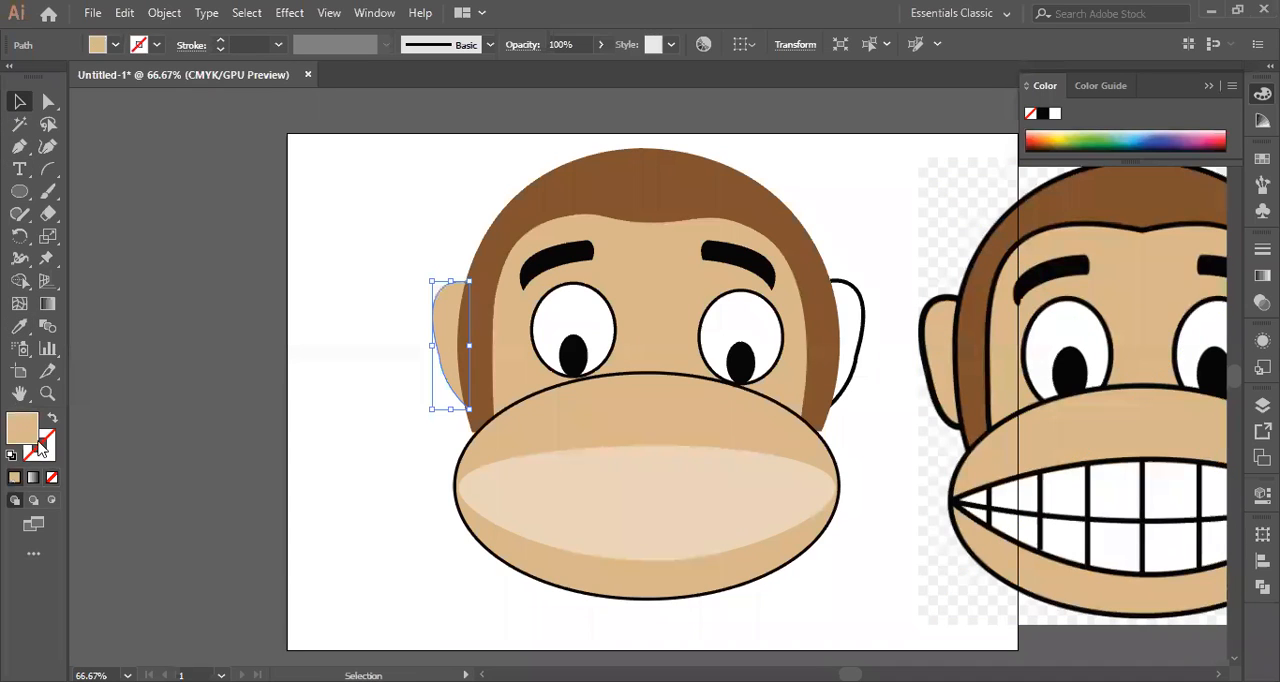
left_click(19, 327)
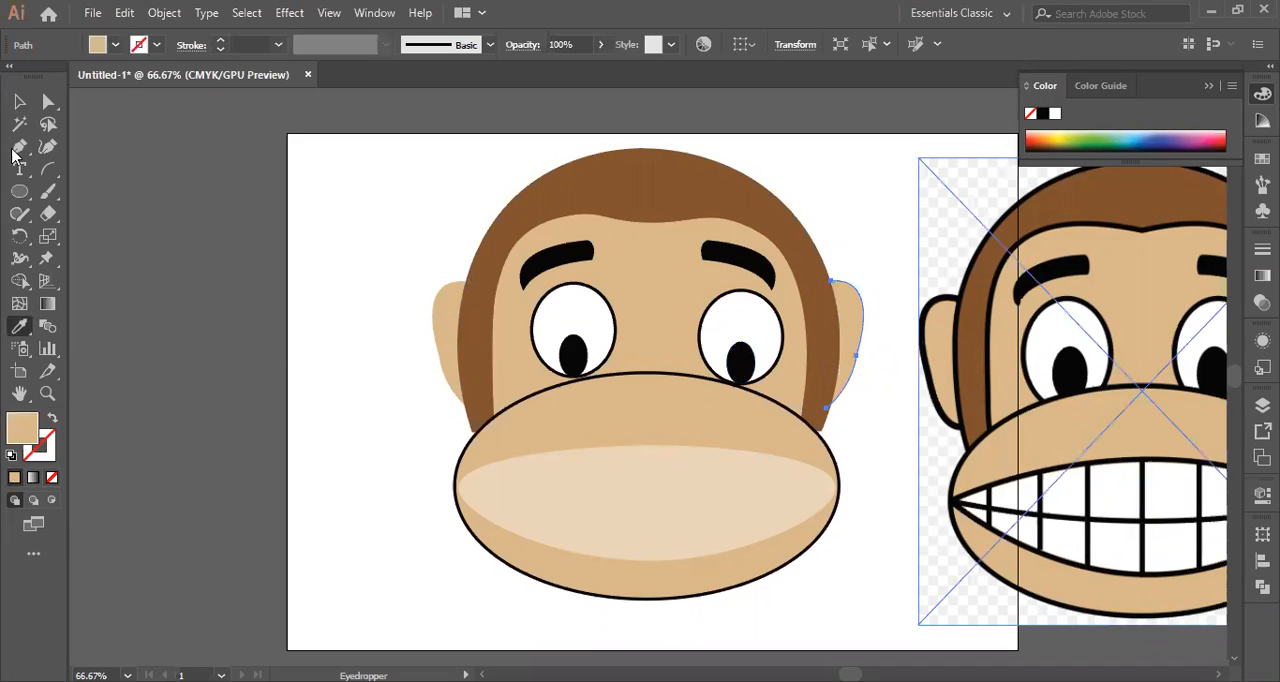
left_click(21, 102)
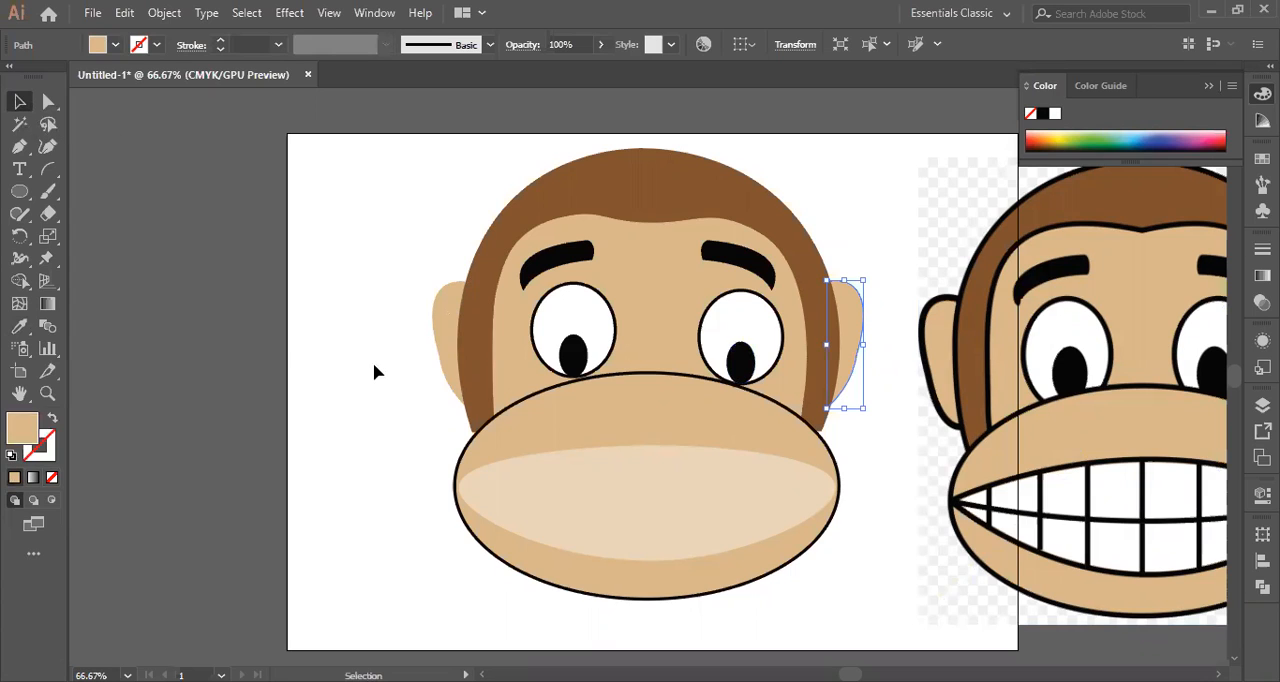
left_click(631, 520)
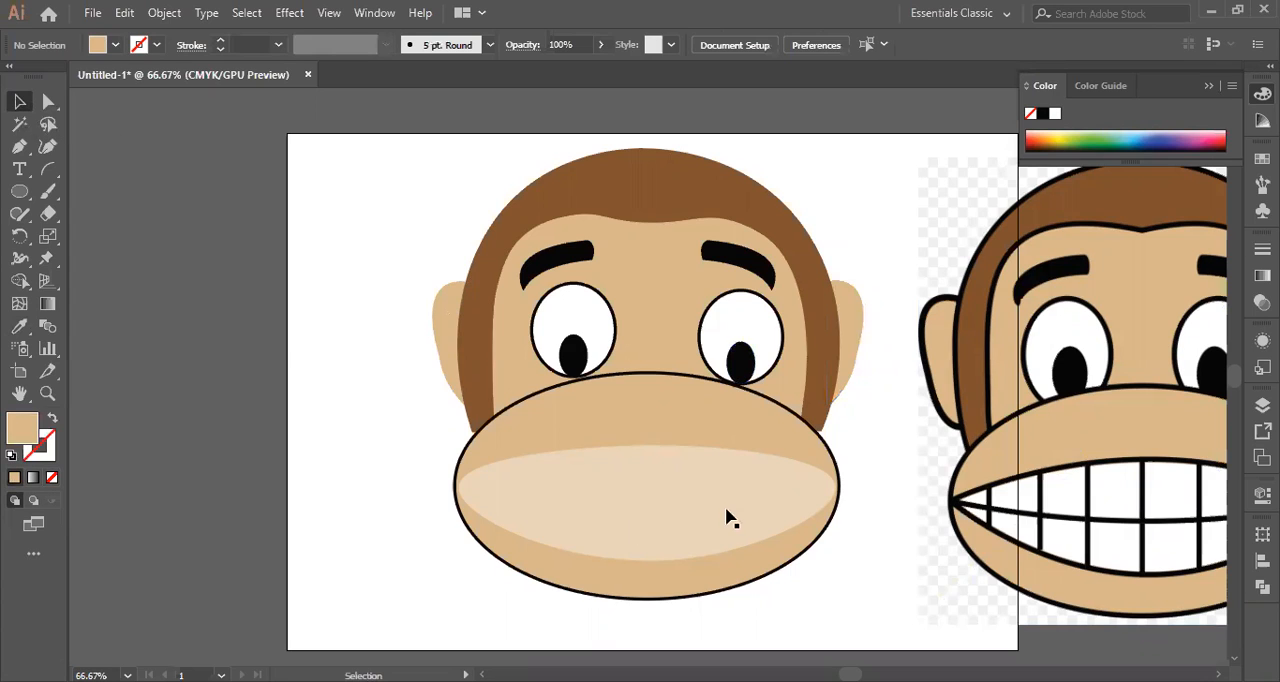
Add a black 1 pt stroke, colour 0C0106, to both the right and the left ear.
left_click(846, 352)
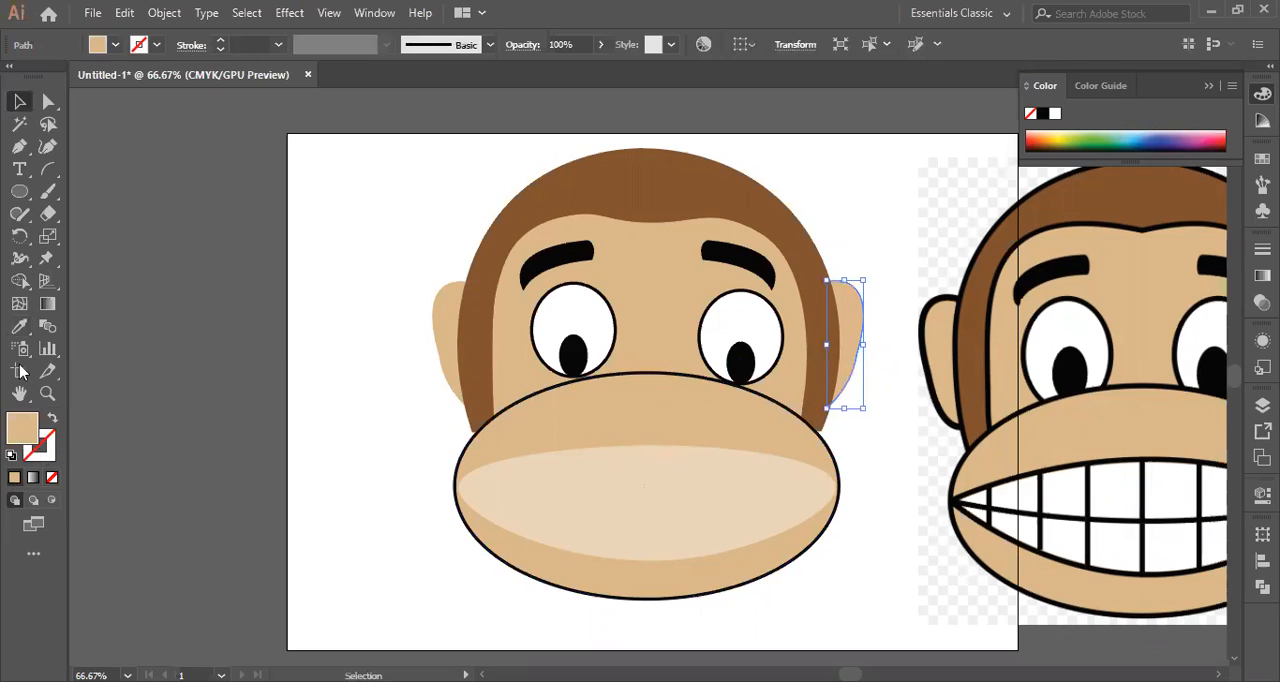
left_click(20, 332)
left_click(46, 450)
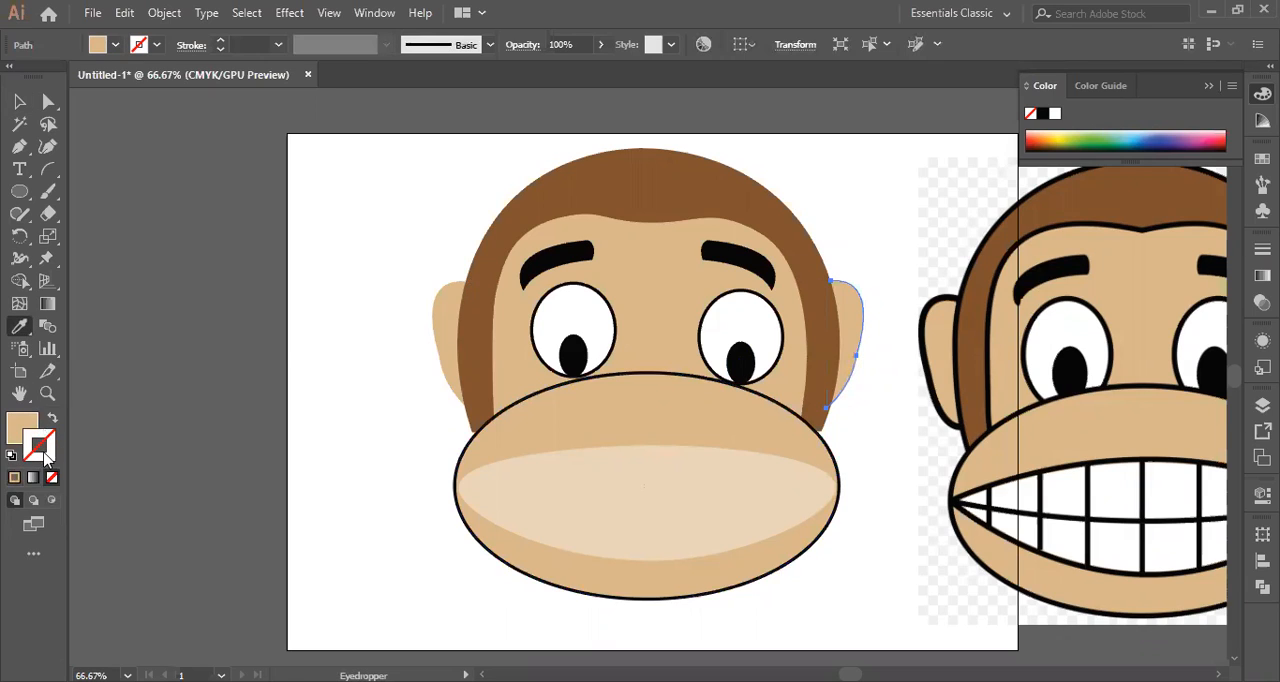
double_click(44, 454)
left_click(822, 238)
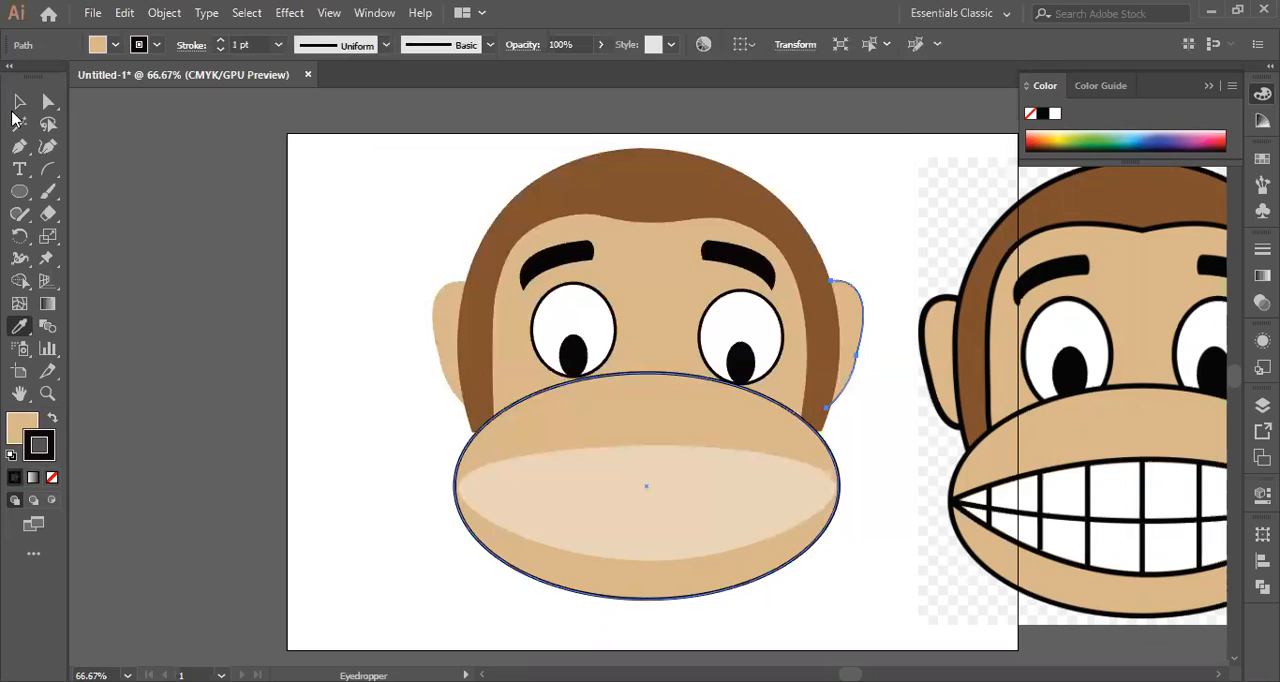
key("v")
left_click(438, 340)
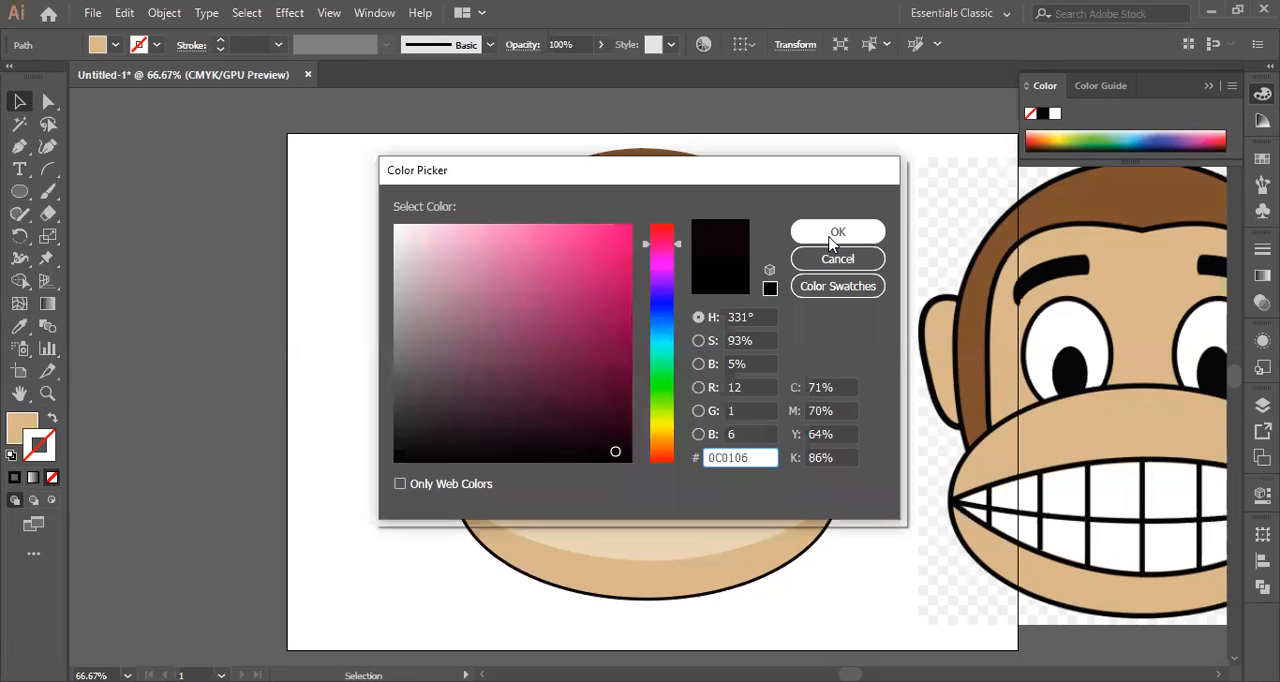
key("Return")
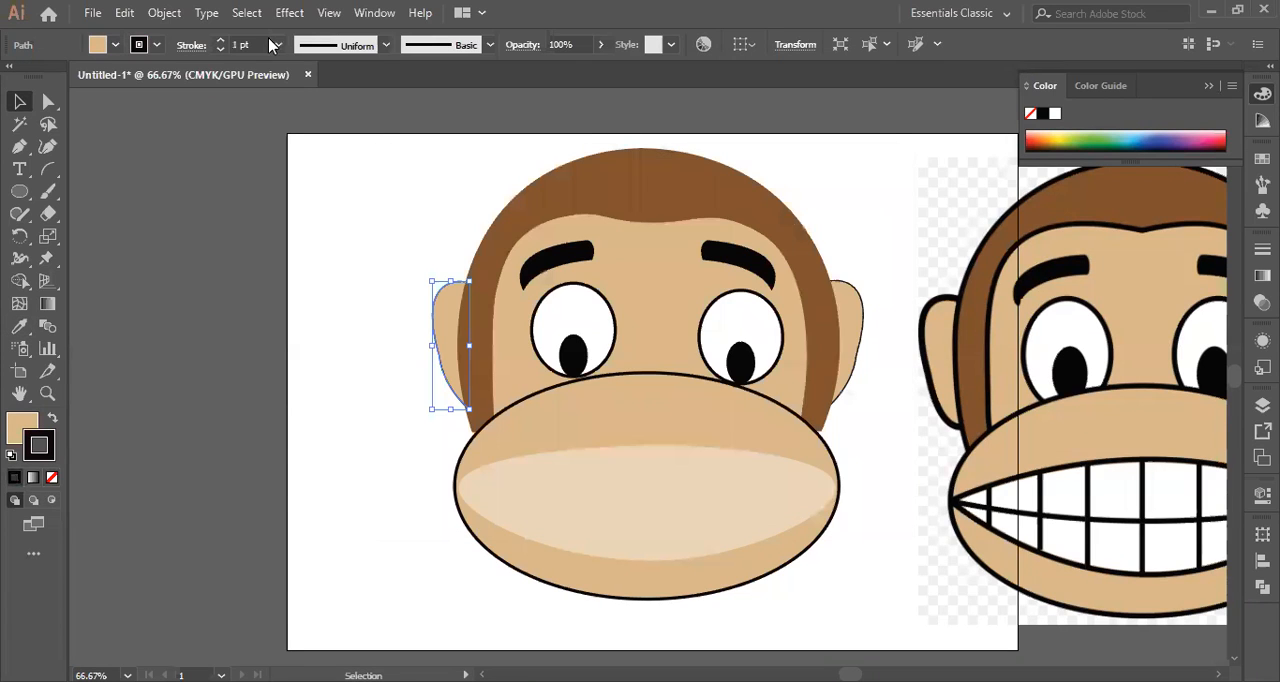
Thicken the black outlines of both ears, with a 4 pt stroke on the right ear.
left_click(277, 45)
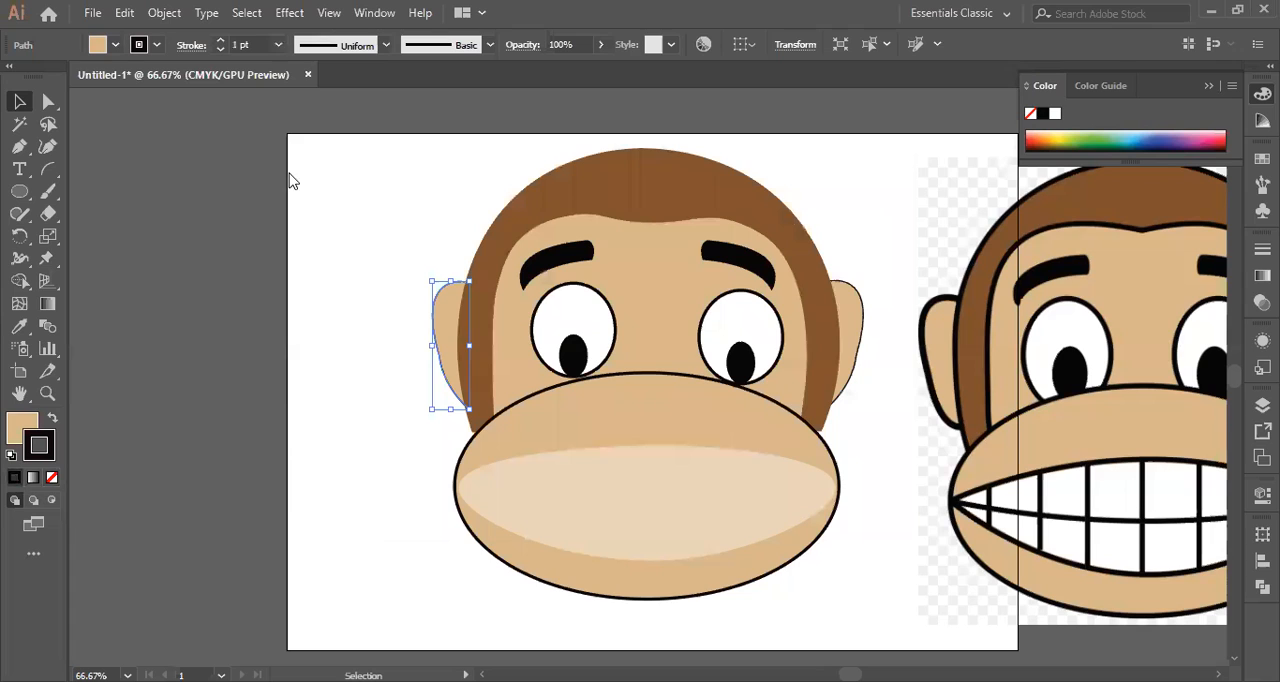
left_click(863, 313)
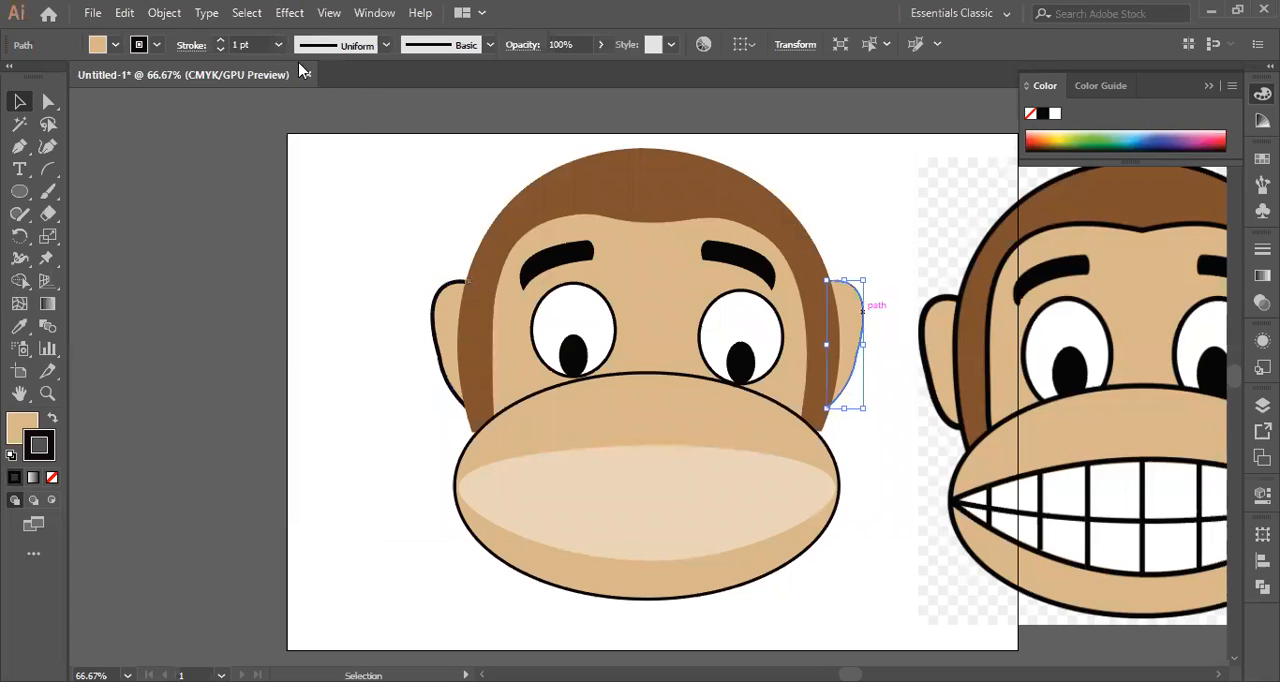
left_click(299, 185)
left_click(391, 163)
Outline the brown head shape with a black 5 pt stroke.
left_click(640, 160)
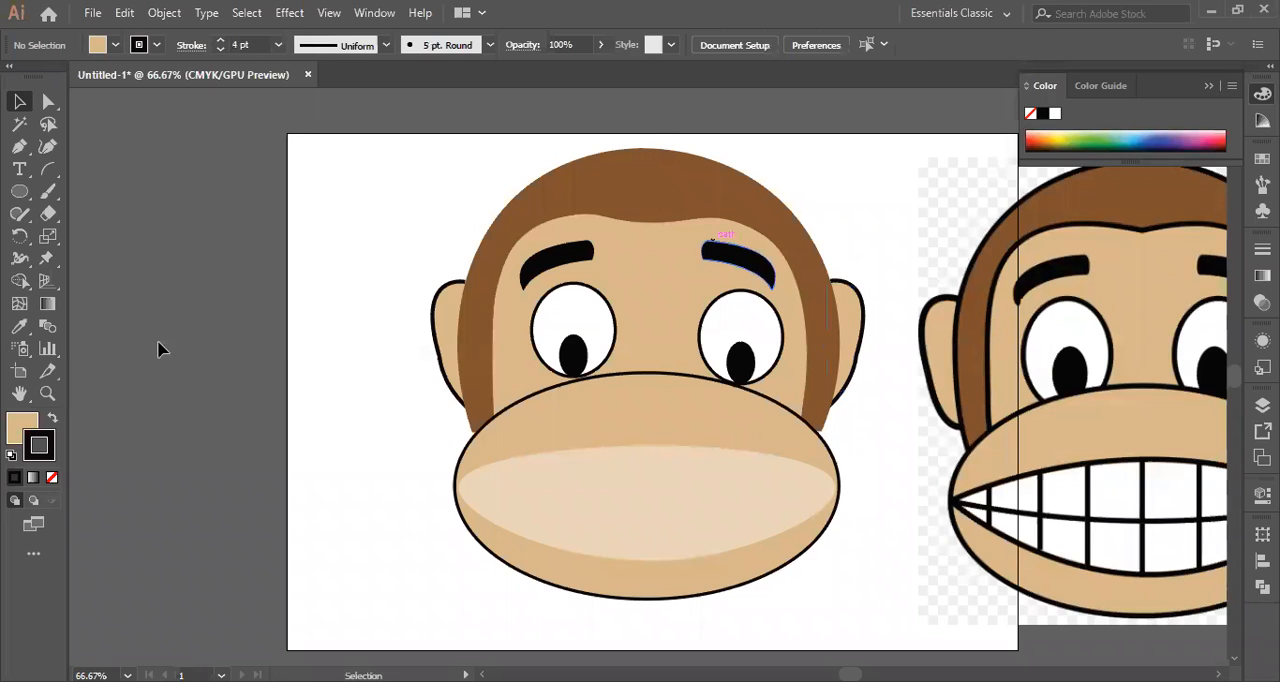
left_click(20, 328)
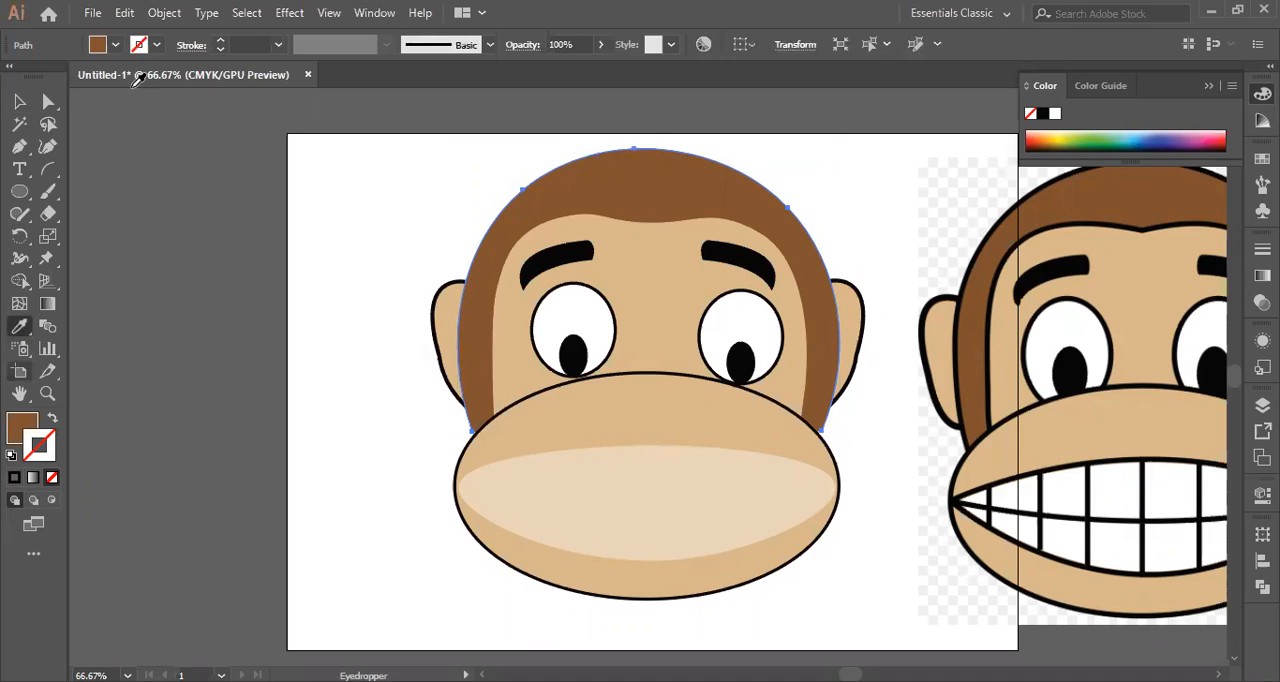
left_click(280, 46)
left_click(301, 210)
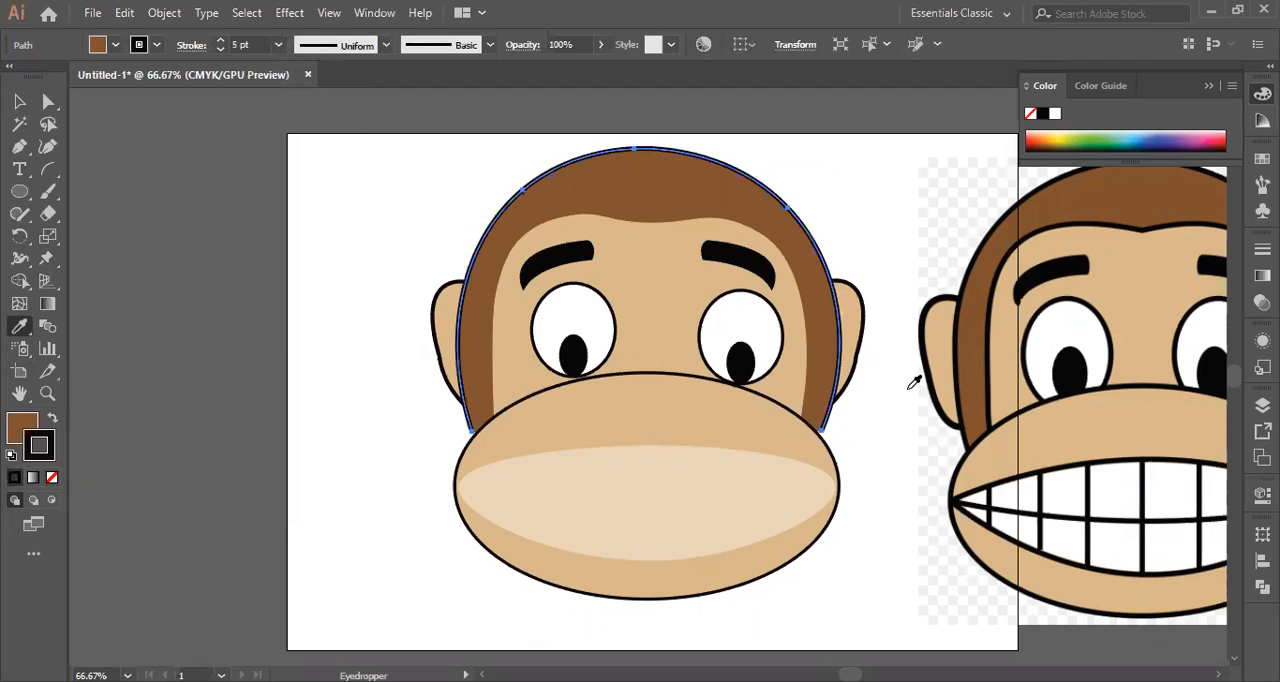
left_click(22, 103)
Outline the tan face shape around the eyes with a black 5 pt stroke.
left_click(533, 328, "shift")
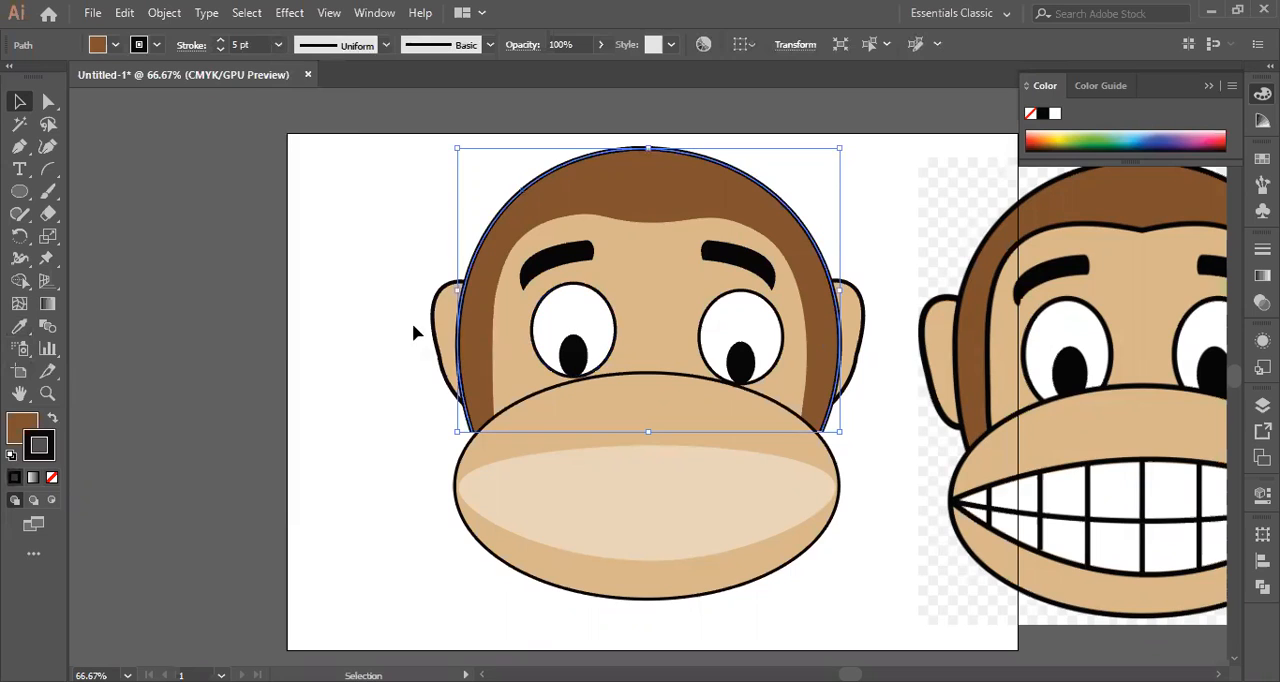
left_click(350, 289)
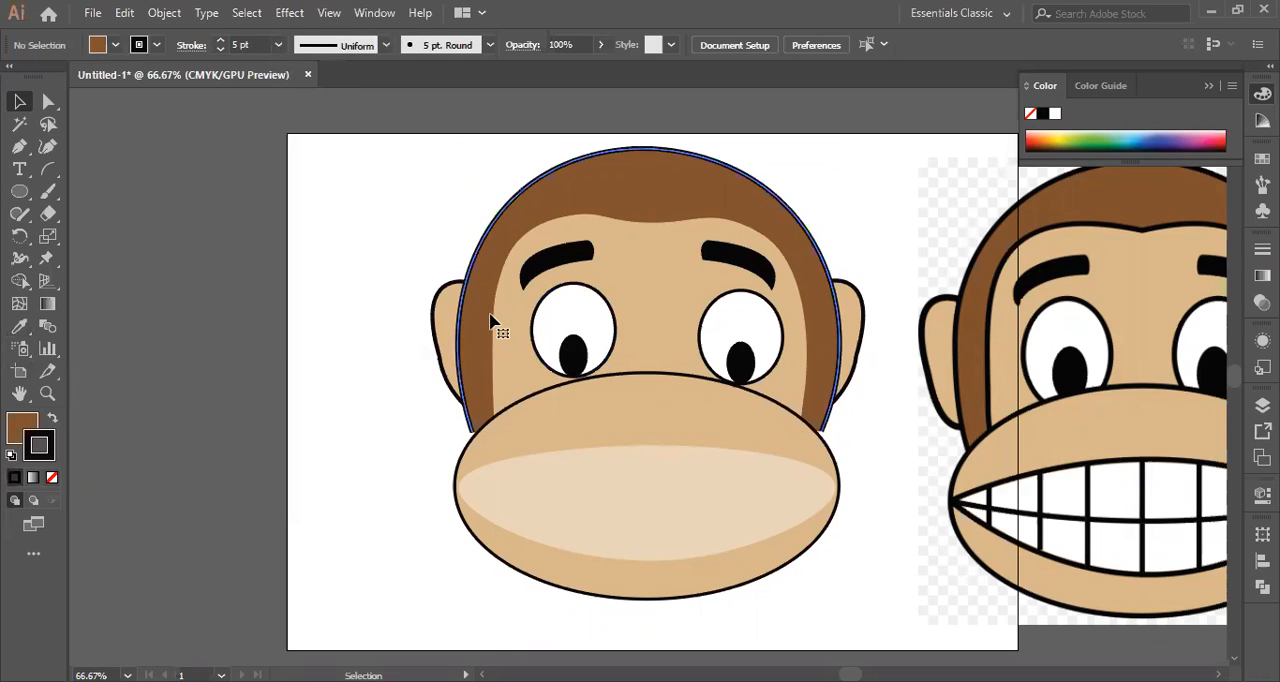
left_click(491, 321)
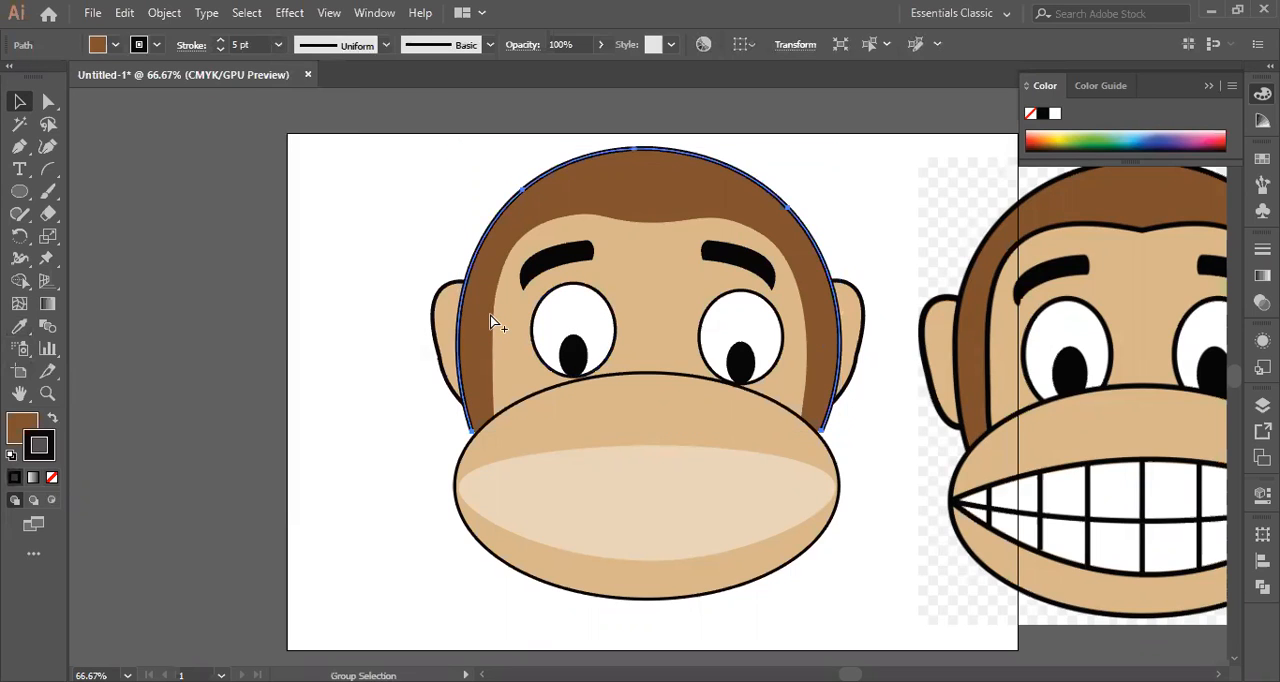
left_click(494, 318)
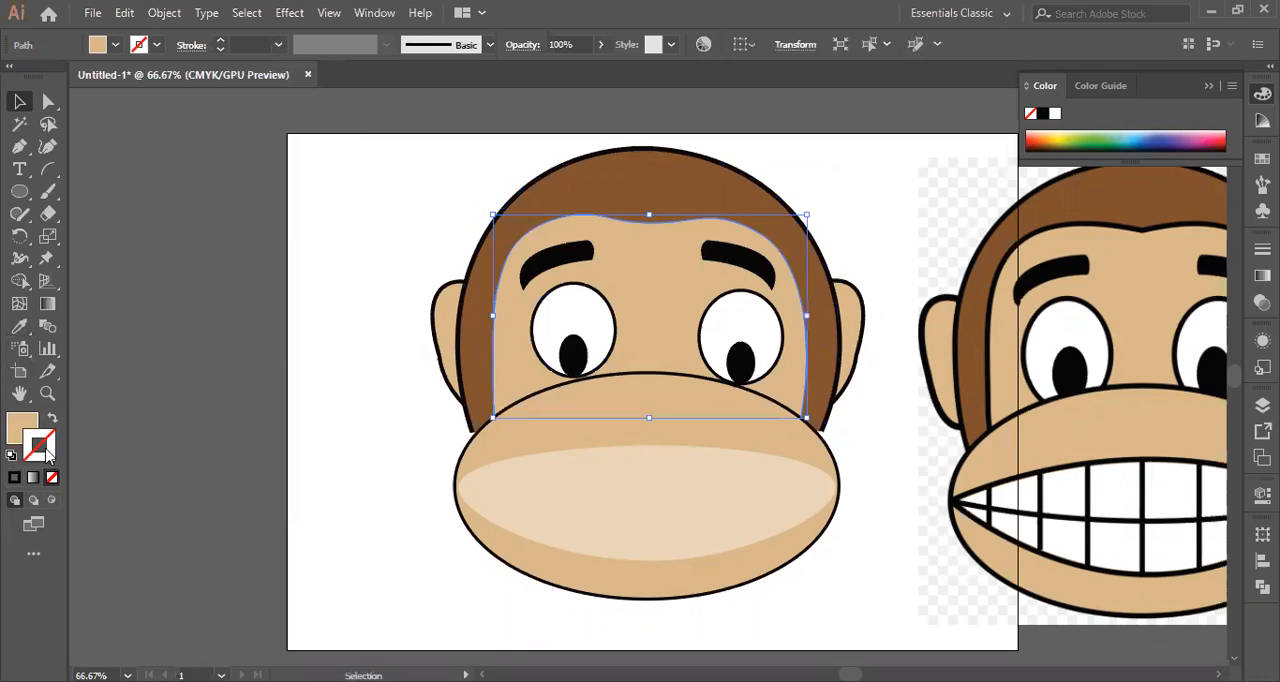
left_click(19, 326)
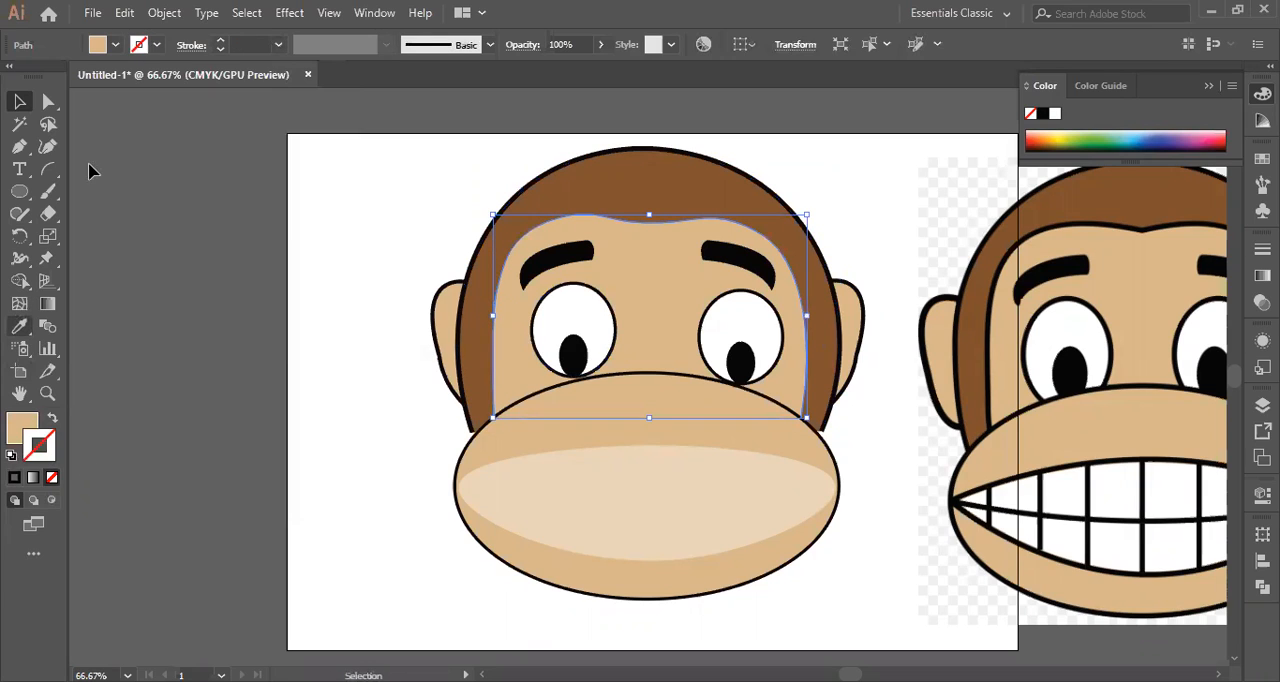
double_click(35, 455)
left_click(836, 232)
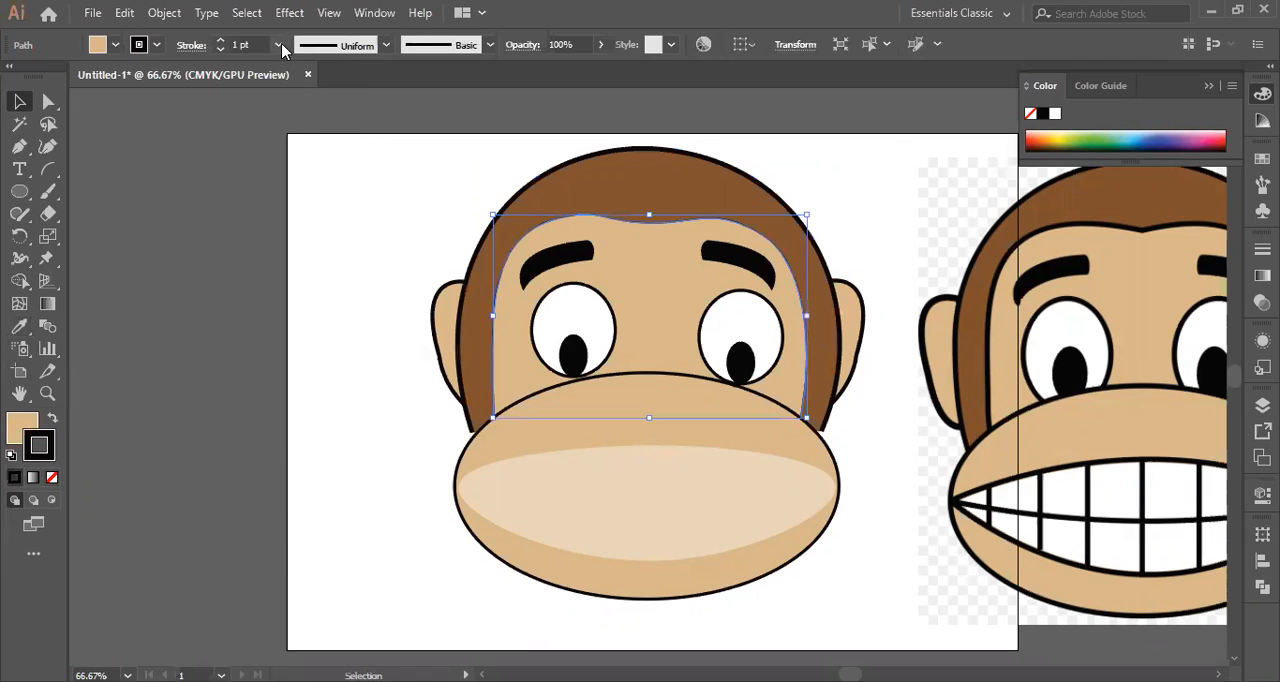
left_click(278, 45)
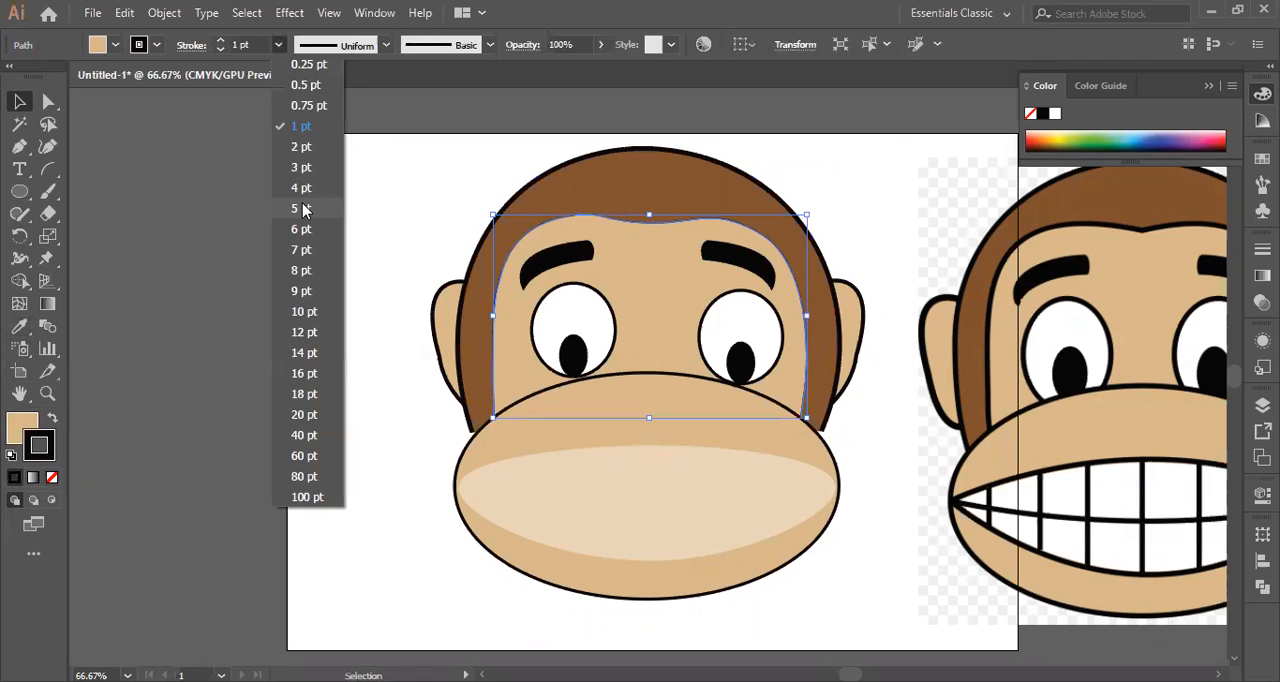
left_click(302, 209)
left_click(191, 262)
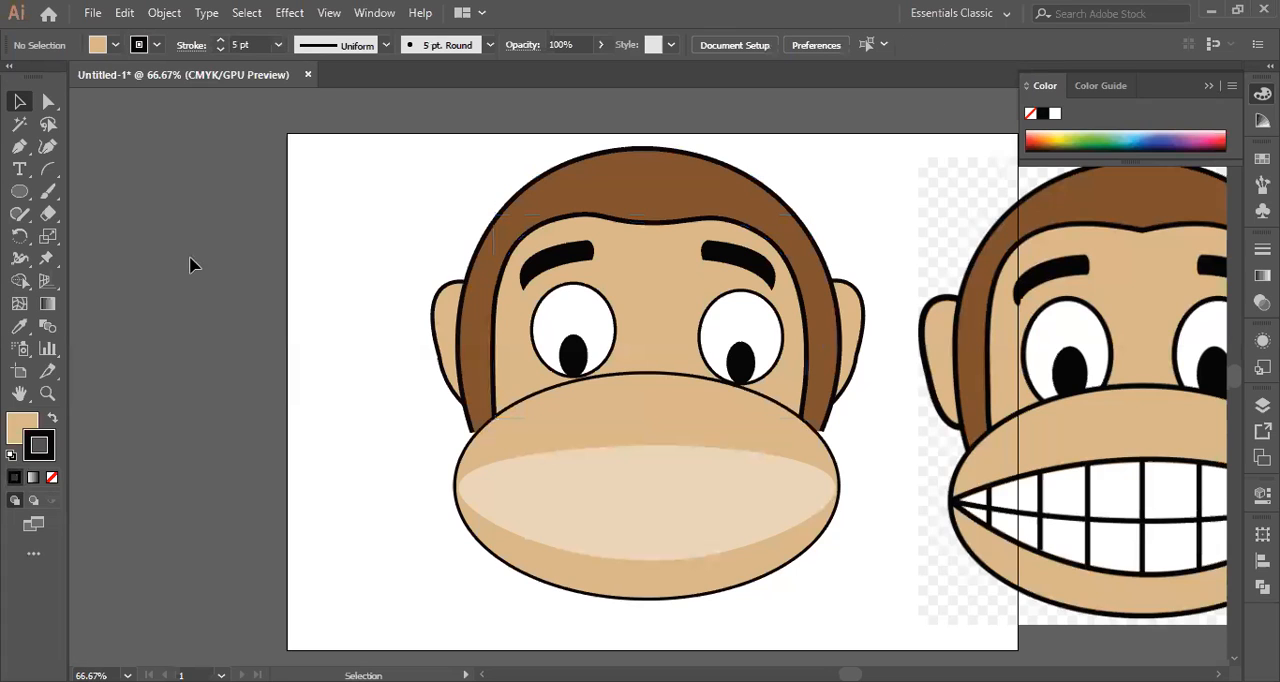
Nudge the white ellipse of the left eye down three increments towards the muzzle.
left_click(614, 355)
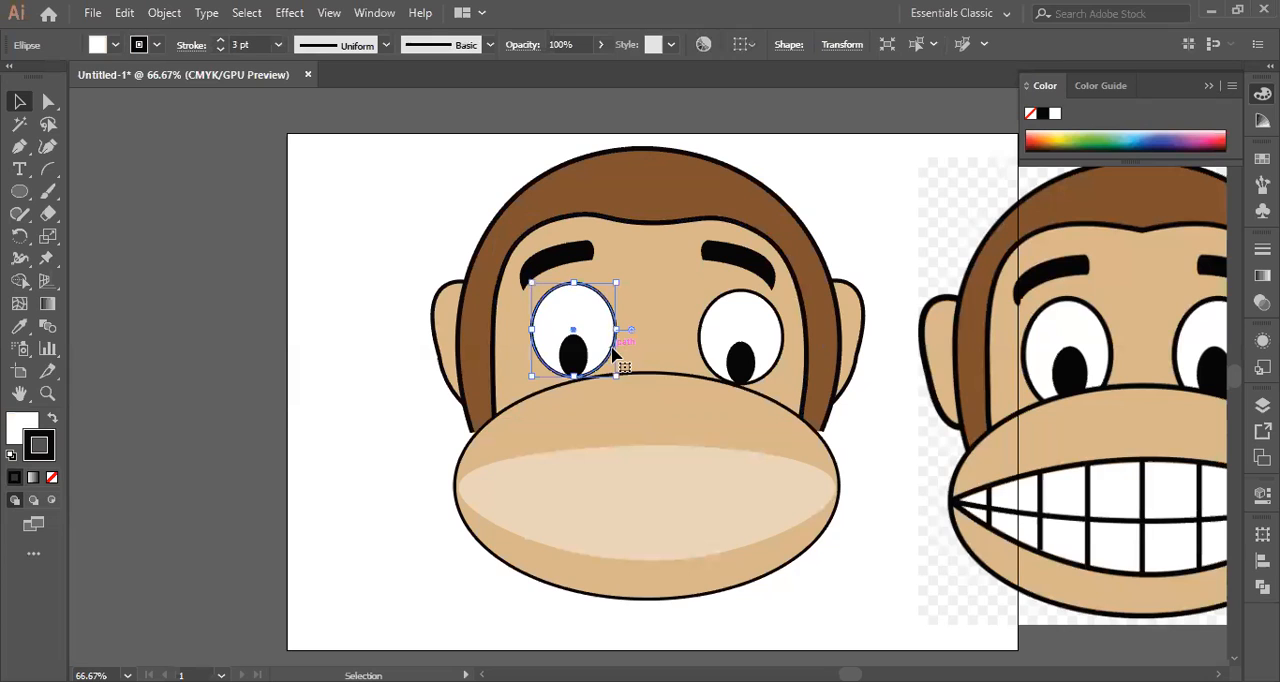
key("Down")
key("Down")
key("Down")
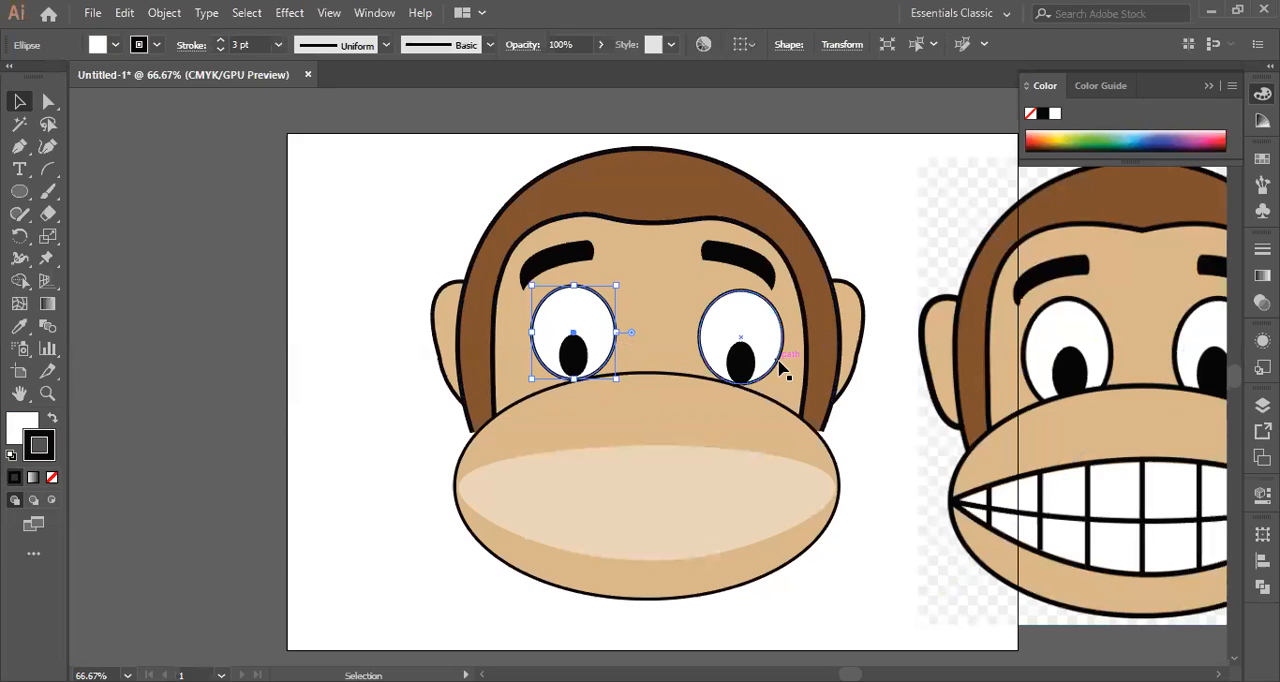
left_click(354, 250)
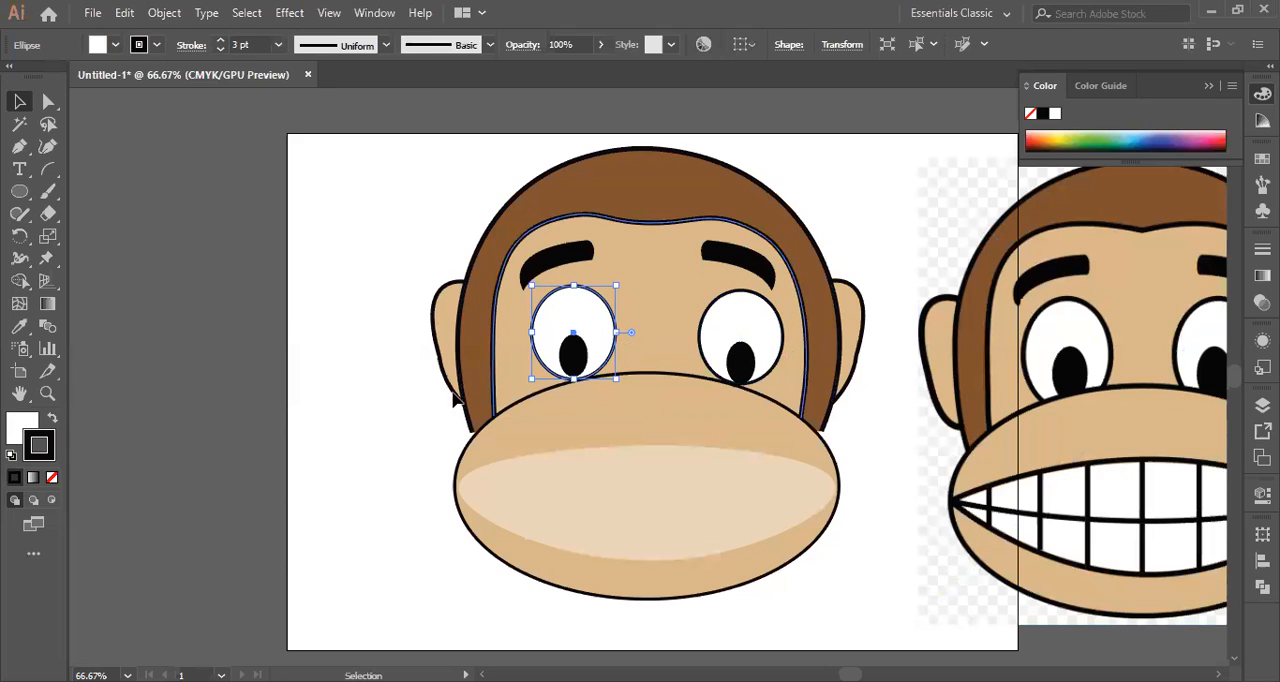
left_click(670, 518)
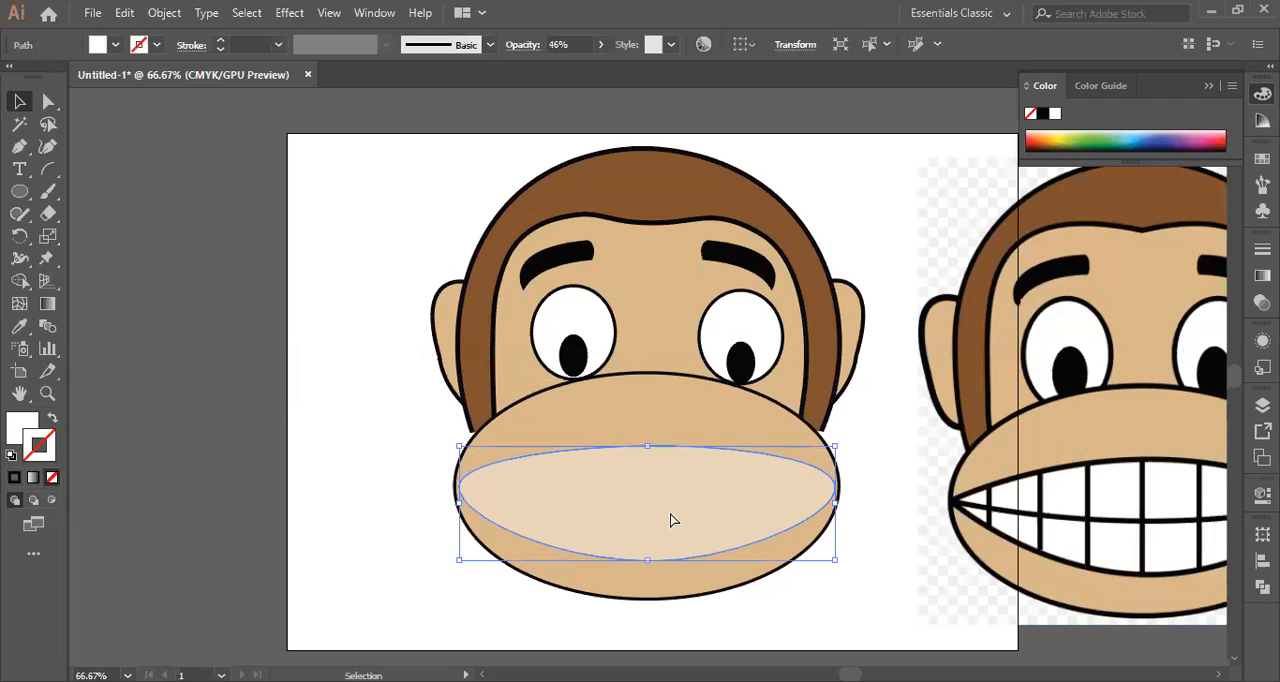
key("ctrl+shift+a")
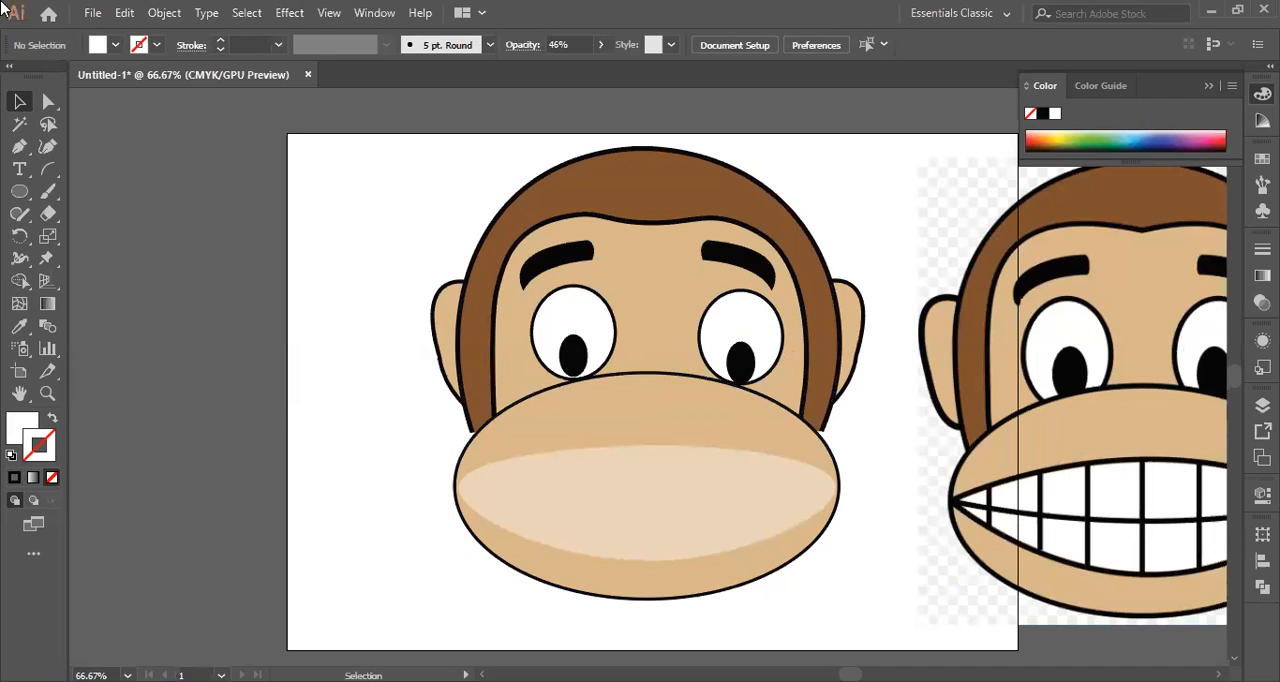
left_click(48, 169)
key("shift+grave")
left_click(457, 490)
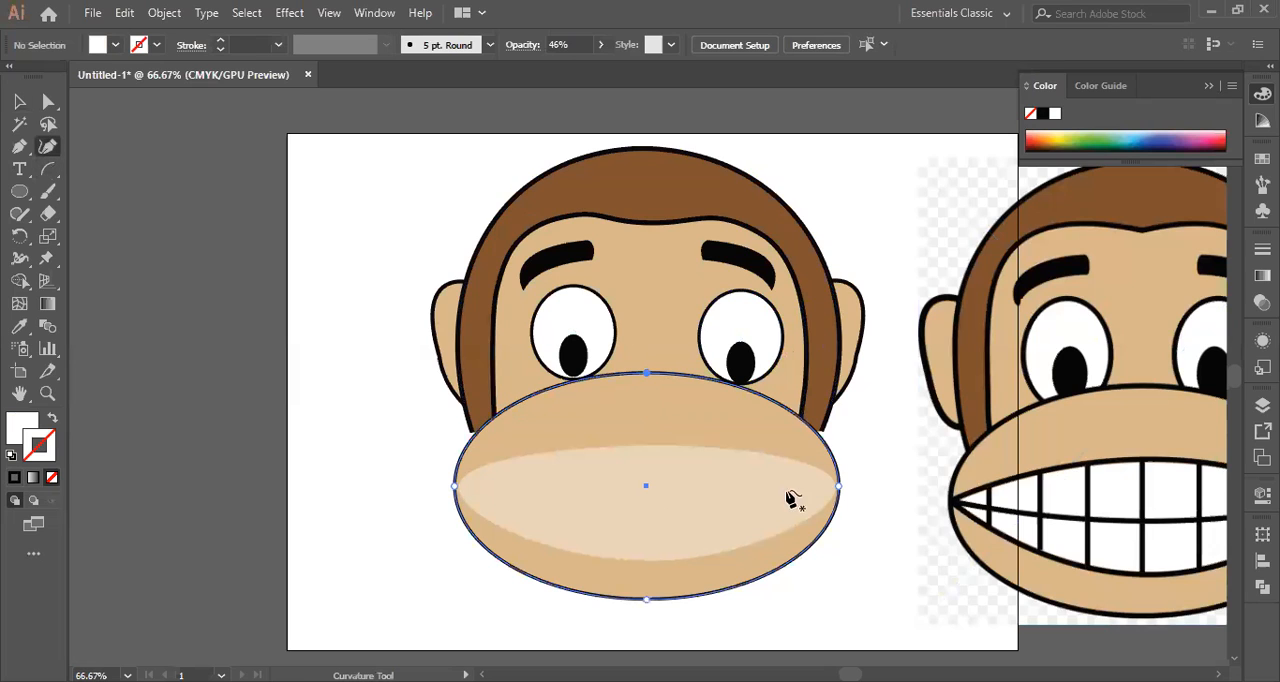
left_click(463, 494)
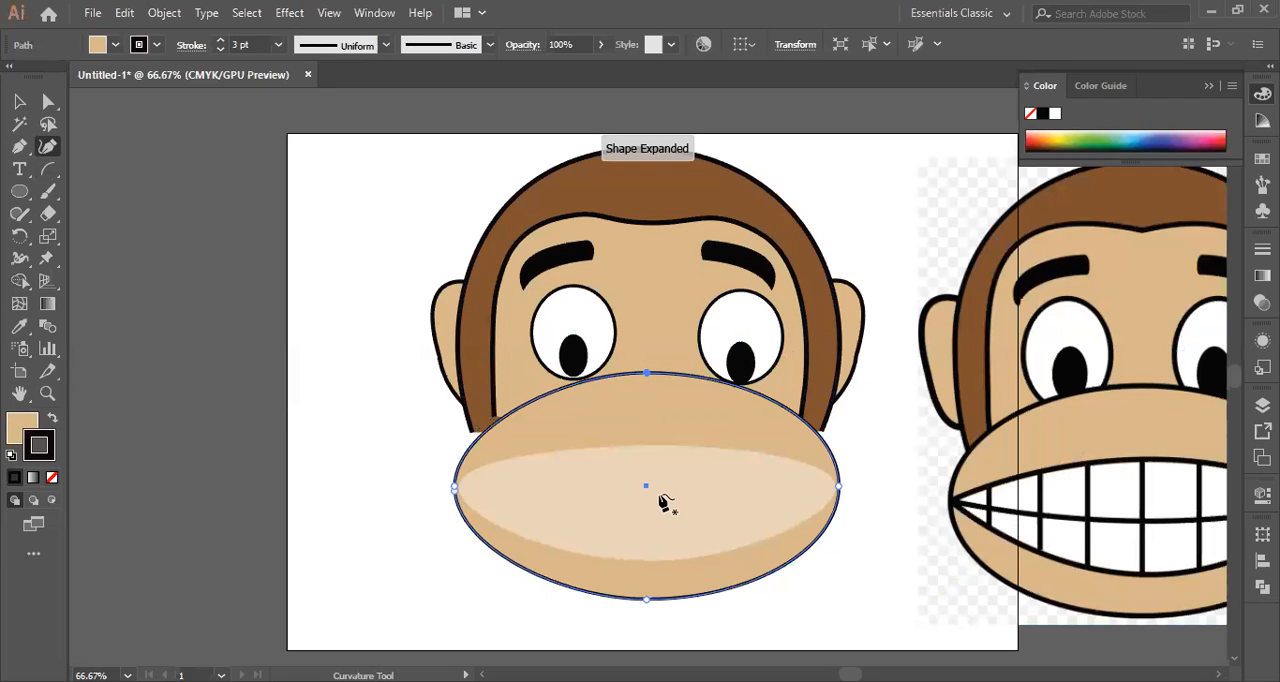
left_click(660, 505, "ctrl")
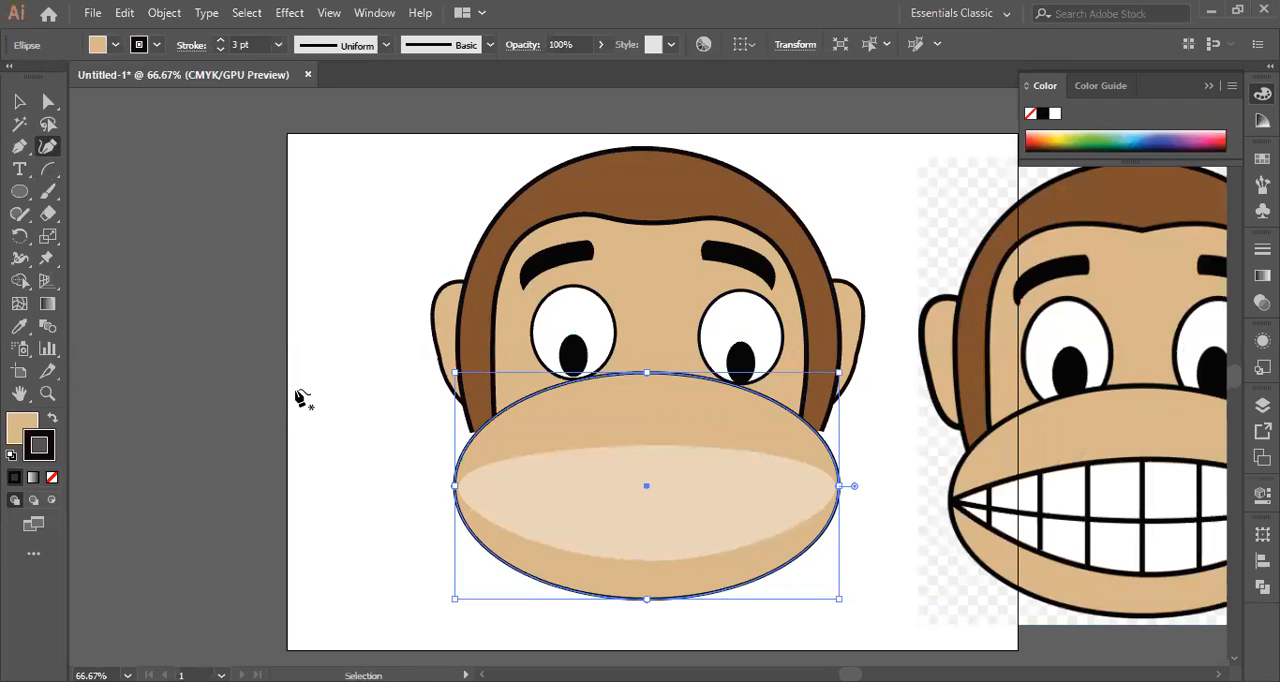
left_click(16, 103)
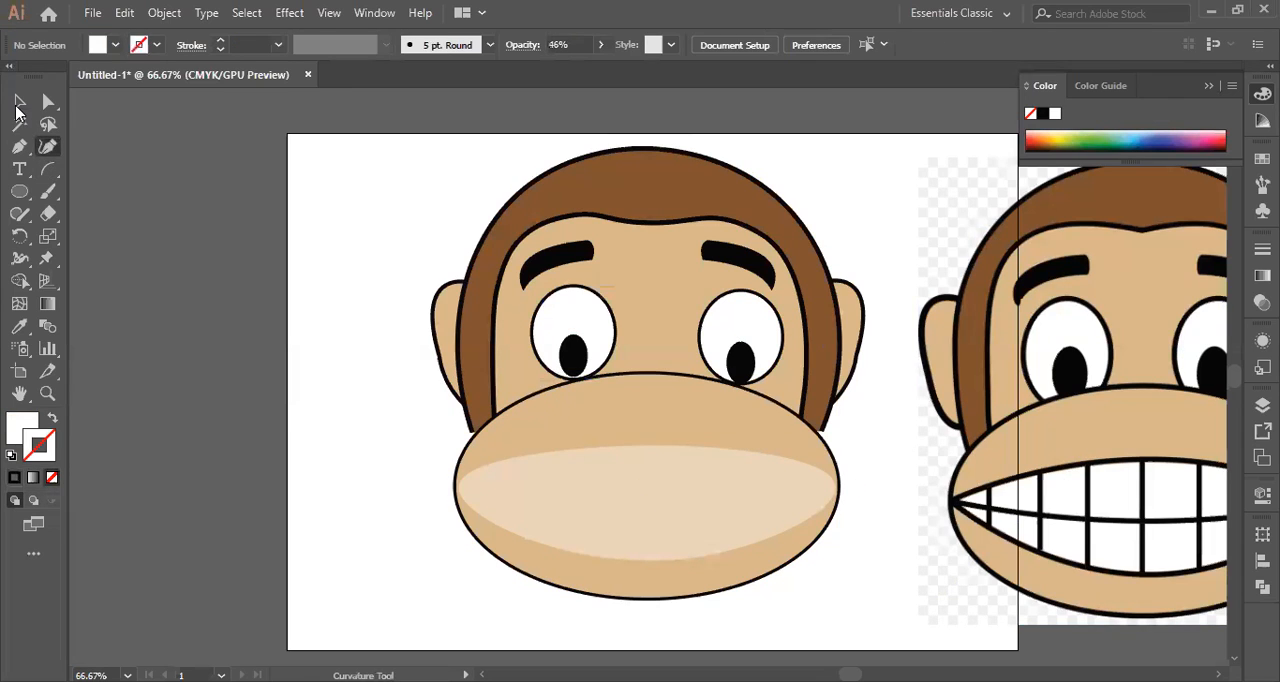
Draw a slightly downward-bowed line across the pale mouth from corner to corner with the Curvature tool and the muzzle's 3 pt black stroke.
left_click(468, 452)
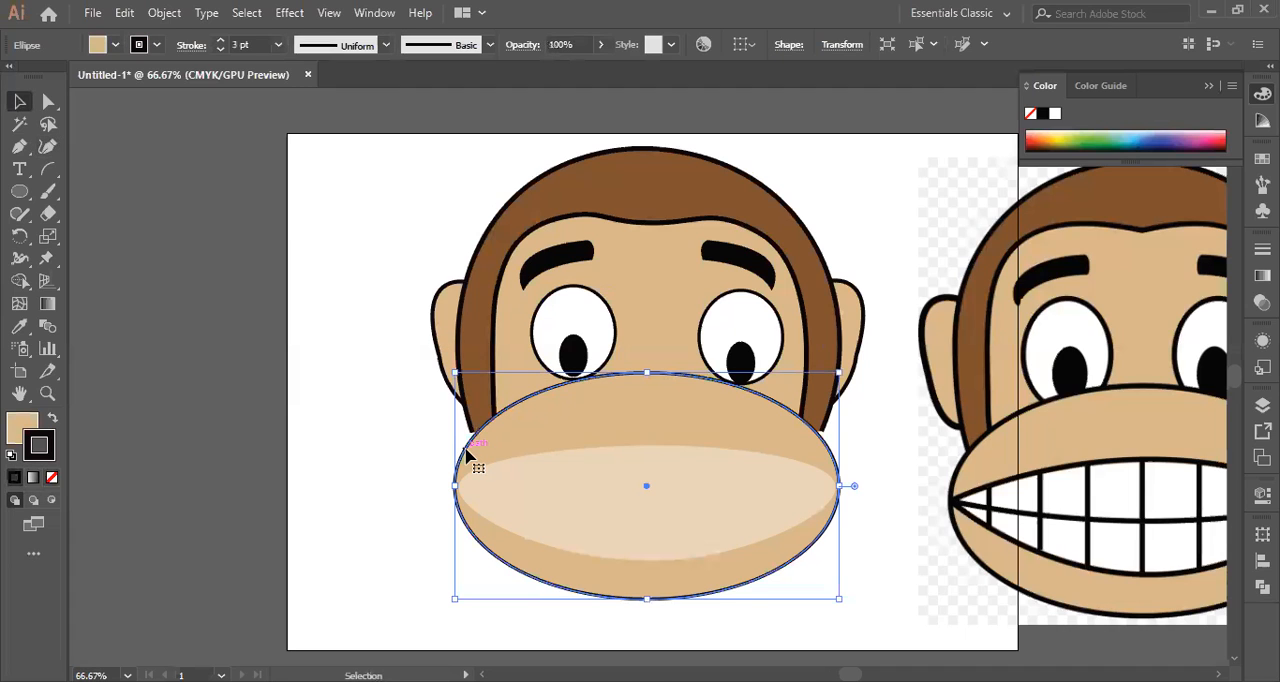
key("ctrl+shift+a")
left_click(48, 147)
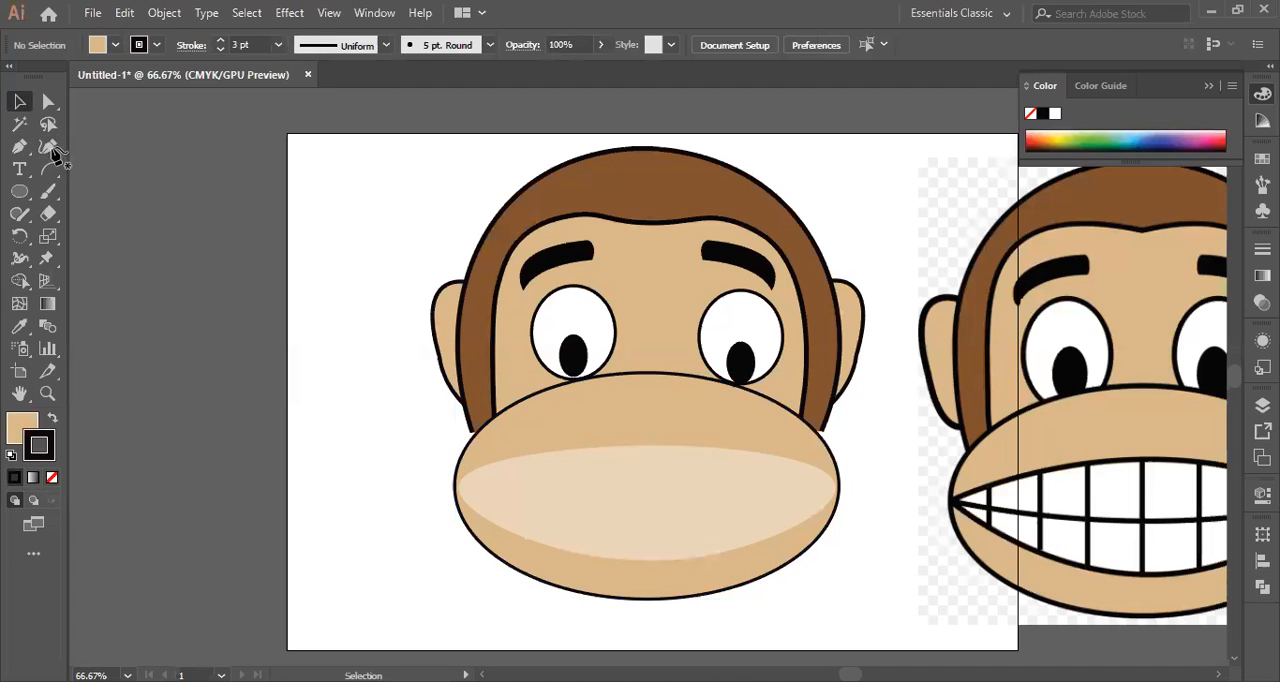
left_click(459, 488)
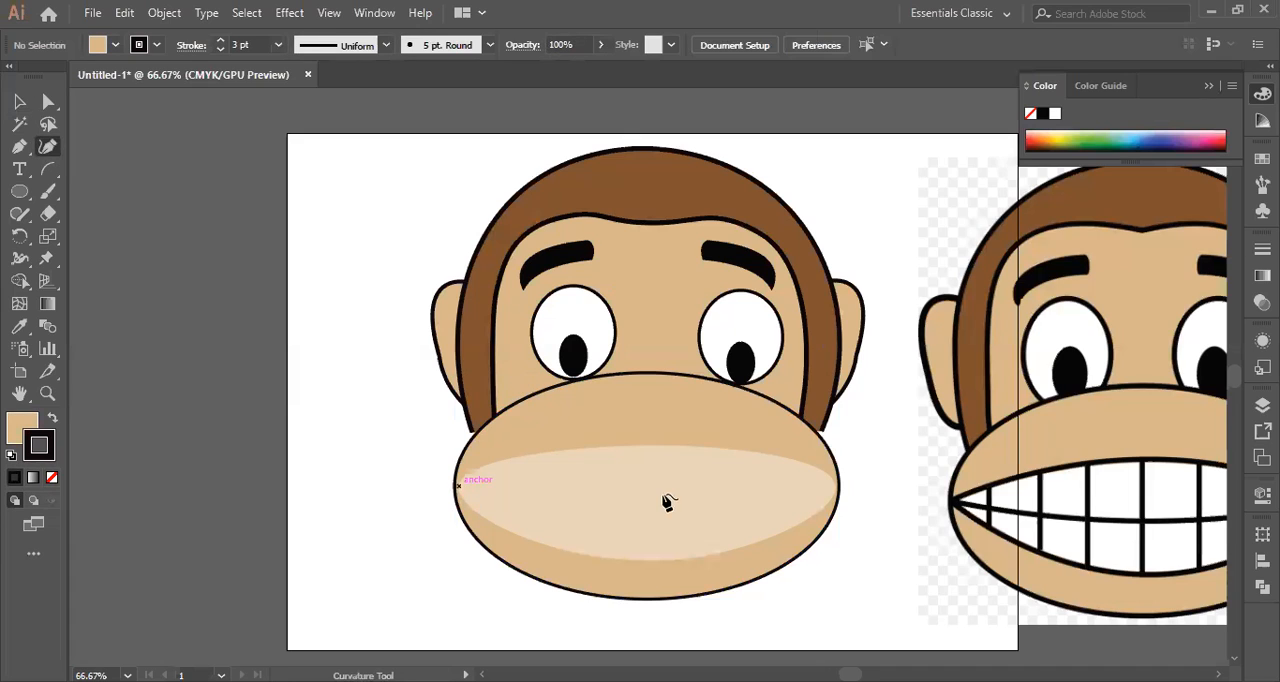
left_click(832, 491)
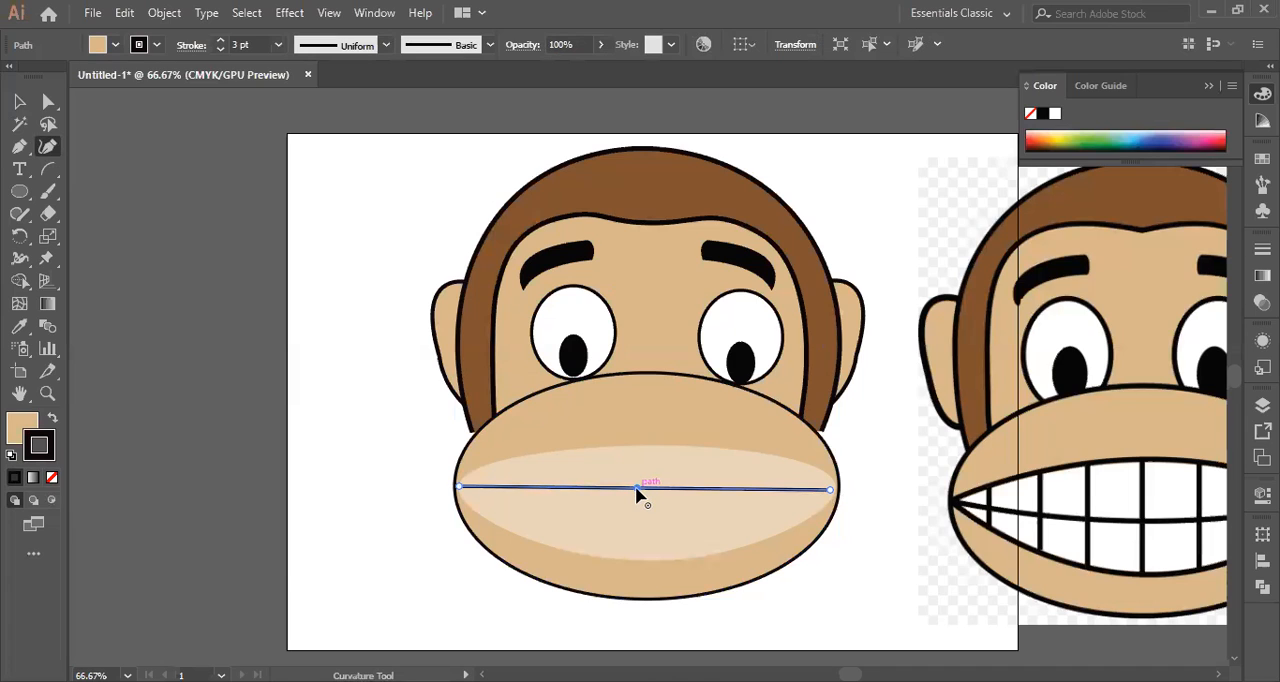
left_click_drag(636, 490, 638, 502)
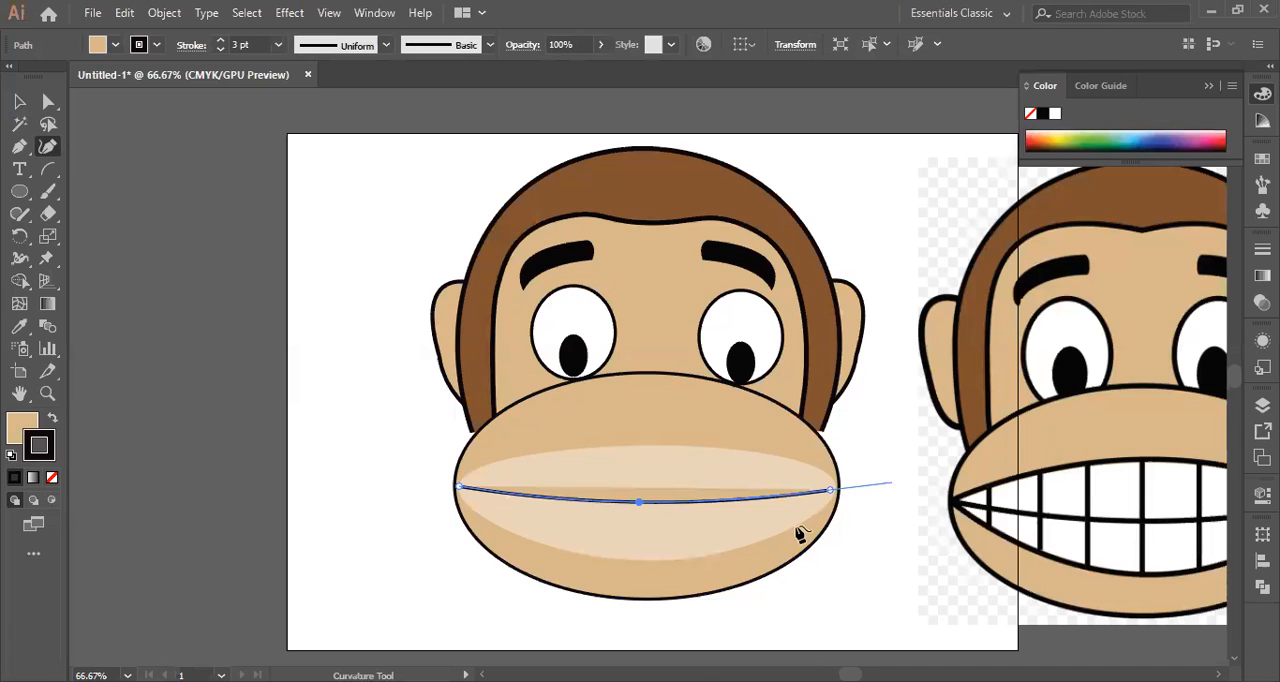
Remove the fill from the curved mouth line, keeping its black stroke, and deselect it.
left_click(18, 428)
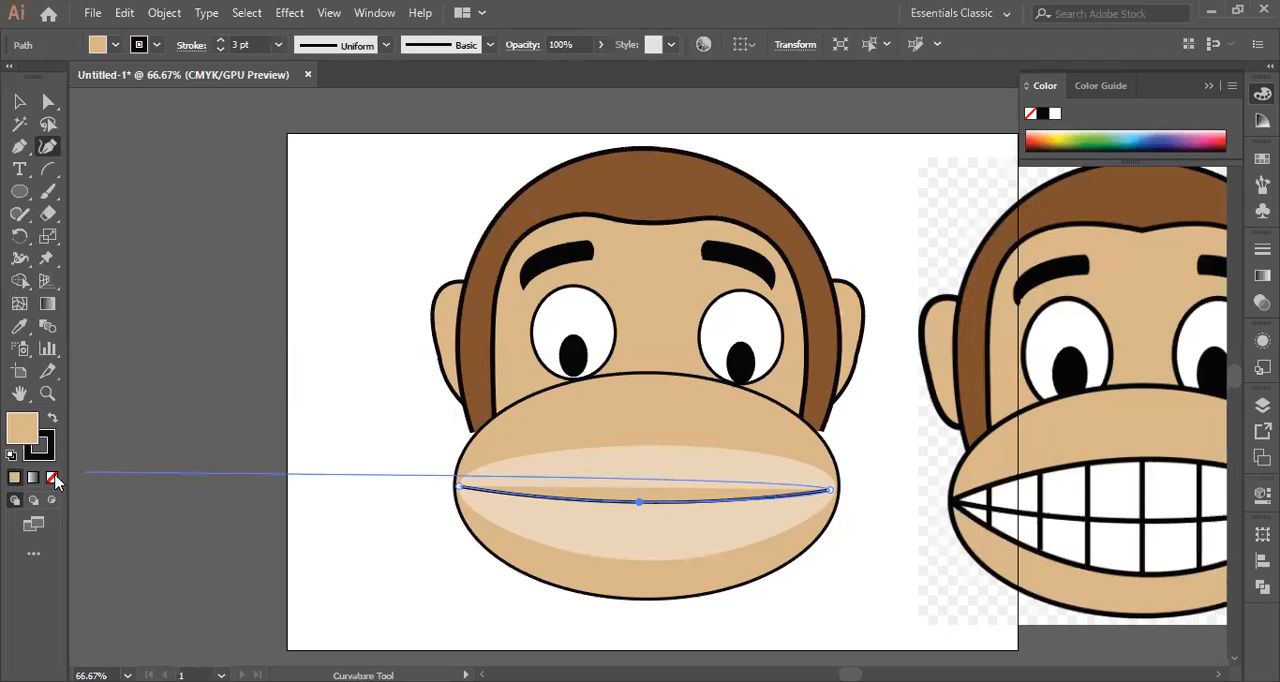
key("/")
left_click(20, 102)
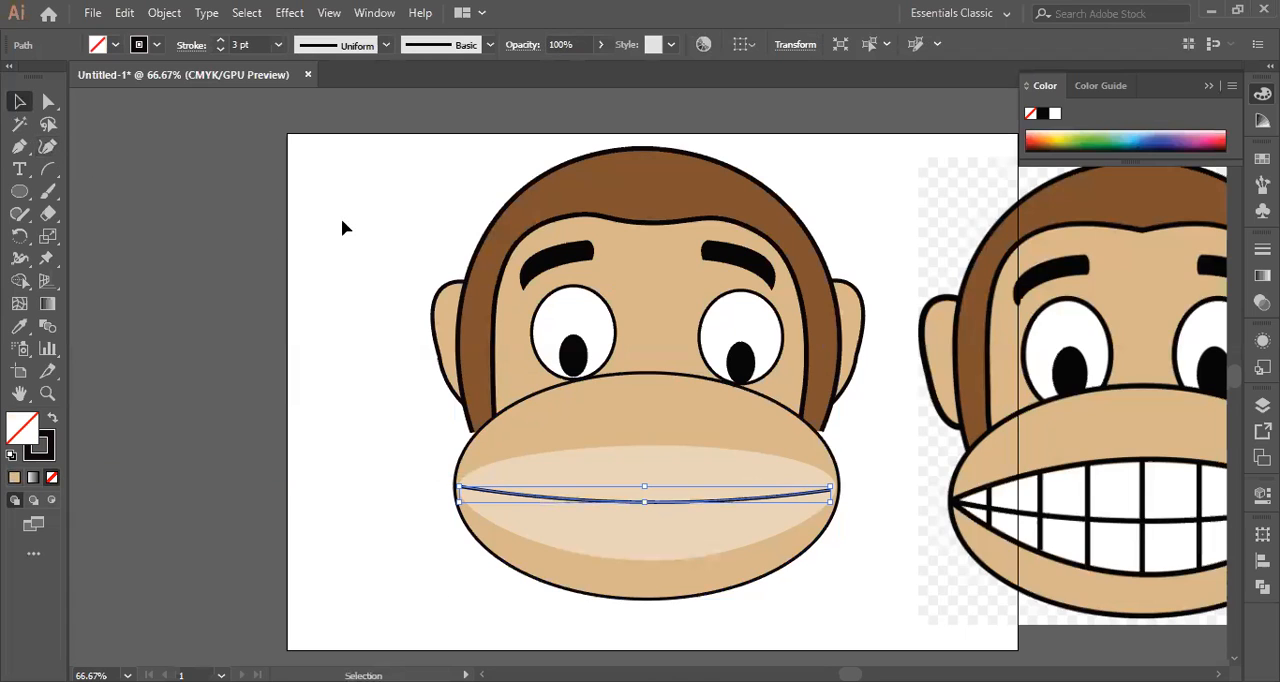
left_click(342, 228)
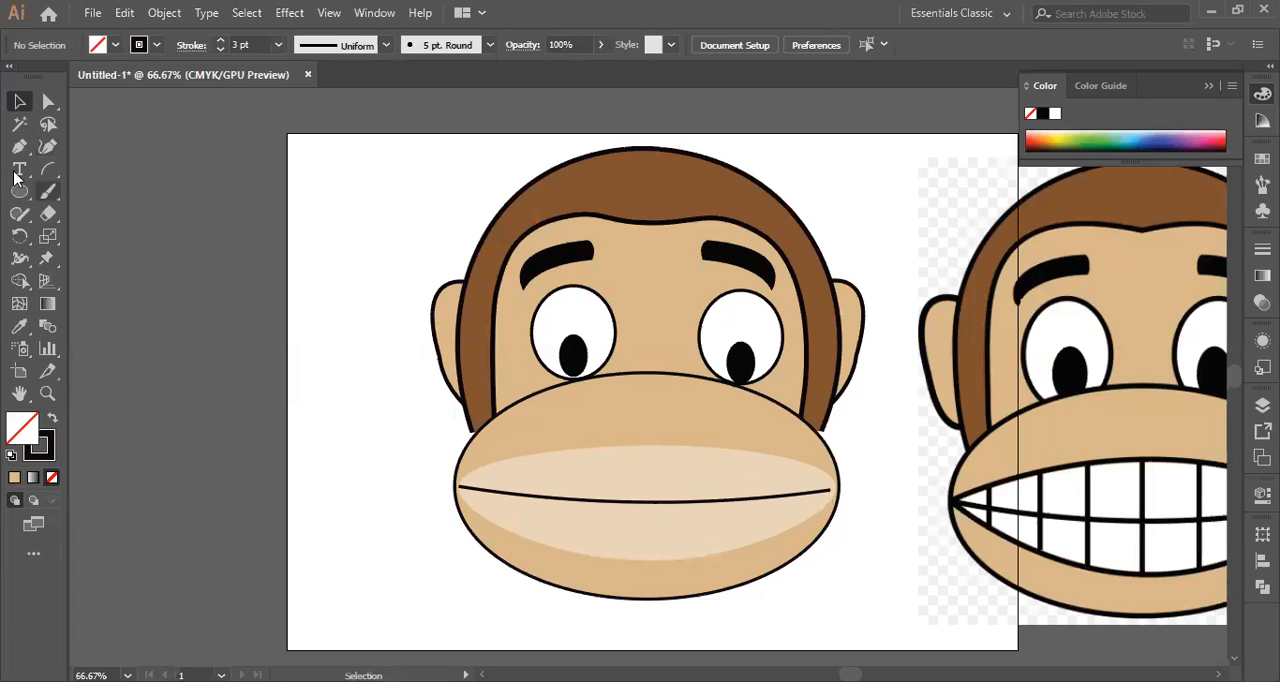
Activate the Line Segment tool for drawing straight lines on the mouth.
key("t")
right_click(53, 178)
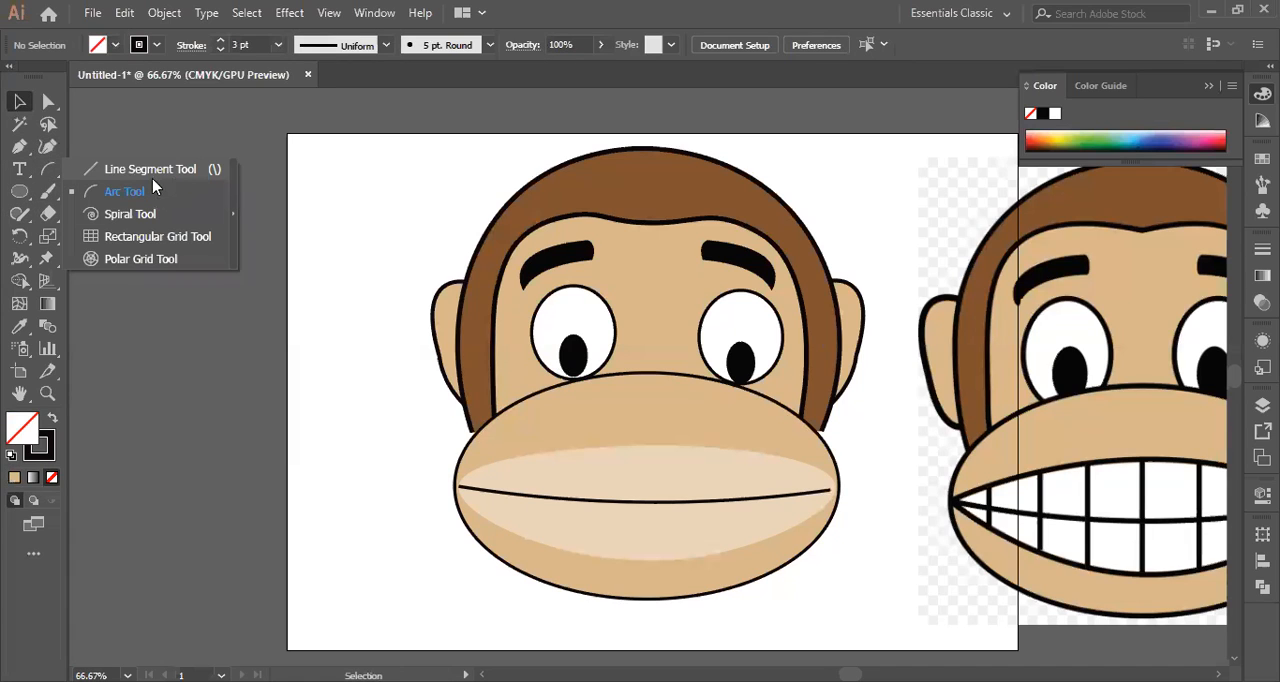
left_click(156, 172)
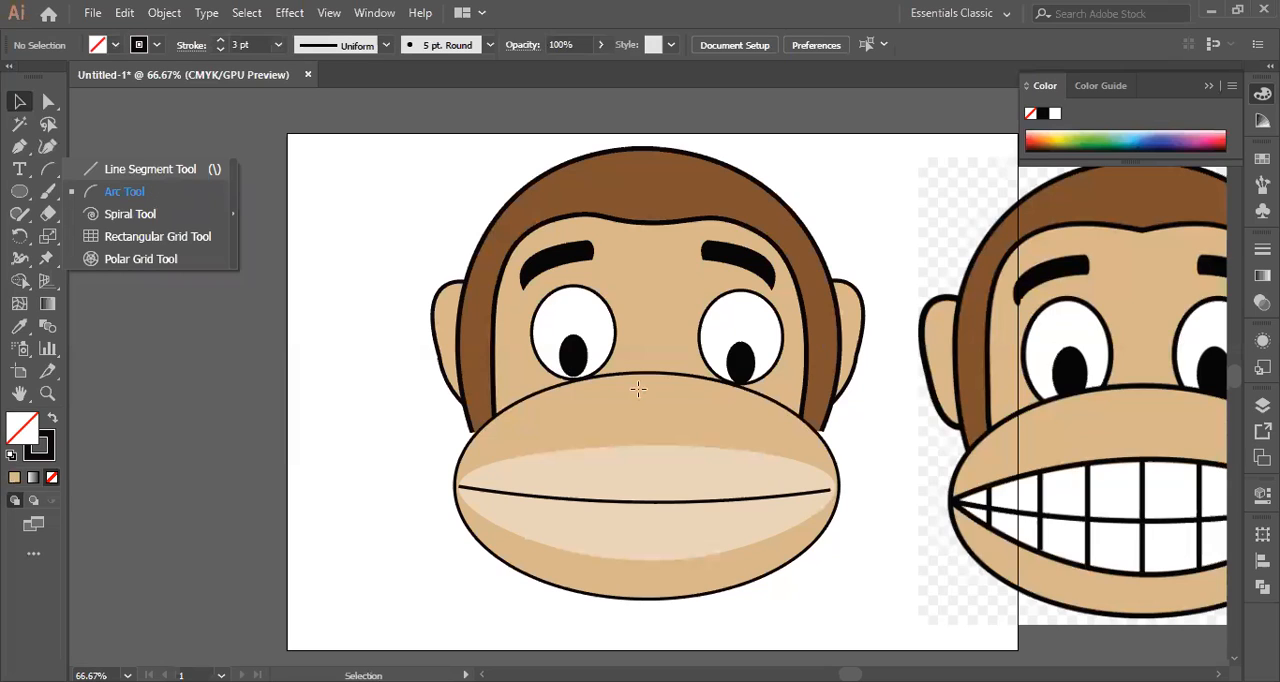
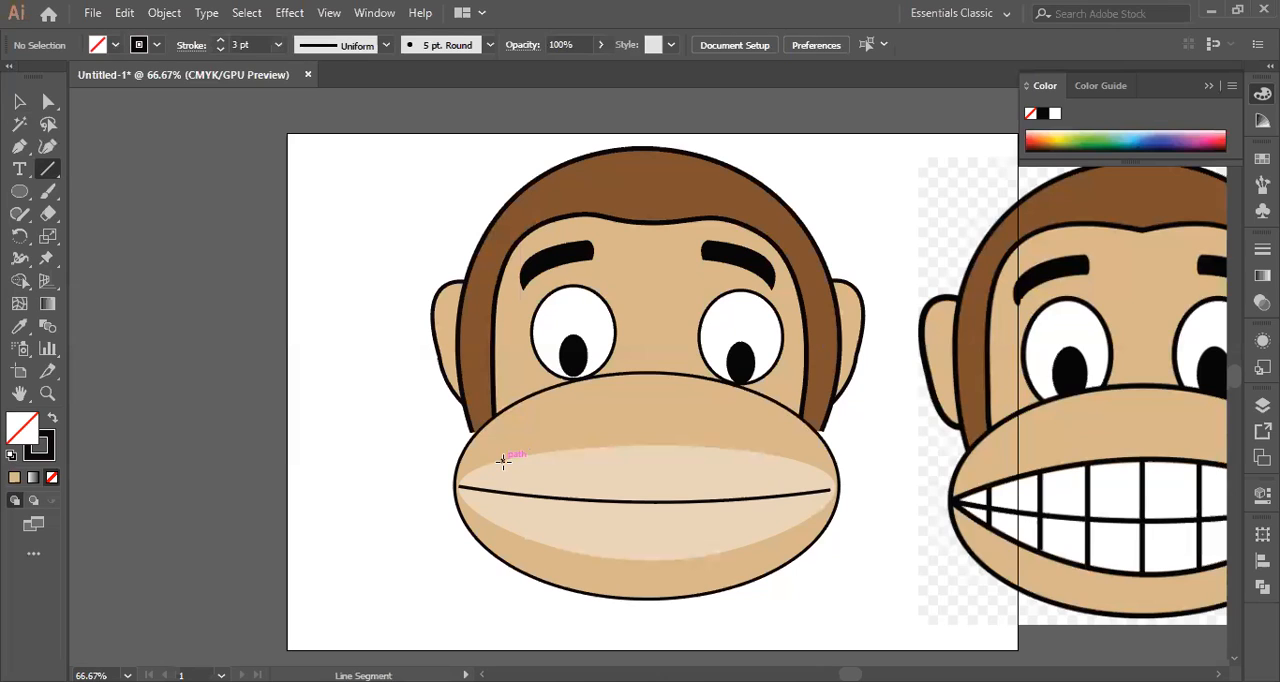
Draw seven vertical lines across the pale mouth, from its upper edge to its lower edge, to divide the teeth.
left_click_drag(503, 459, 502, 528)
left_click_drag(556, 452, 556, 543)
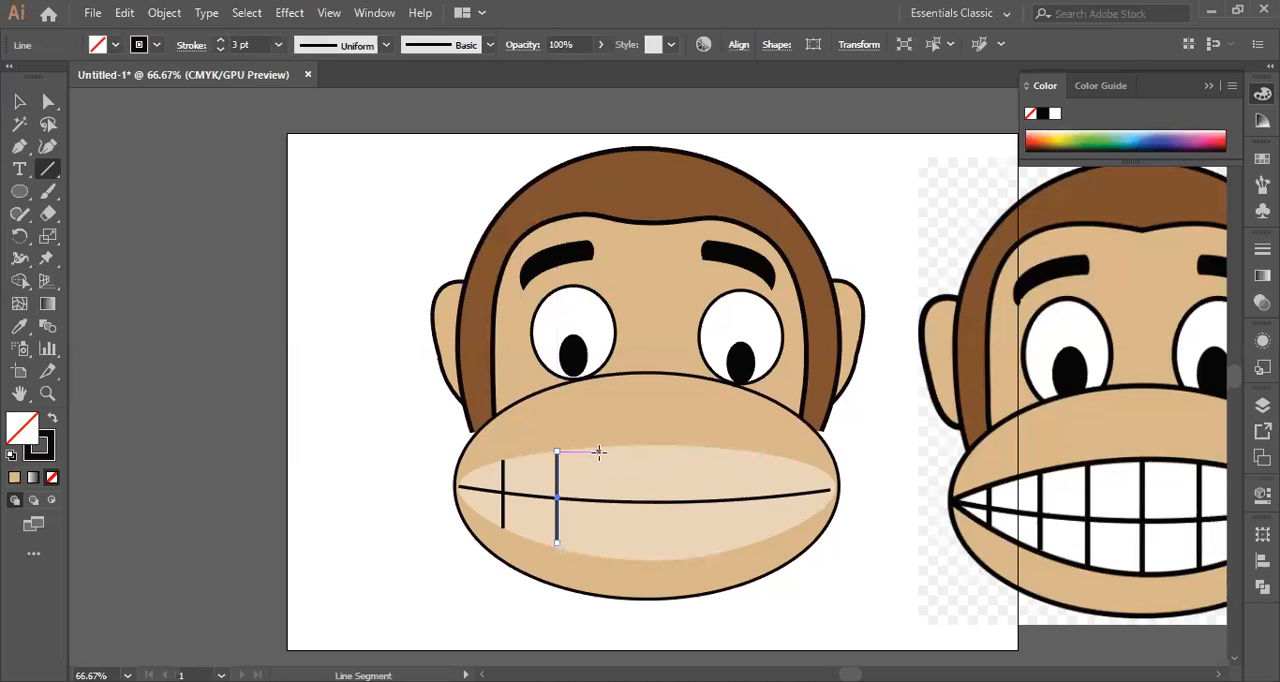
left_click_drag(599, 447, 597, 556)
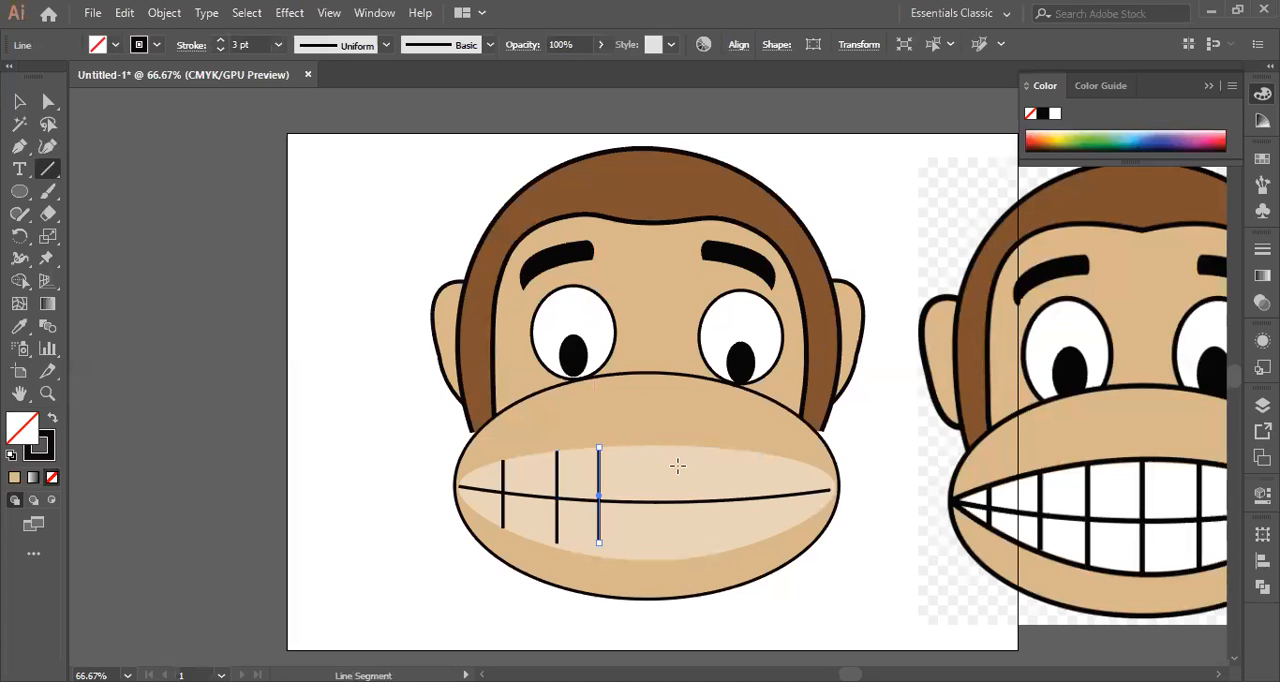
key("ctrl+z")
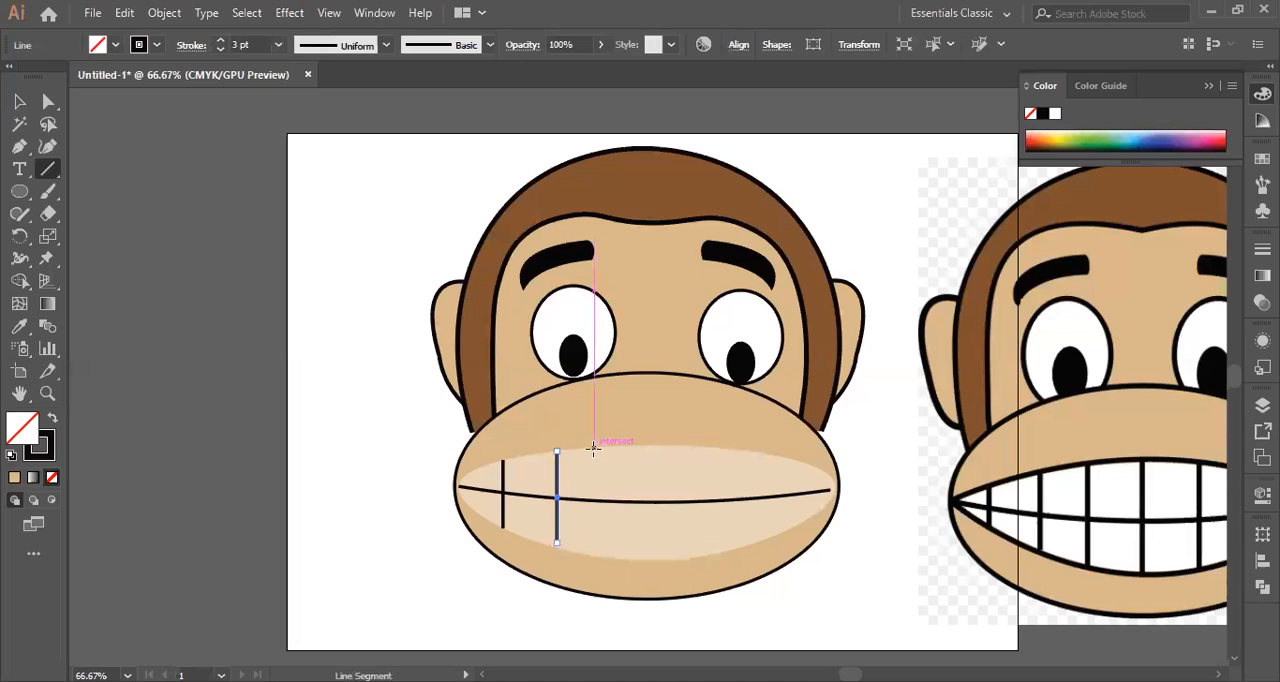
left_click_drag(594, 448, 586, 555)
left_click_drag(639, 447, 632, 560)
left_click_drag(683, 446, 683, 558)
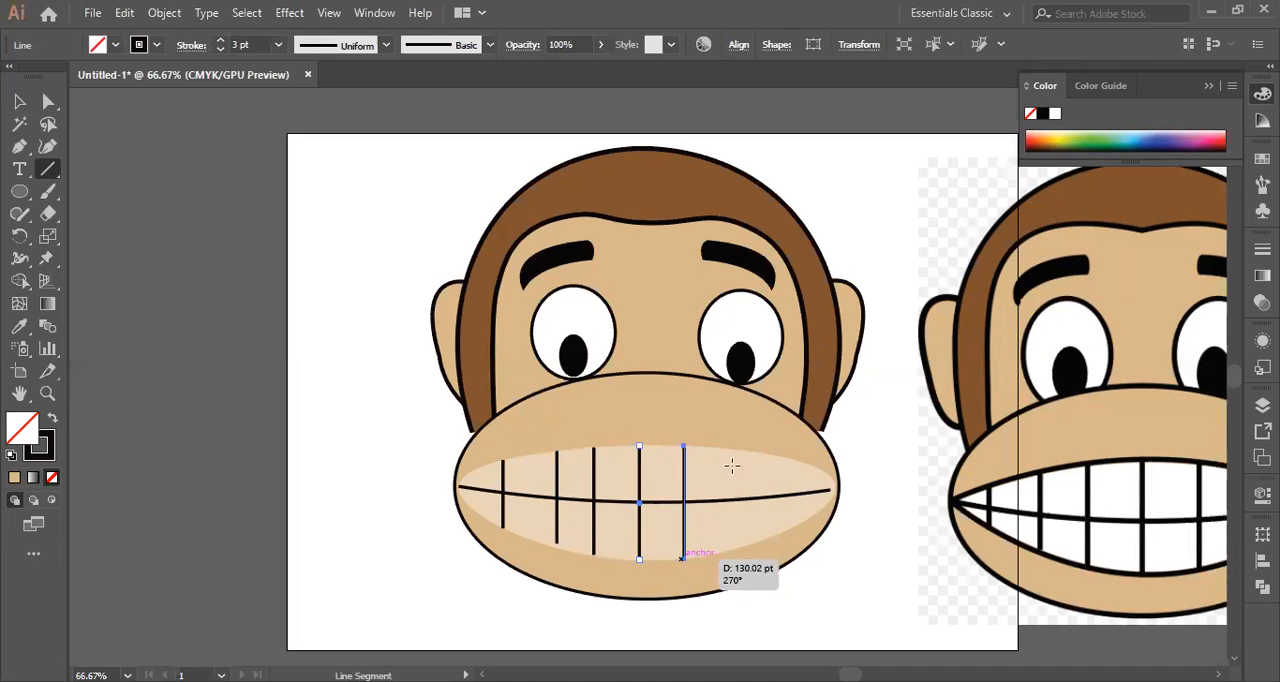
left_click_drag(730, 451, 740, 549)
left_click_drag(778, 464, 777, 535)
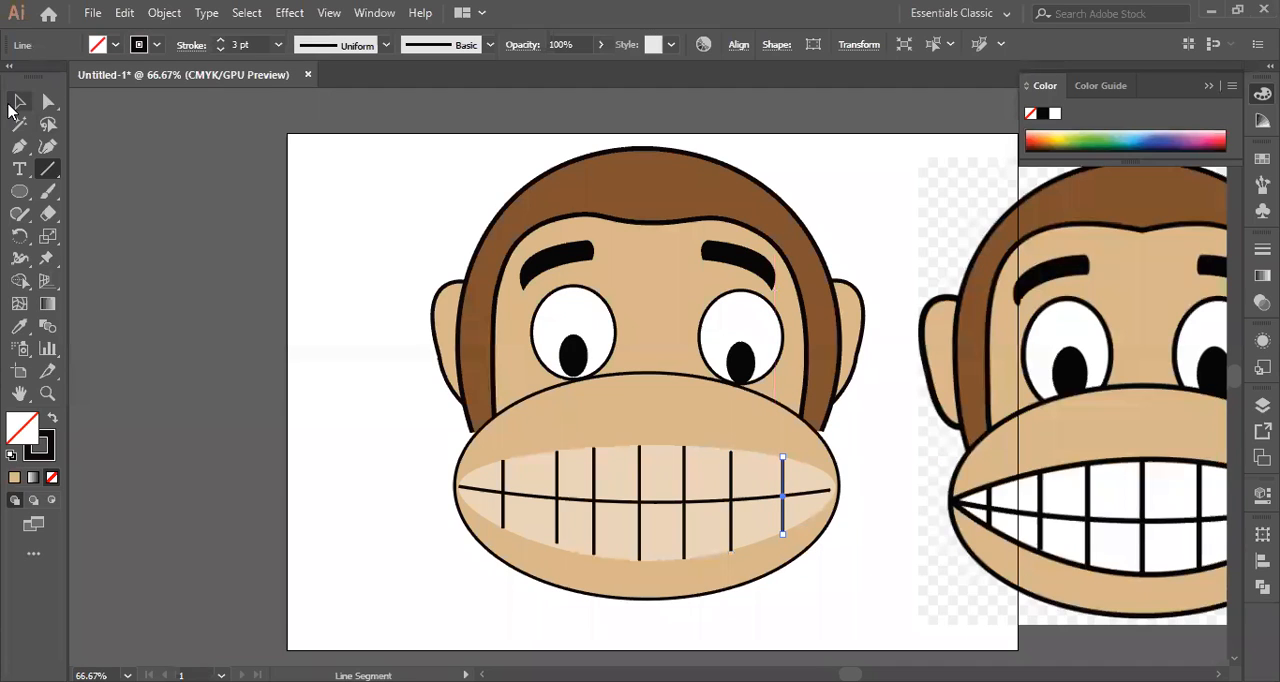
Stretch the curved mouth line slightly to meet the right mouth corner and extend the second tooth line down to the mouth's lower edge.
left_click(19, 101)
left_click(375, 270)
left_click(831, 493)
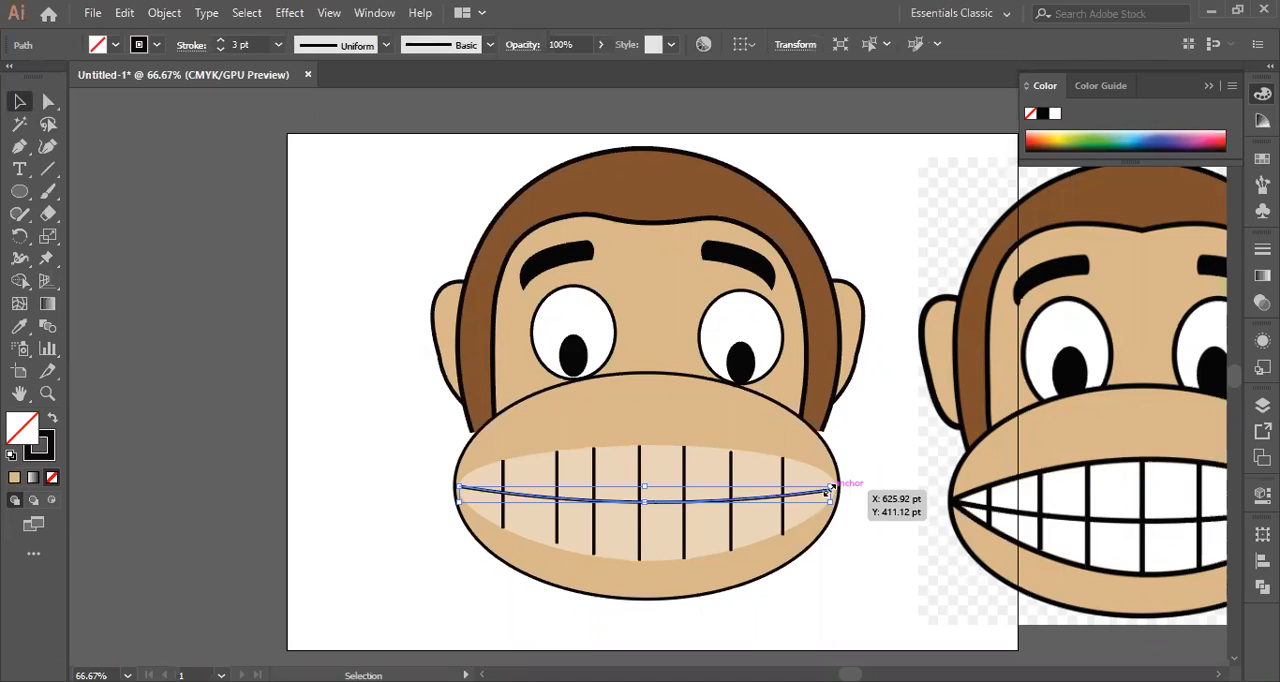
left_click_drag(831, 490, 836, 488)
left_click(878, 454)
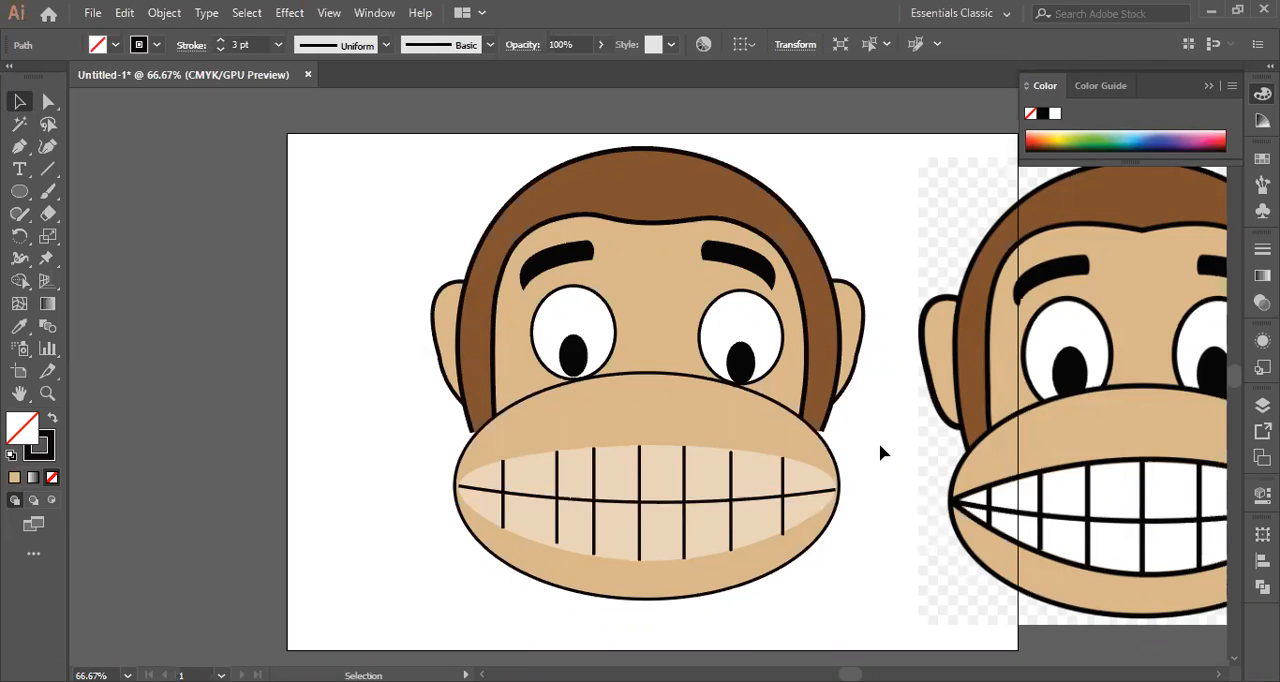
left_click(556, 546)
left_click_drag(556, 544, 557, 548)
Give the mouth shape and the muzzle ellipse a near-black 050103 stroke of 4 pt, and deselect them.
left_click(610, 447)
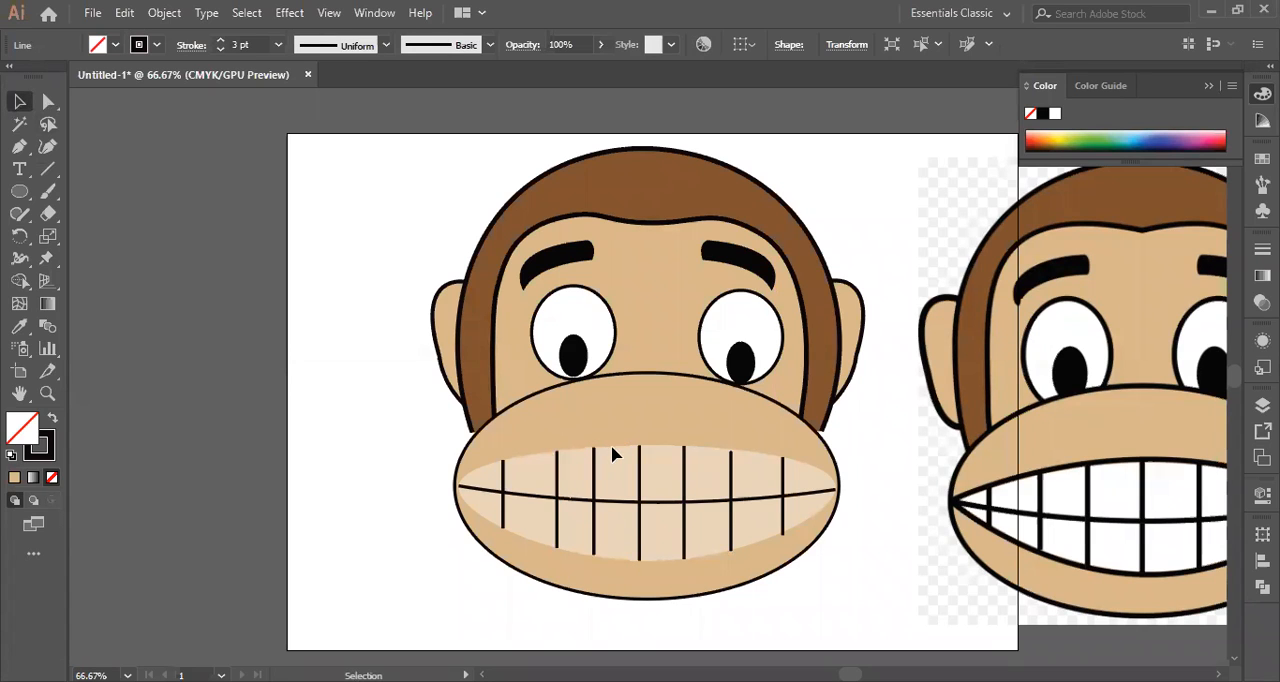
left_click(613, 453)
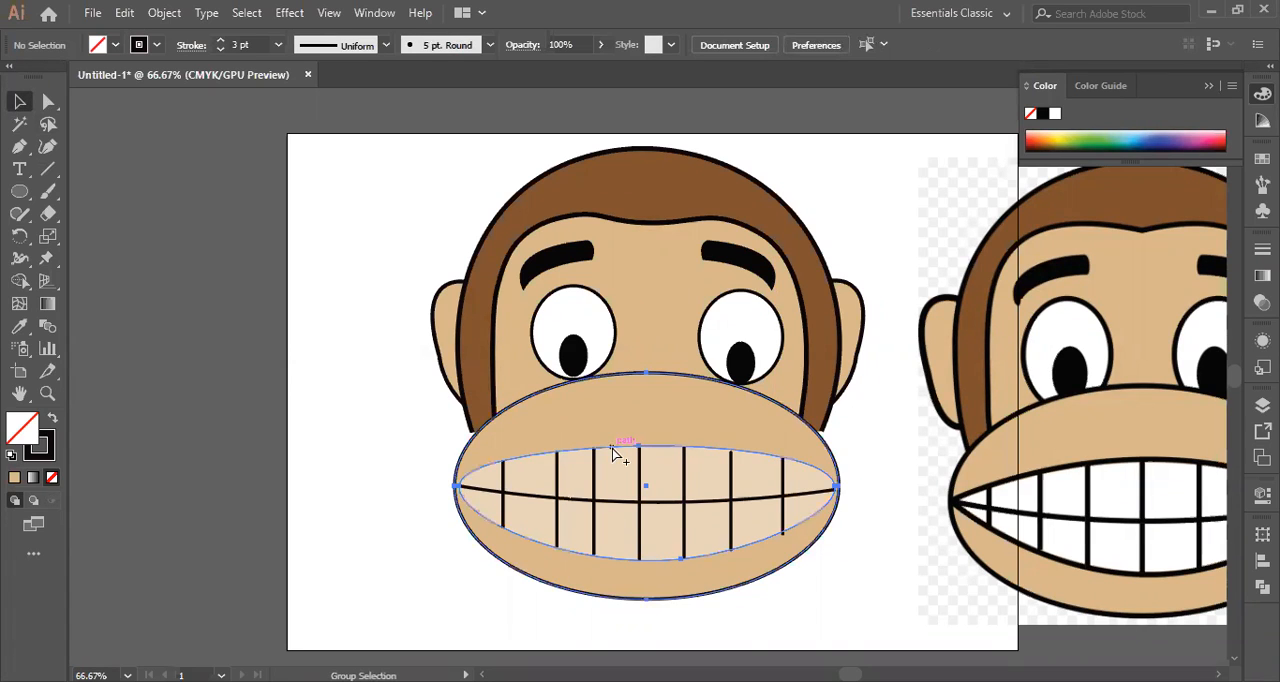
double_click(52, 448)
type("050103")
key("Return")
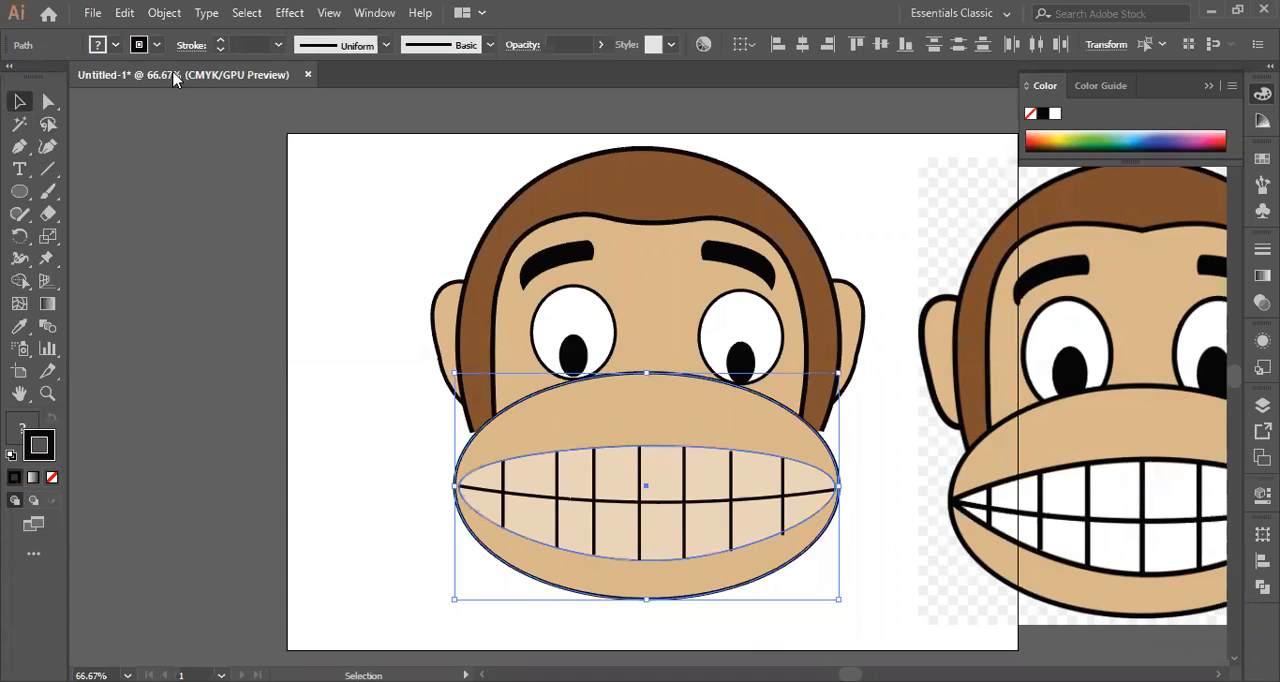
left_click(279, 46)
left_click(301, 188)
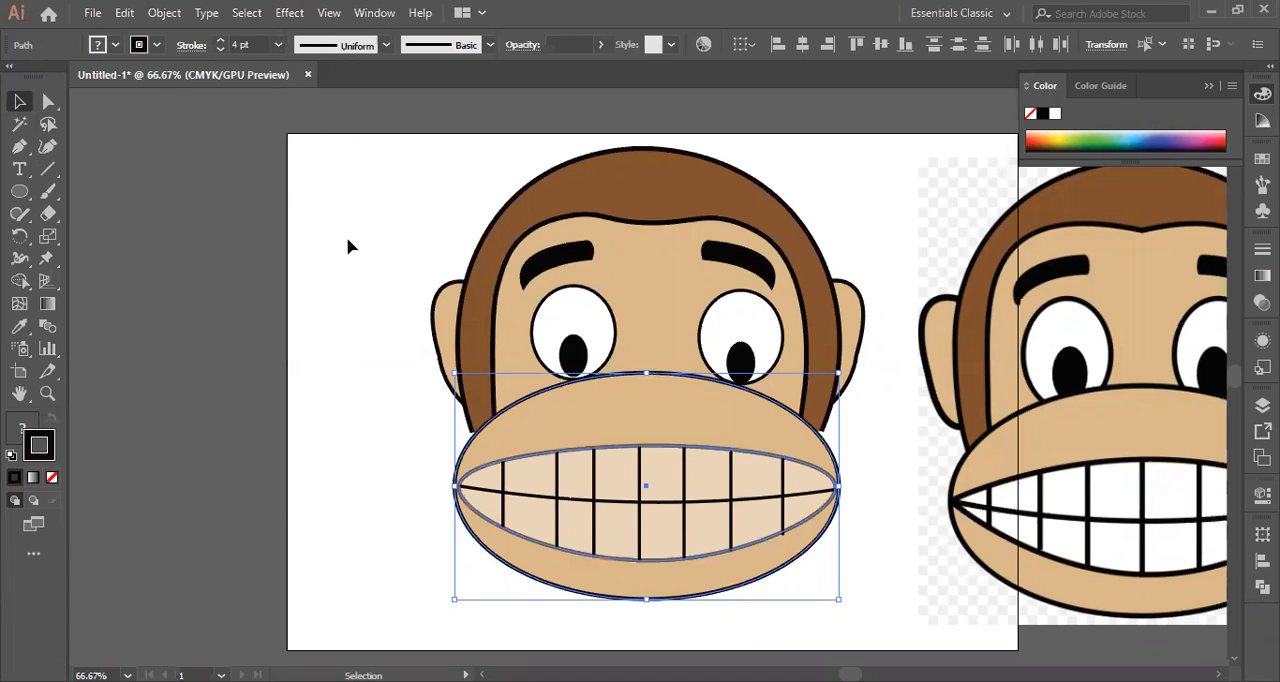
left_click(349, 246)
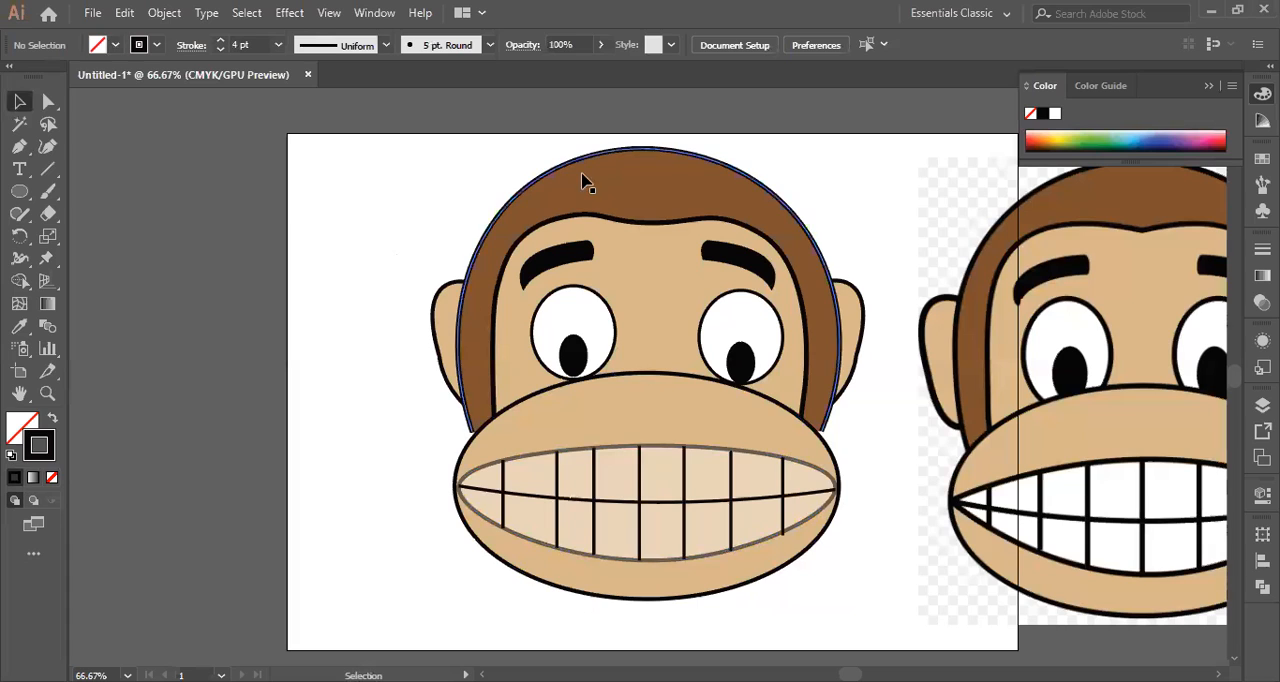
left_click(823, 468)
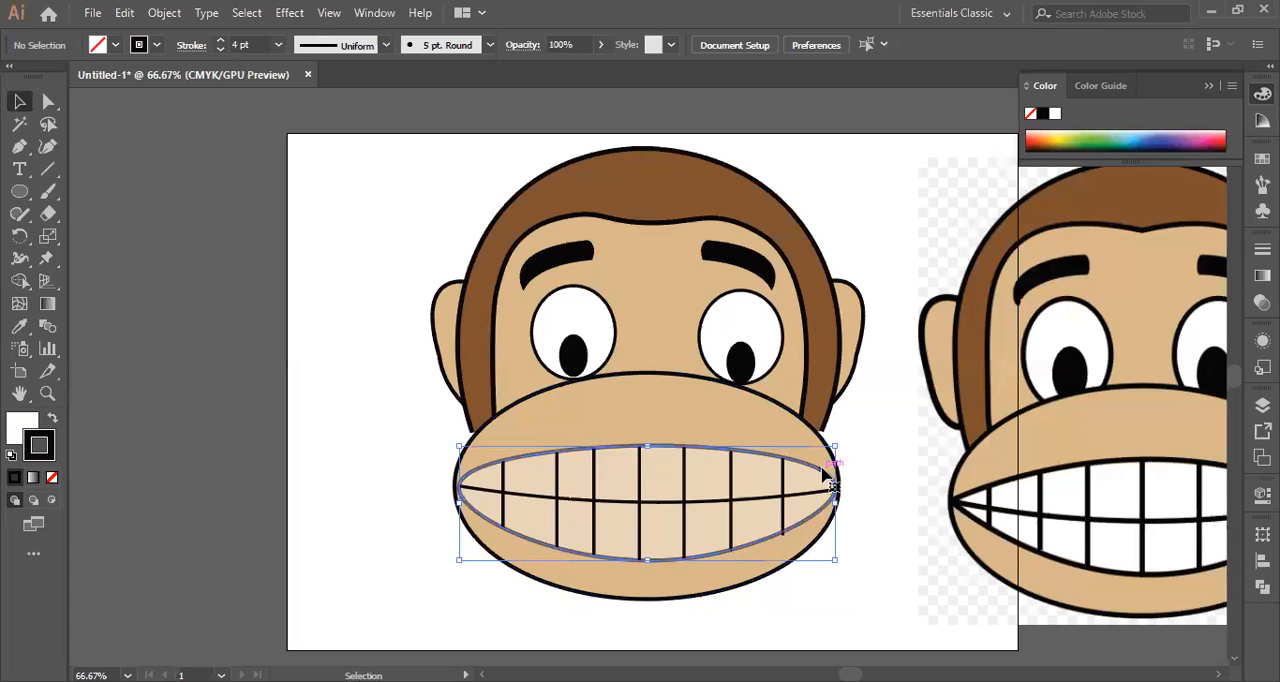
left_click(366, 383)
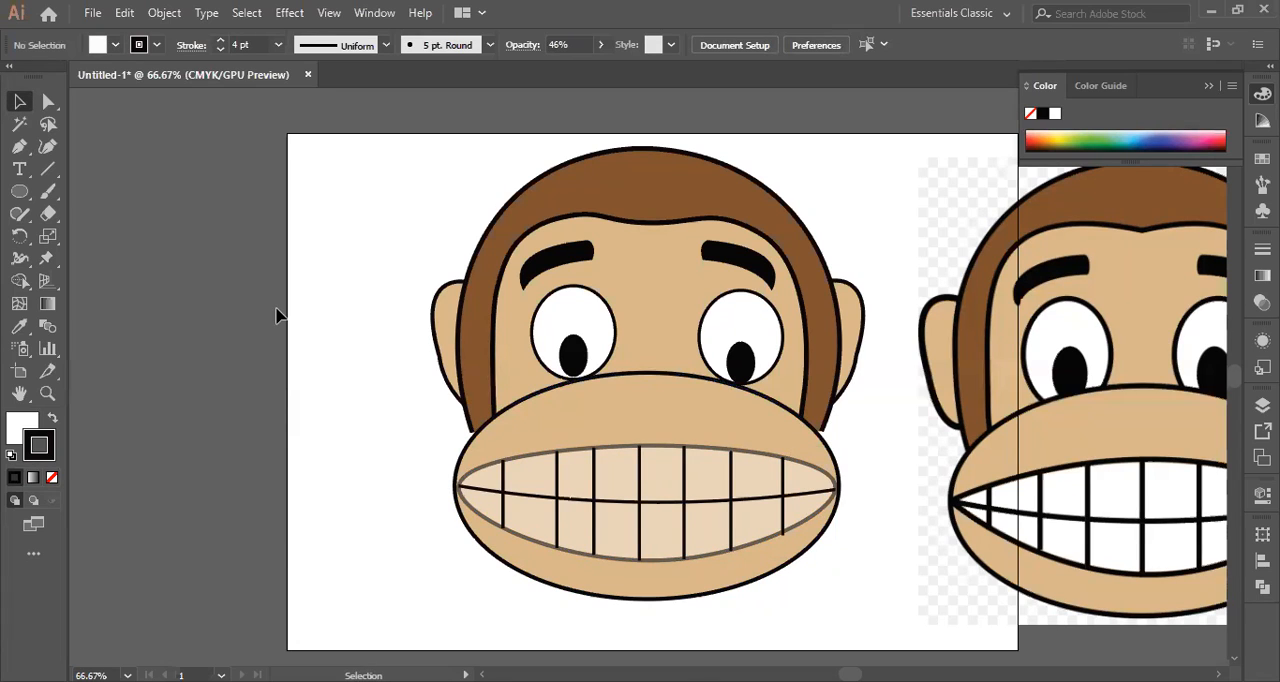
Stretch the brown hair shape slightly downward so its lower ends reach the muzzle outline.
left_click_drag(850, 675, 856, 675)
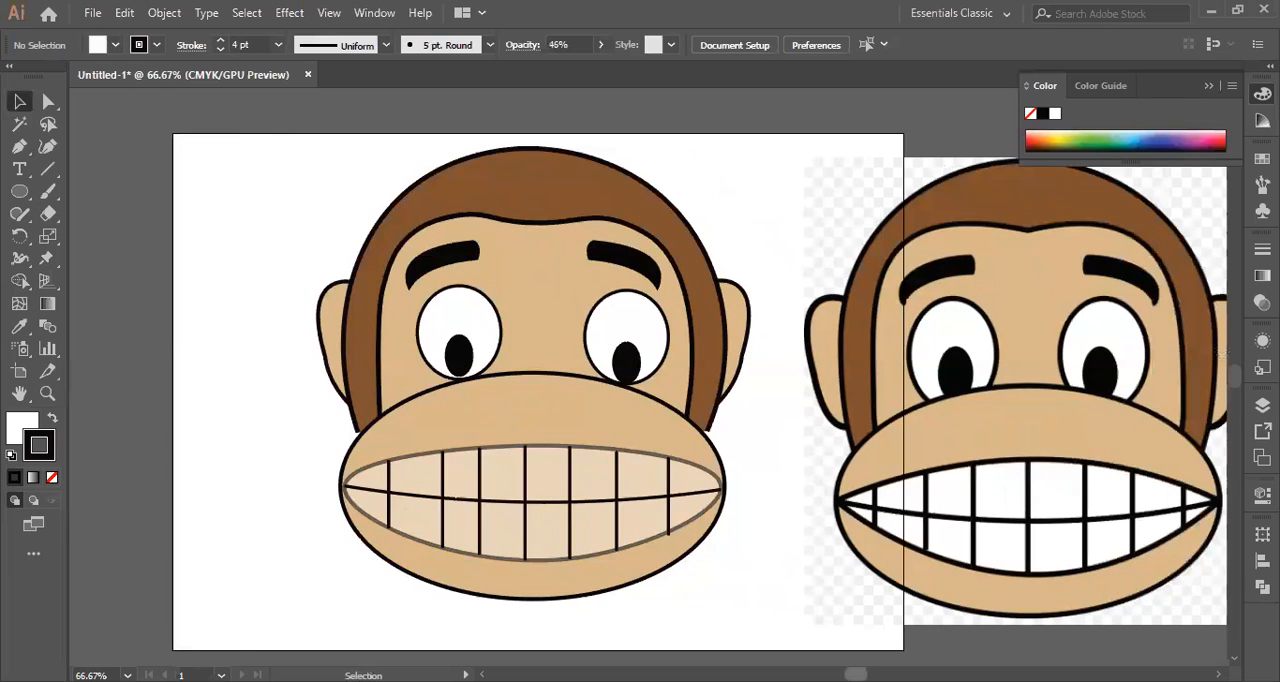
left_click(358, 430)
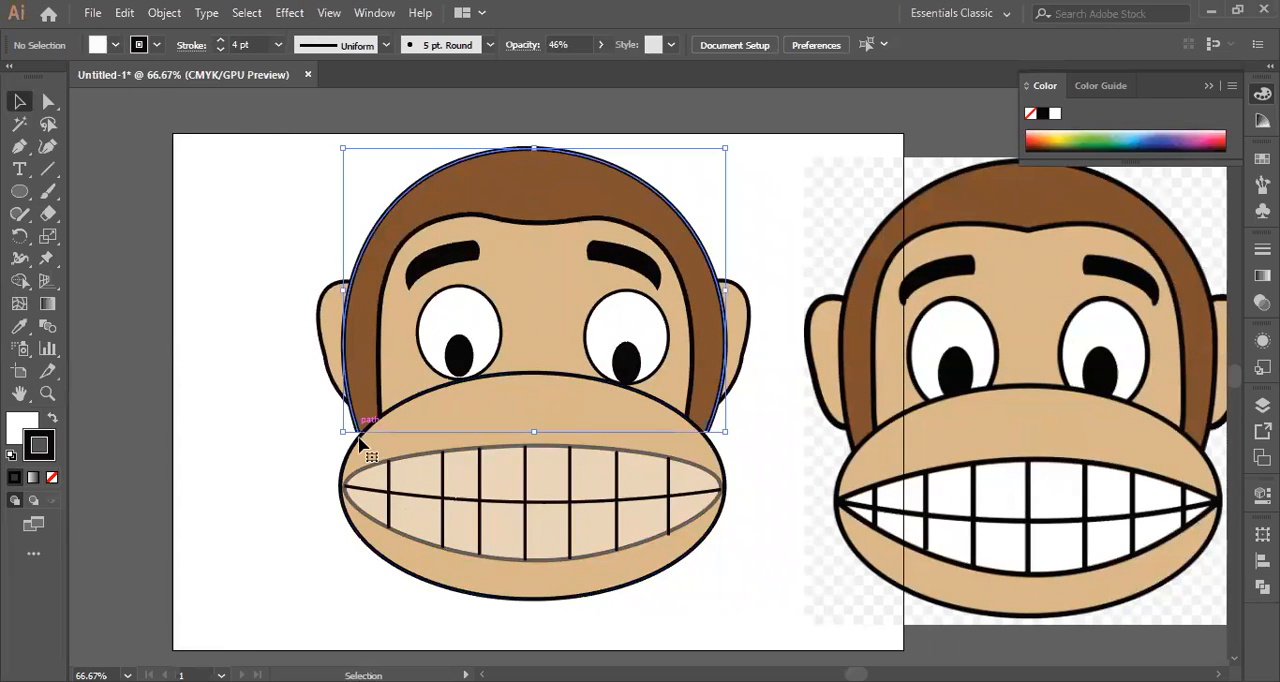
left_click_drag(342, 430, 343, 437)
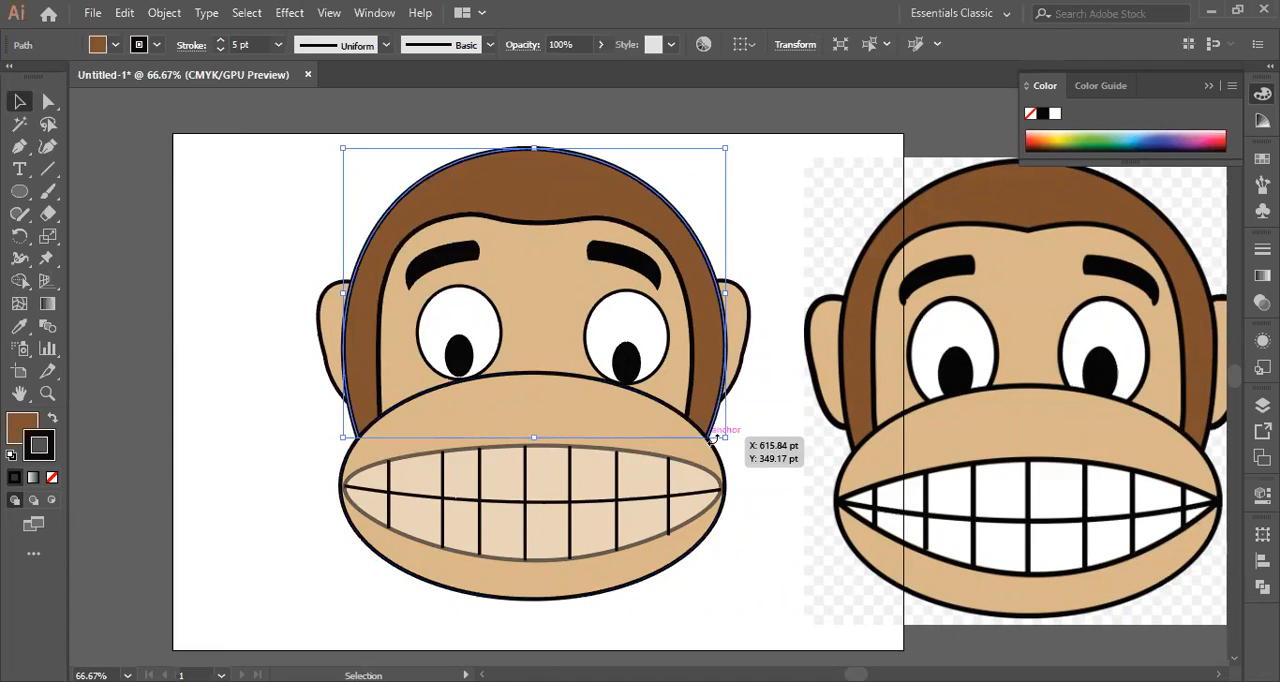
left_click(774, 440)
Set the stroke colour of the mouth shape to the near-black 020001 and deselect it.
left_click(671, 537)
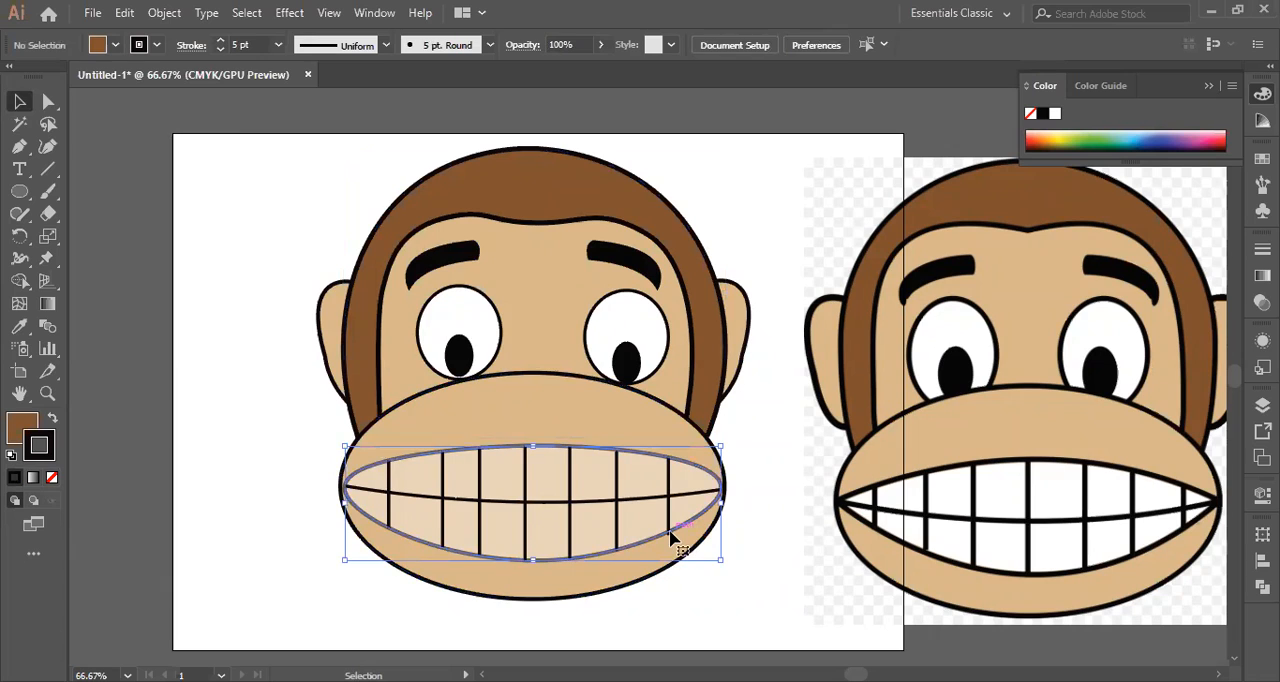
left_click(745, 534)
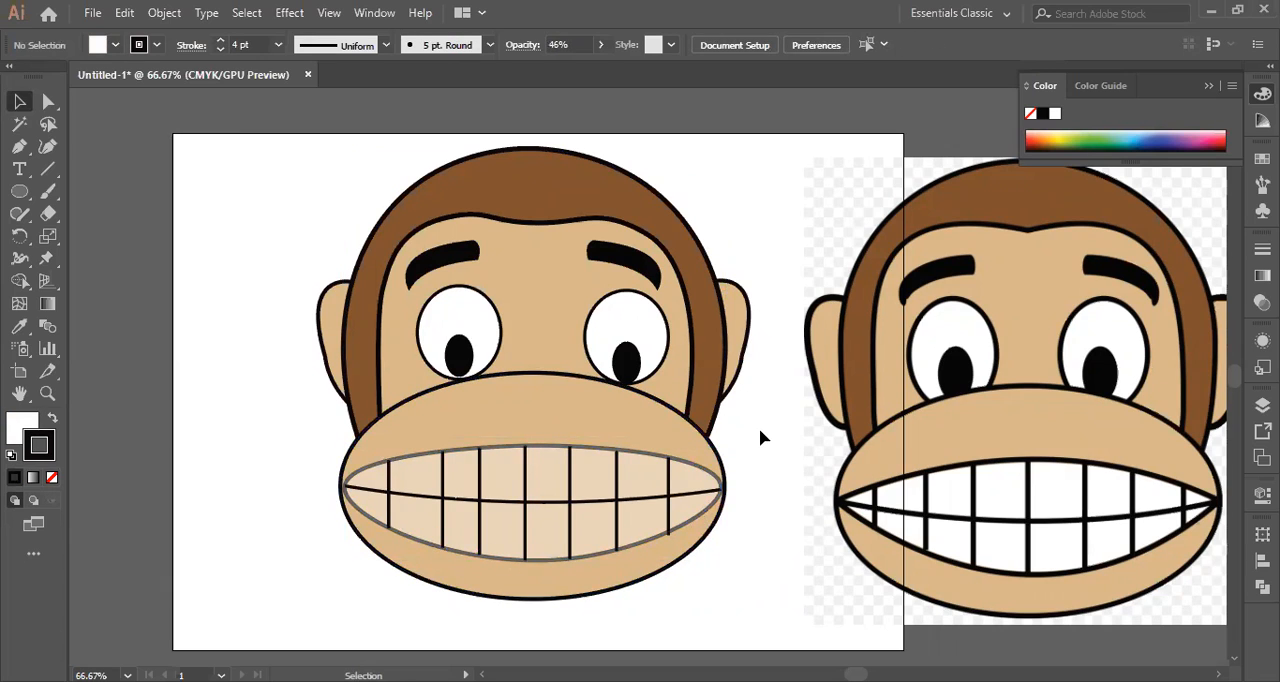
left_click(710, 481)
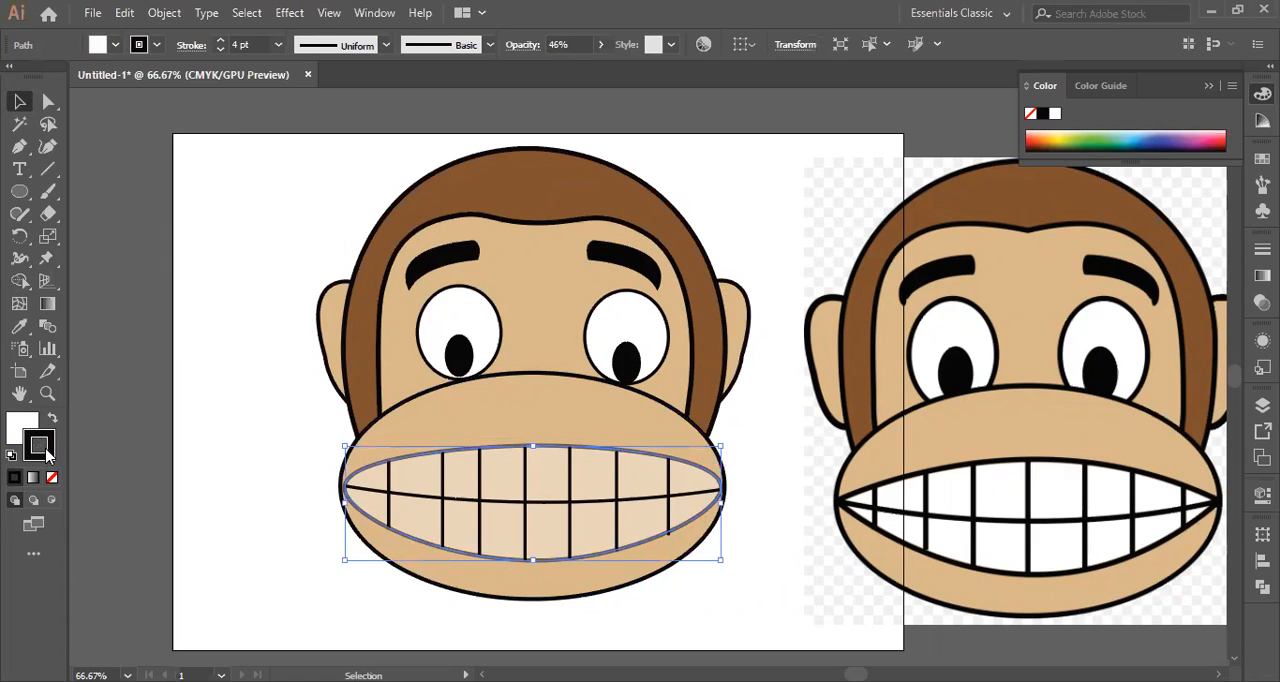
double_click(39, 446)
left_click(614, 458)
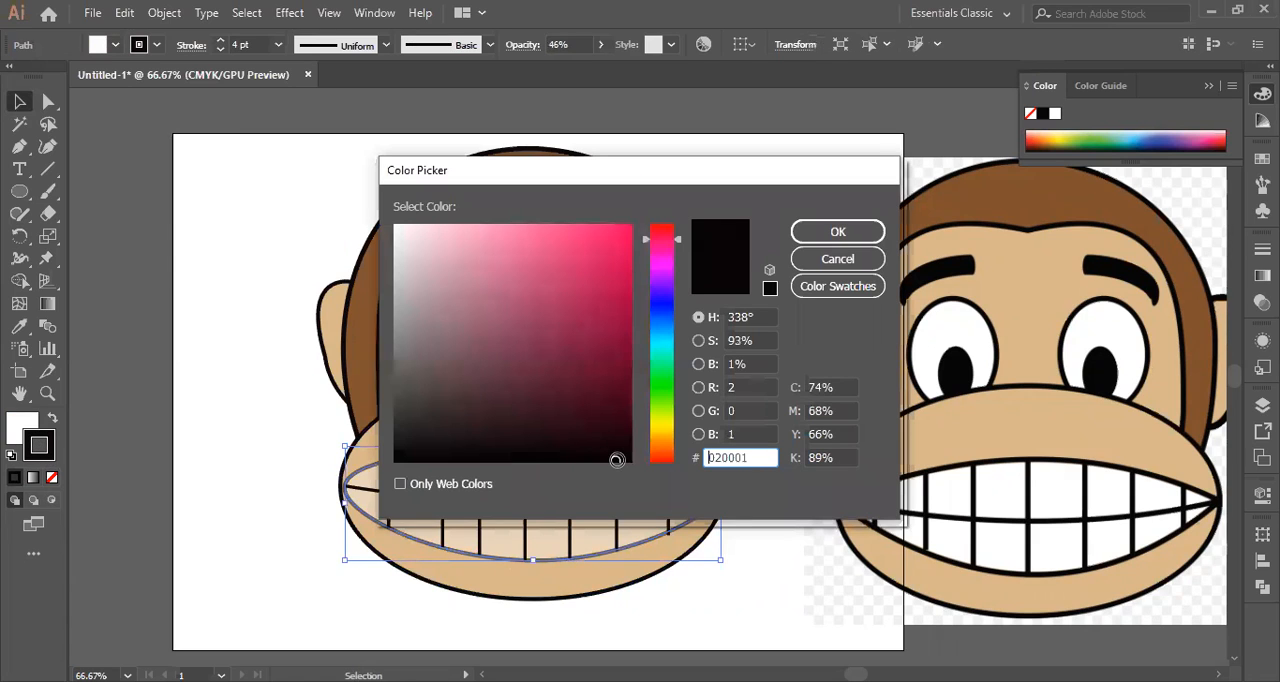
left_click(838, 232)
left_click(271, 212)
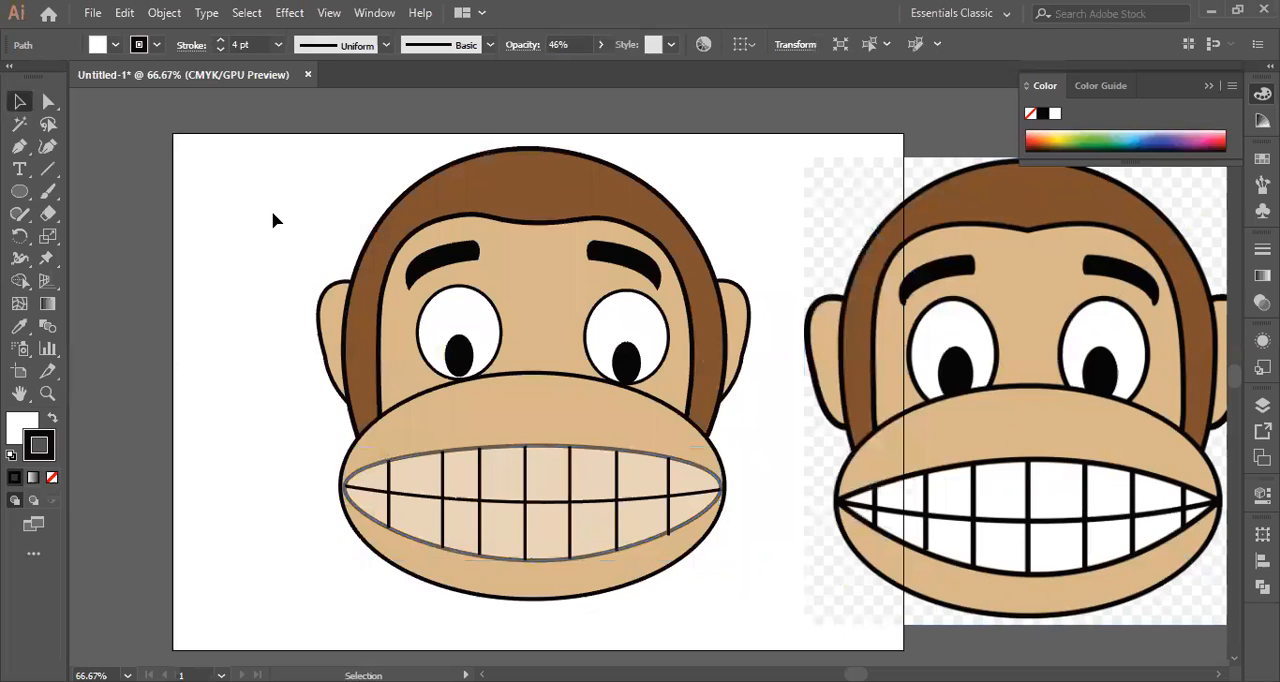
Bring the mouth shape to the front of the artwork and leave everything deselected.
left_click(524, 449)
right_click(505, 459)
mouse_move(677, 355)
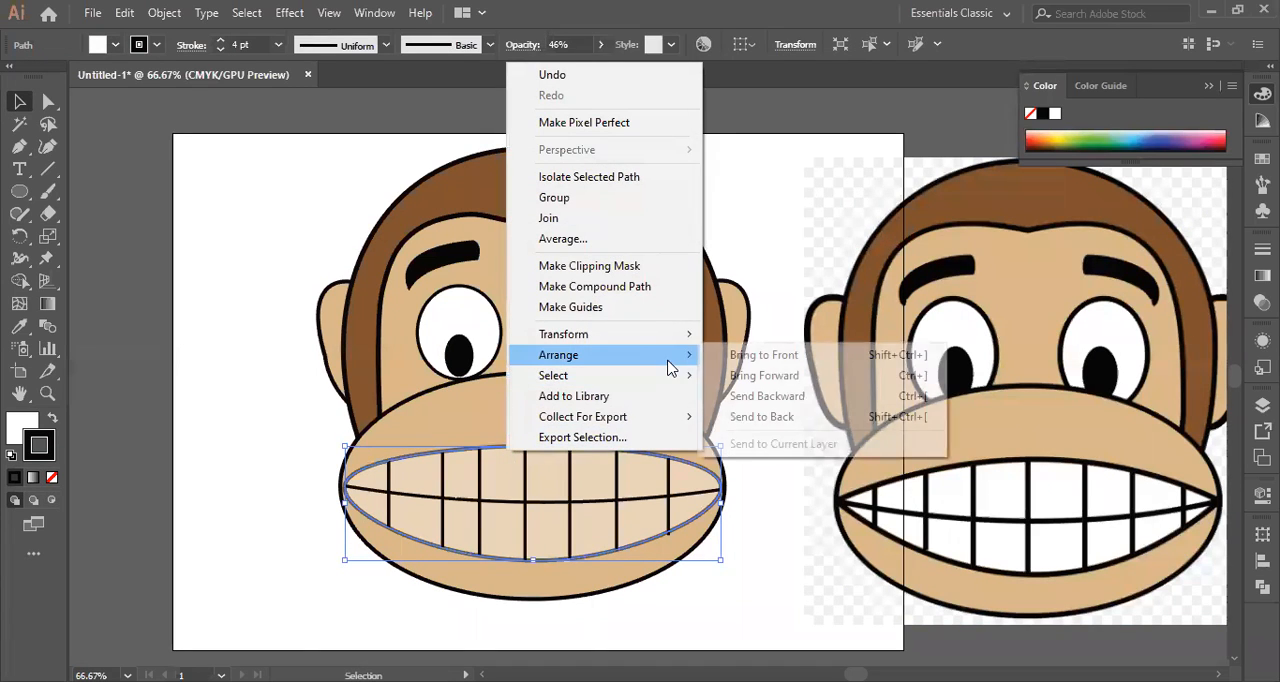
left_click(752, 356)
left_click(254, 354)
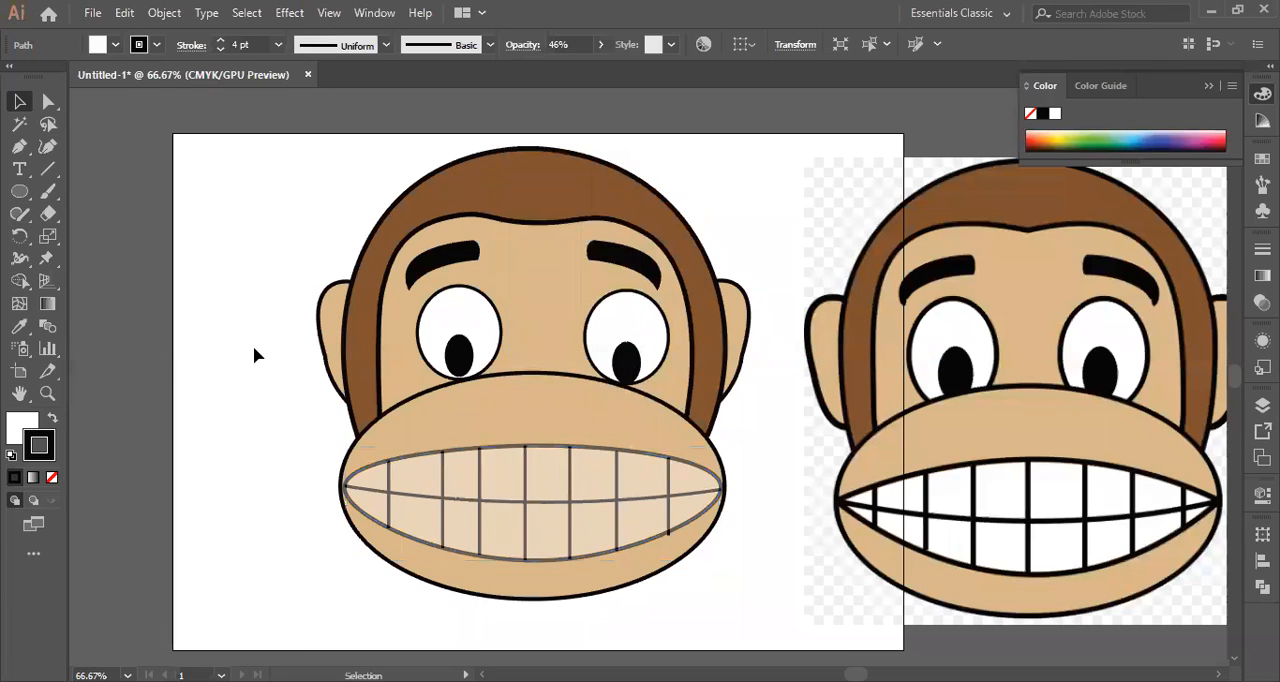
left_click(498, 421)
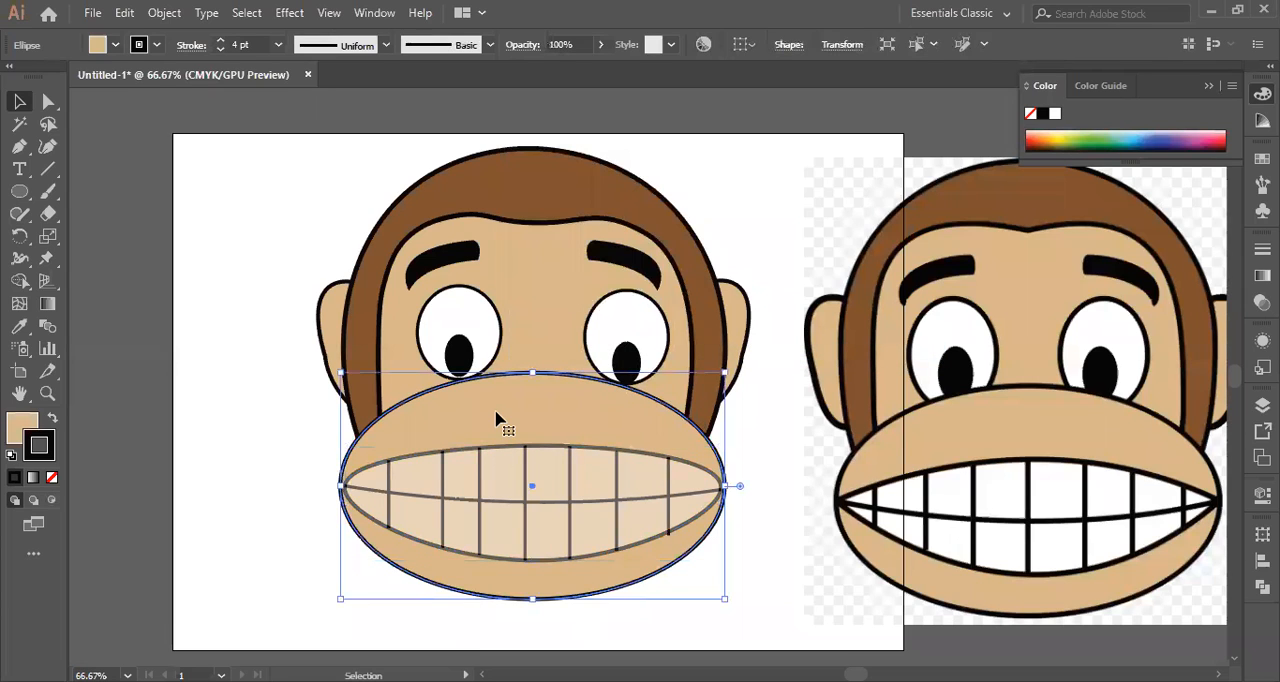
left_click(265, 479)
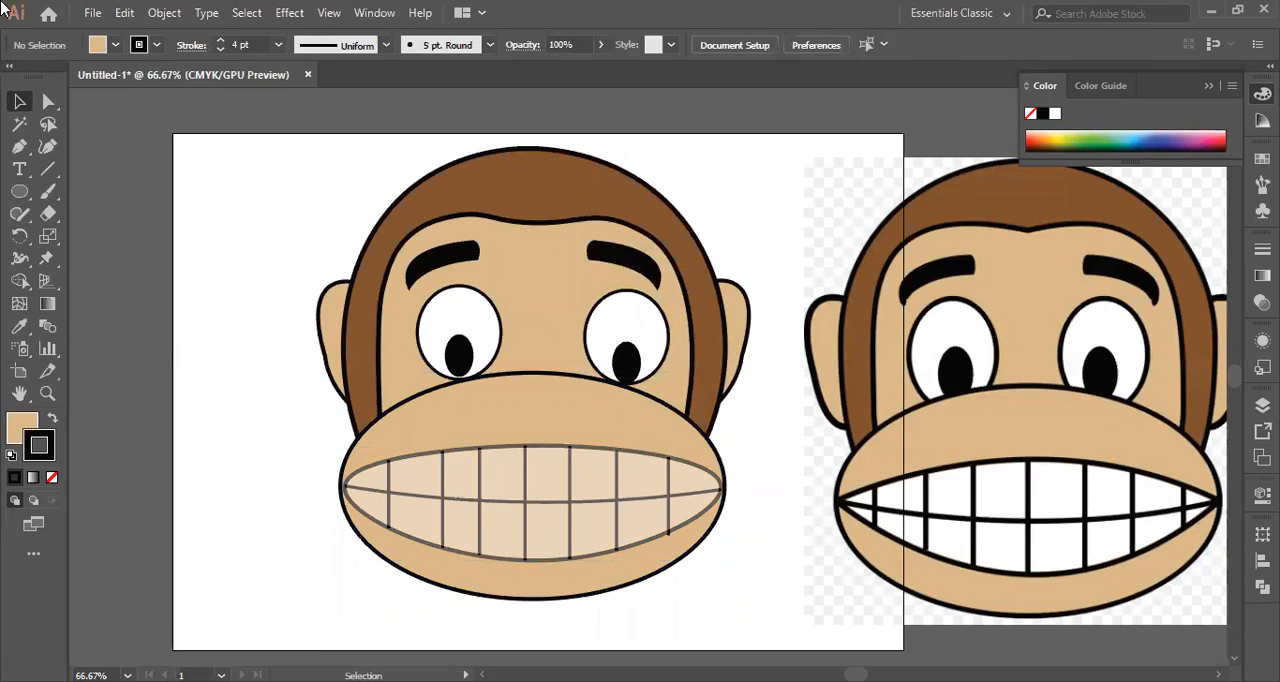
Try raising the opacity of the mouth shape to 100%.
left_click(478, 508)
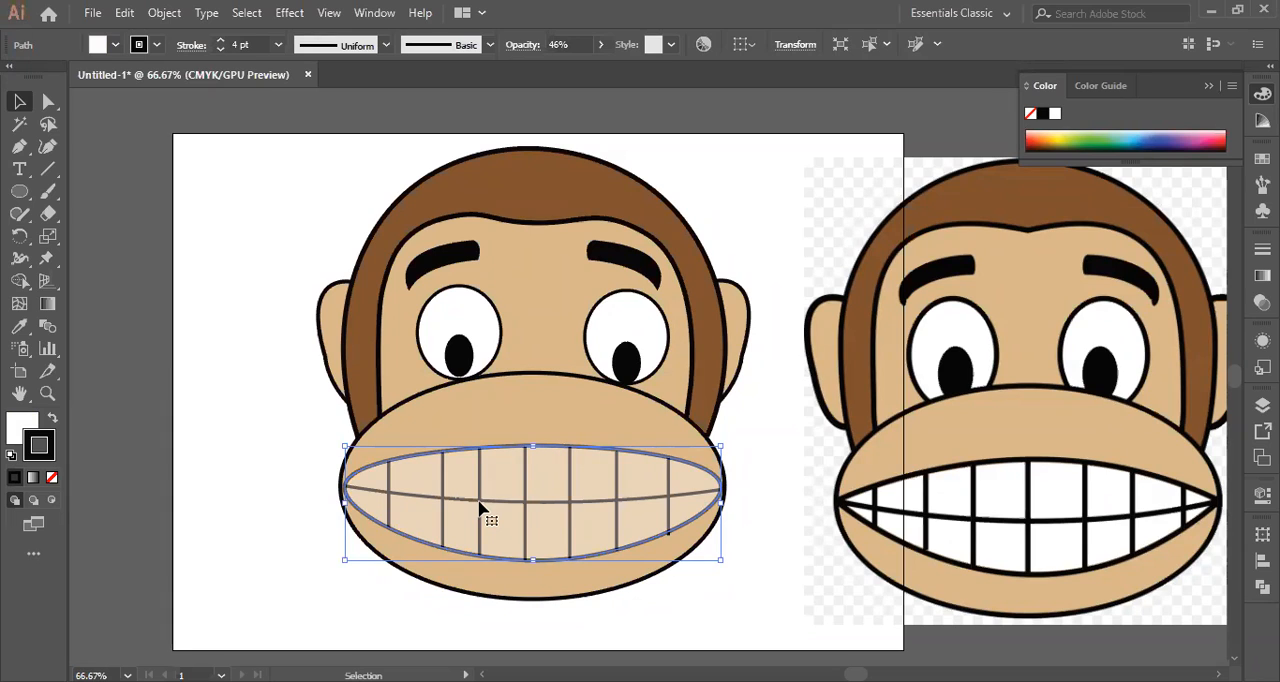
left_click(770, 566)
left_click(672, 503)
left_click(600, 44)
left_click_drag(560, 68, 620, 74)
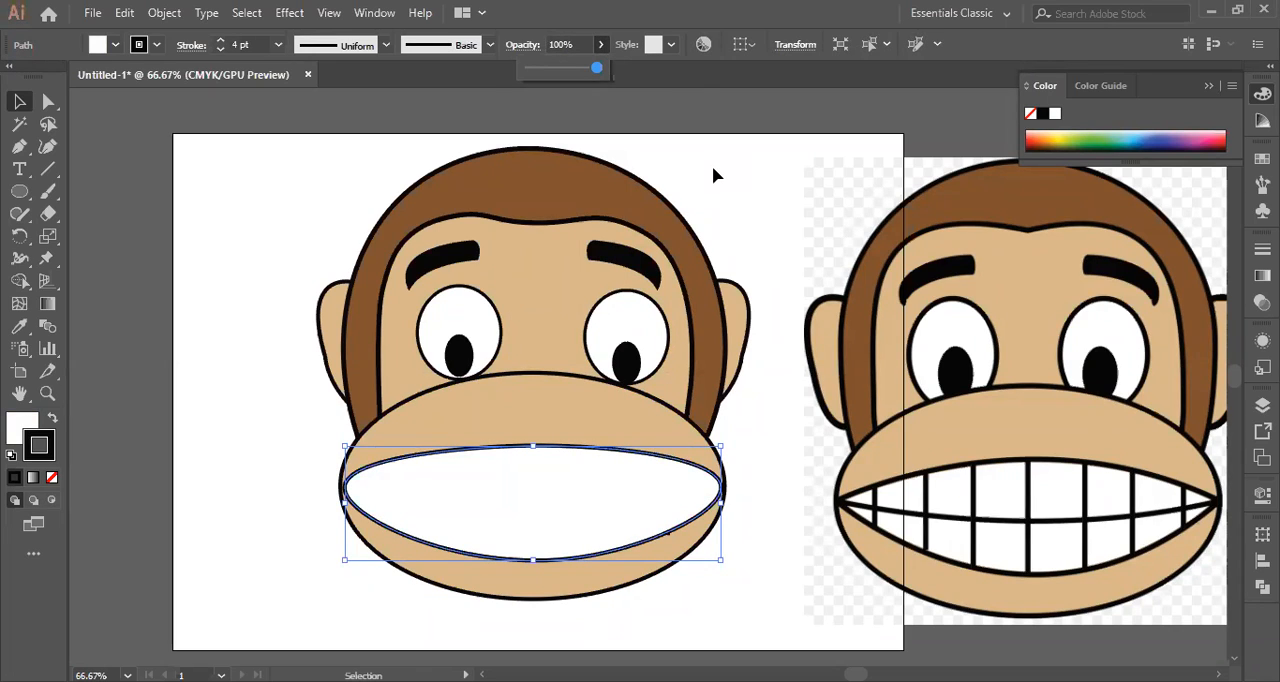
left_click(718, 197)
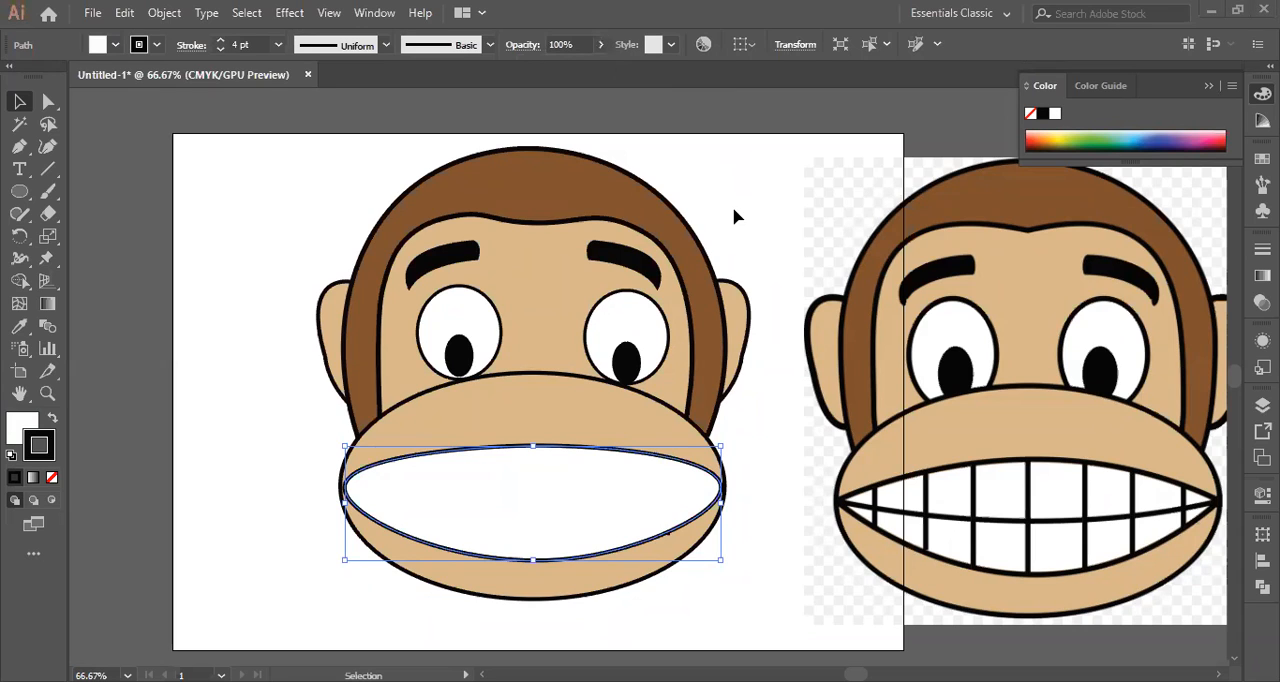
left_click(241, 346)
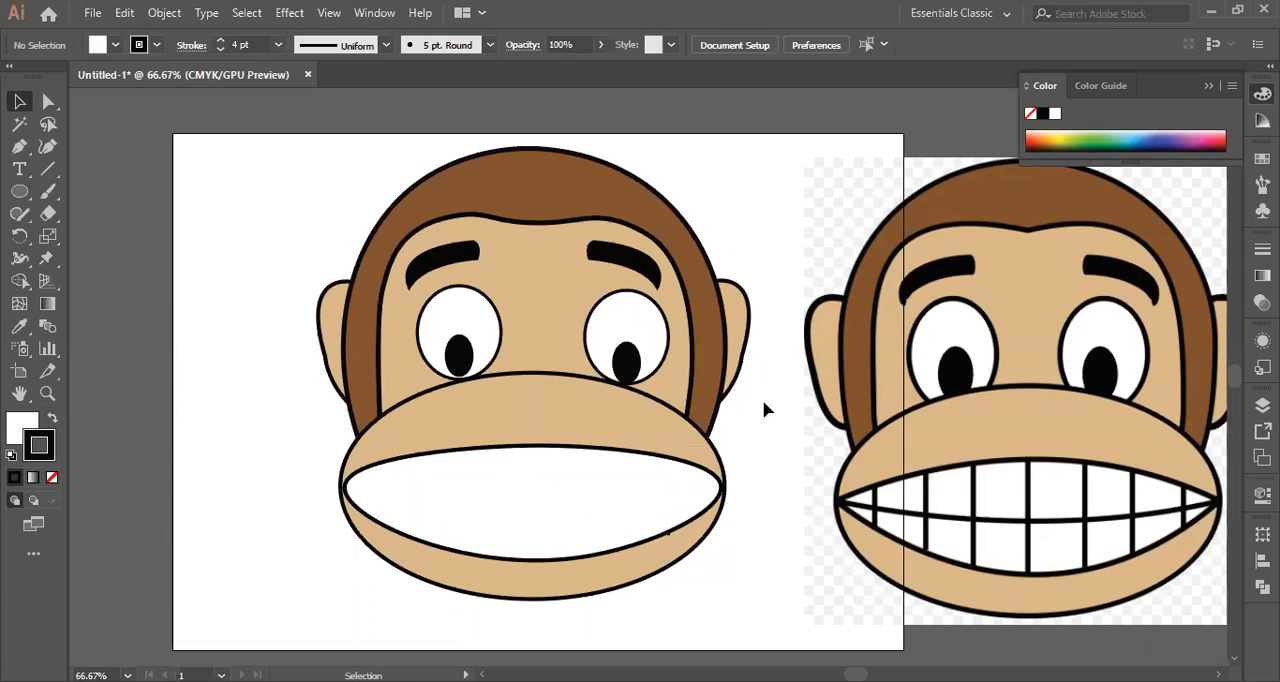
key("ctrl+z")
Try sending the muzzle ellipse to the back of the stacking order.
left_click(18, 428)
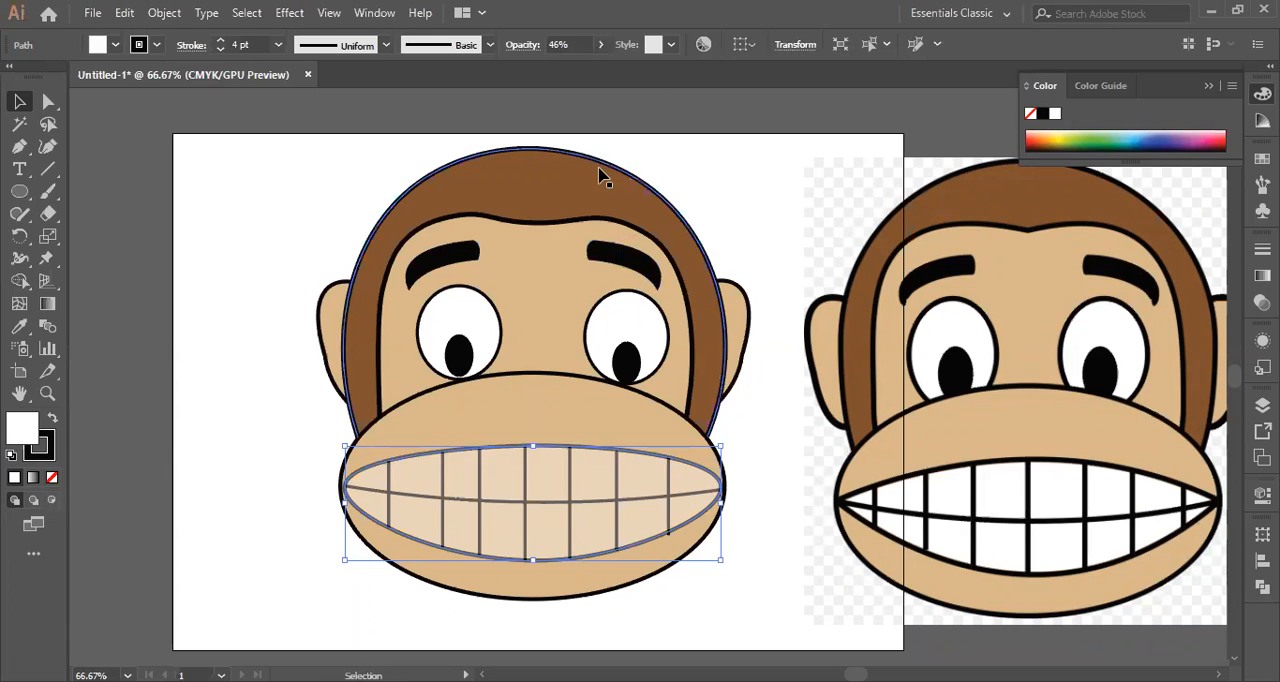
right_click(551, 491)
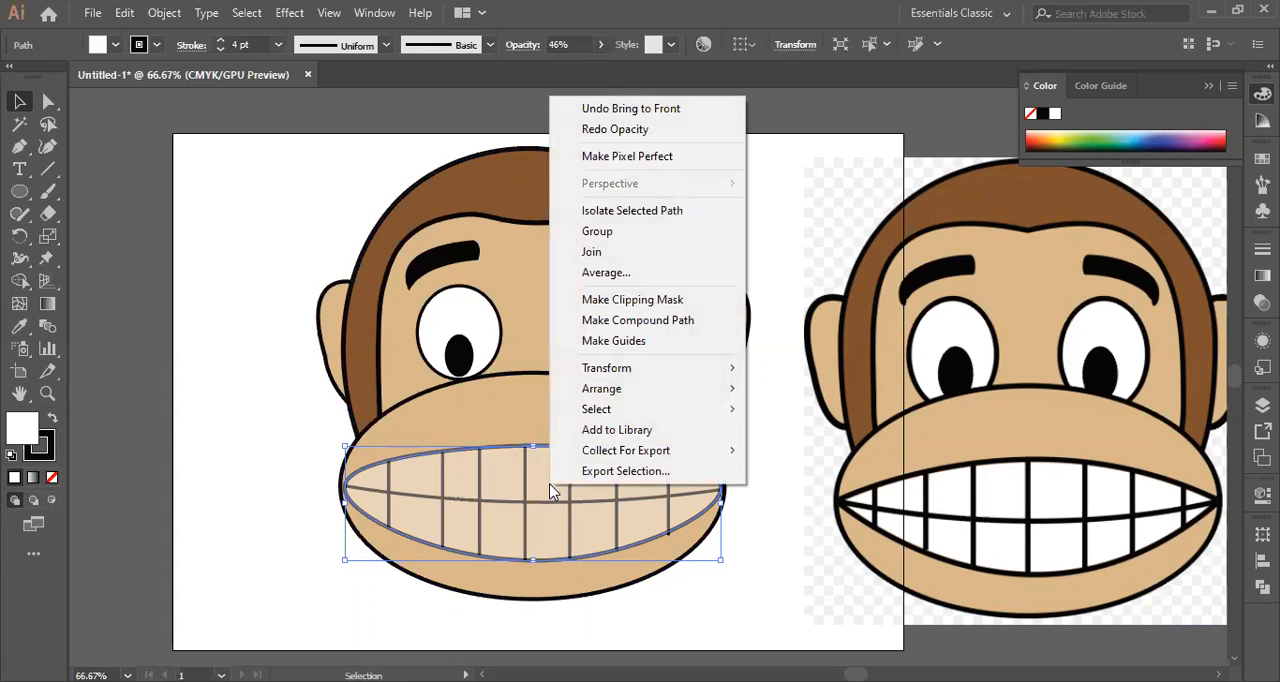
left_click(796, 464)
left_click(546, 420)
right_click(545, 420)
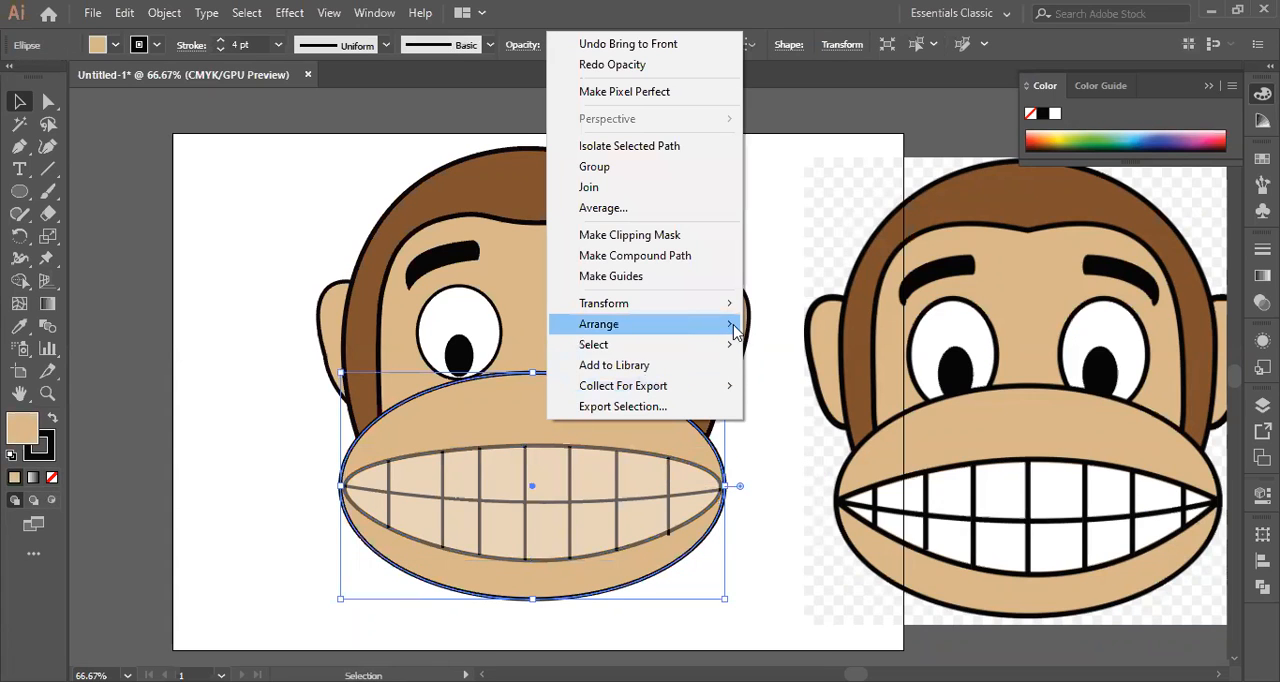
mouse_move(729, 324)
left_click(802, 386)
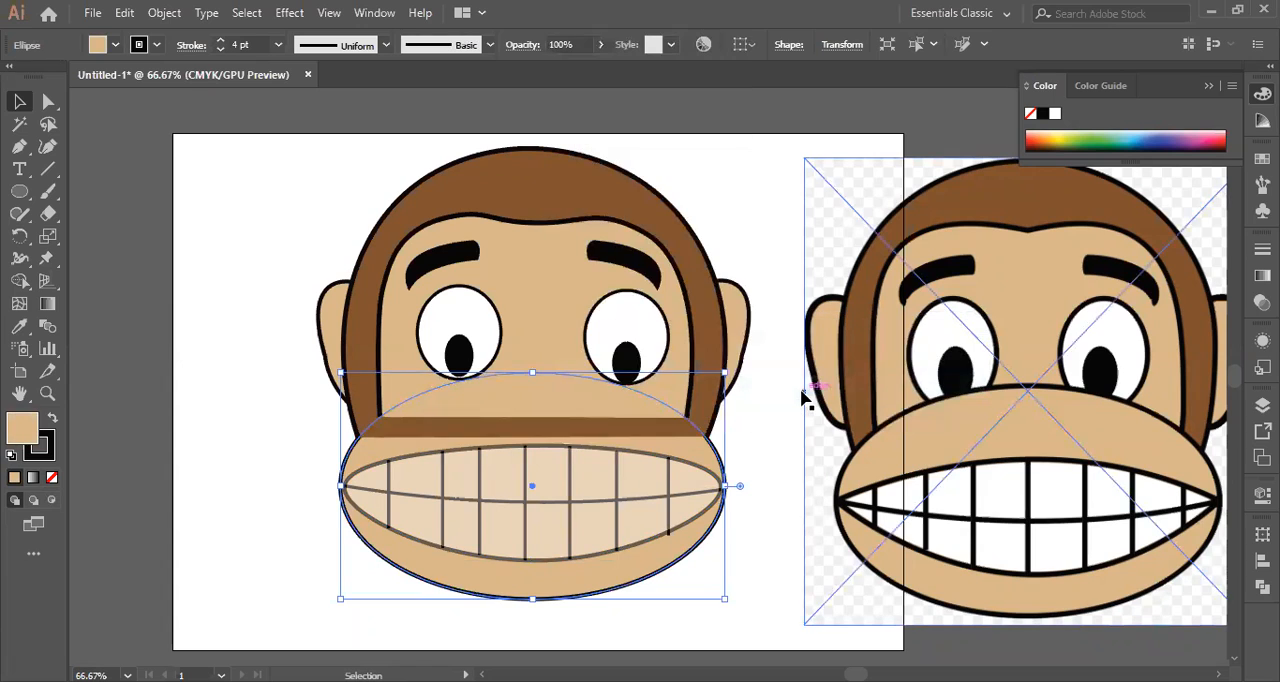
key("ctrl+z")
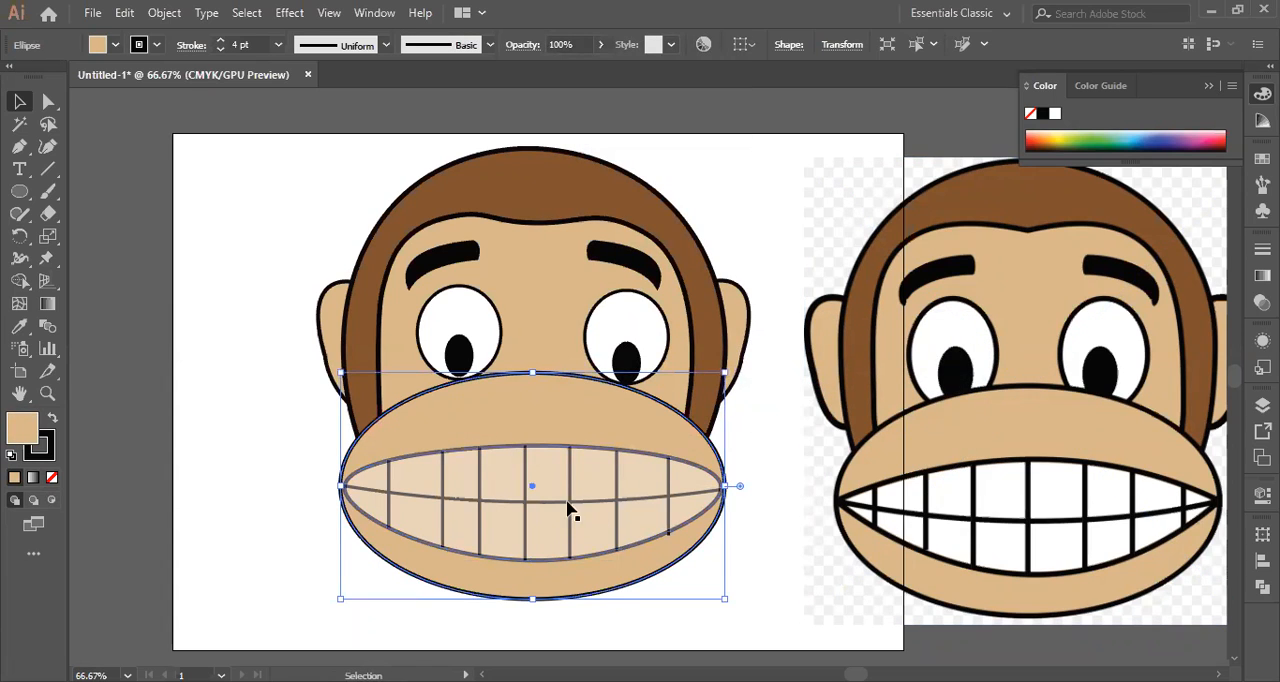
Bring the mouth shape to the front of the artwork and deselect it.
left_click(561, 450)
right_click(563, 450)
mouse_move(725, 358)
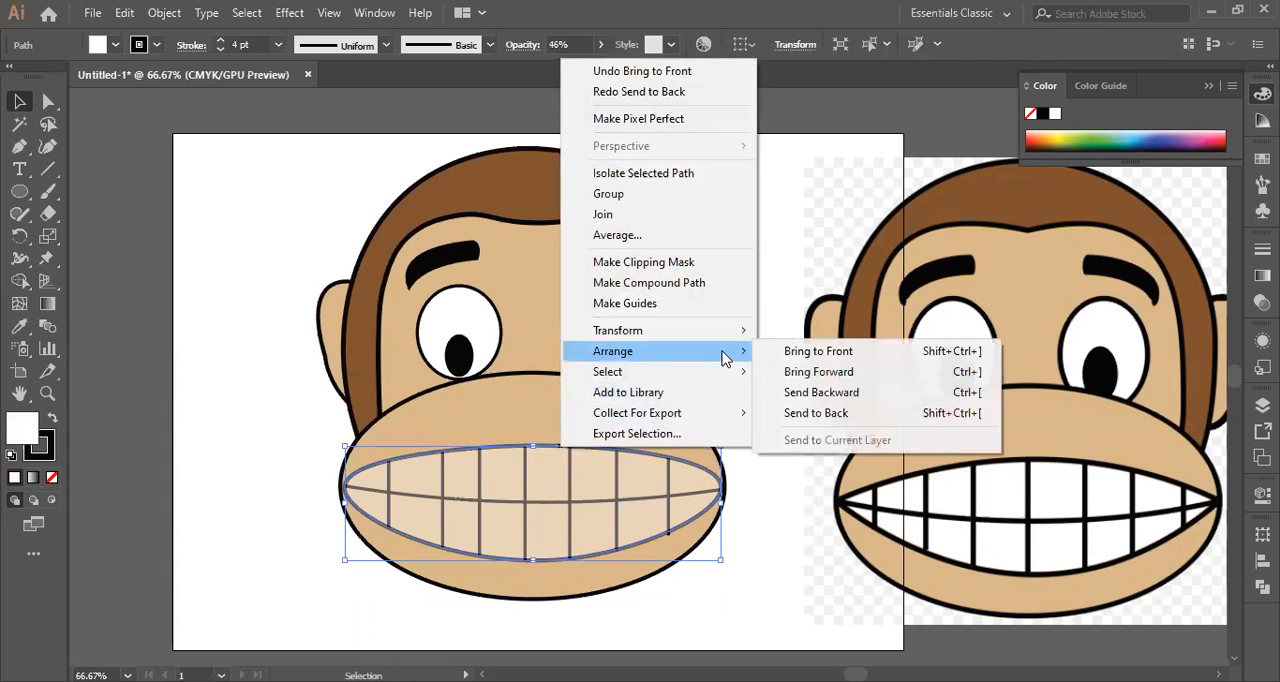
left_click(786, 351)
left_click(772, 381)
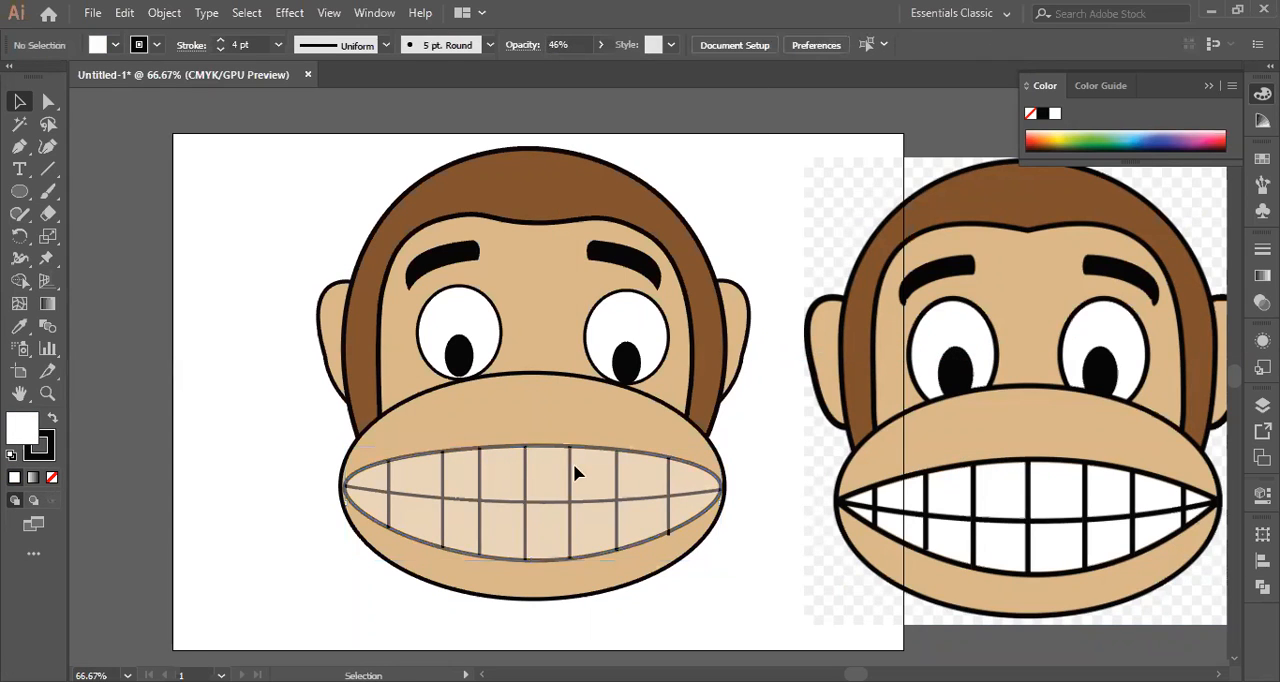
Set the opacity of the white mouth shape to 97% and lock the shape.
left_click(567, 451)
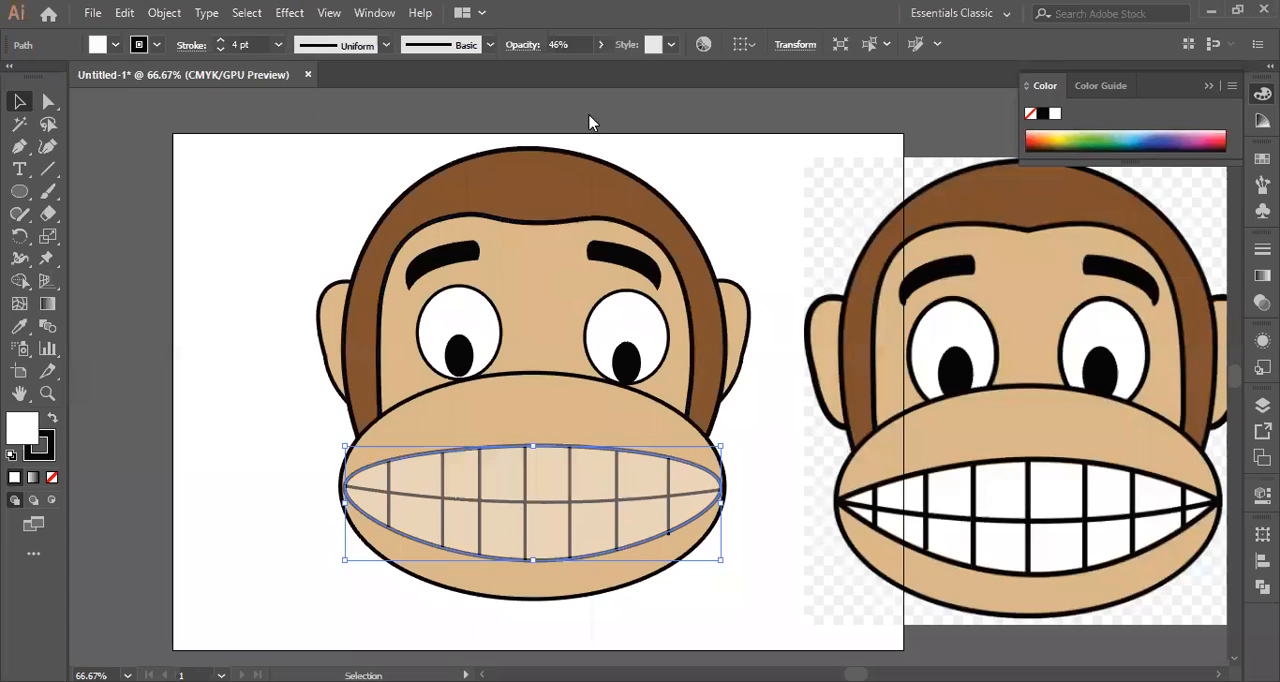
left_click_drag(557, 70, 596, 71)
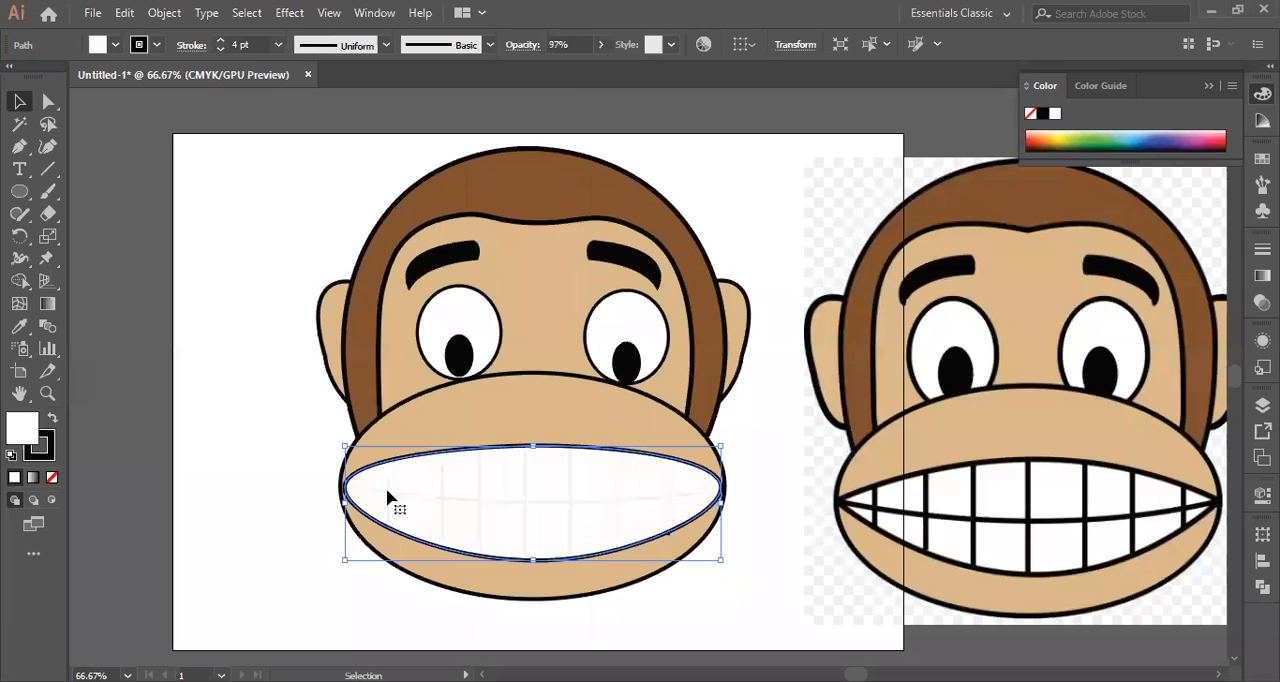
left_click(337, 597)
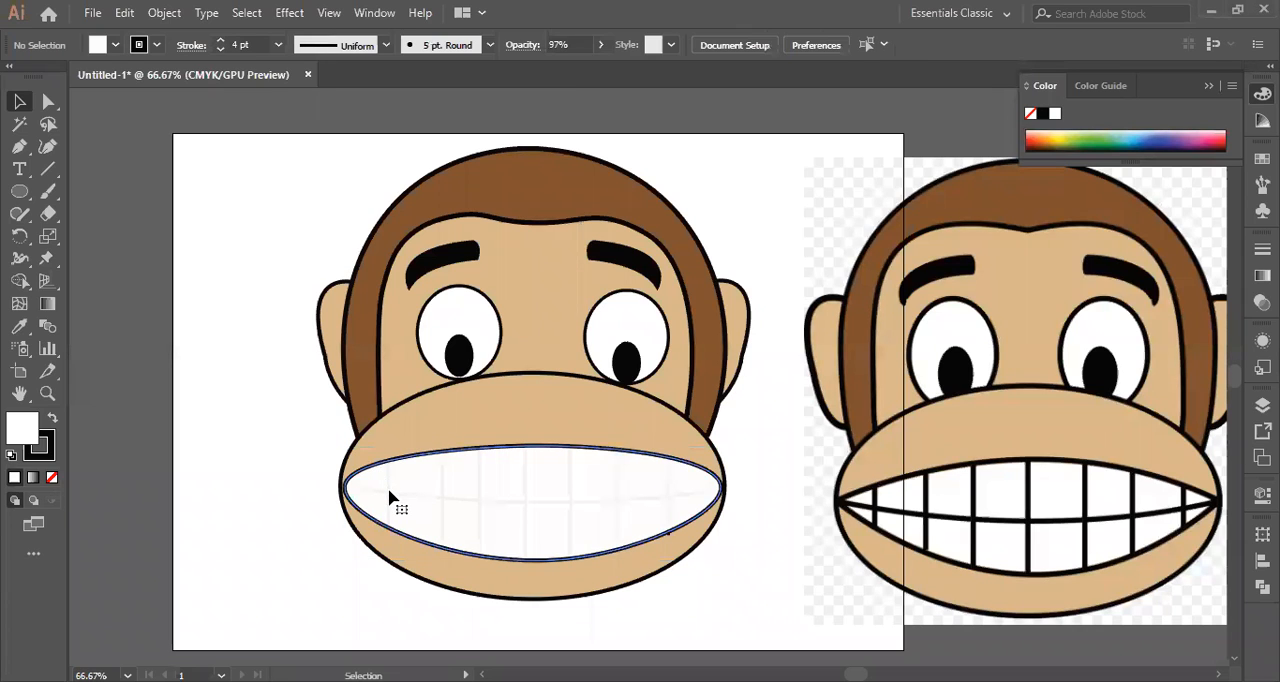
left_click(391, 499)
key("ctrl+2")
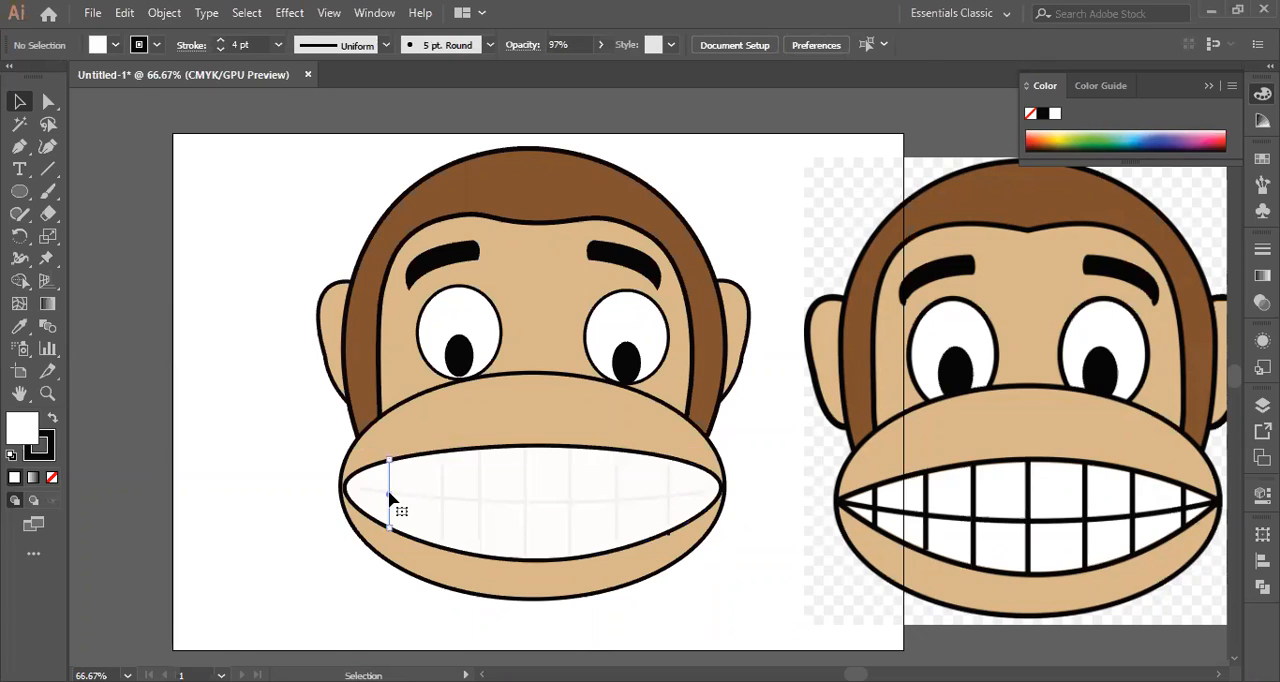
Select all vertical tooth lines and the curved line between the tooth rows, and set their stroke colour to near-black 0C0101.
left_click(391, 499)
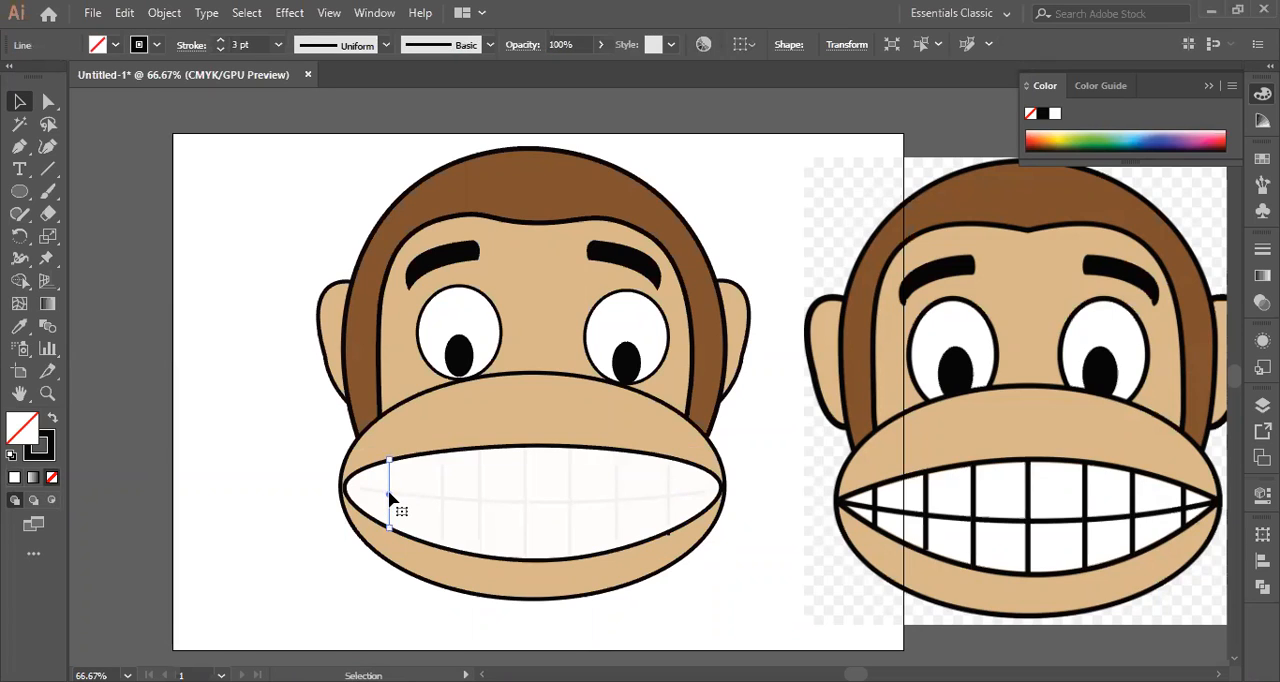
left_click(443, 491, "shift")
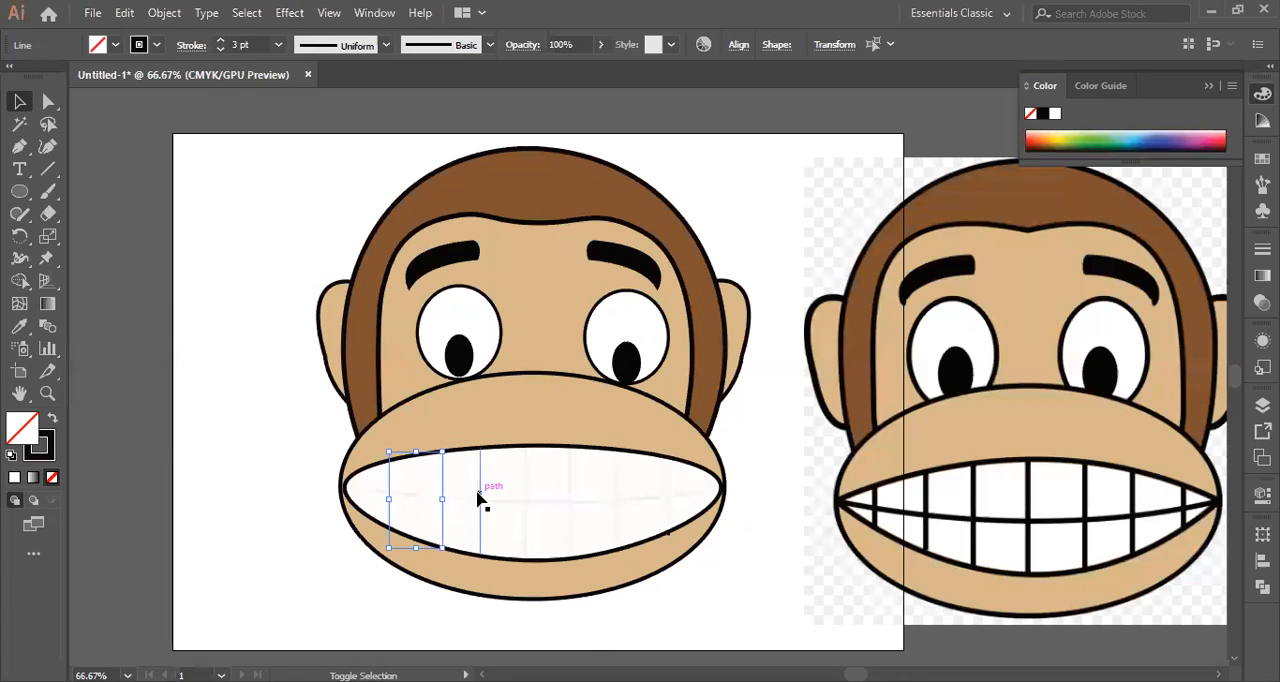
left_click(480, 497, "shift")
left_click(525, 491, "shift")
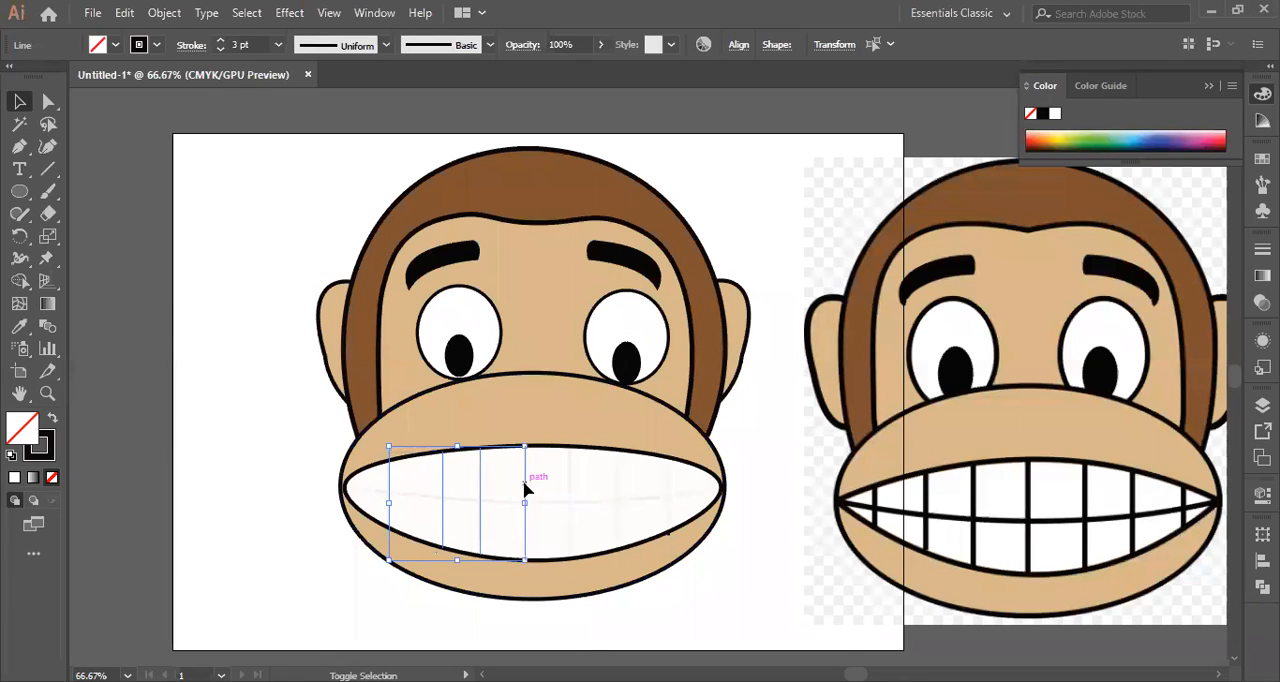
left_click(569, 492, "shift")
left_click(617, 491, "shift")
left_click(668, 492, "shift")
left_click(651, 500, "shift")
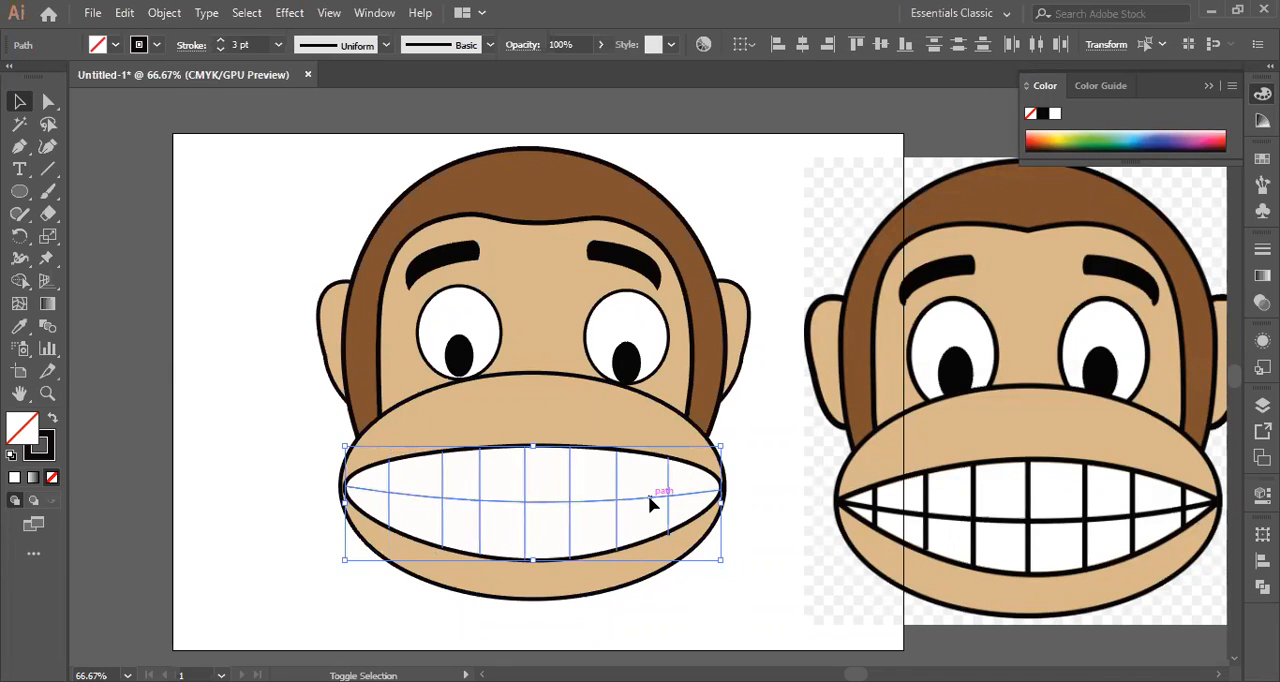
double_click(47, 450)
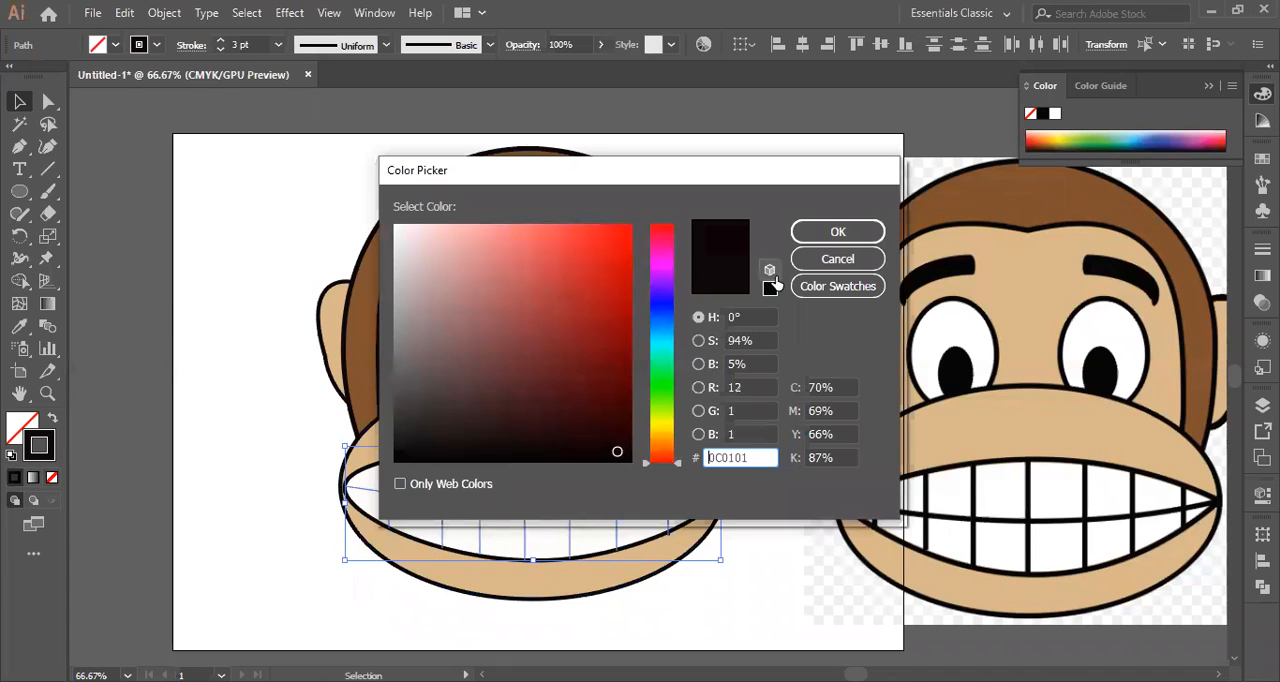
left_click(818, 234)
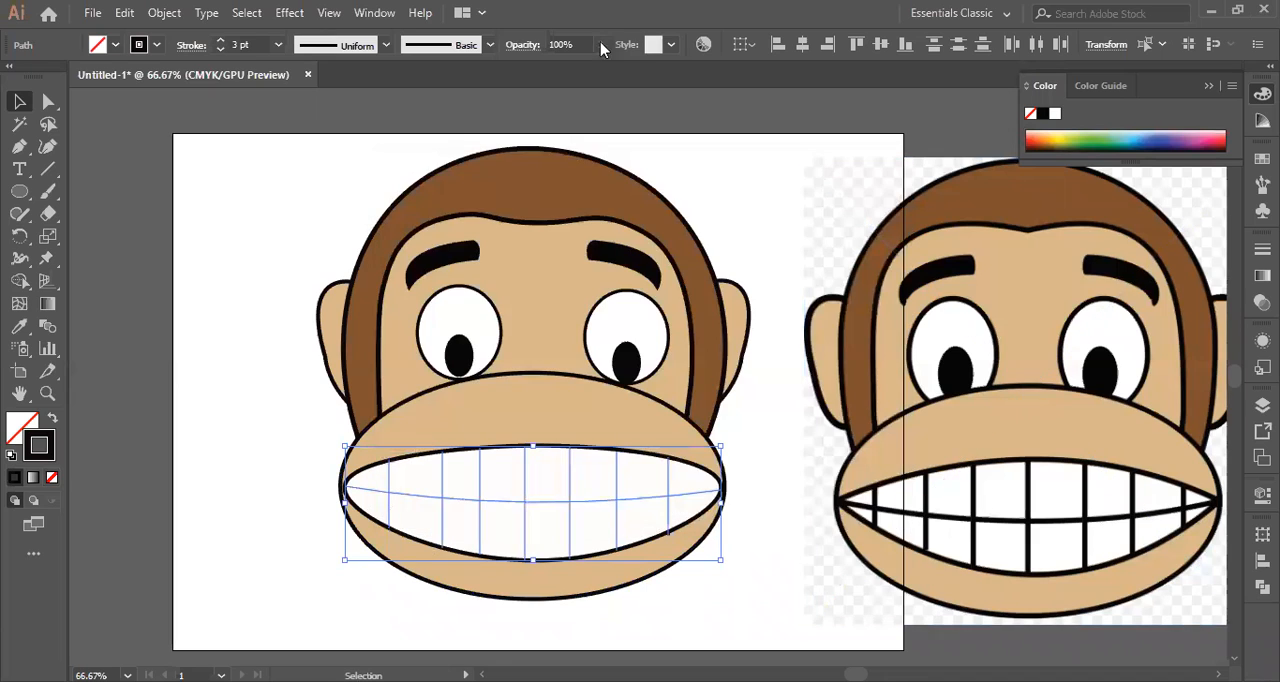
Set the stroke weight of the selected teeth lines to 5 pt and deselect them.
left_click(278, 44)
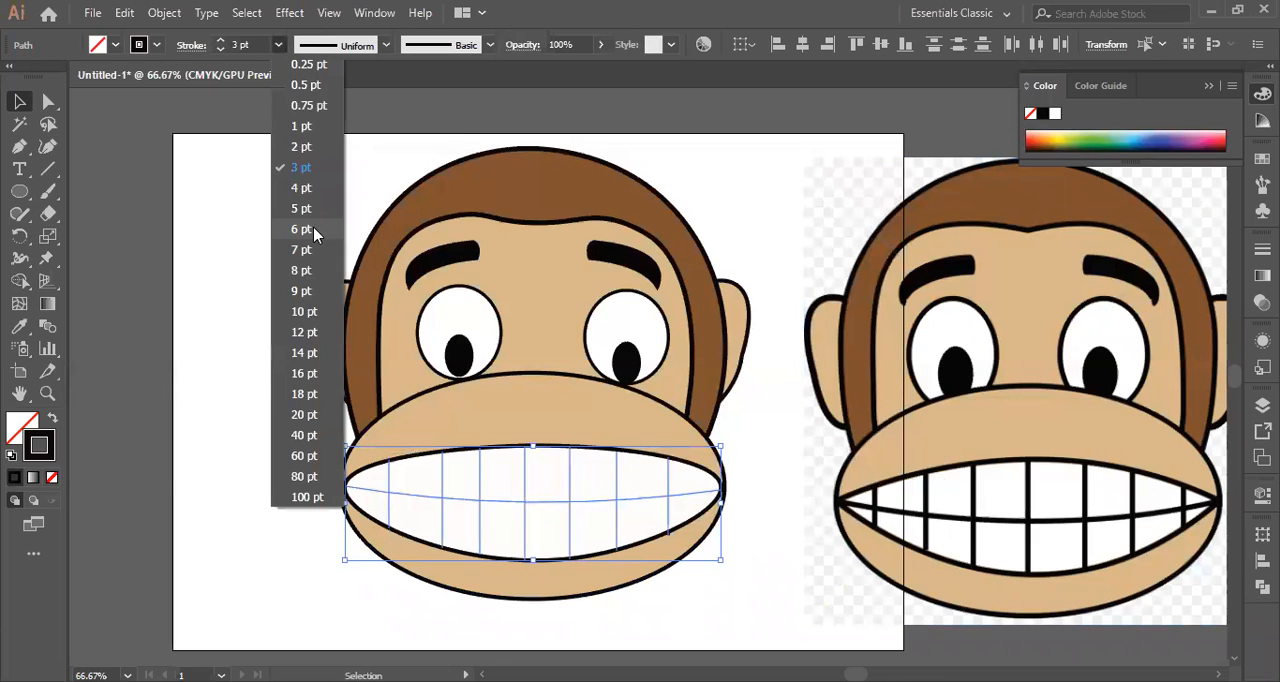
left_click(303, 209)
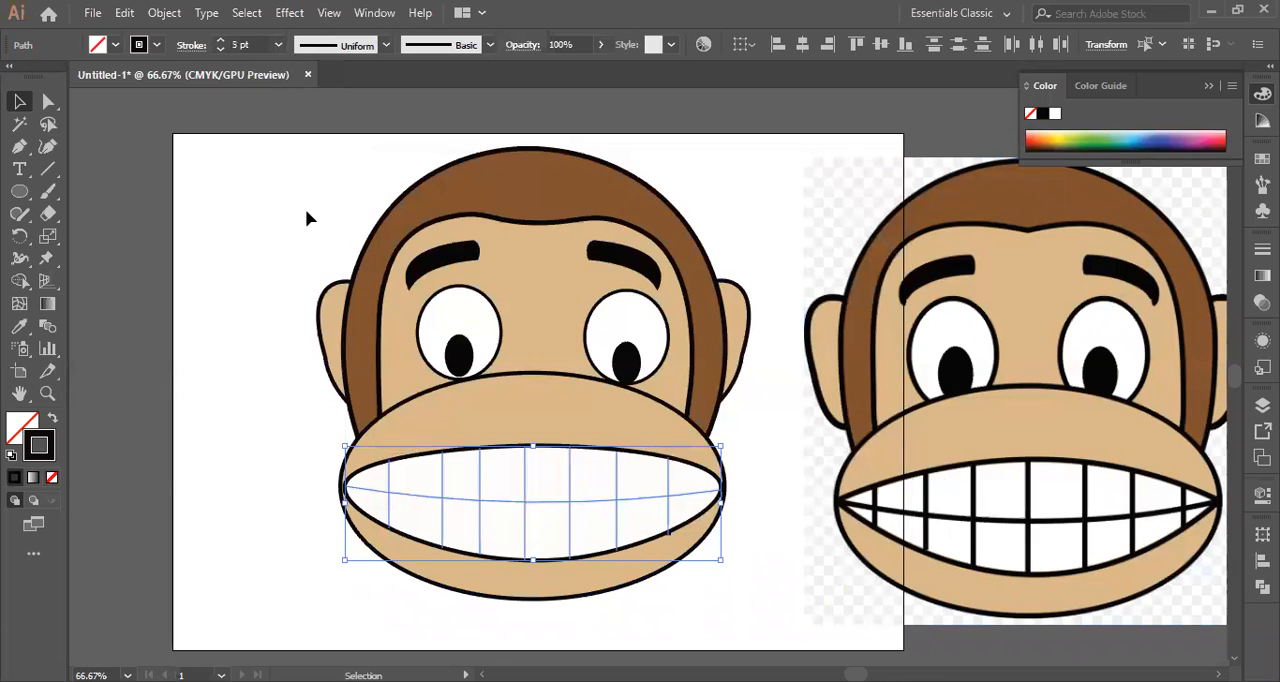
left_click(257, 232)
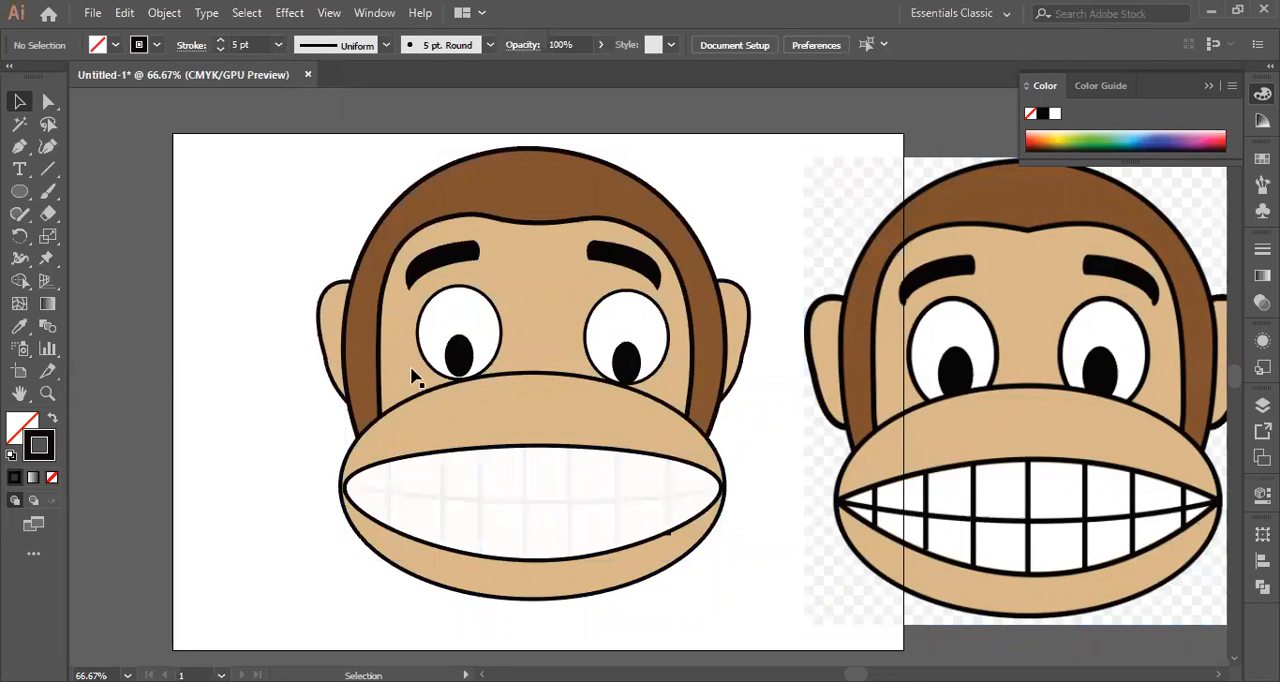
Bring all vertical tooth lines and the curved centre line to the front of the white mouth, then deselect them.
left_click(528, 499)
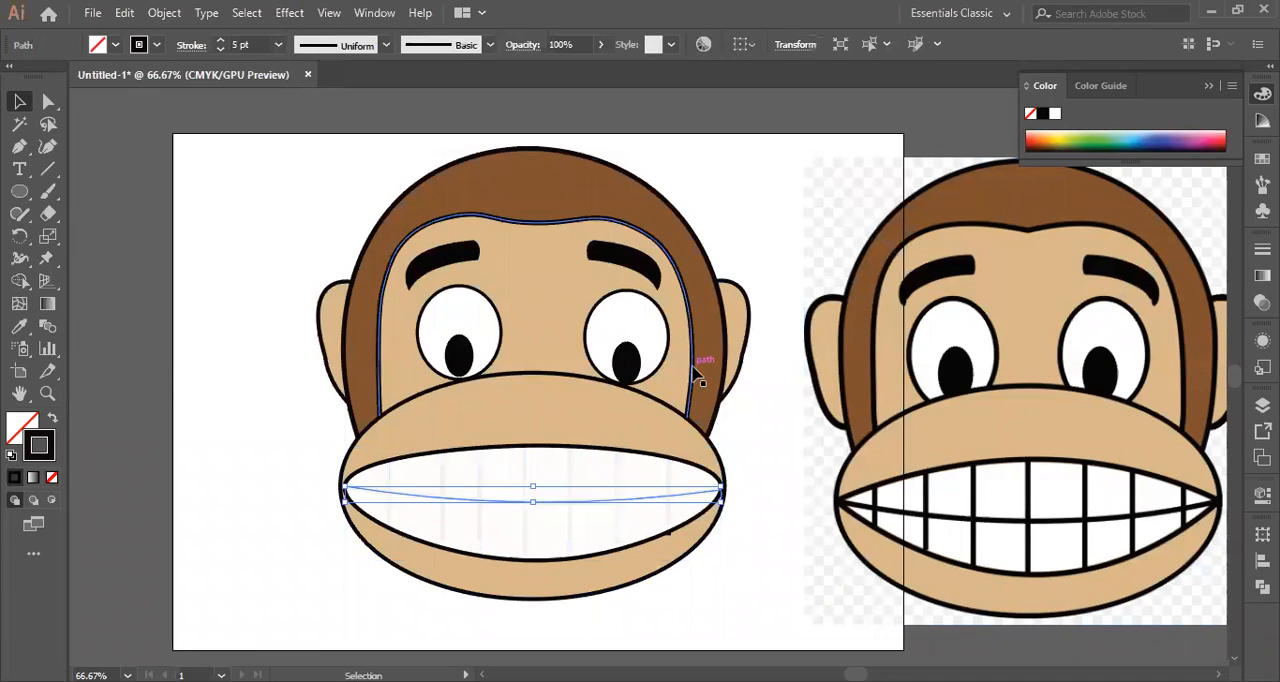
left_click(771, 277)
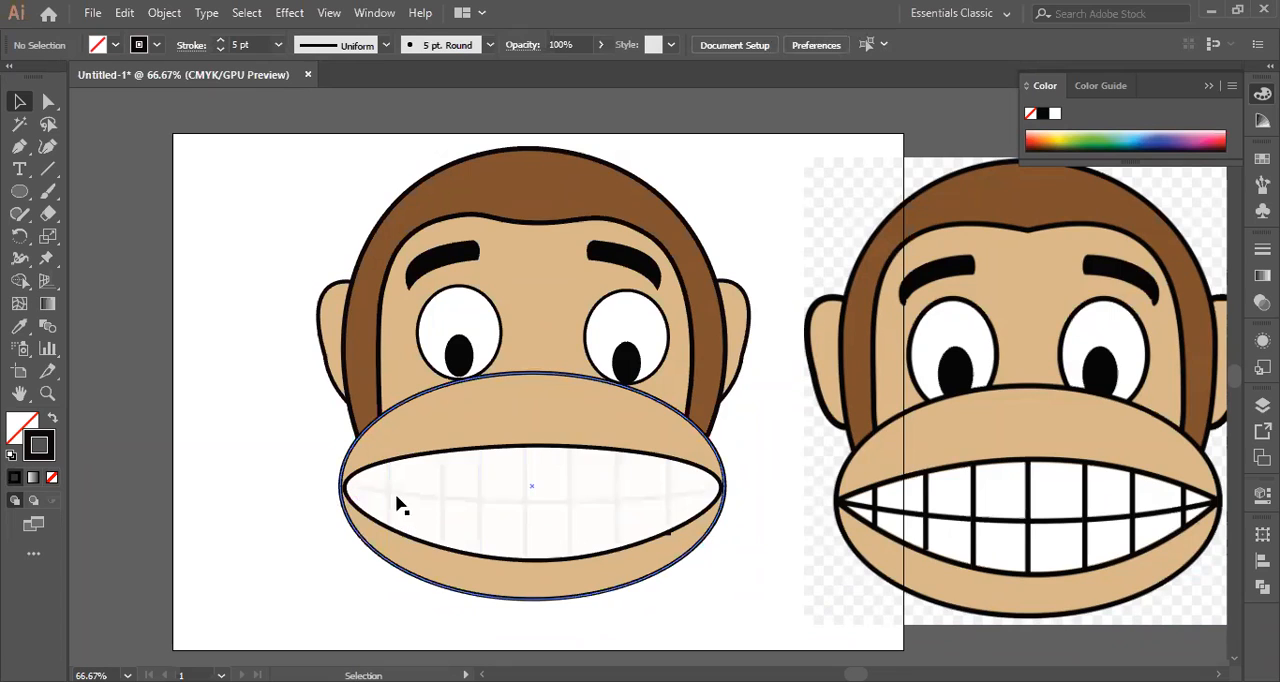
left_click(468, 500)
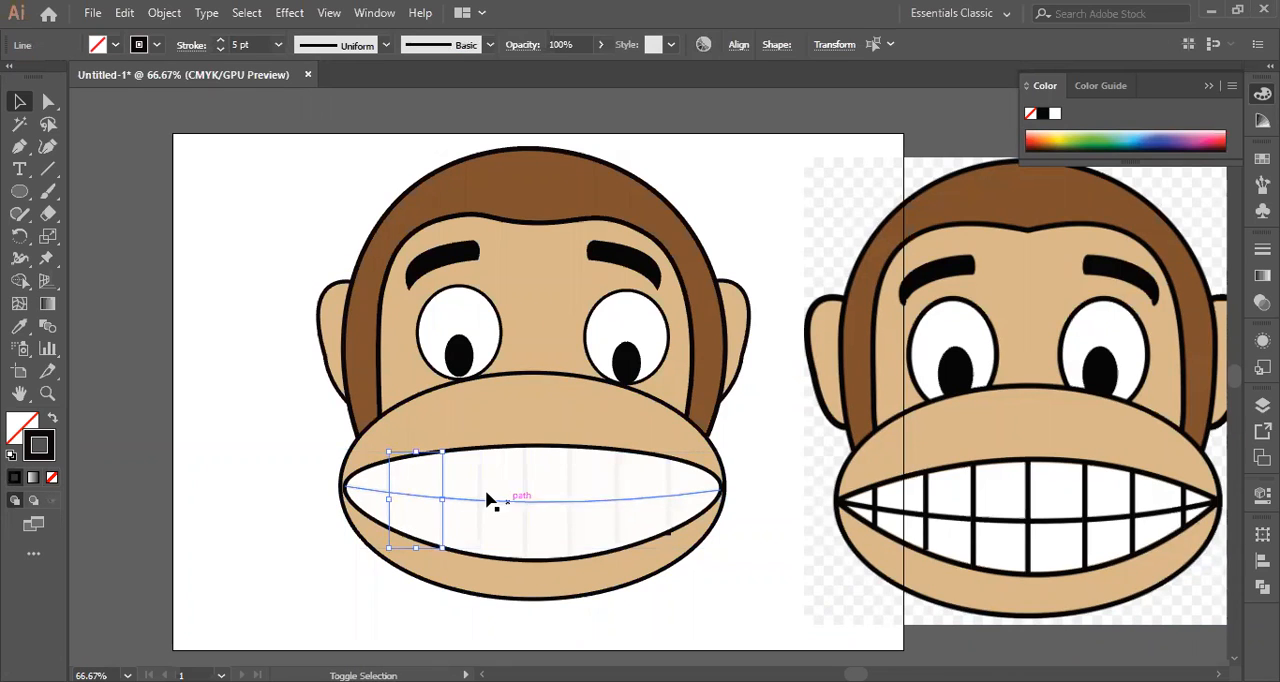
left_click(481, 491)
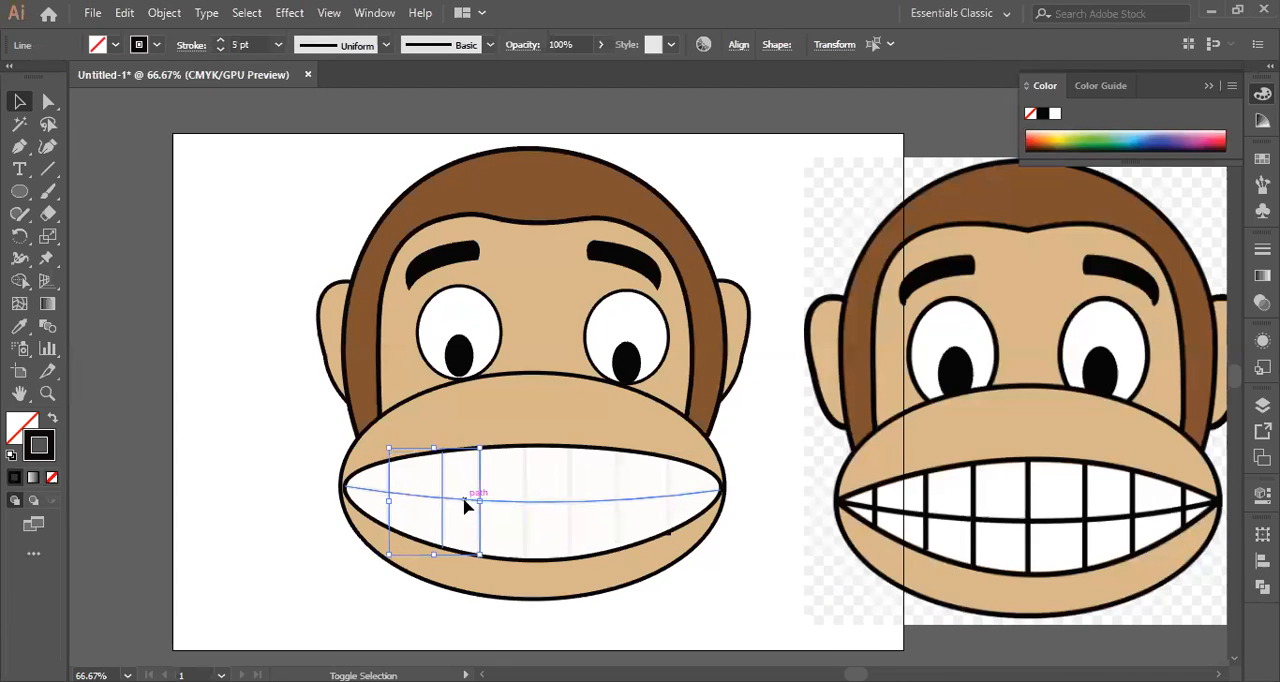
left_click(464, 499, "shift")
left_click(524, 482, "shift")
left_click(570, 477, "shift")
left_click(616, 476, "shift")
left_click(668, 481, "shift")
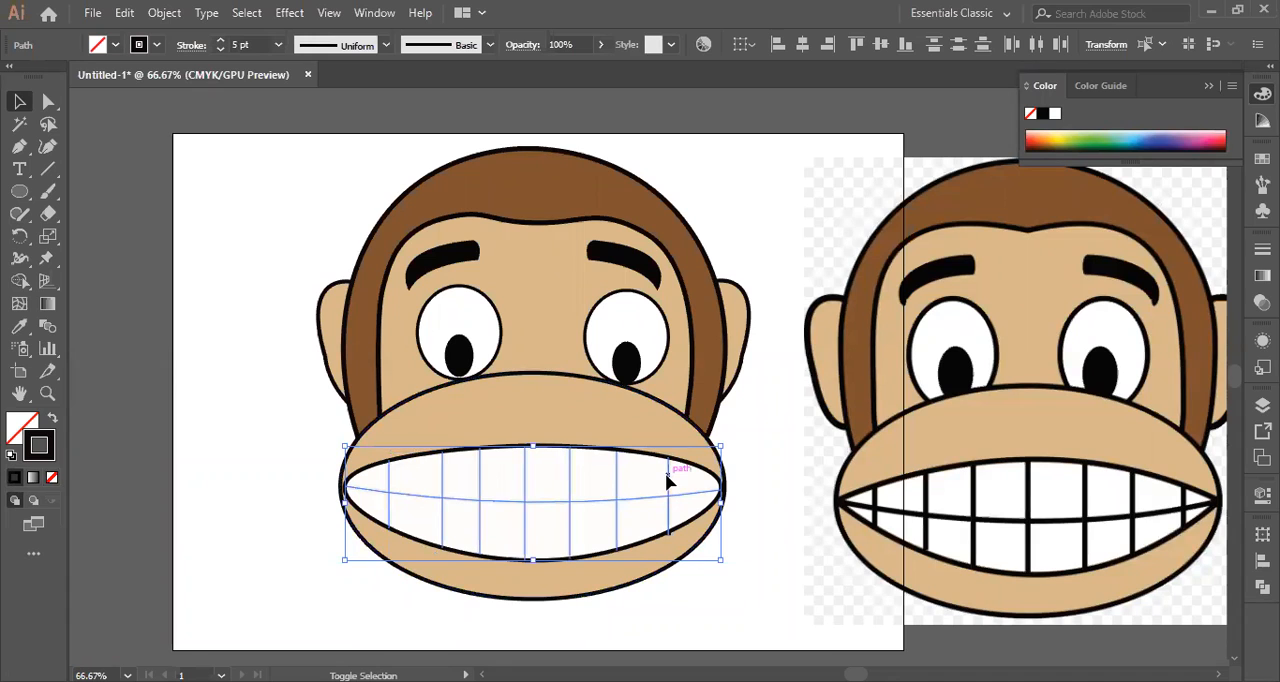
right_click(568, 485)
mouse_move(738, 398)
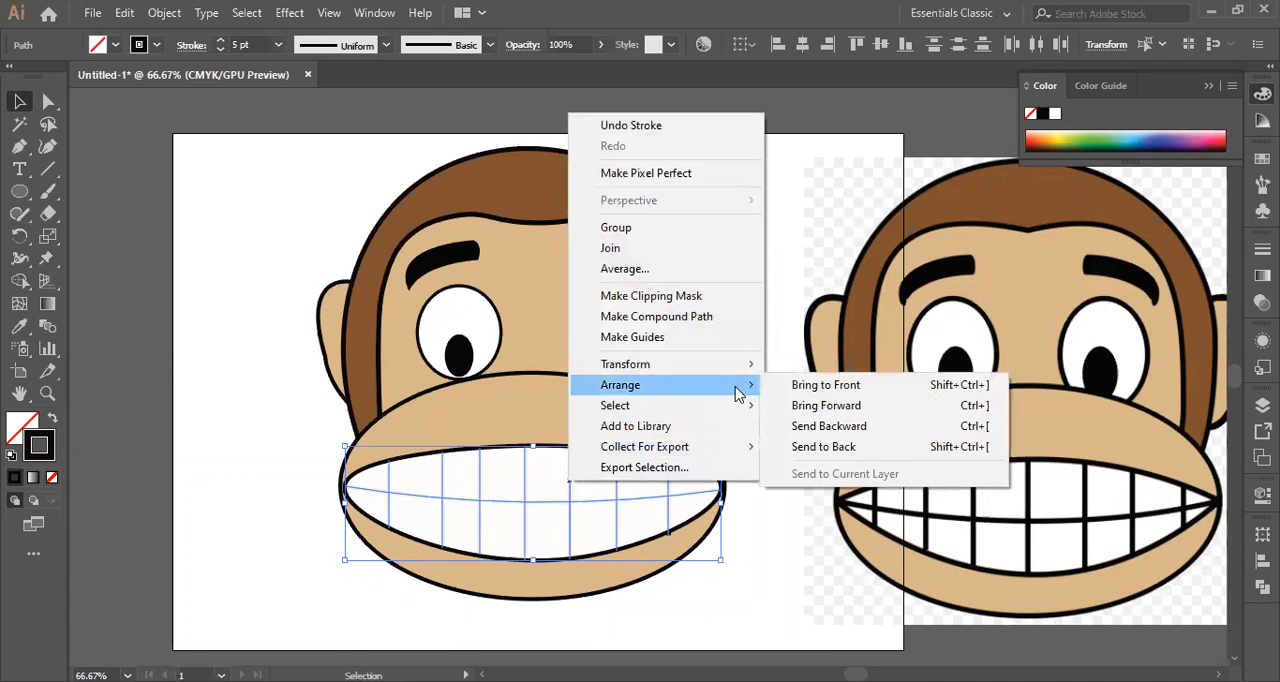
left_click(792, 389)
left_click(762, 242)
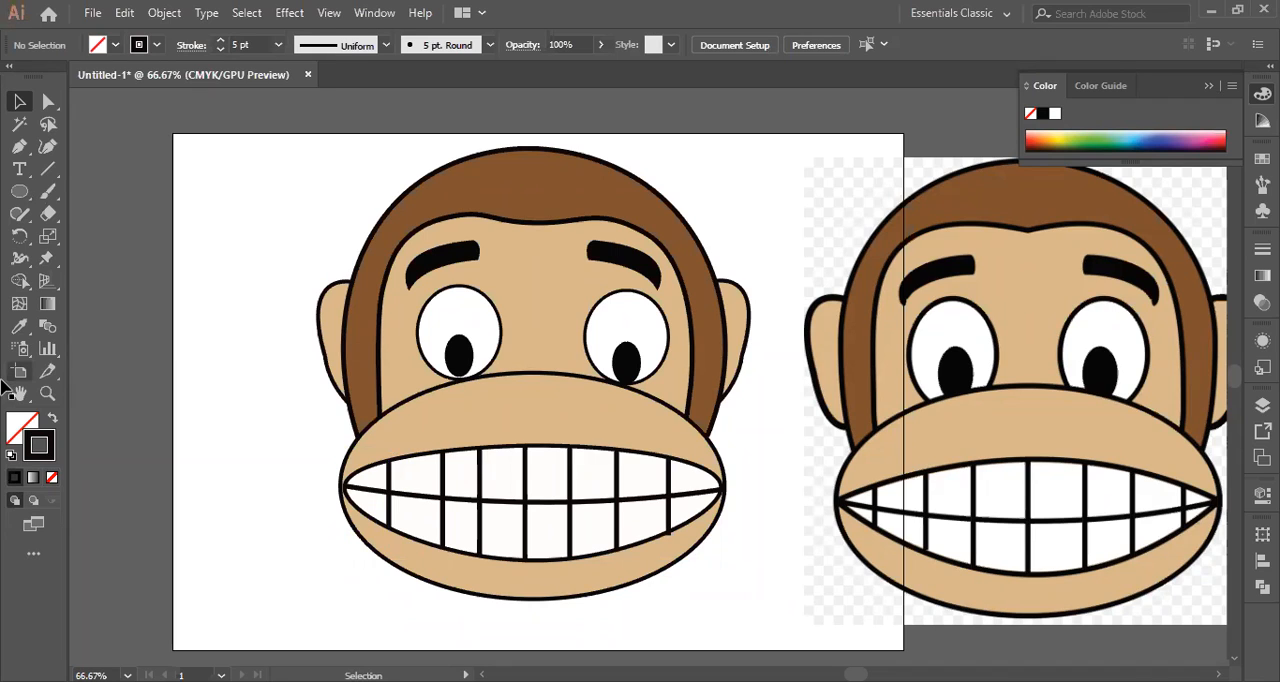
left_click(1262, 94)
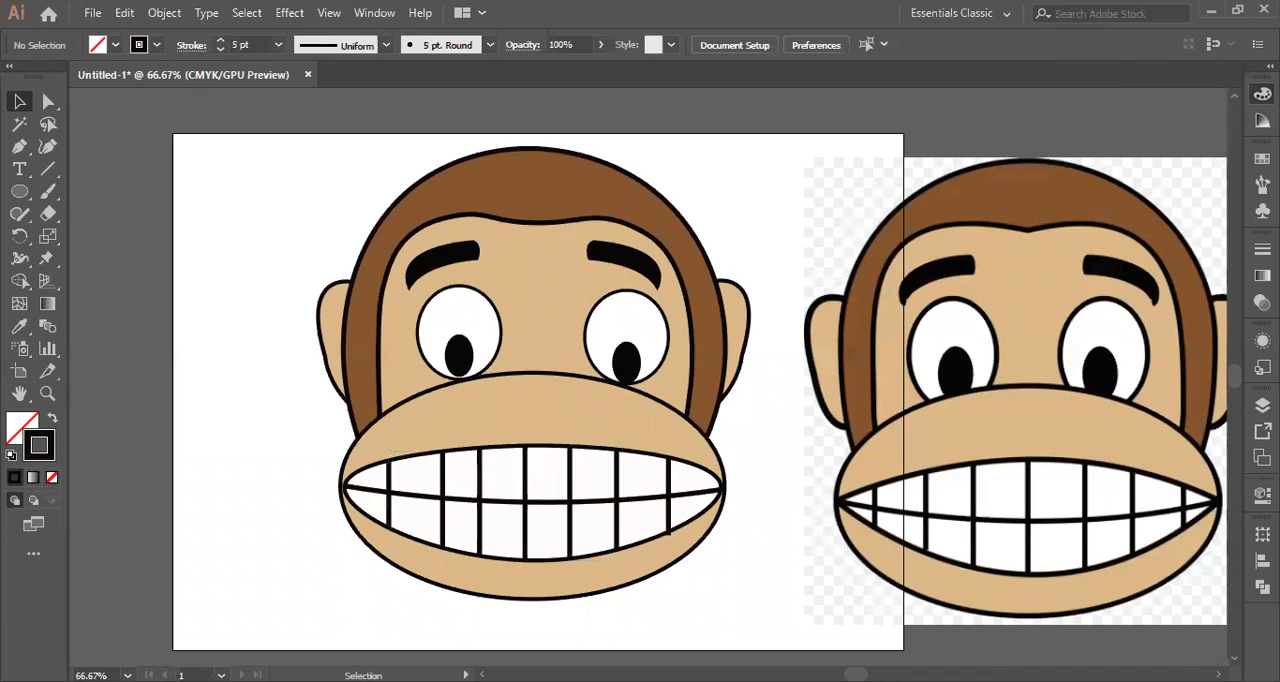
left_click(1262, 94)
left_click(1110, 86)
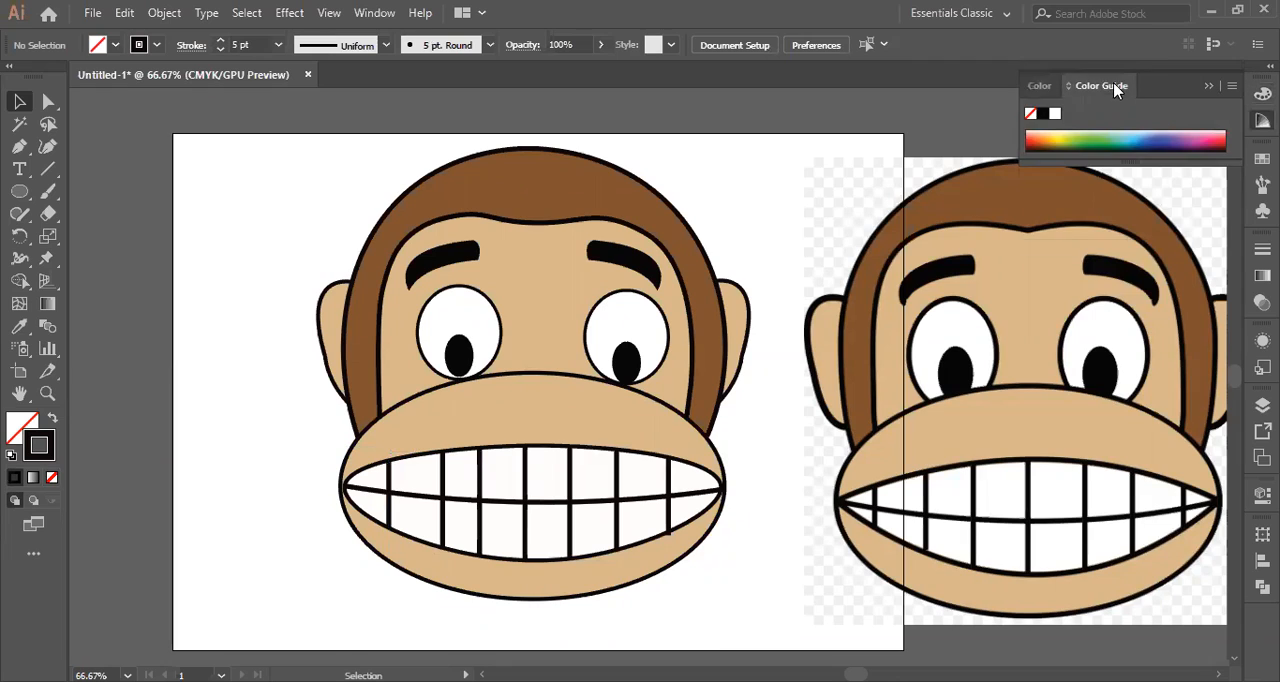
left_click(1045, 86)
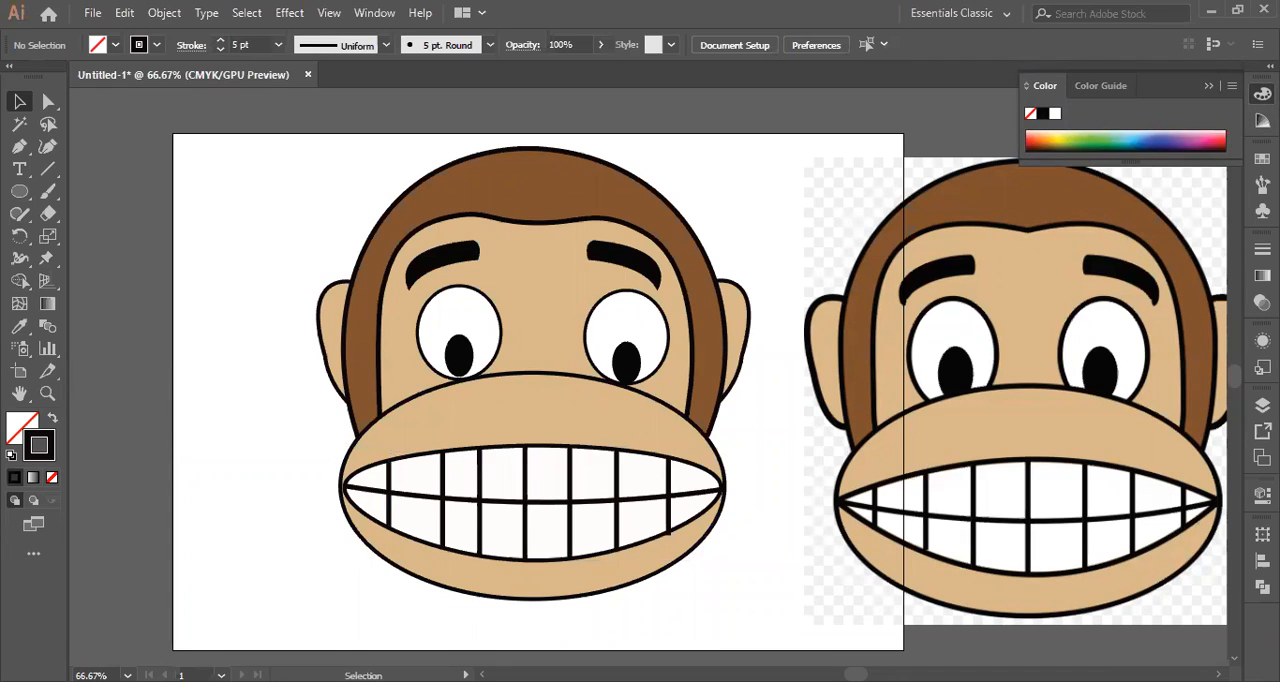
left_click(1101, 86)
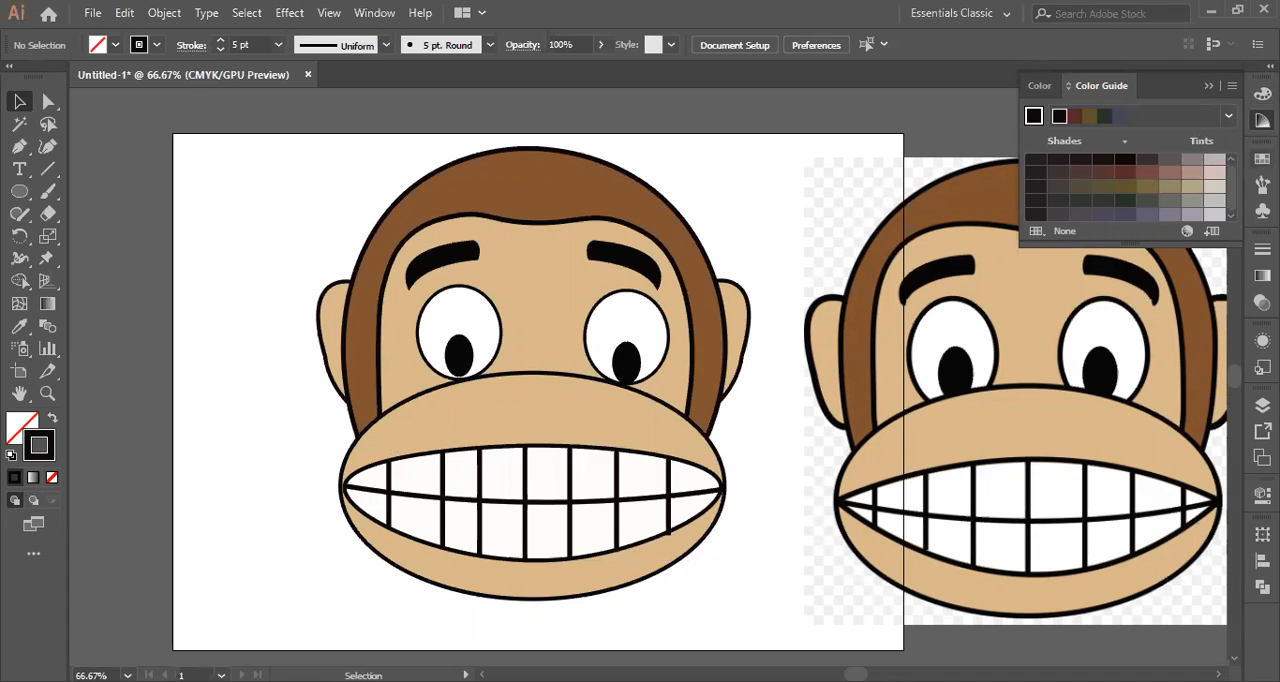
Open the Hair and Fur symbol library and place it beside the monkey's head.
left_click(1262, 158)
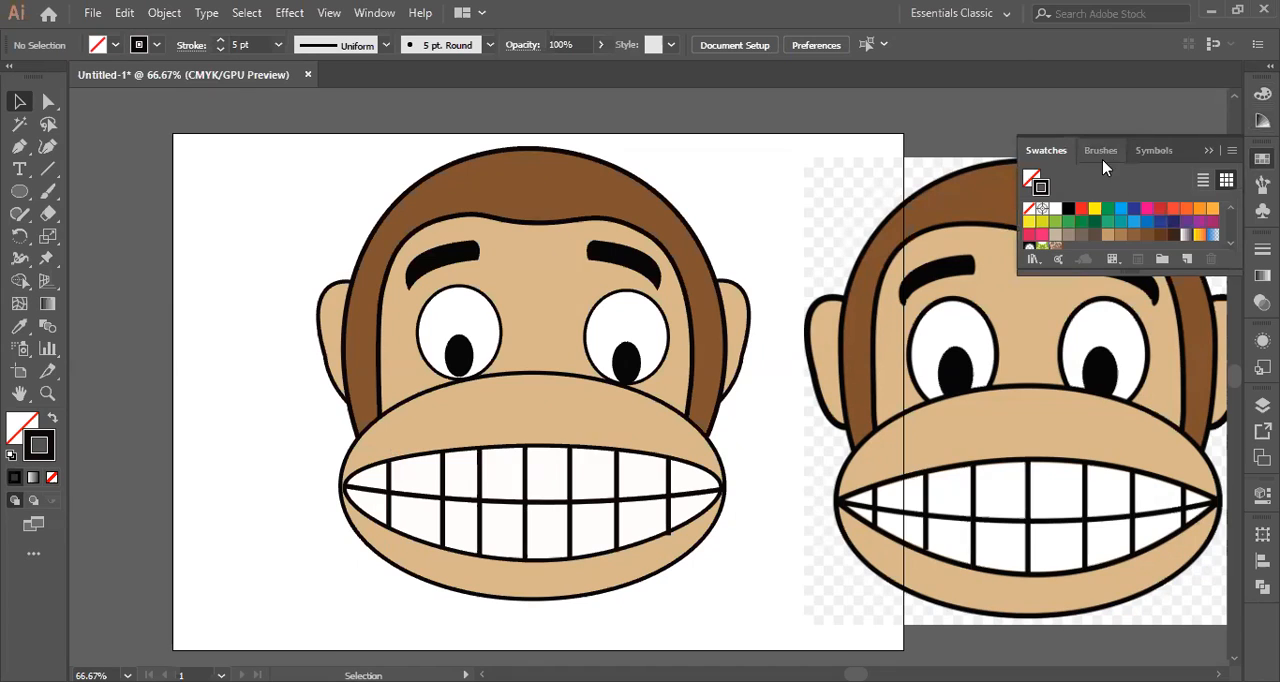
left_click(1157, 153)
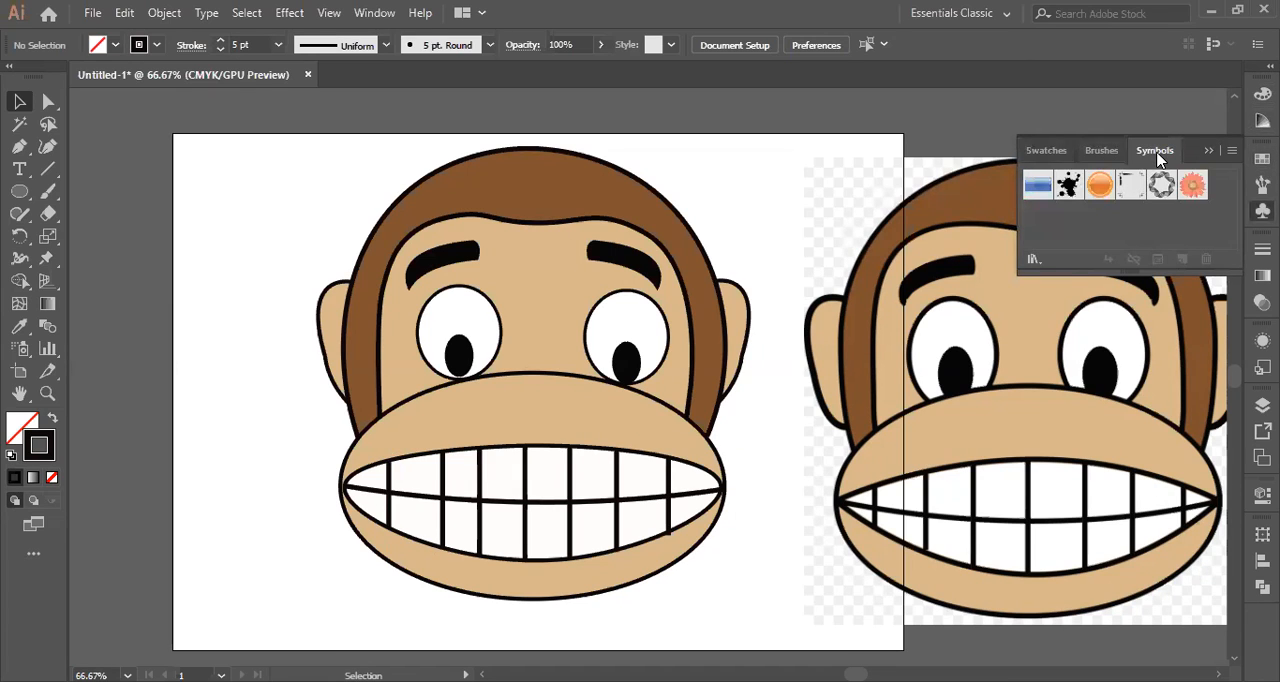
left_click(1033, 261)
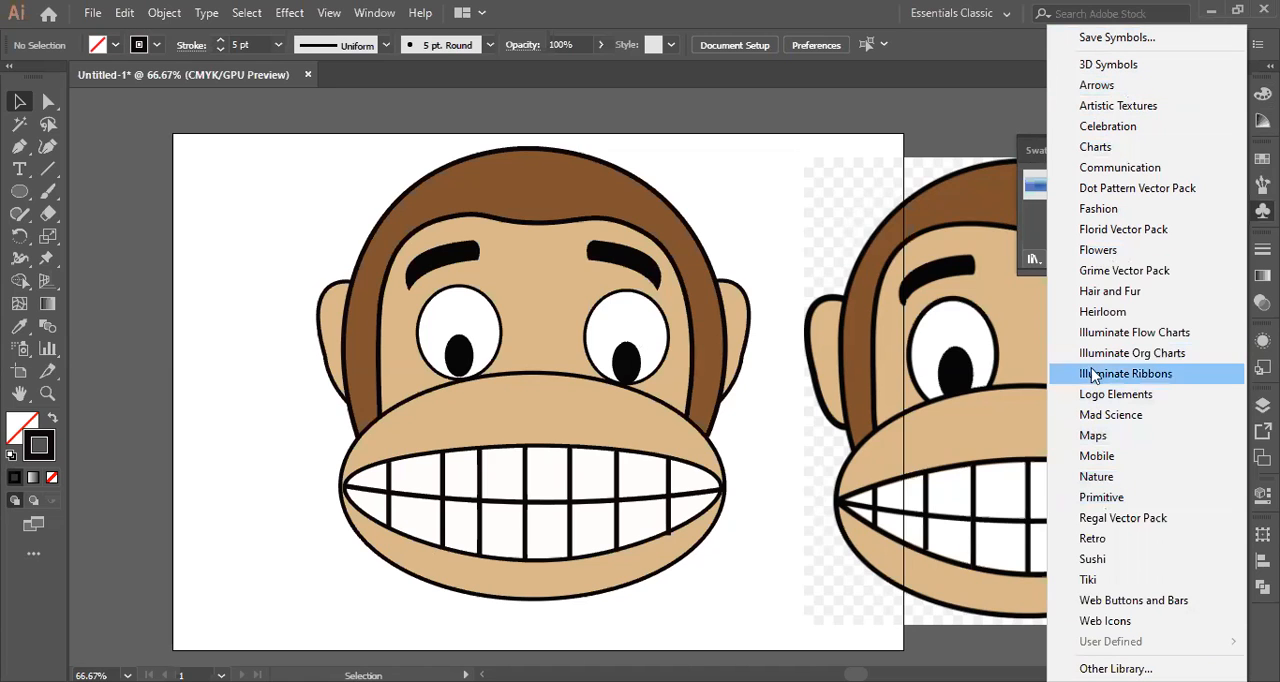
left_click(1110, 291)
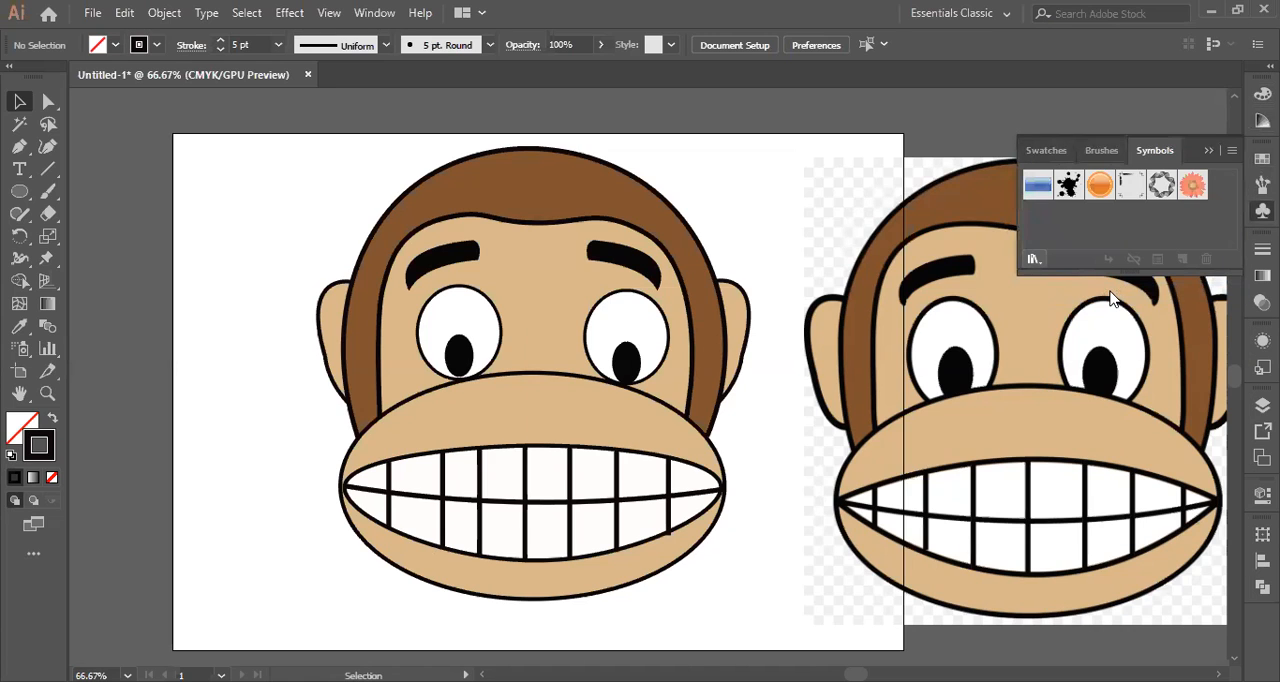
mouse_move(647, 304)
left_mouse_down()
mouse_move(785, 233)
mouse_move(816, 166)
left_mouse_up()
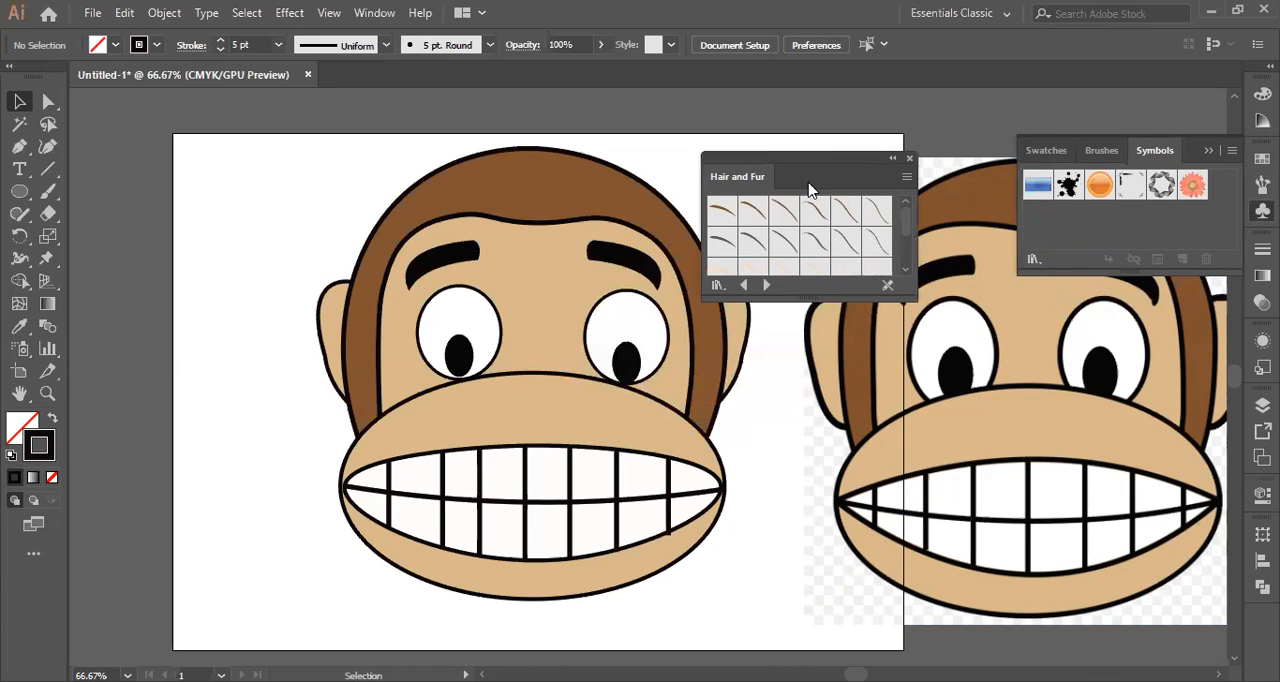
Place a Brown Hair 2 symbol at the upper left of the monkey's head, enlarge it and rotate it to stick out from the hairline.
left_click(756, 214)
left_click_drag(293, 228, 296, 225)
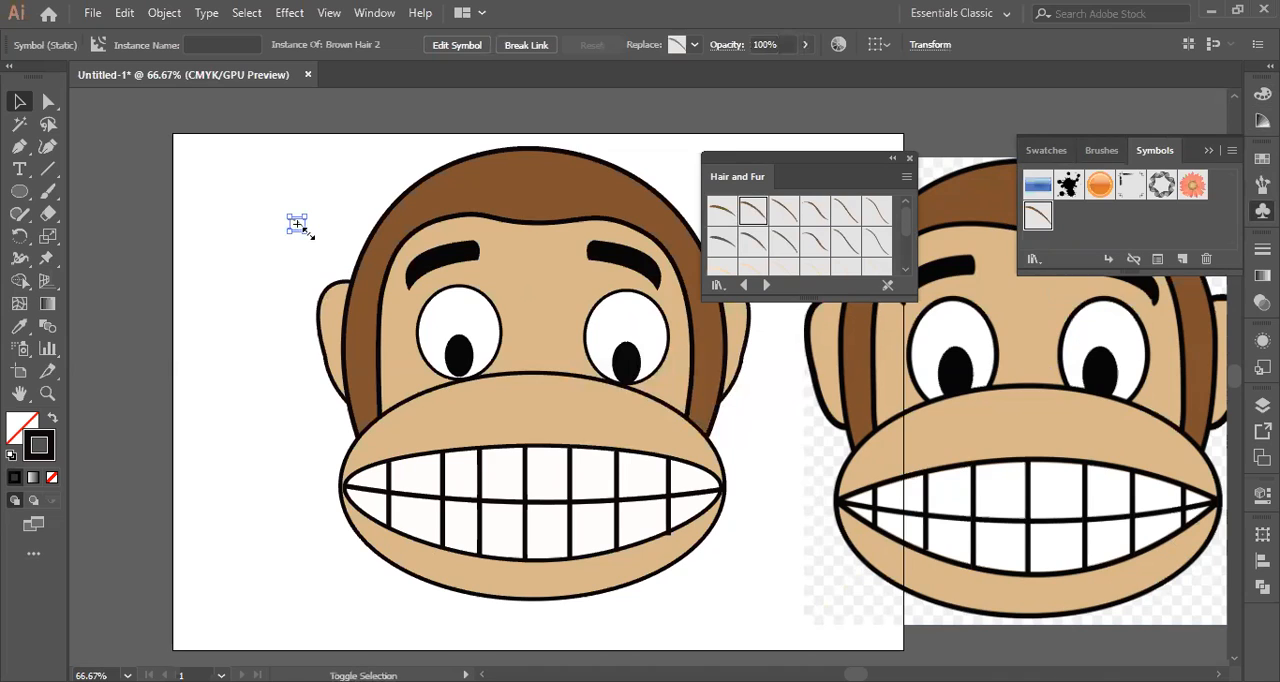
left_click_drag(308, 232, 355, 270)
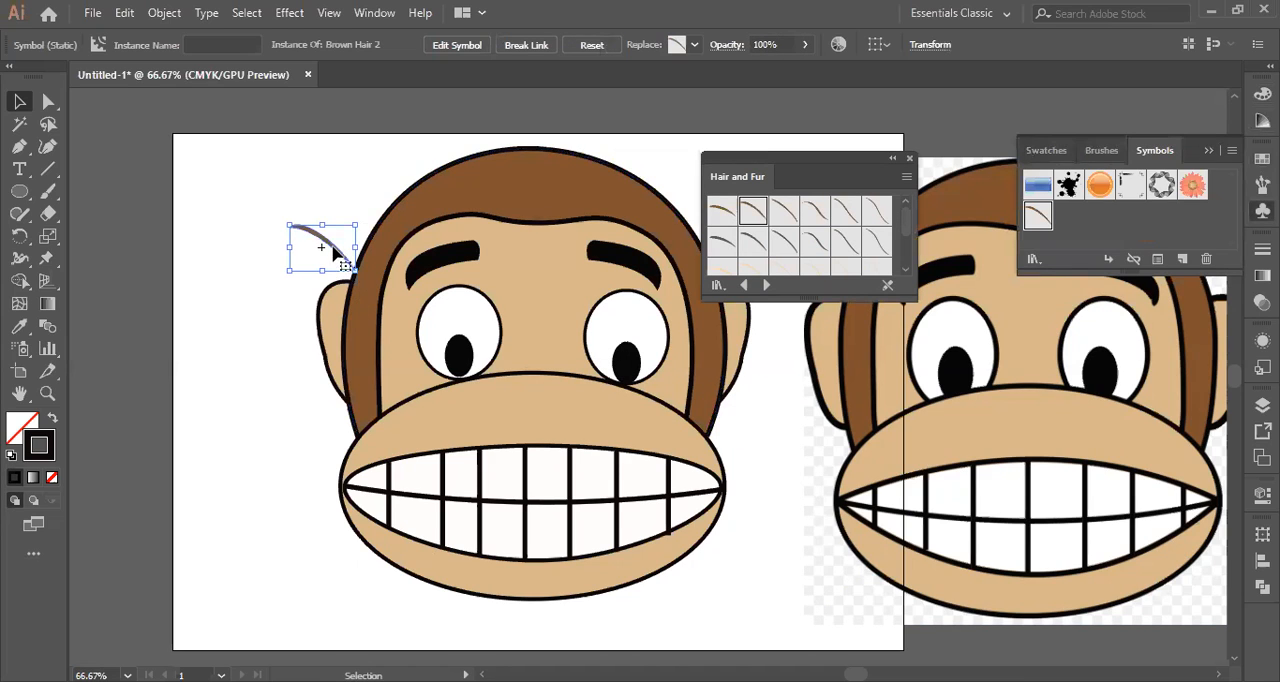
left_click_drag(362, 216, 202, 288)
Duplicate the Brown Hair 2 strand three times along the upper hairline, rotating the copies to stick up from the head, and deselect.
left_click_drag(308, 250, 390, 154)
scroll(531, 243, "up", 3)
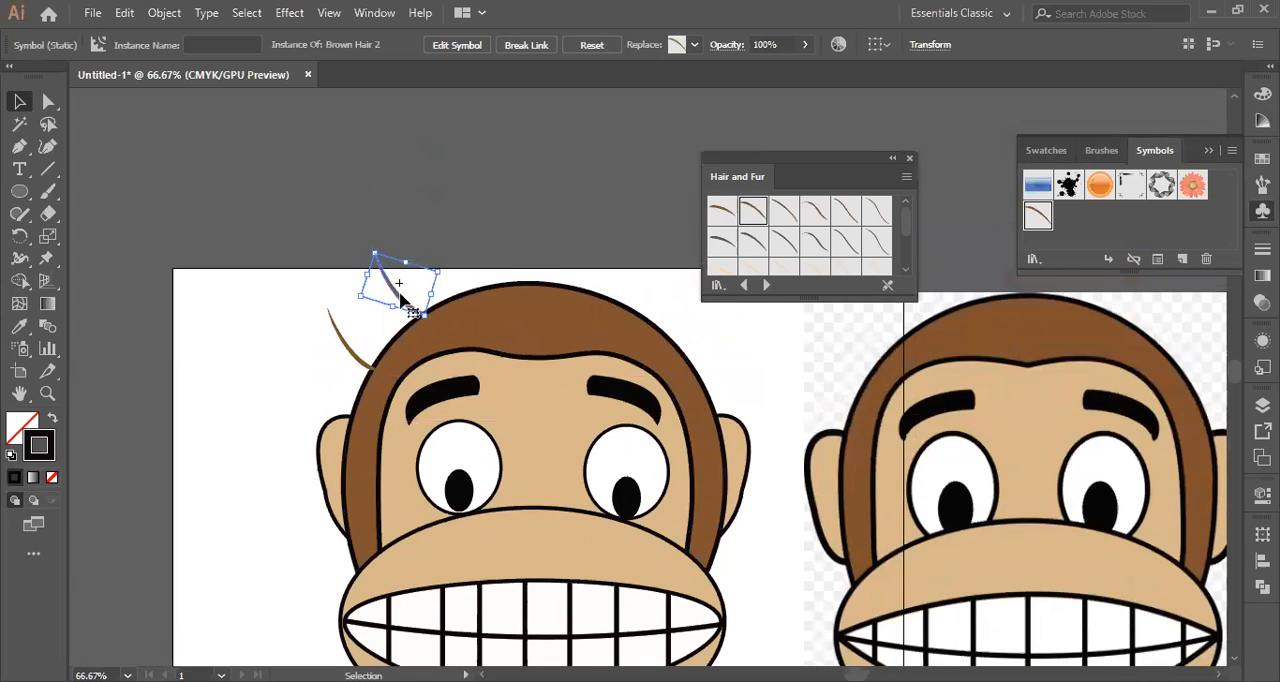
left_click_drag(400, 287, 507, 281)
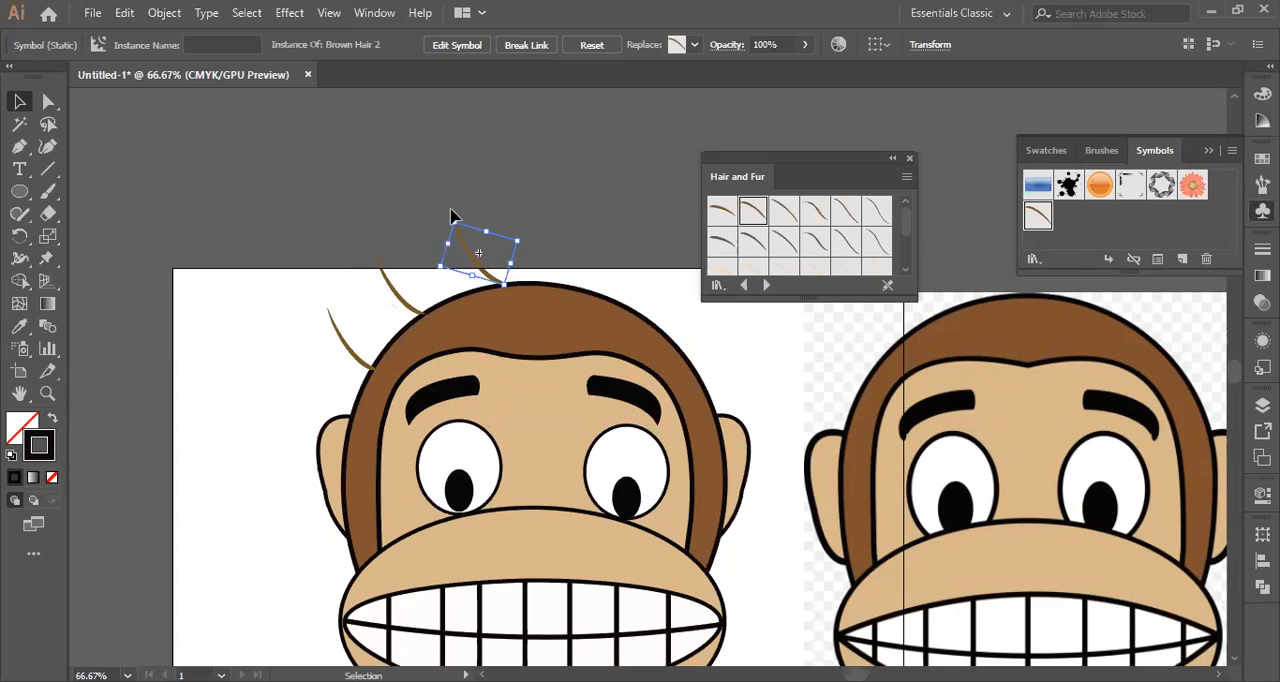
left_click_drag(449, 216, 507, 221)
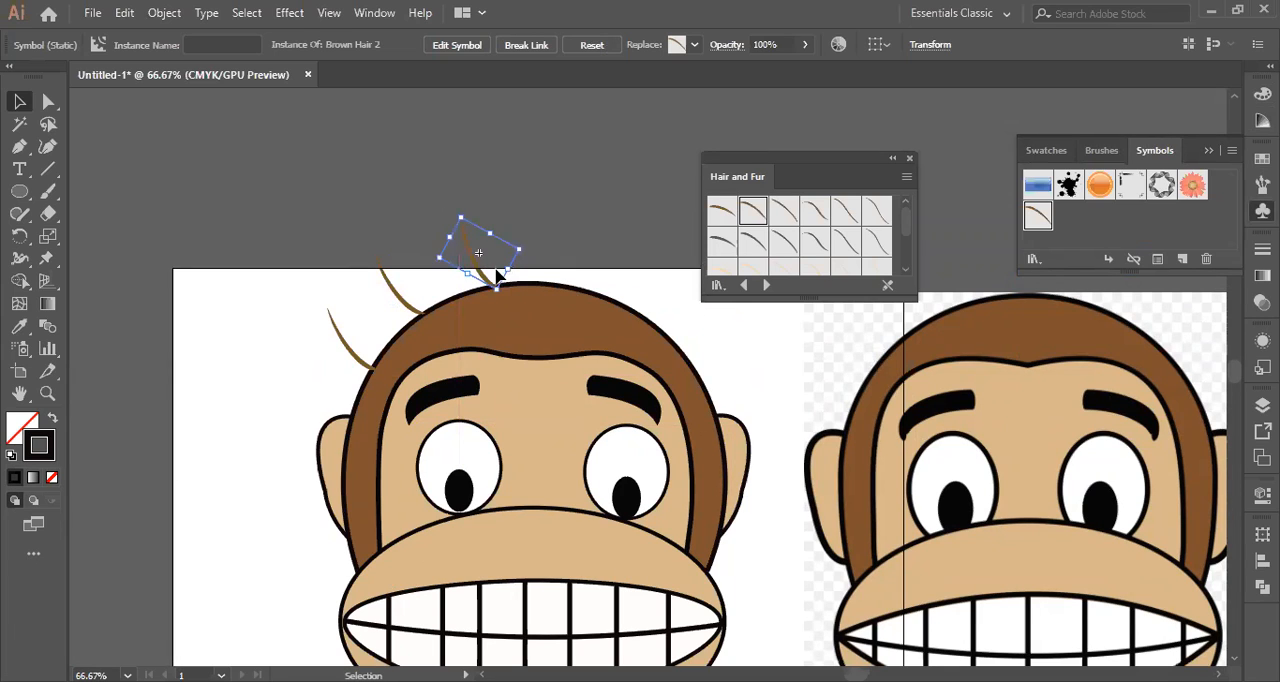
scroll(566, 271, "down", 2)
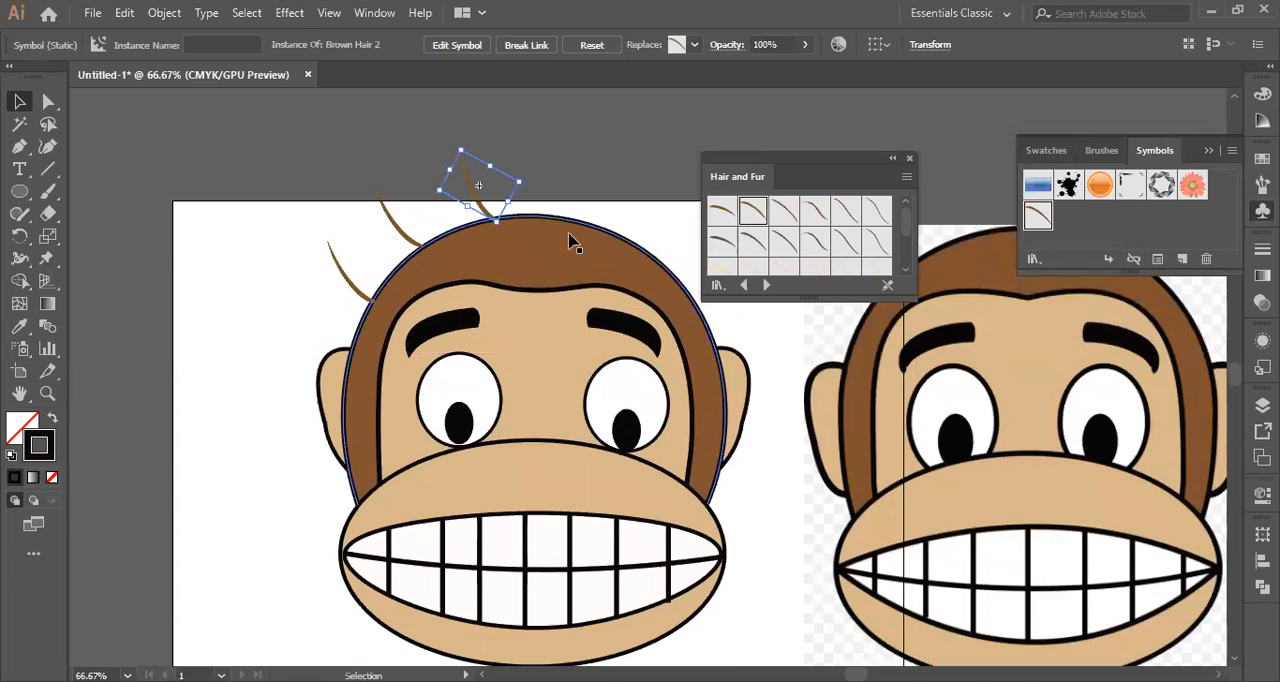
left_click_drag(478, 190, 531, 189)
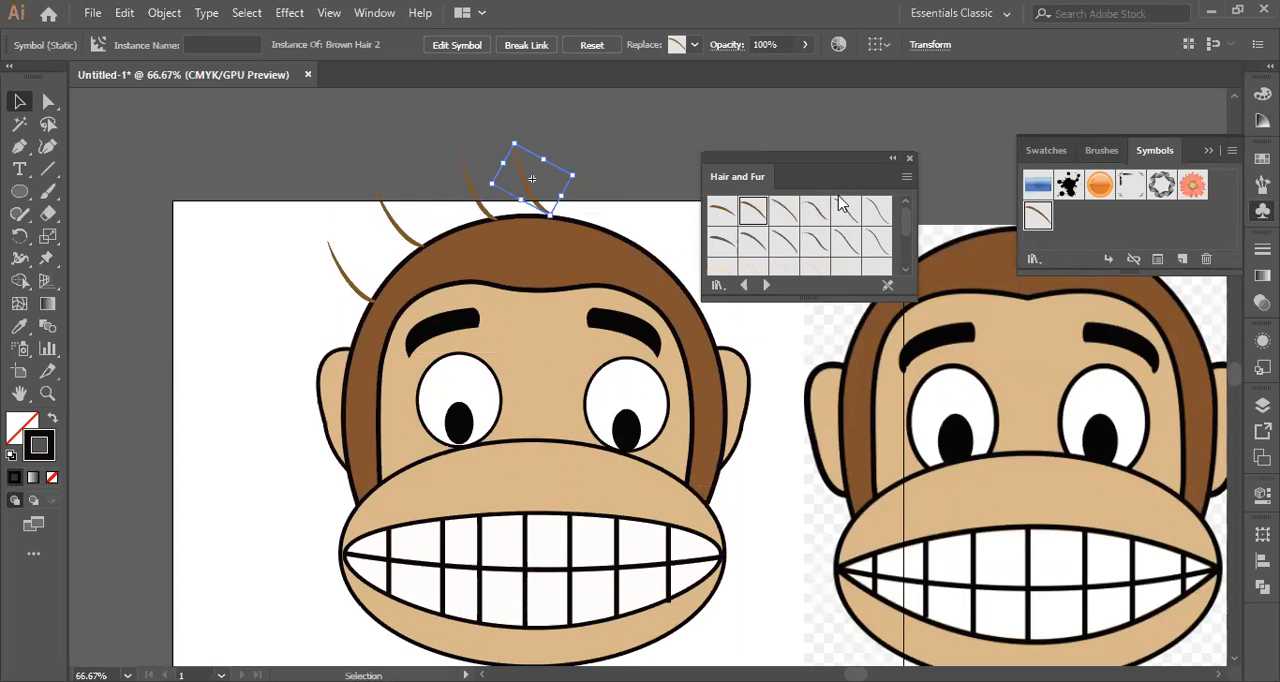
left_click(600, 137)
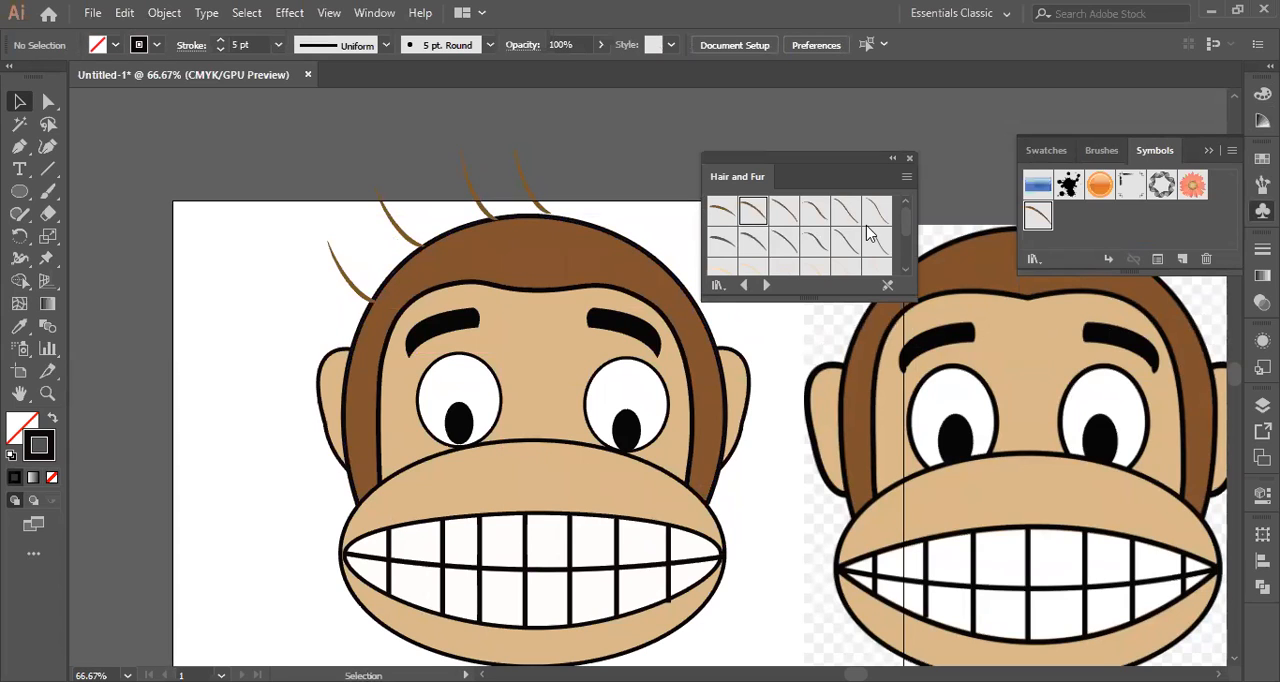
Place a Fur 1 symbol from the Hair and Fur library above the monkey's head, beyond the last brown strand.
scroll(868, 220, "down", 3)
left_click(723, 252)
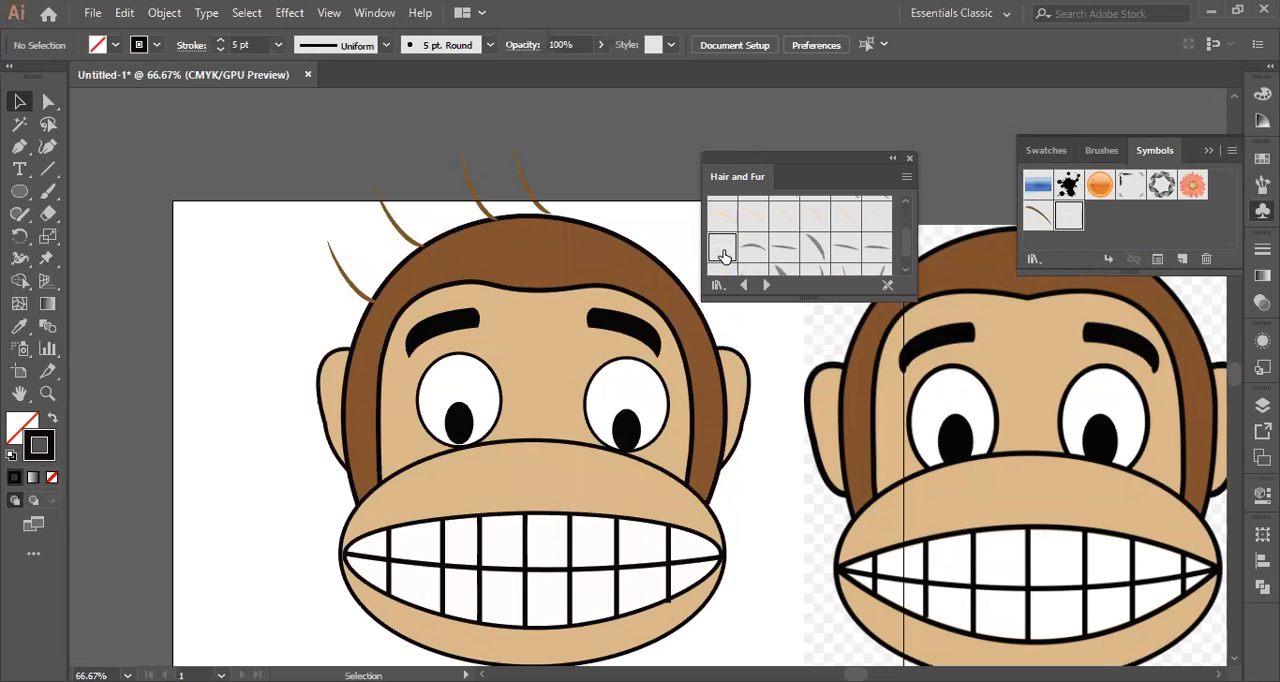
left_click_drag(723, 255, 677, 178)
left_click(677, 170)
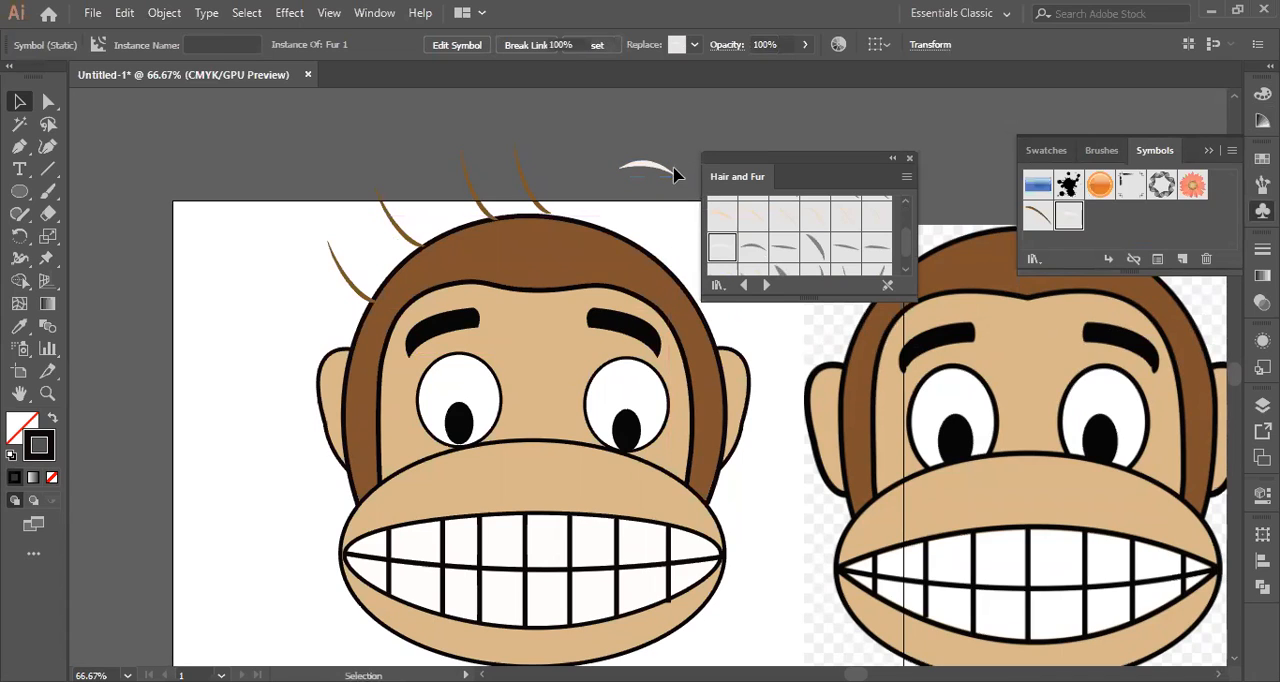
left_click(673, 163)
Move the Fur 1 strand next to the last brown strand and rotate it to stick up from the hairline.
left_click_drag(681, 151, 573, 147)
left_click_drag(637, 214, 640, 217)
left_click(574, 134)
left_click(603, 188)
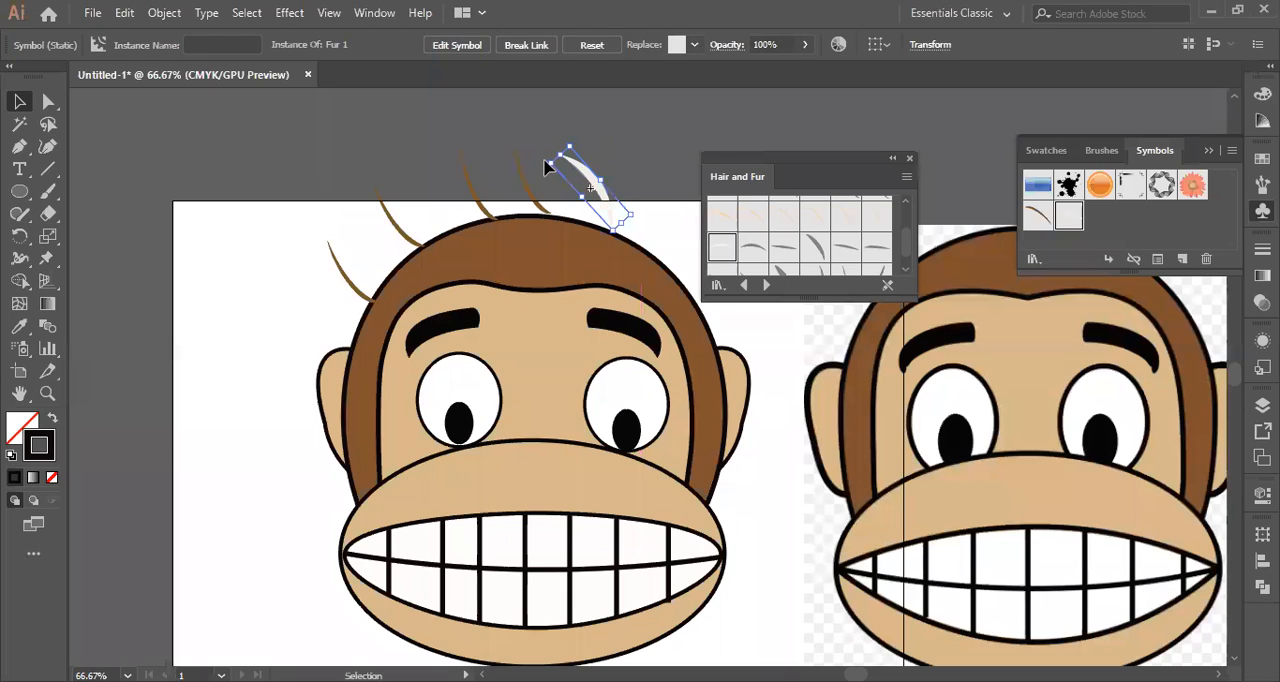
left_click_drag(543, 157, 556, 152)
left_click(647, 143)
left_click(605, 196)
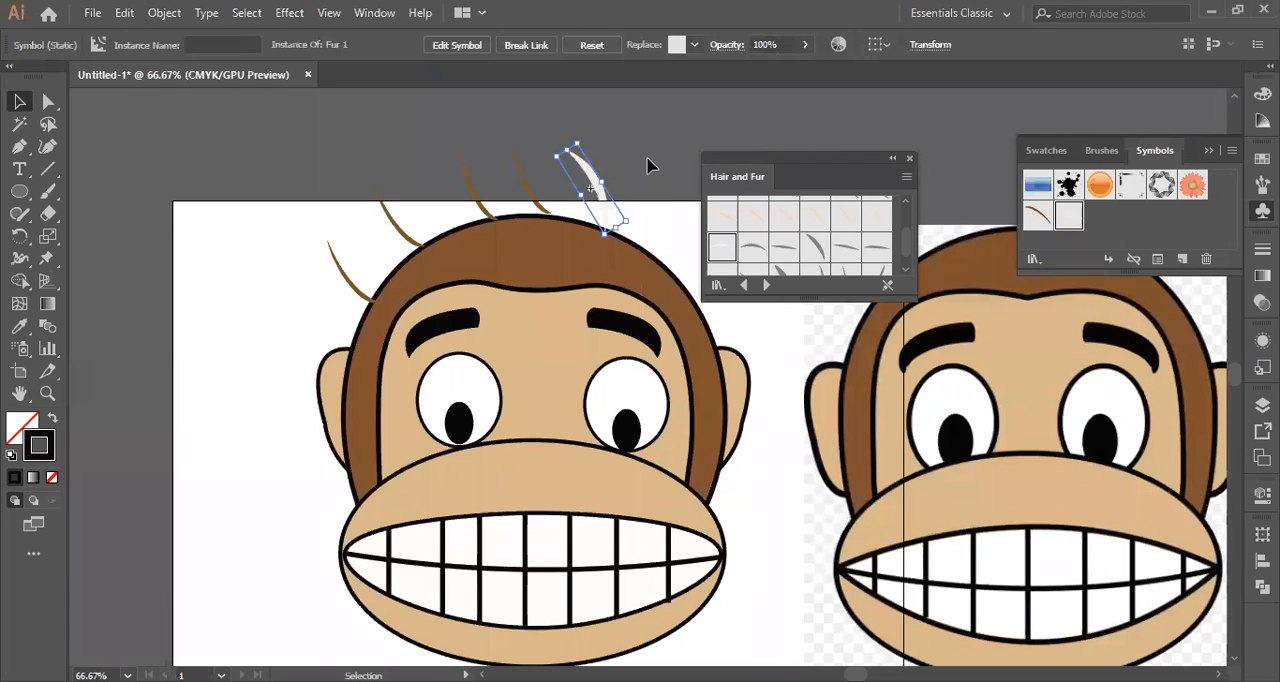
left_click(652, 158)
left_click(597, 187)
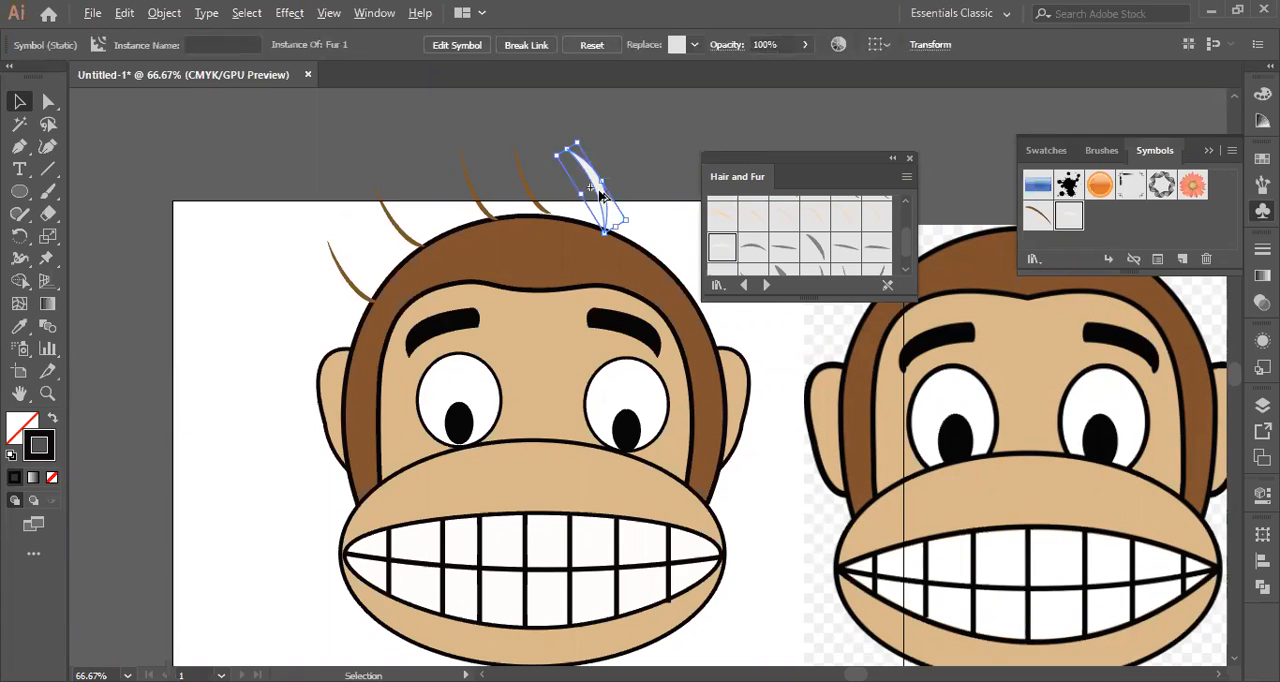
Duplicate the Fur 1 strand and place the copy on the head's upper right outline.
left_click_drag(600, 198, 661, 232)
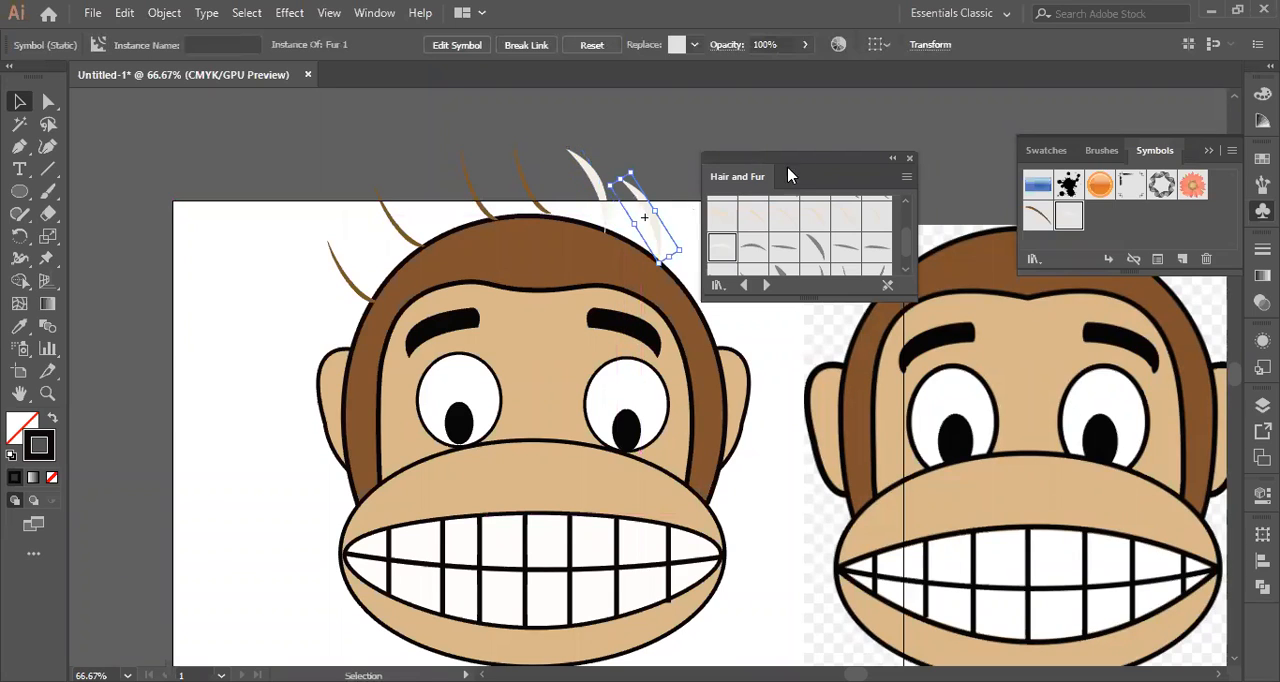
left_click_drag(815, 166, 877, 111)
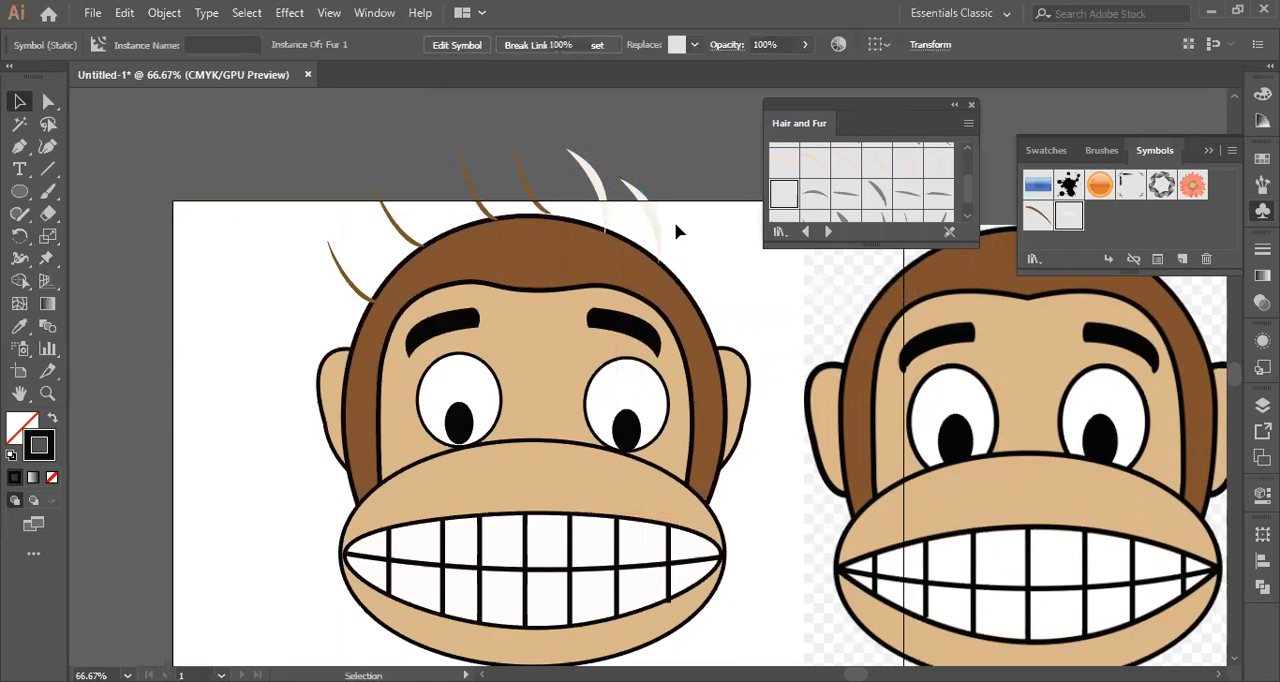
left_click_drag(656, 227, 713, 298)
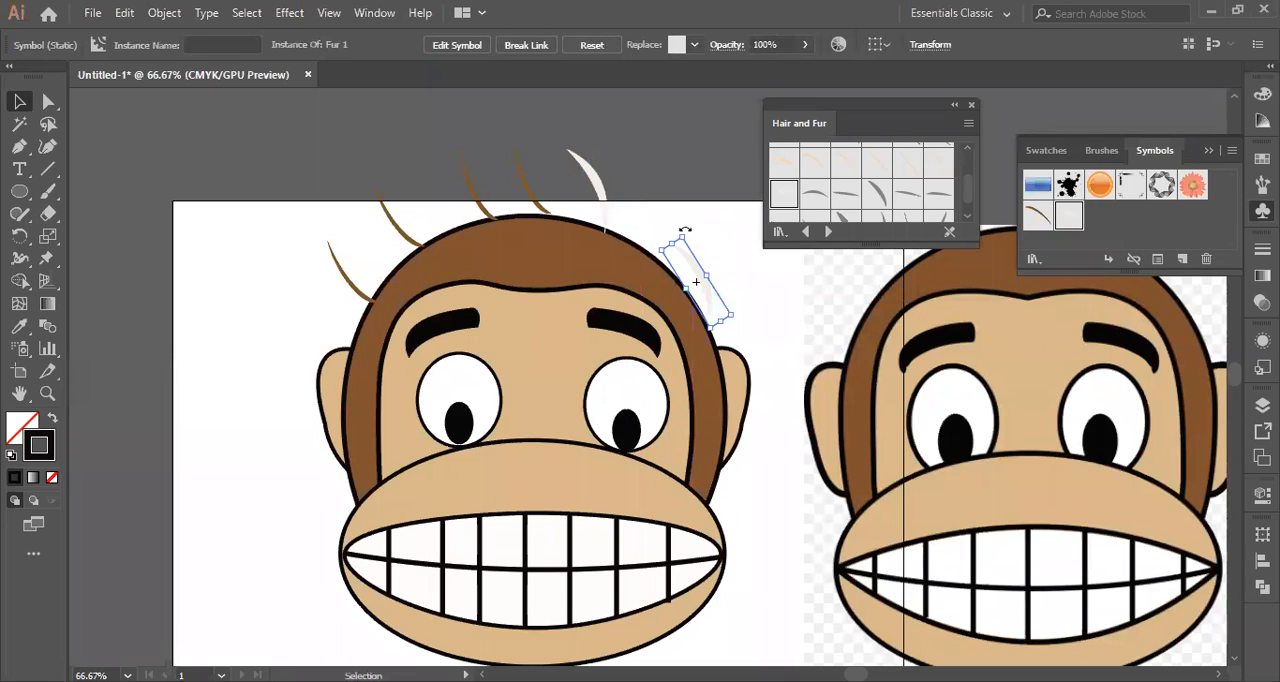
Rotate the copied fur strand more upright and nudge it up so its base meets the head's outline.
left_click_drag(692, 232, 703, 237)
key("Up")
key("Up")
key("Up")
key("Up")
key("Up")
key("Up")
key("Up")
key("Up")
key("Up")
key("Up")
key("Up")
key("Up")
key("Up")
key("Up")
key("Up")
key("Up")
key("Up")
key("Up")
key("Up")
key("Up")
key("Up")
key("Up")
key("Up")
key("Up")
key("Up")
key("Up")
key("Up")
key("Up")
left_click(694, 254)
left_click(697, 252)
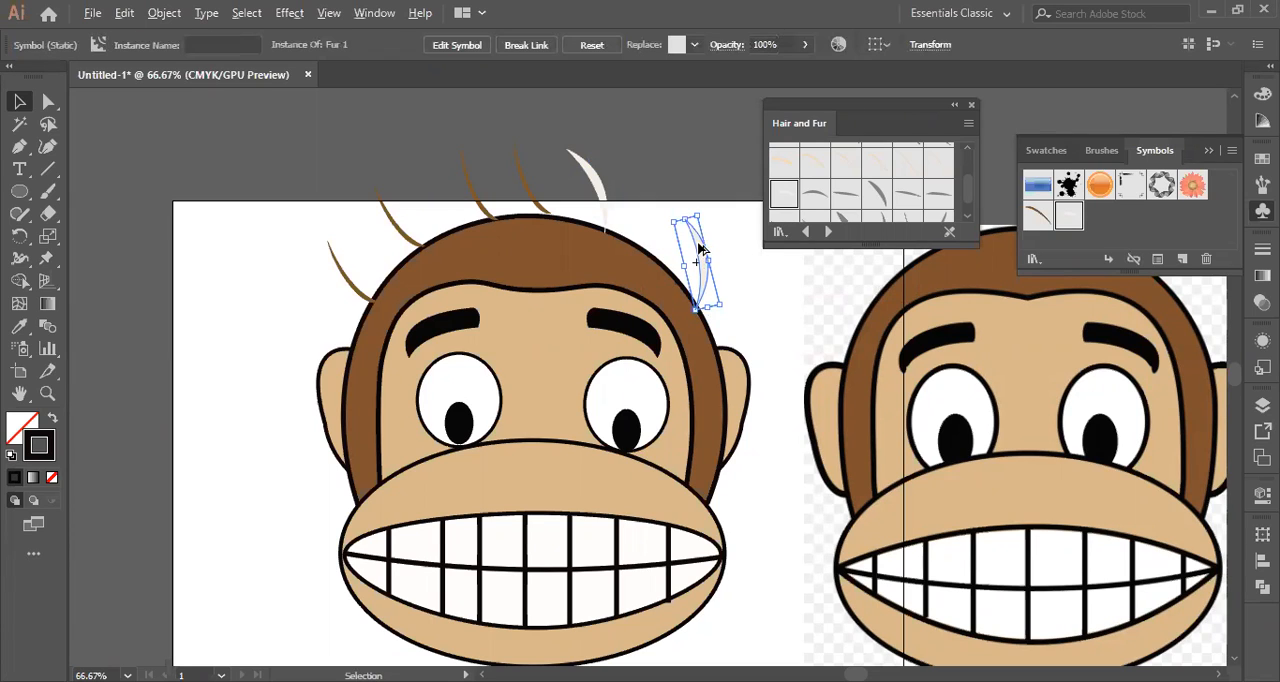
Duplicate the upright fur strand into the gap between the two existing Fur 1 strands, then deselect it.
left_click_drag(699, 250, 648, 192)
left_click(764, 293)
scroll(764, 297, "down", 1)
scroll(764, 295, "down", 1)
scroll(764, 295, "up", 3)
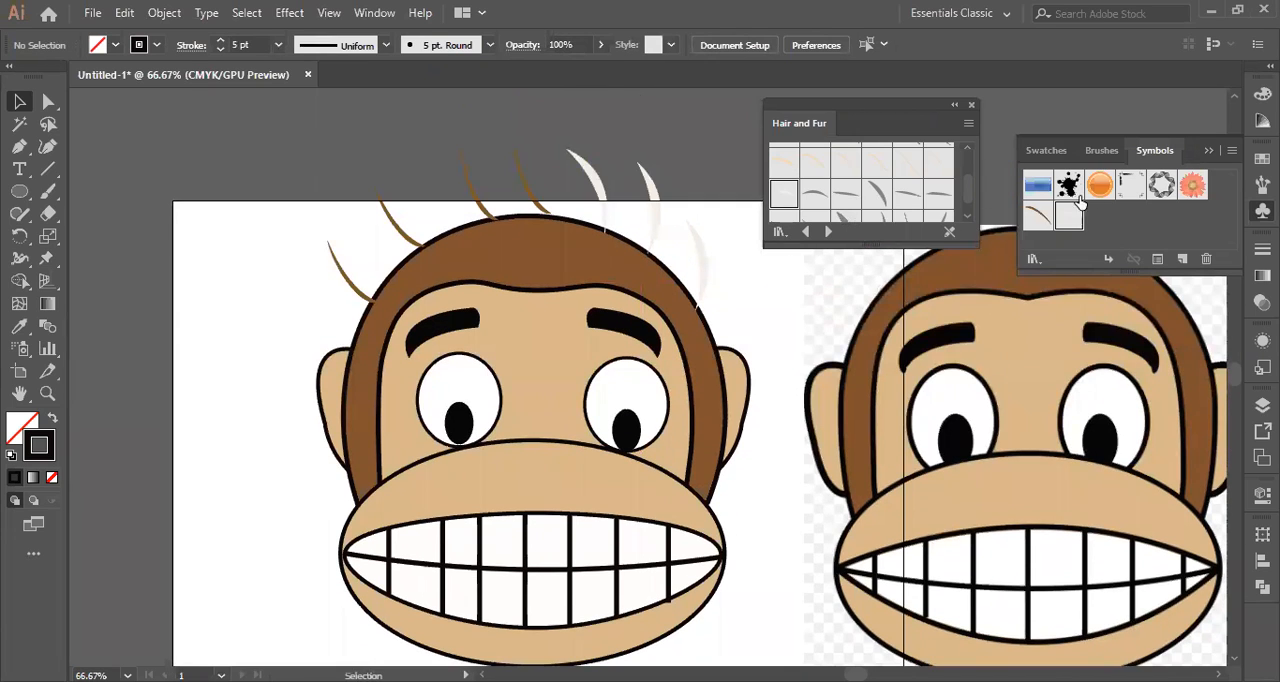
Close the Hair and Fur library, view the Flowers symbol library and close it as well.
left_click(970, 105)
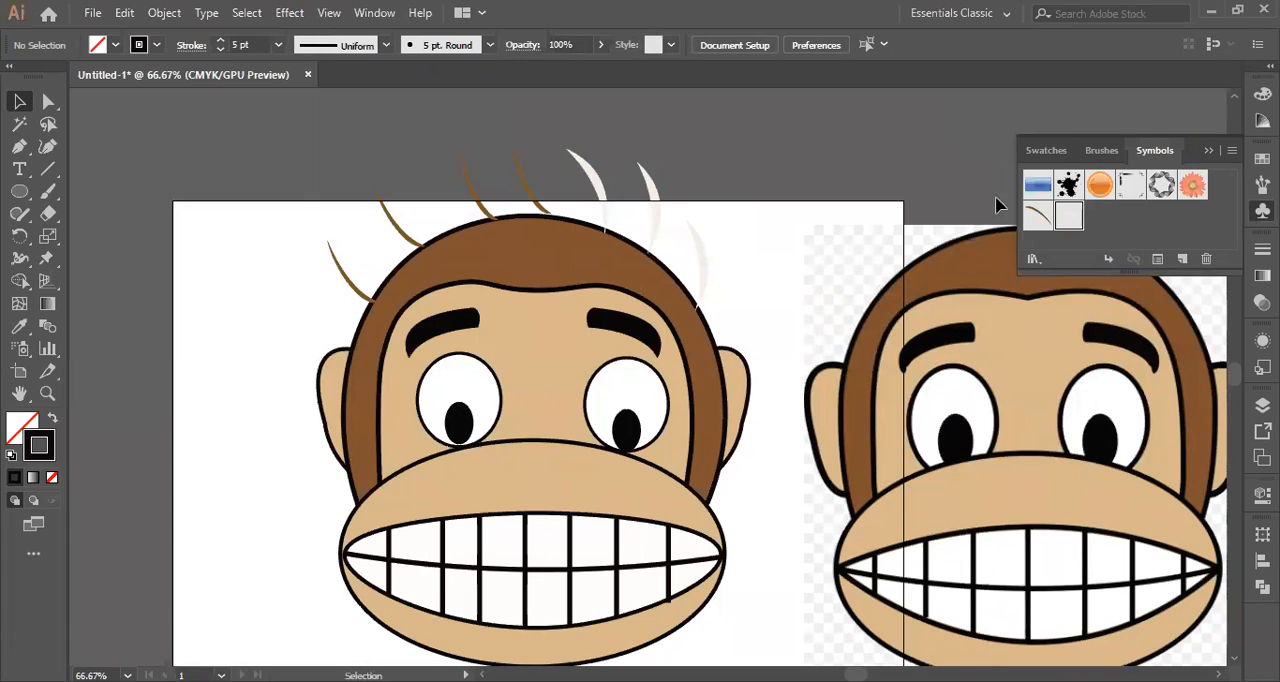
left_click(1033, 259)
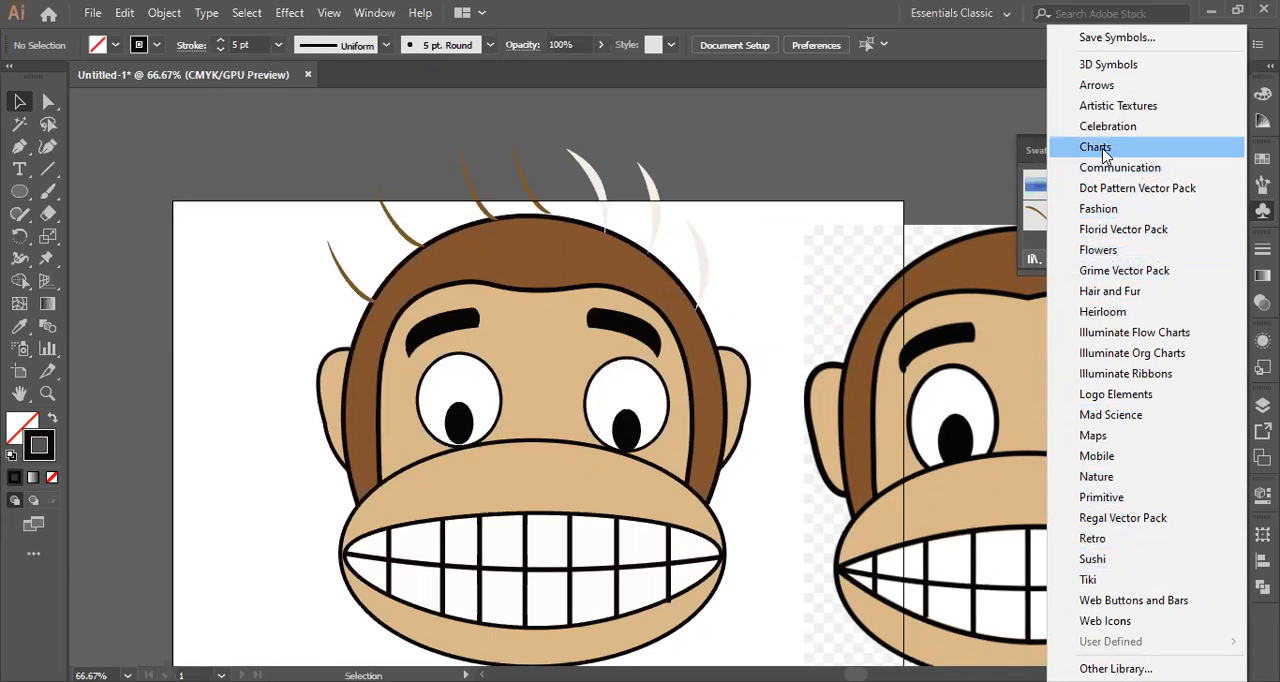
left_click(1106, 251)
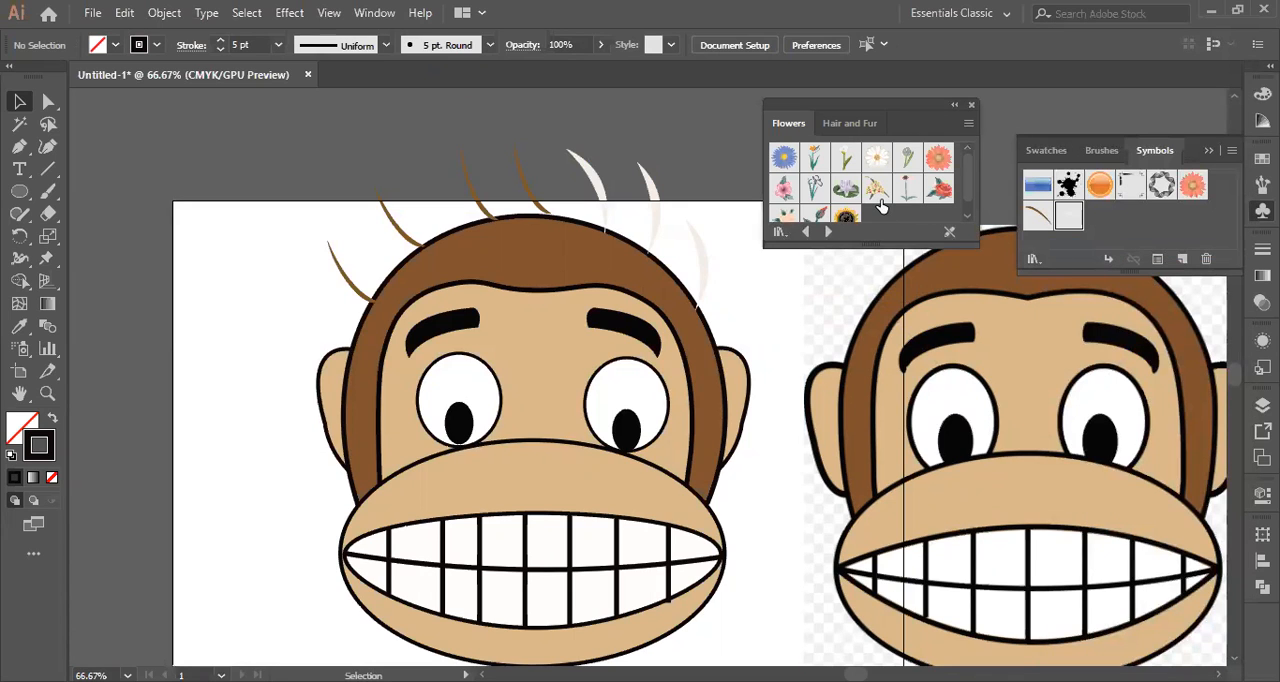
left_click(971, 104)
Open the Nature symbol library and extend it downward to show all of its symbols.
left_click(1035, 262)
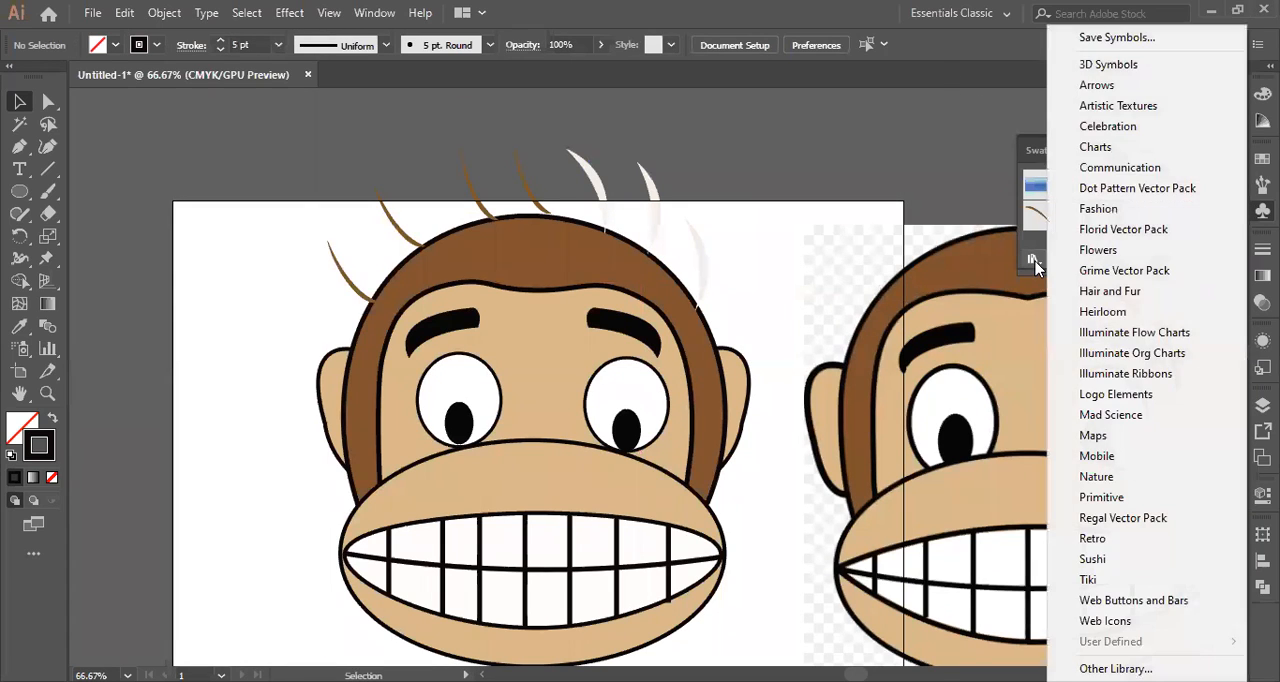
left_click(1097, 477)
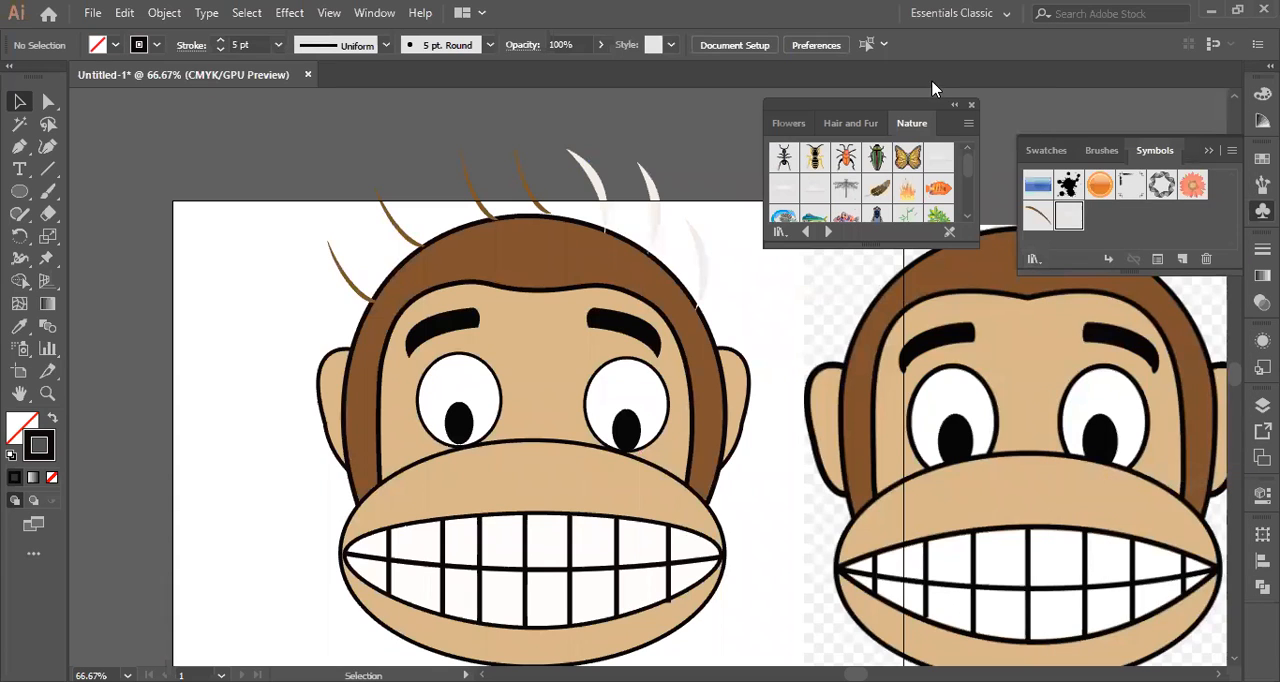
left_click_drag(884, 242, 936, 537)
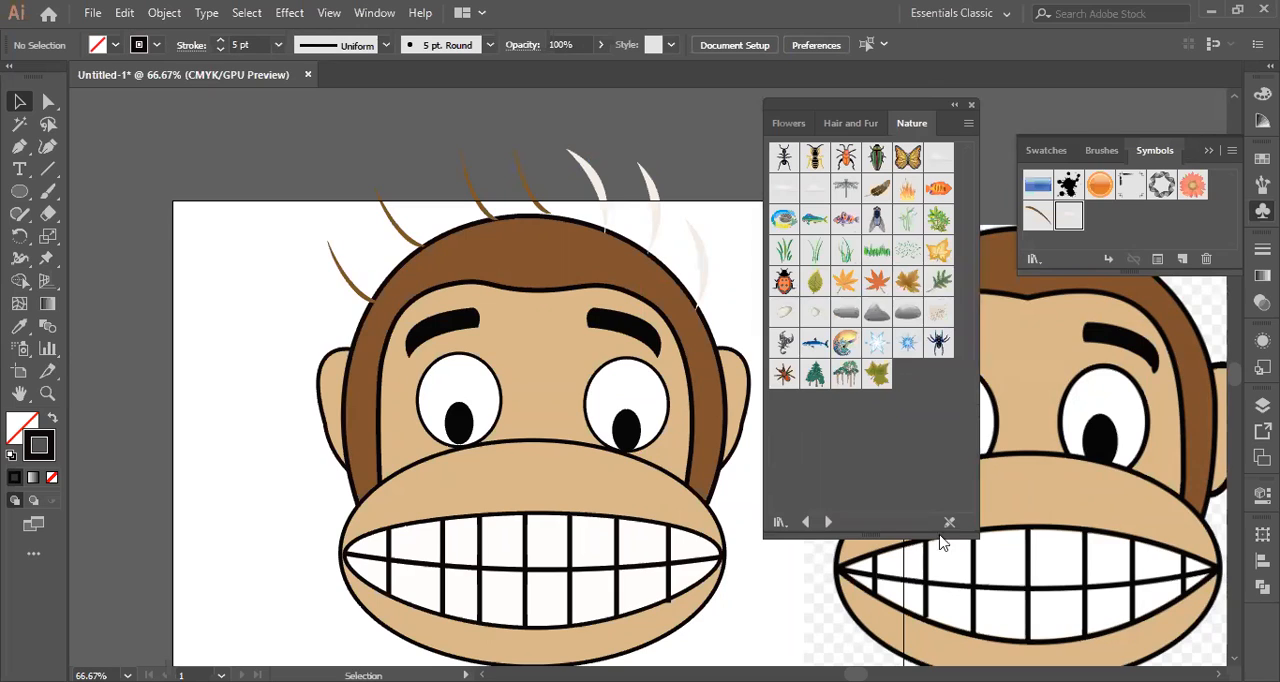
Place a Trees 1 symbol to the left of the monkey and enlarge it until it overlaps the left half of the head.
left_click(815, 376)
left_click_drag(815, 376, 246, 457)
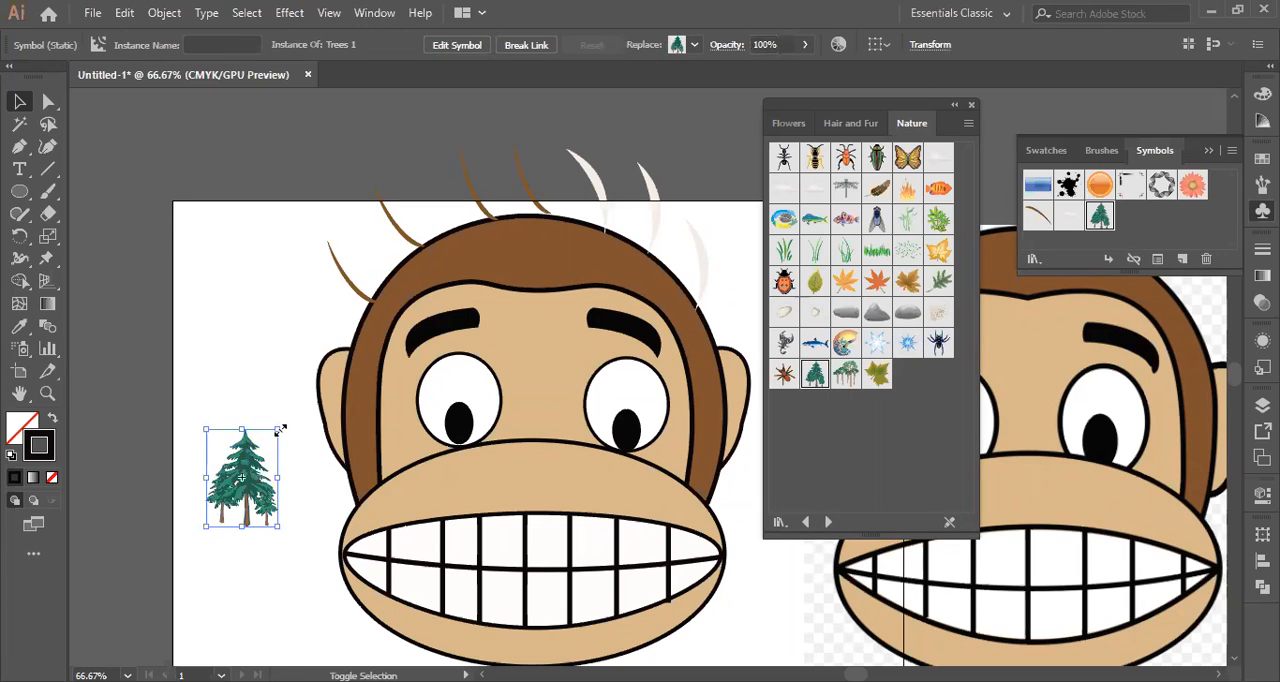
left_click_drag(411, 123, 415, 131)
scroll(603, 372, "up", 2)
scroll(662, 292, "down", 4)
left_click_drag(295, 267, 190, 409)
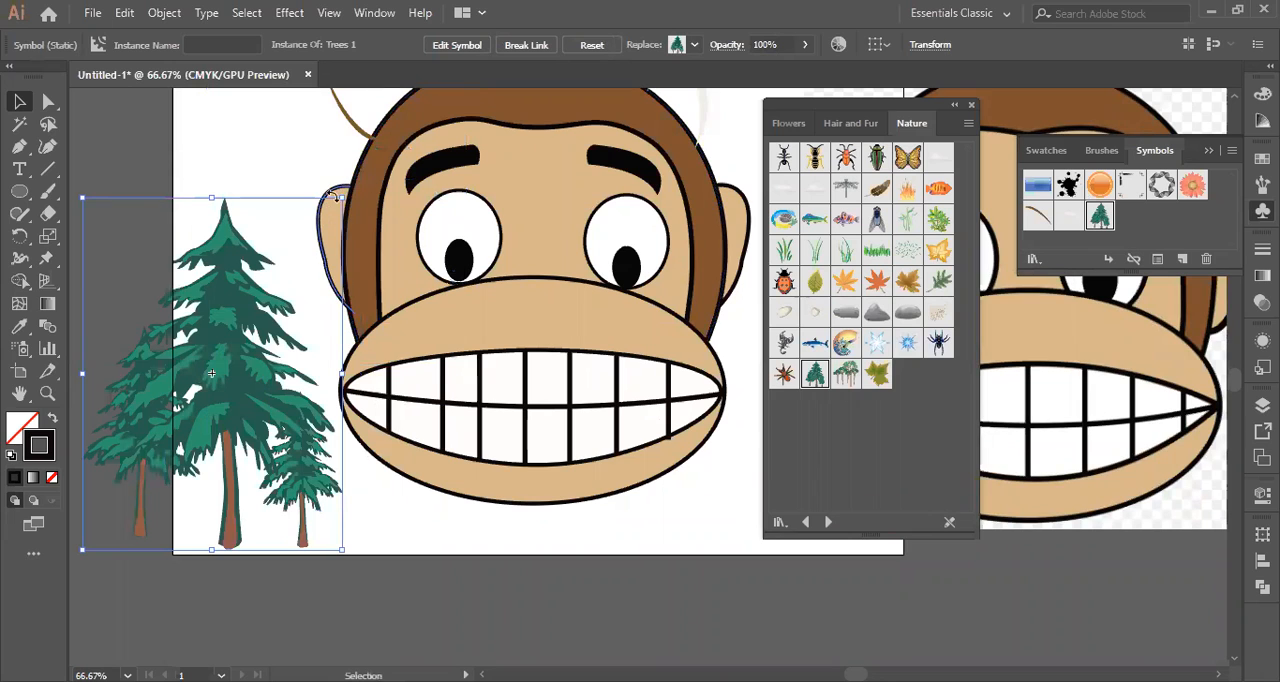
left_click_drag(341, 200, 378, 113)
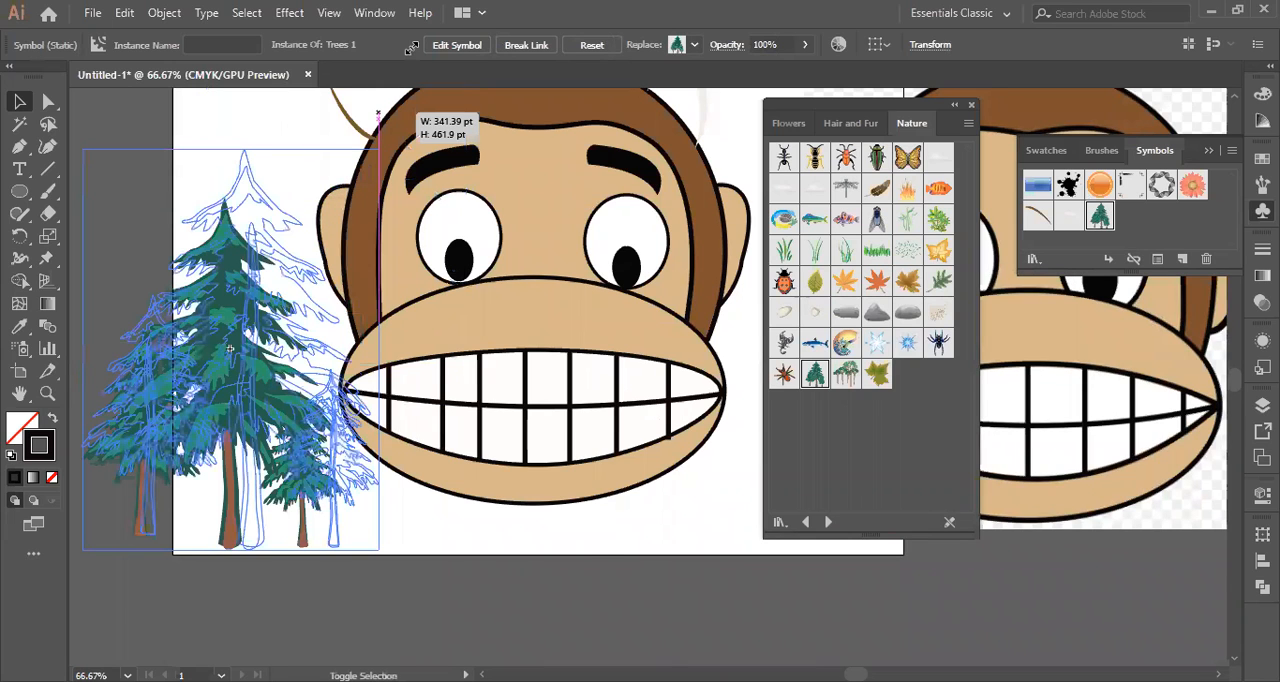
left_click_drag(412, 47, 498, 26)
scroll(585, 340, "down", 7)
scroll(640, 377, "up", 1)
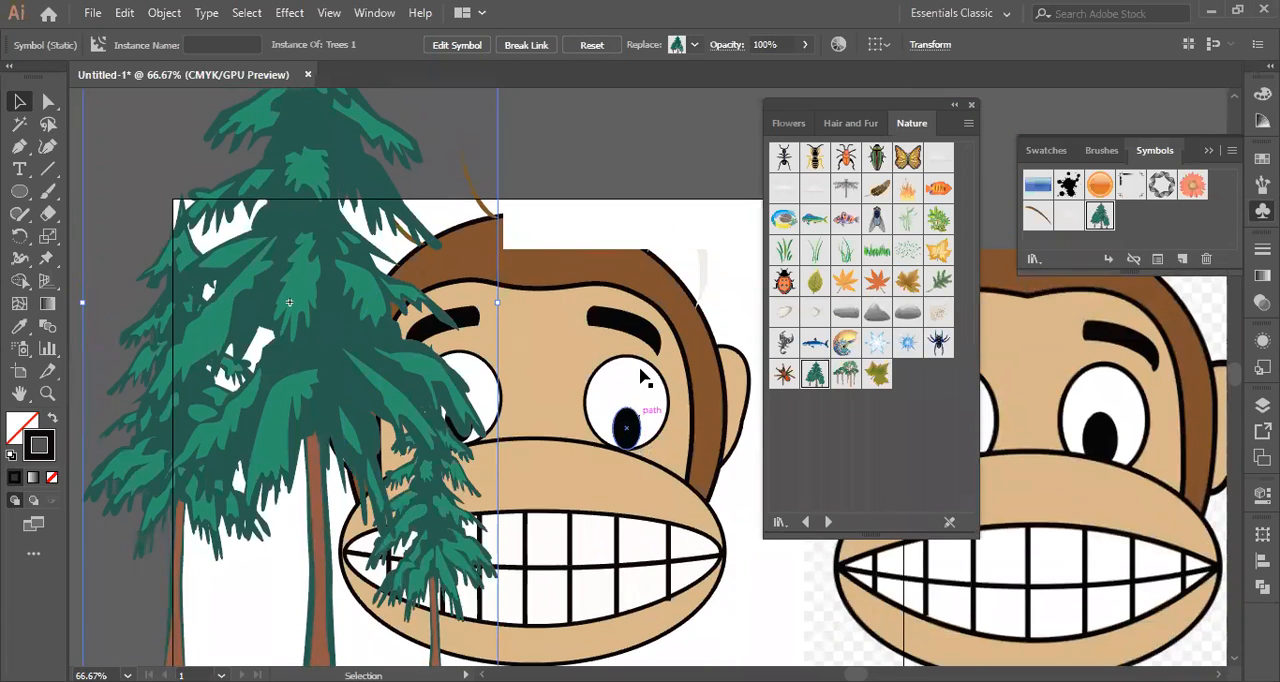
scroll(520, 330, "up", 1)
scroll(457, 254, "up", 4)
scroll(549, 240, "down", 5)
left_click(575, 400)
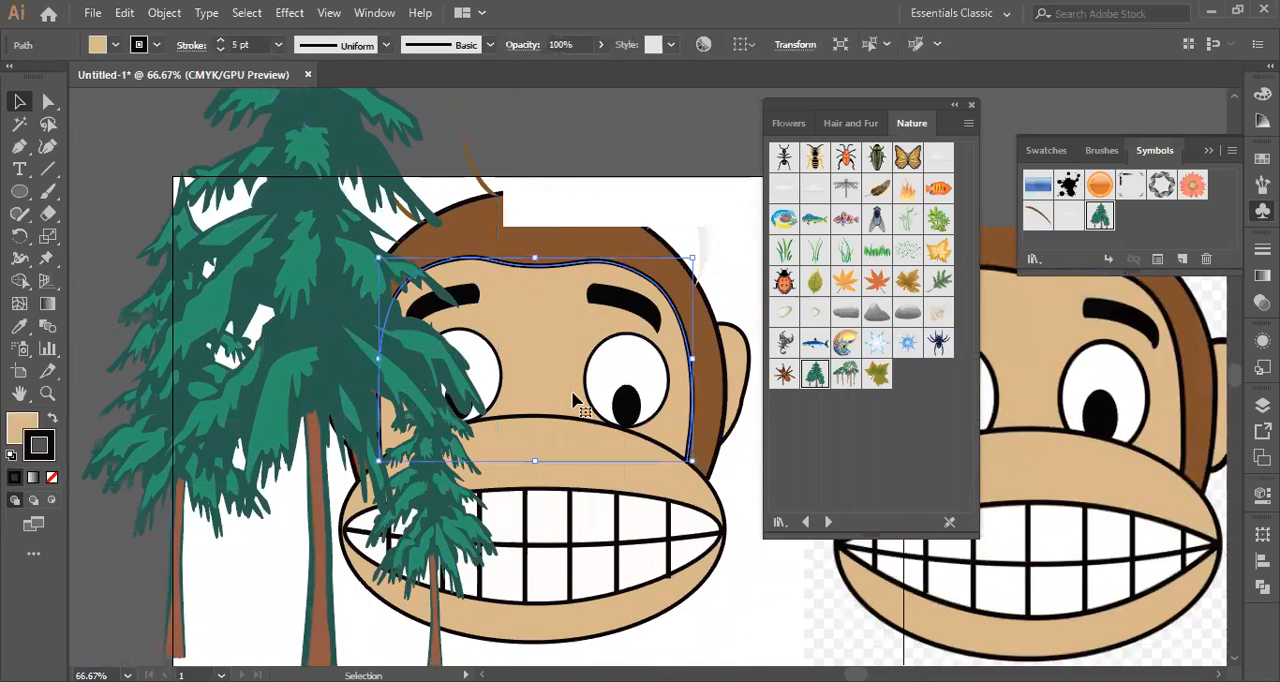
left_click(266, 290)
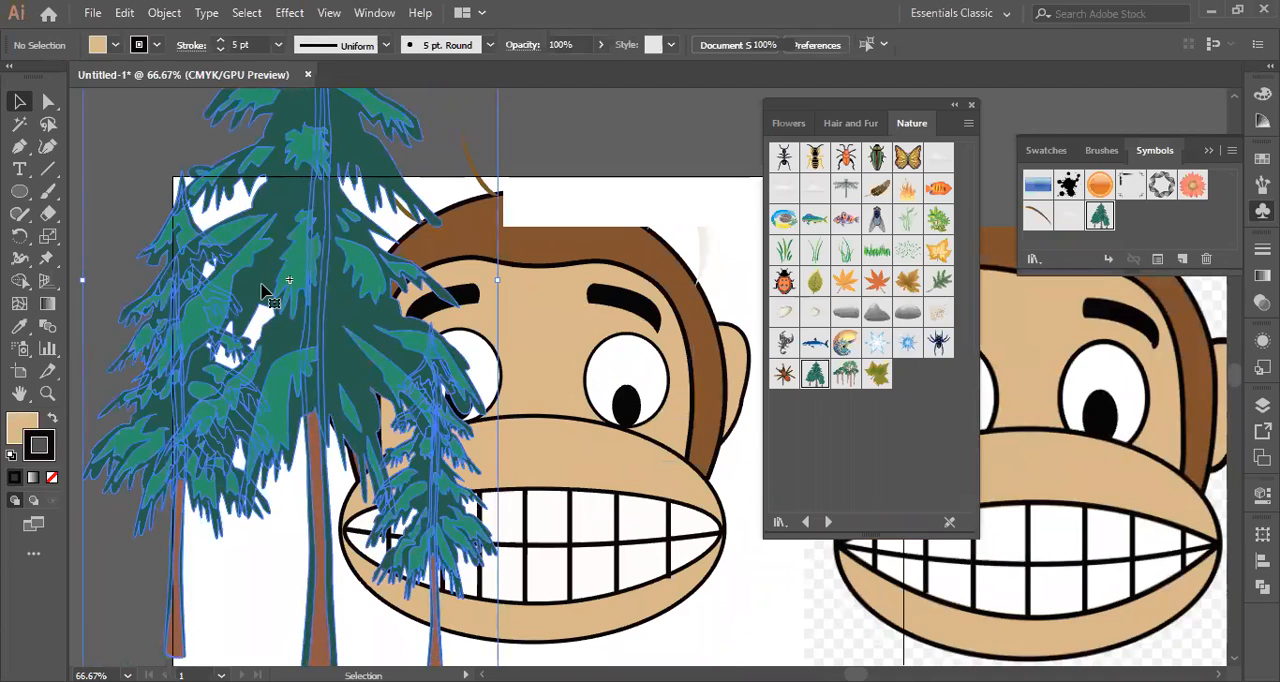
left_click(290, 305)
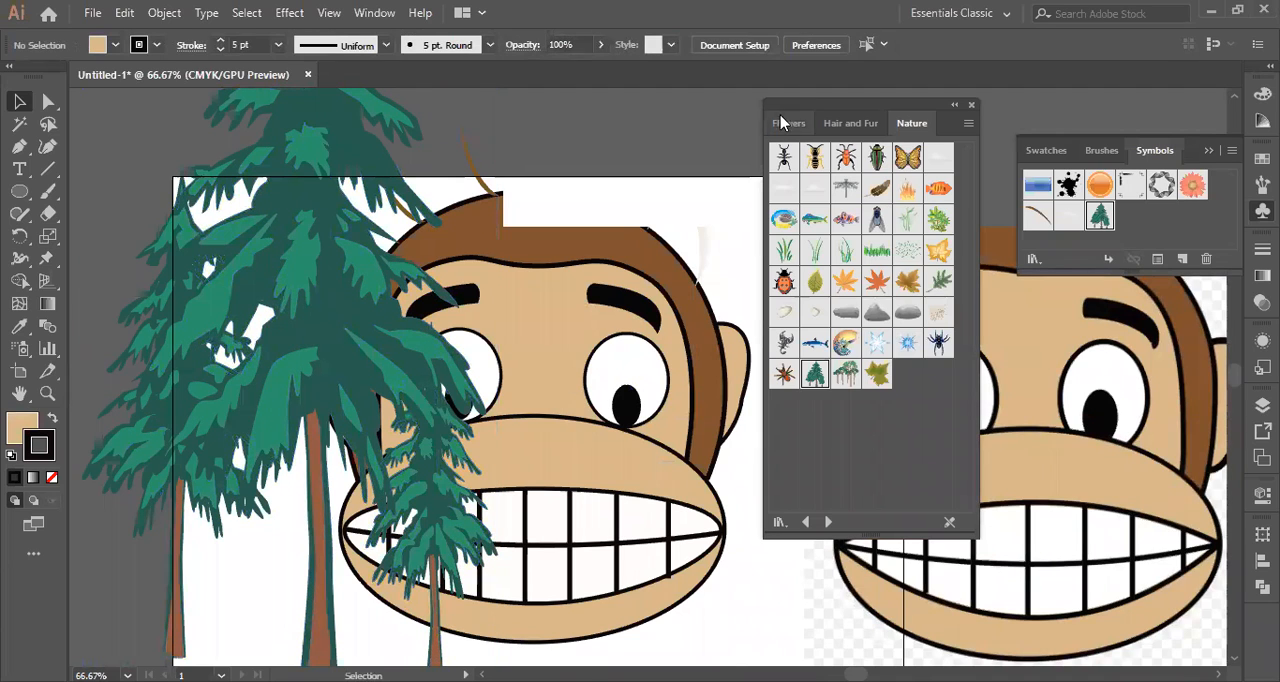
Collapse and close the Flowers, Hair and Fur and Nature symbol libraries, then clear the selection.
left_click(963, 106)
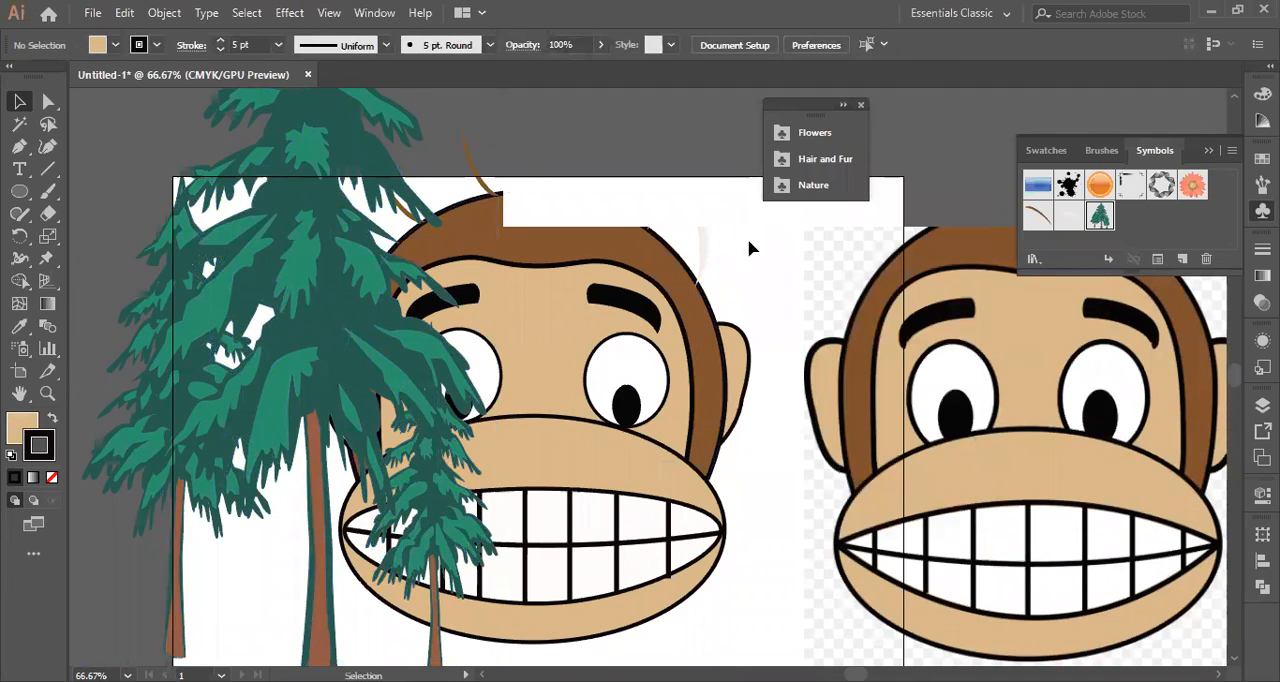
left_click(580, 214)
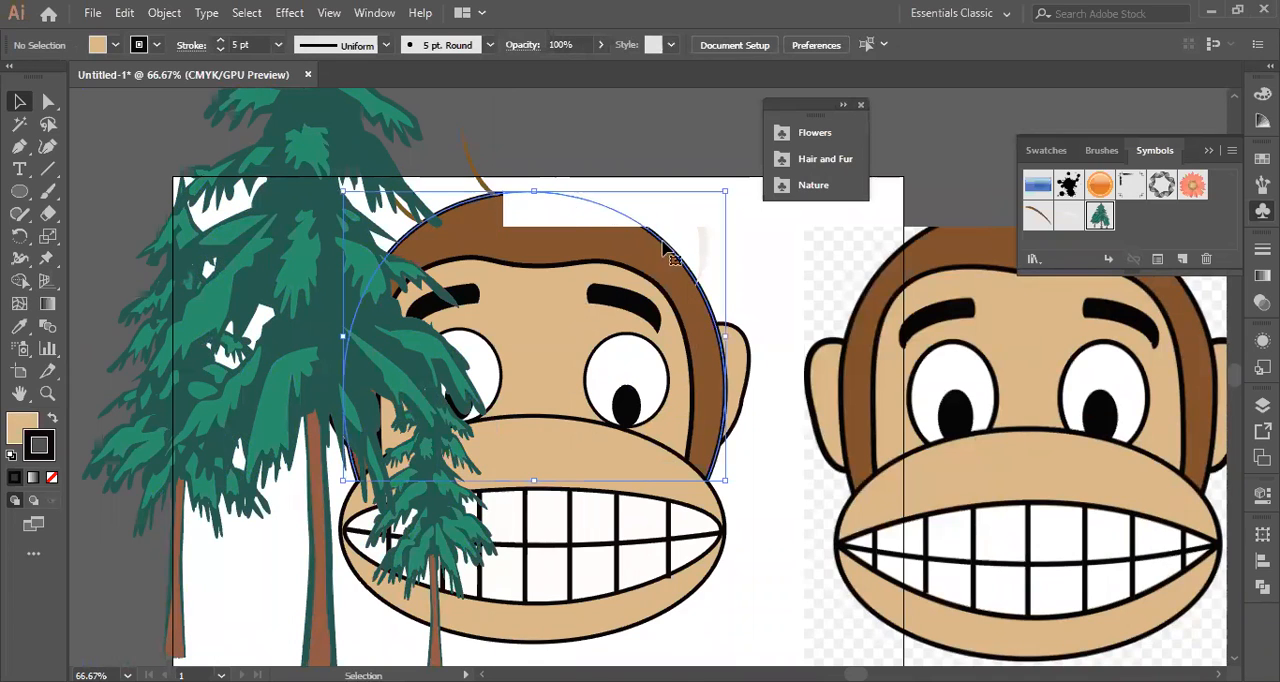
scroll(787, 293, "up", 3)
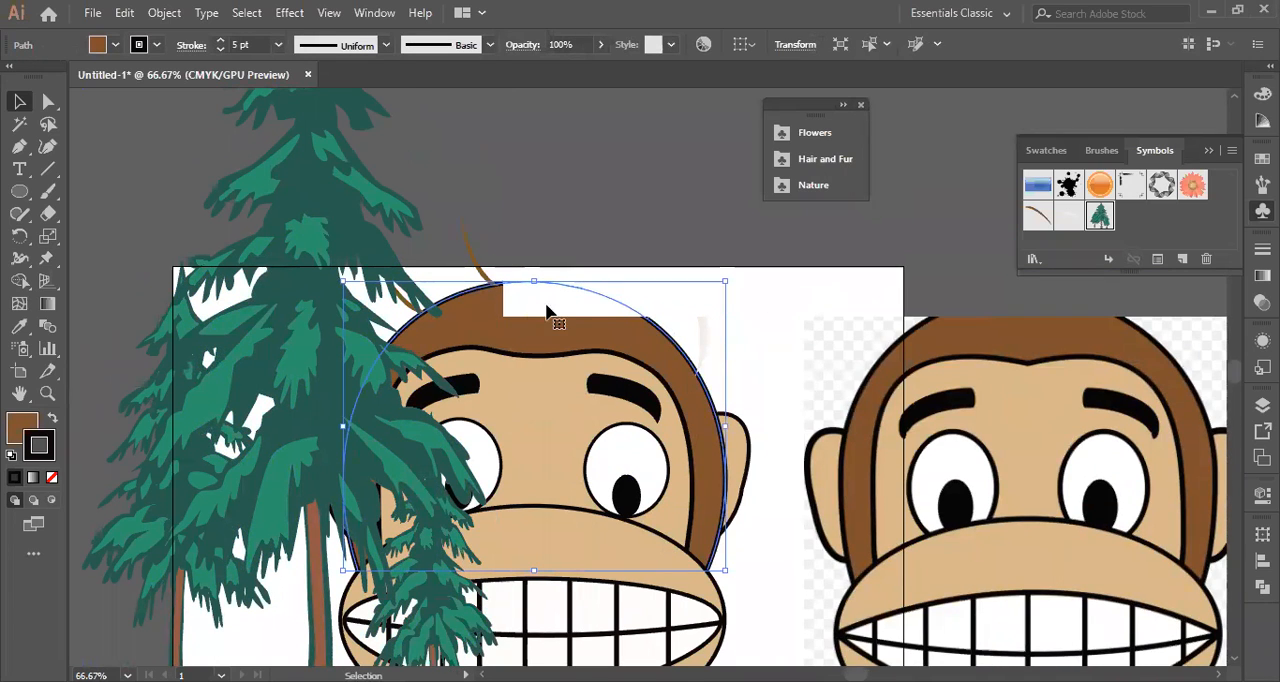
scroll(790, 352, "down", 3)
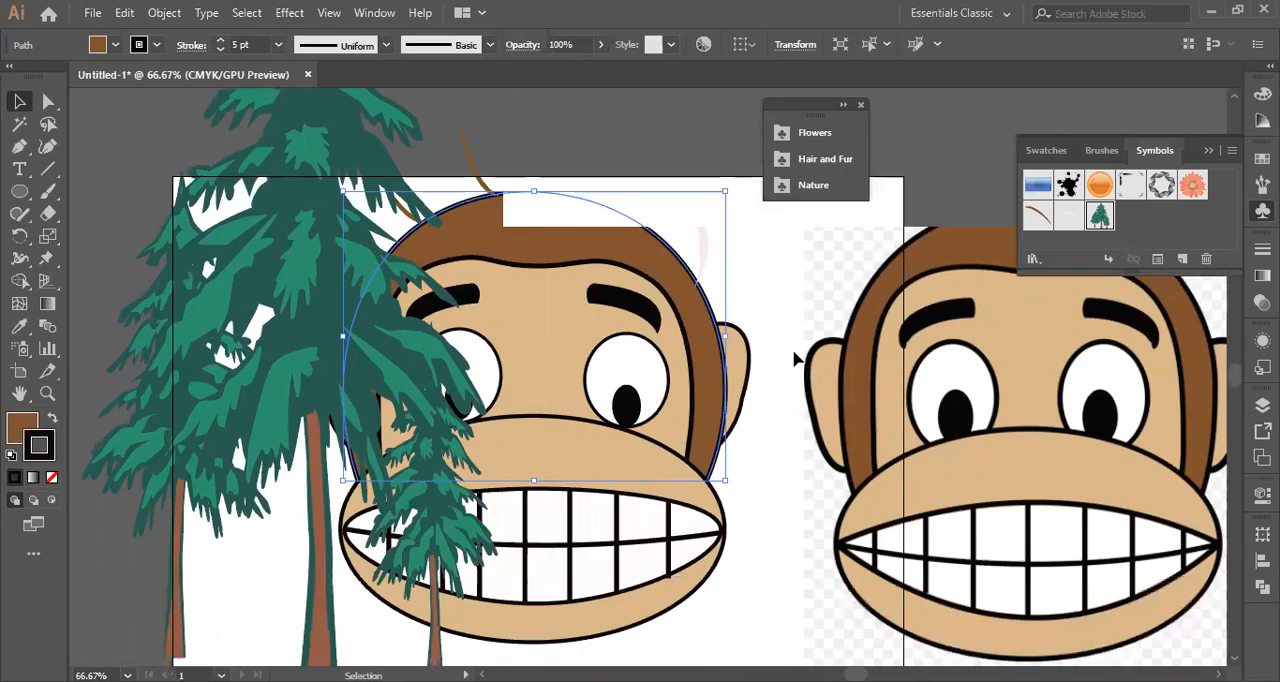
left_click(863, 105)
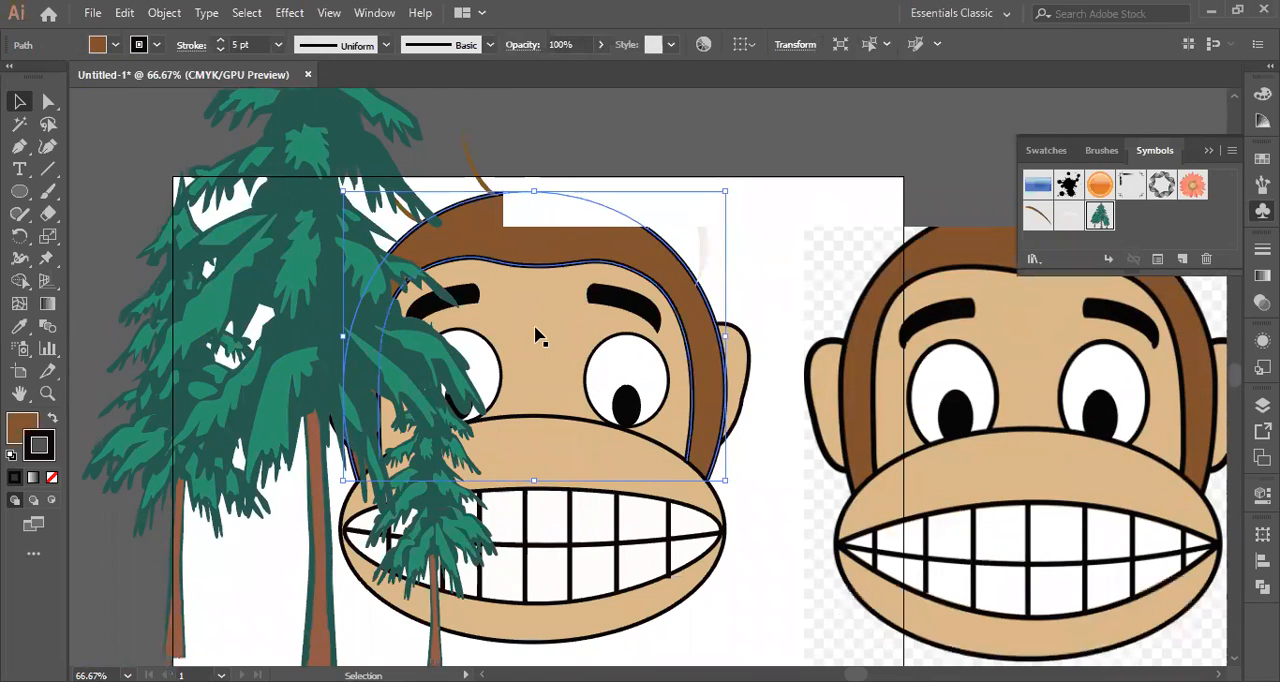
left_click(768, 140)
scroll(763, 608, "down", 3)
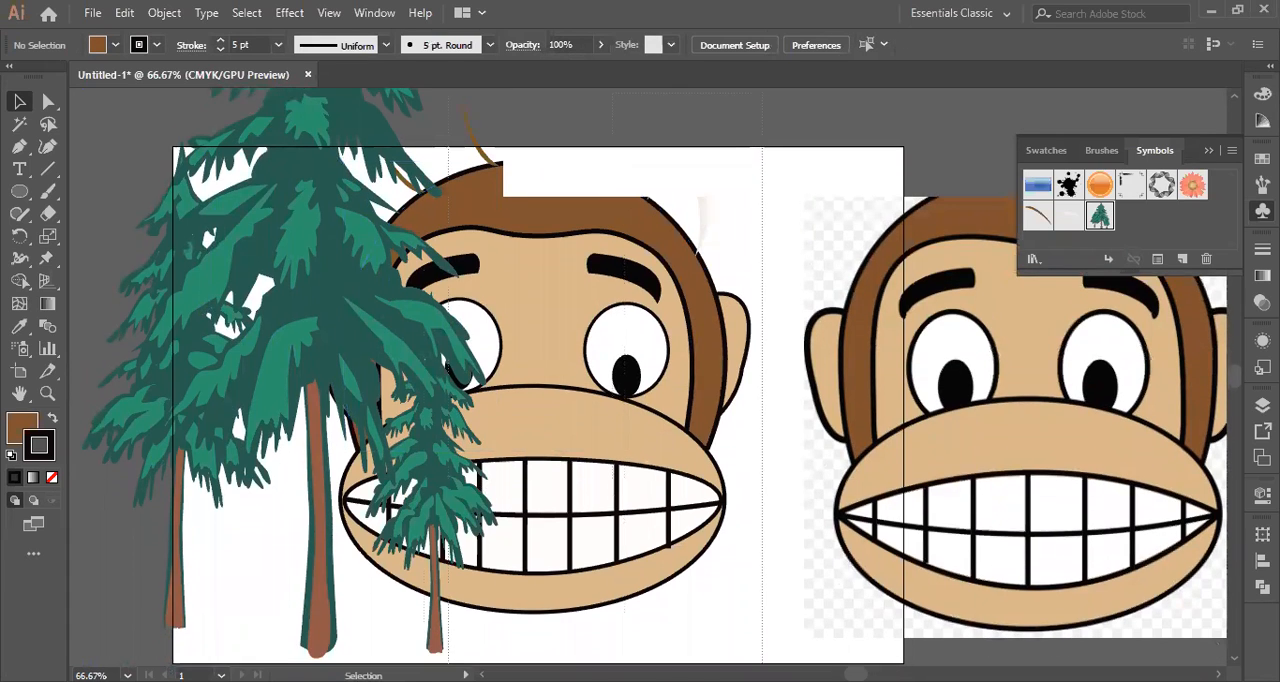
Group the monkey's face shapes together with its hair strands.
left_click(500, 510)
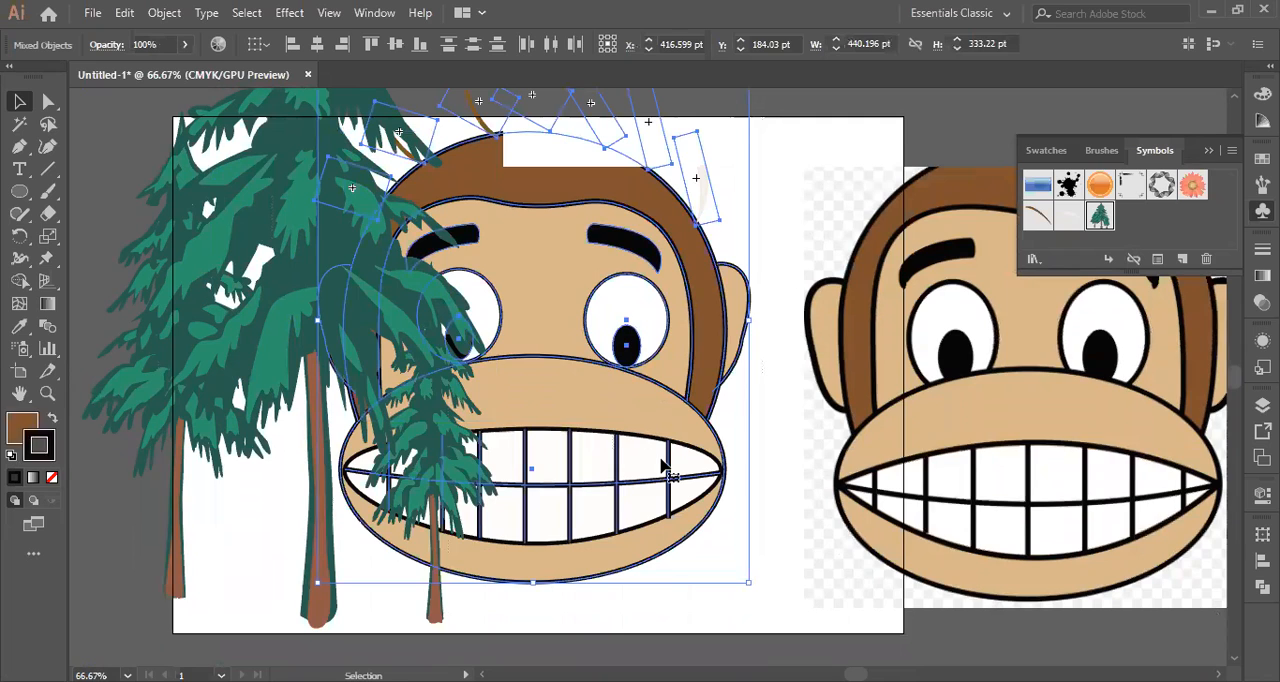
scroll(590, 400, "up", 3)
right_click(548, 305)
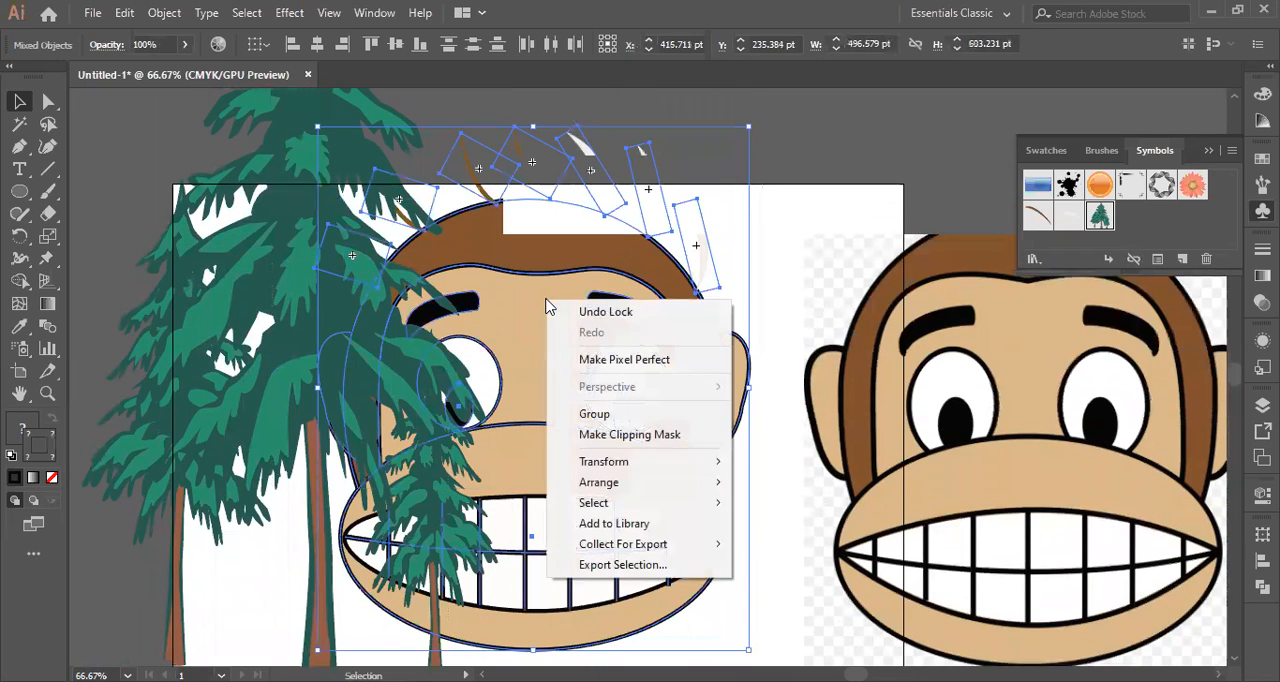
left_click(607, 414)
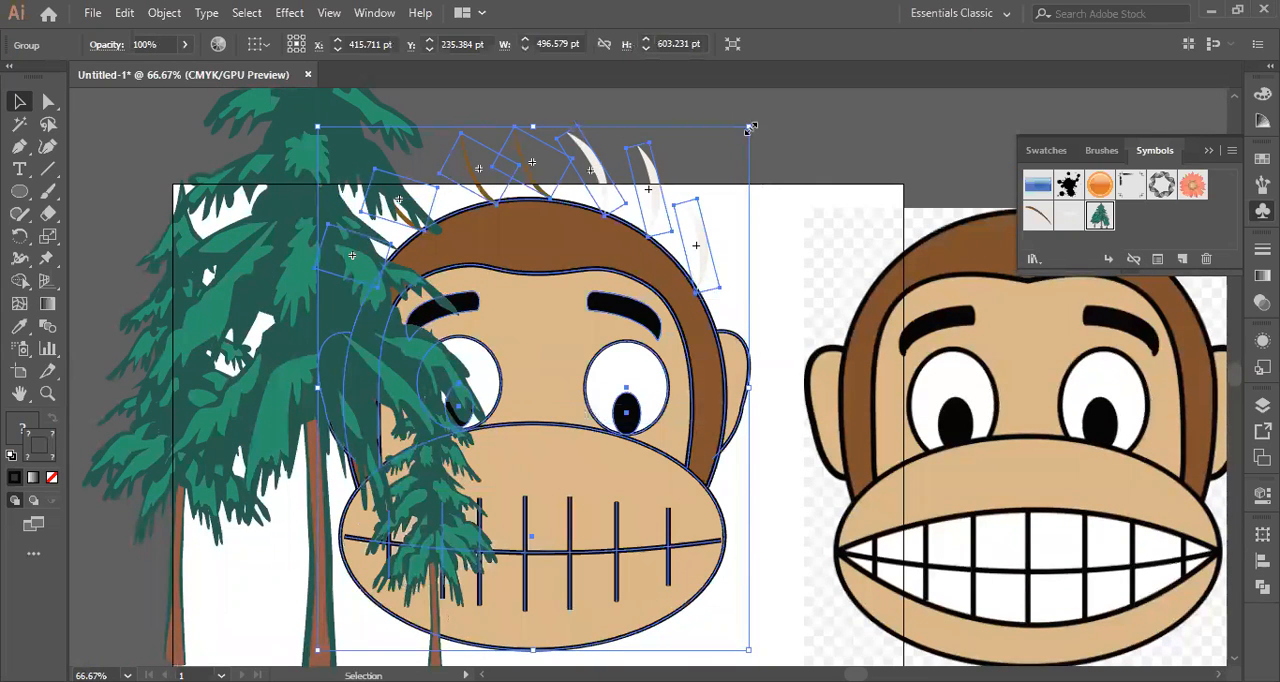
Scale the monkey group down to about 296 × 359 pt and move it up and left against the trees.
key("shift")
left_click(680, 295, "shift")
left_click(622, 254)
left_click_drag(750, 127, 694, 280)
left_click_drag(483, 441, 606, 376)
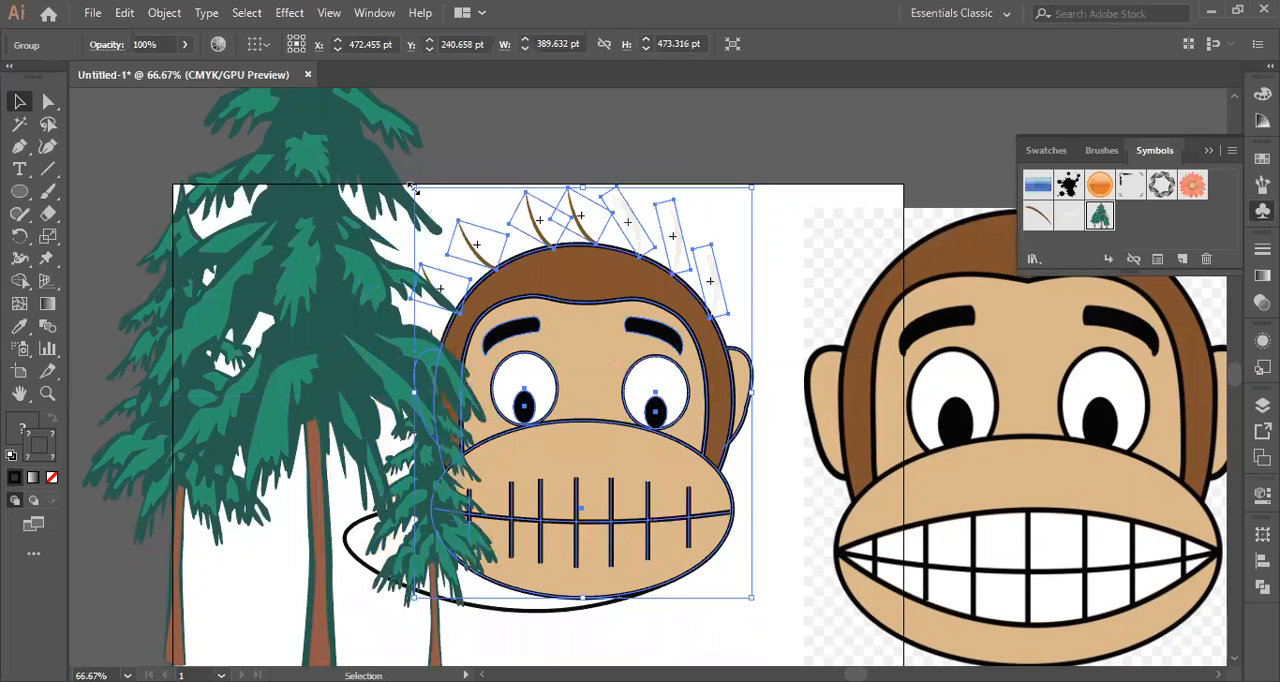
left_click_drag(410, 187, 494, 286)
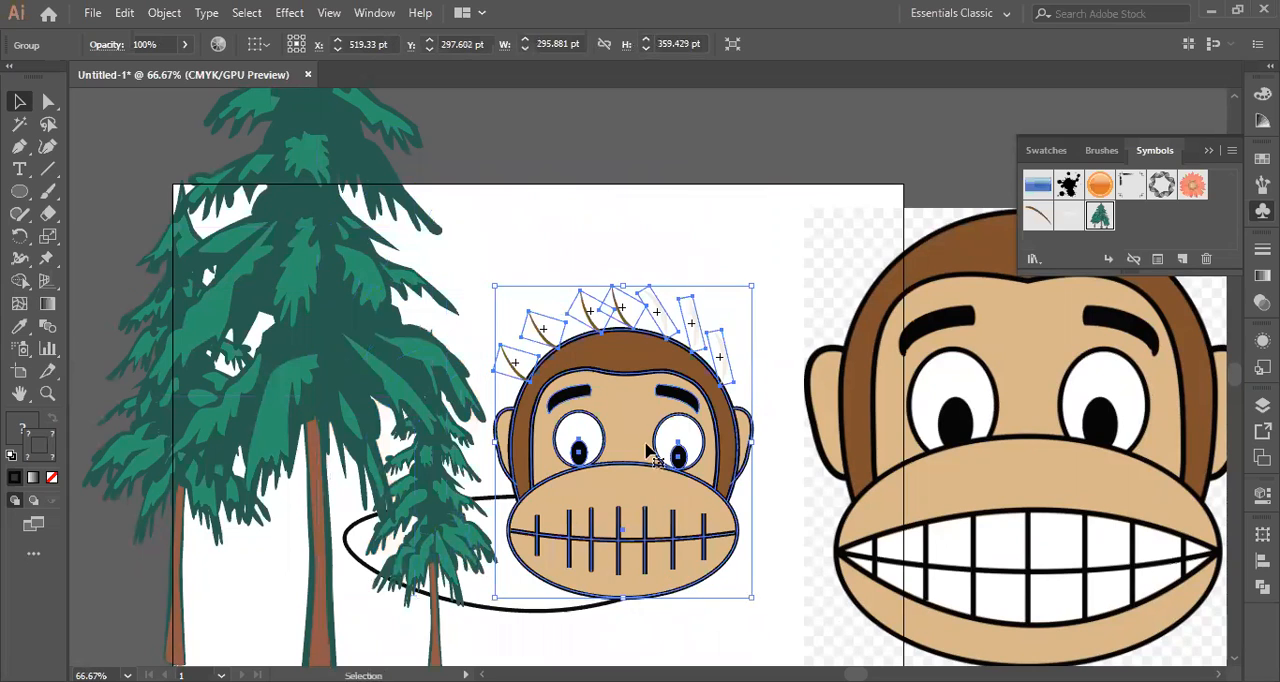
left_click_drag(615, 423, 537, 392)
left_click(717, 272)
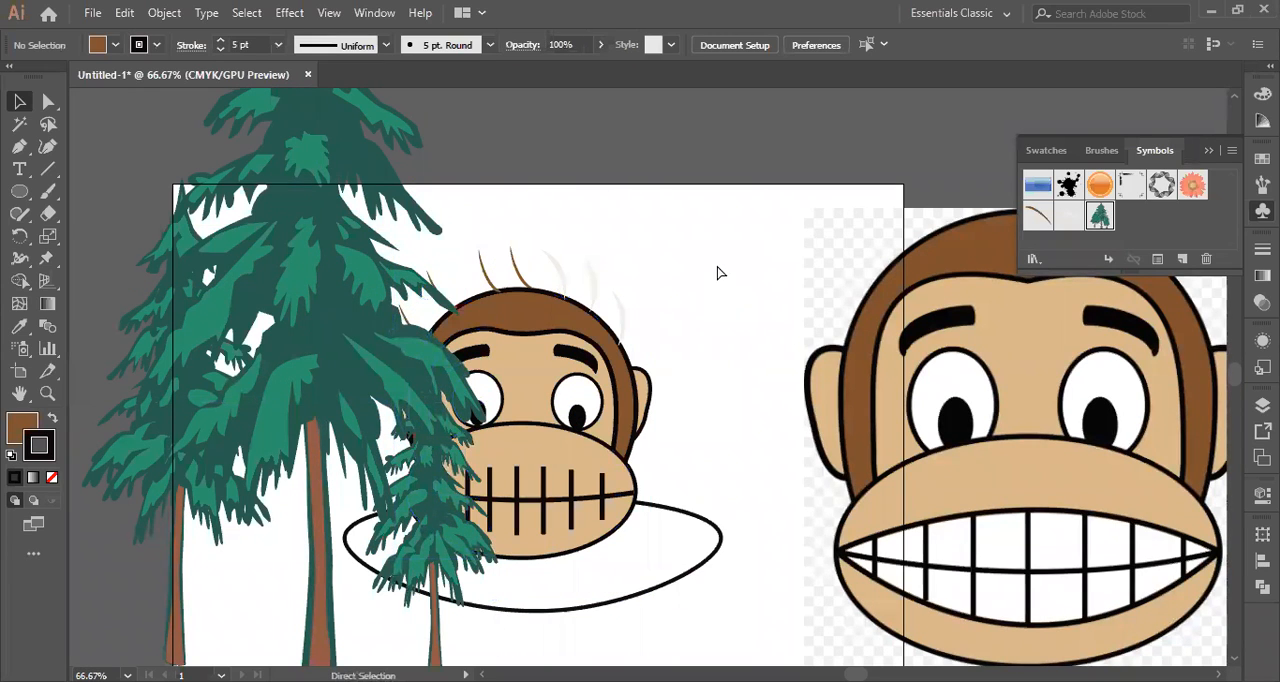
Undo the move, the scaling and the grouping of the monkey, then clear the selection.
key("ctrl+z")
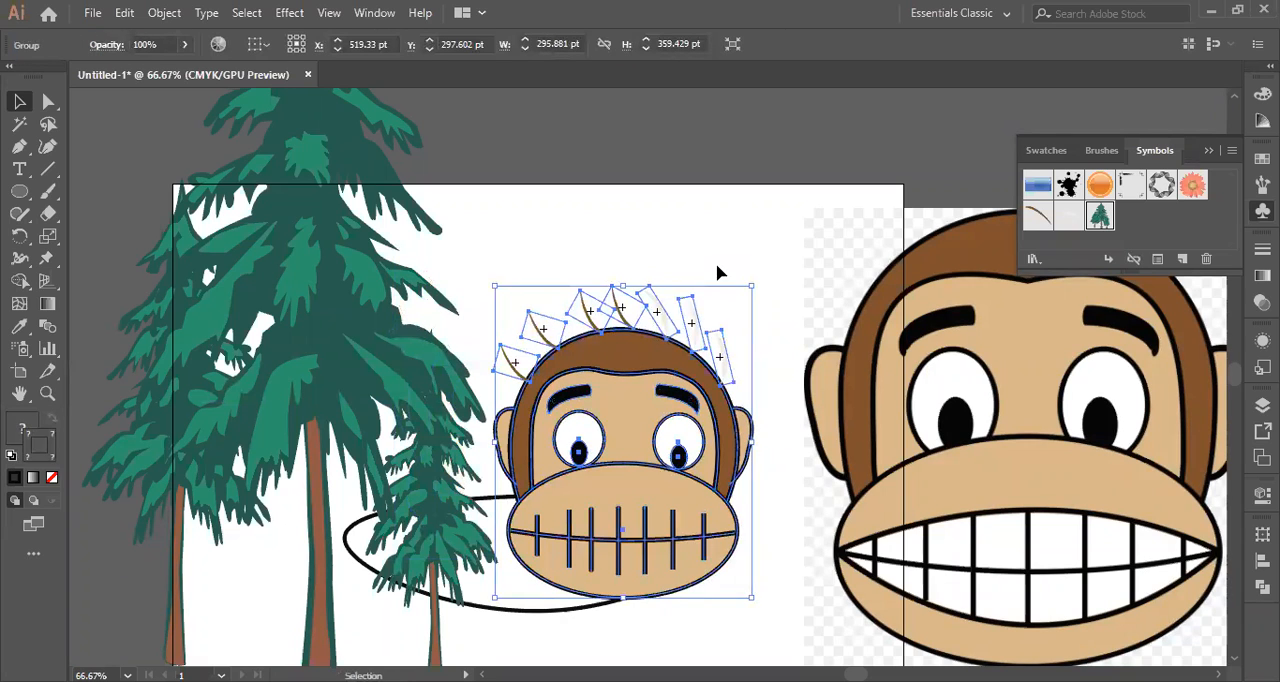
key("ctrl+z")
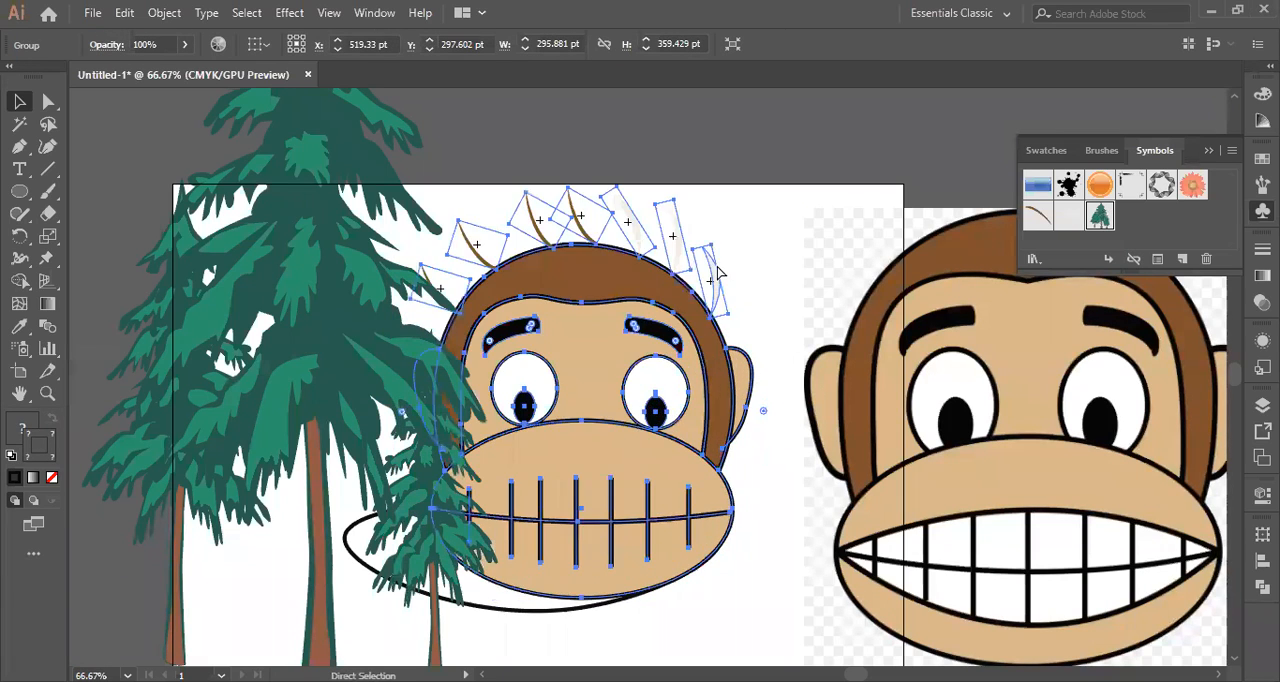
key("ctrl+z")
key("ctrl+z")
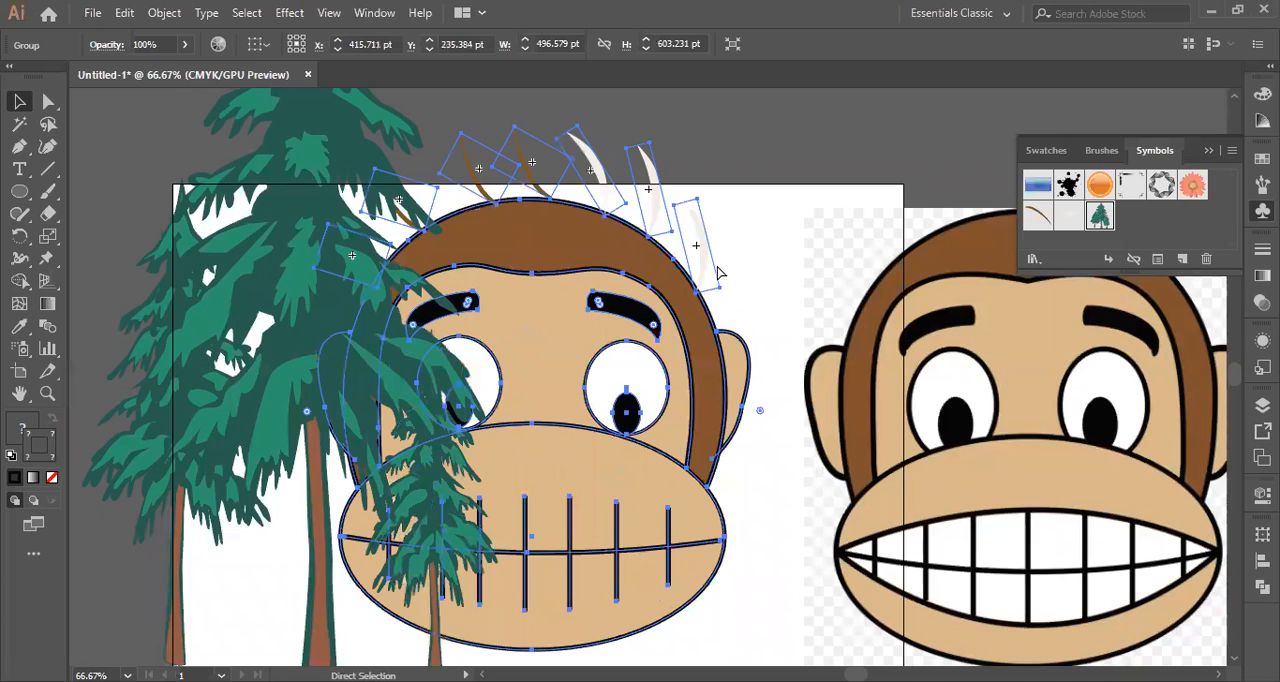
key("ctrl+z")
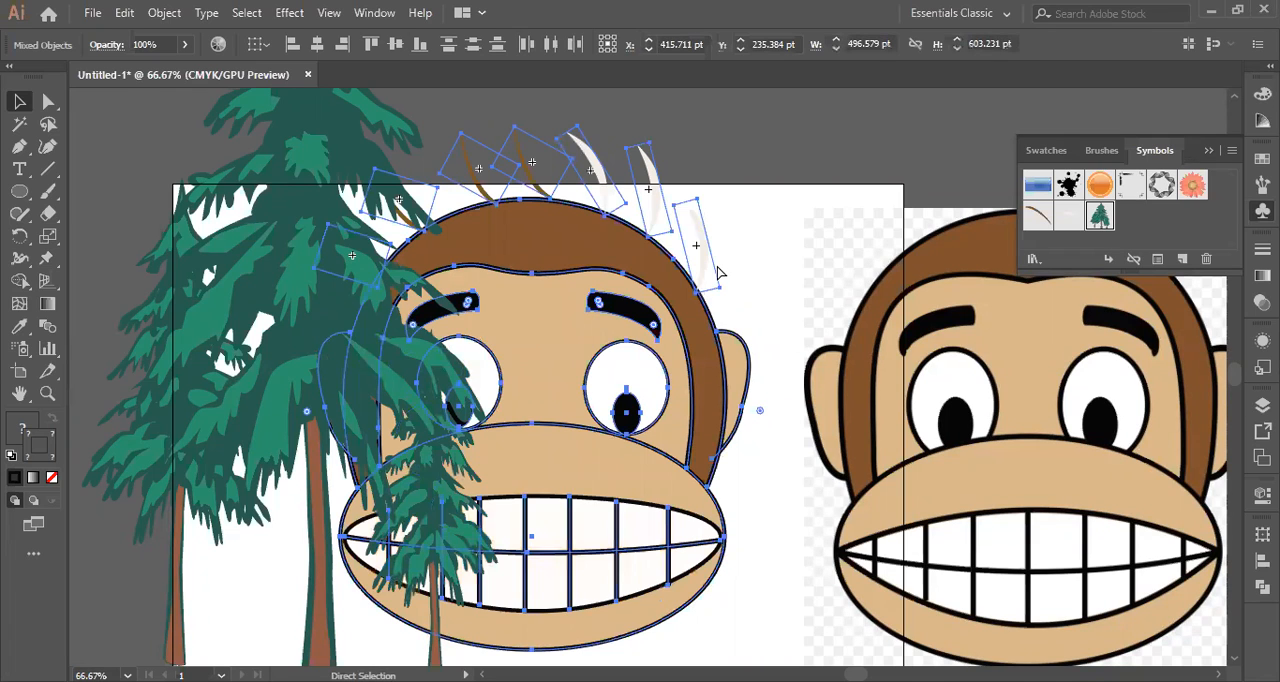
left_click(766, 268)
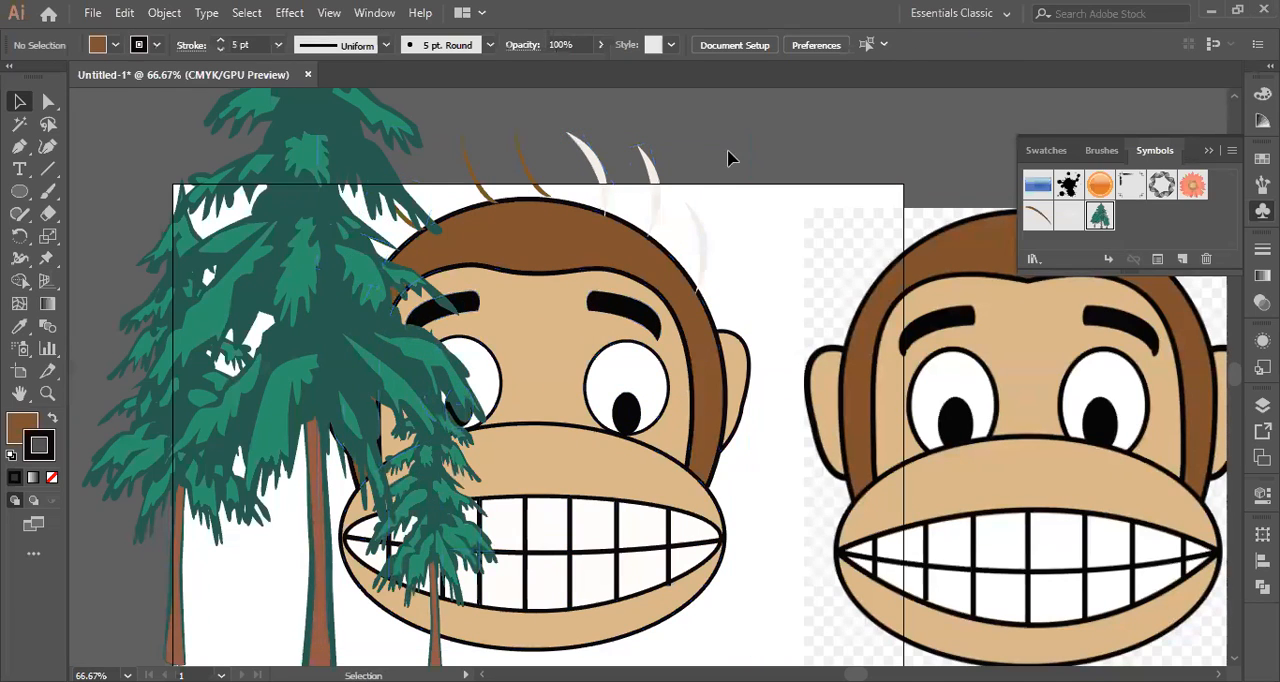
Unlock all locked objects, including the mouth outline, then lock the Trees 1 symbol again and clear the selection.
left_click(591, 502)
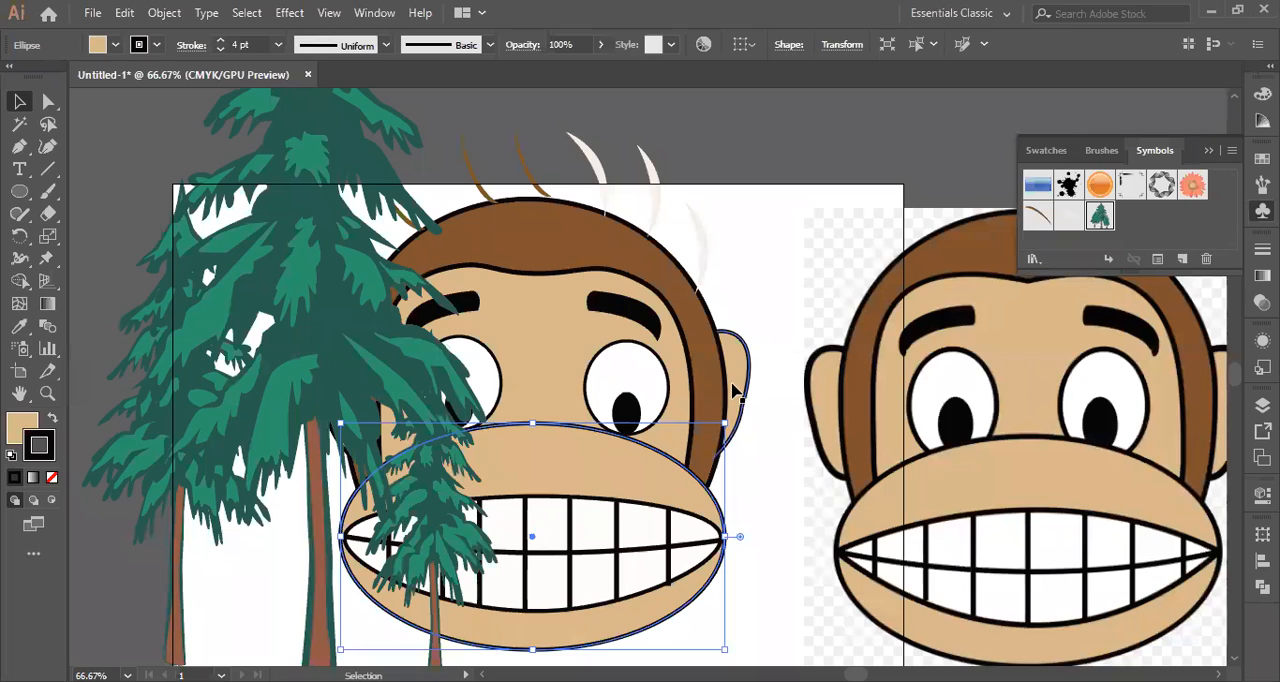
key("ctrl+alt+2")
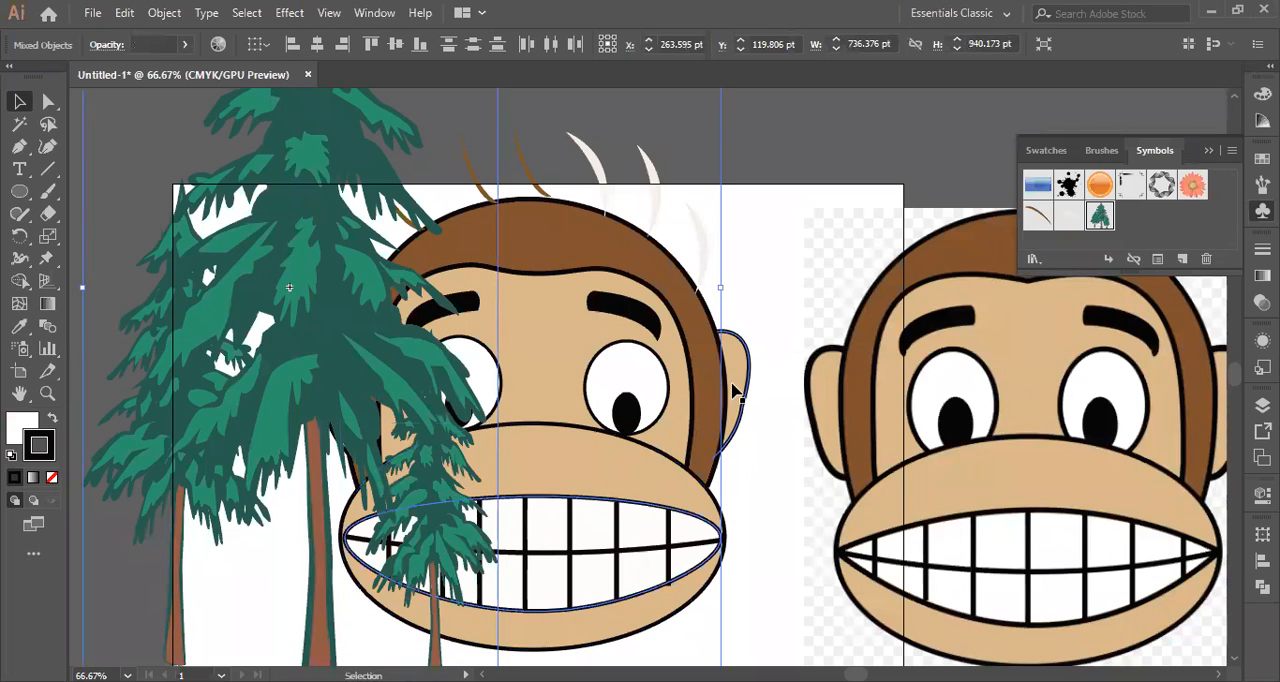
left_click(764, 260)
left_click(190, 335)
key("ctrl+shift+a")
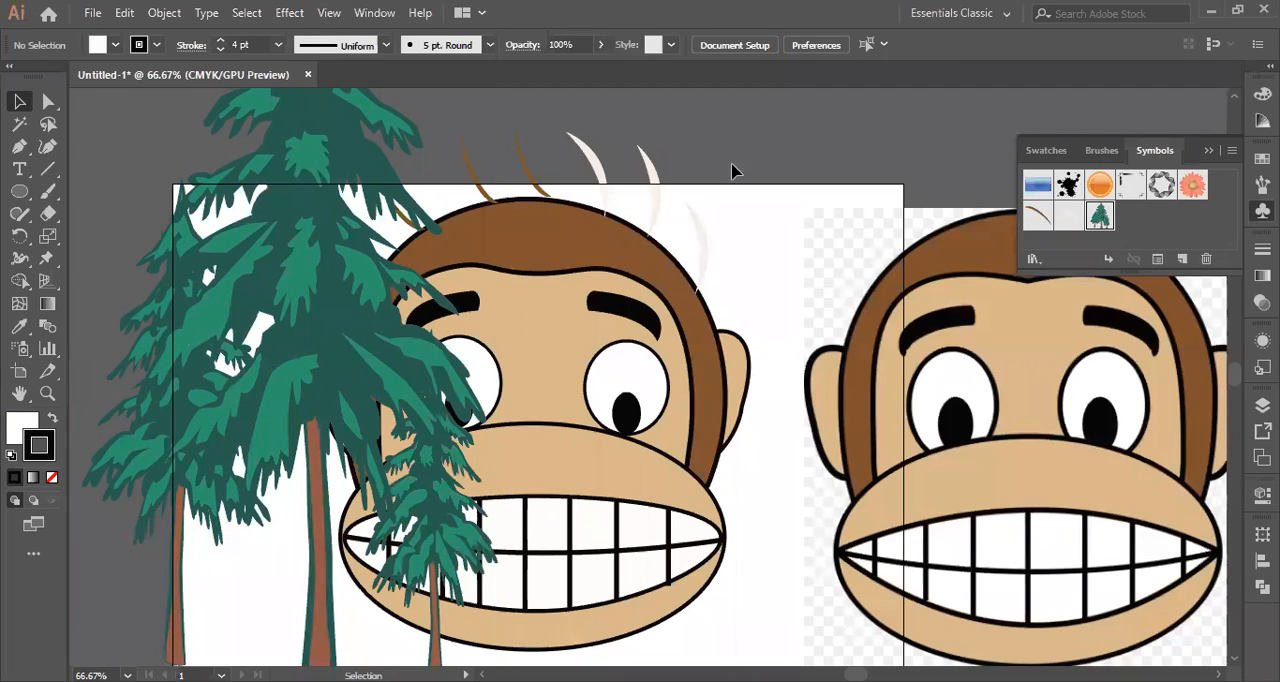
Select all parts of the monkey, including the white mouth shape and the hair strands, and group them.
left_click_drag(532, 645, 354, 642)
left_click_drag(707, 620, 307, 581)
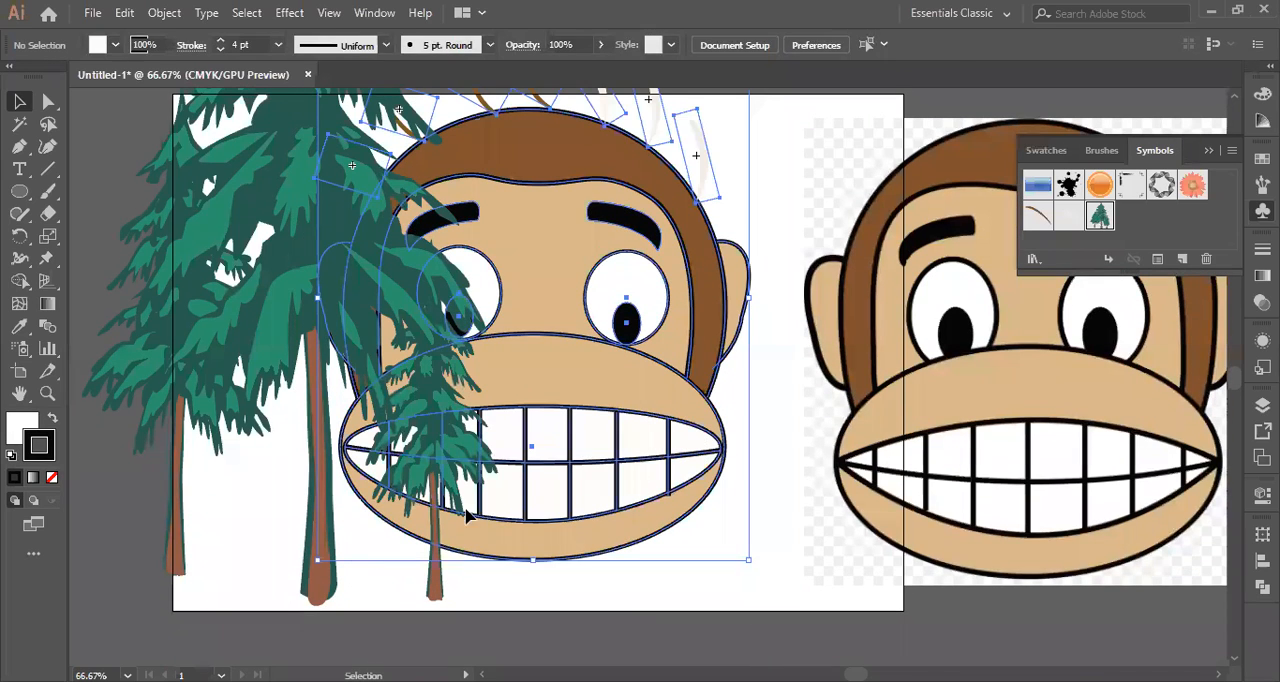
scroll(638, 512, "up", 1)
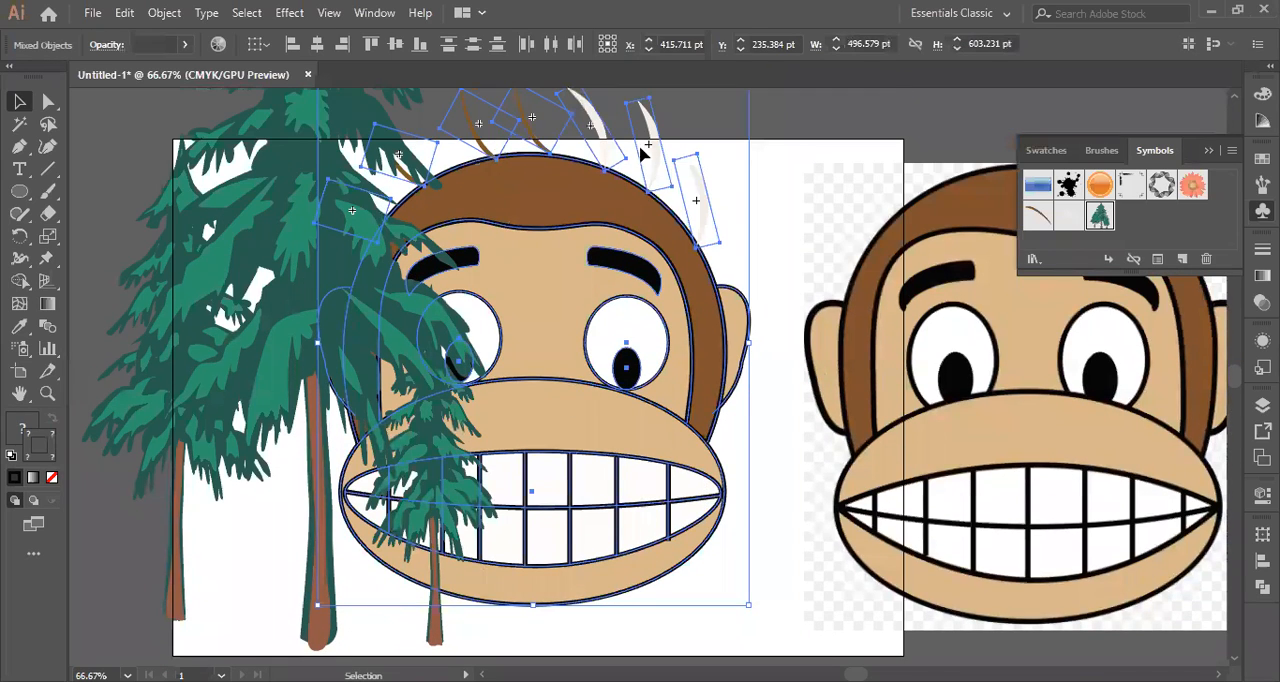
right_click(531, 253)
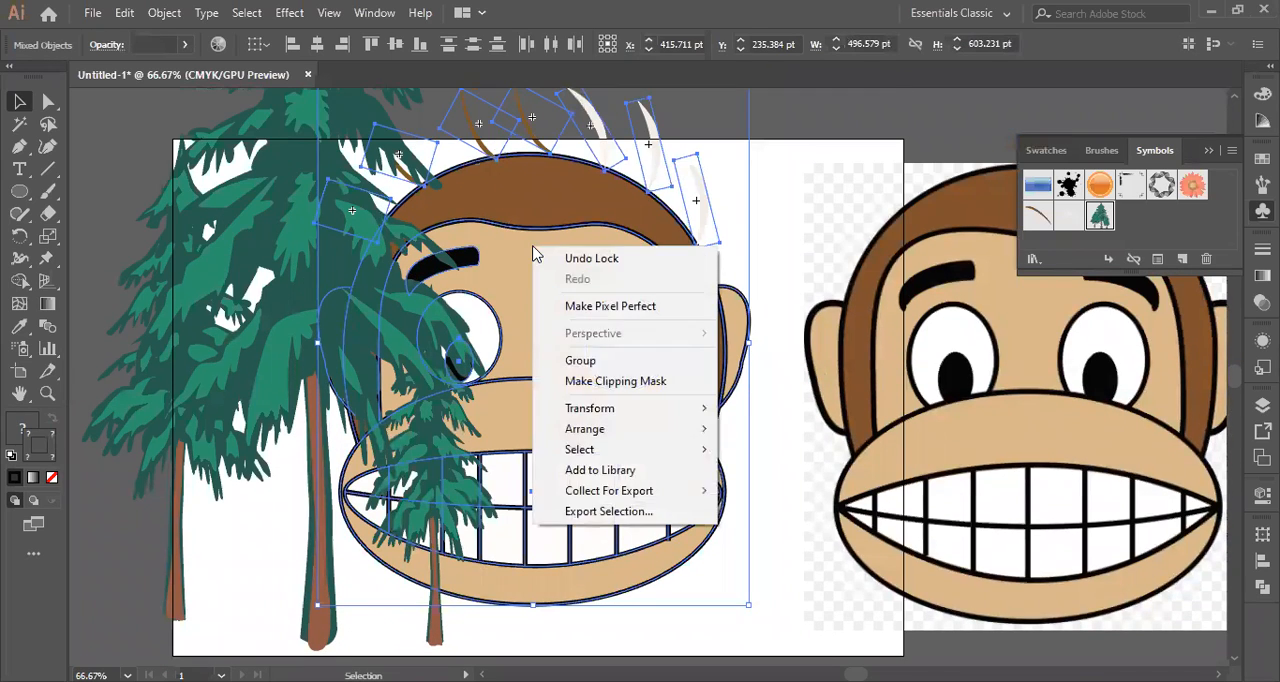
left_click(590, 358)
left_click(779, 186)
left_click(685, 292)
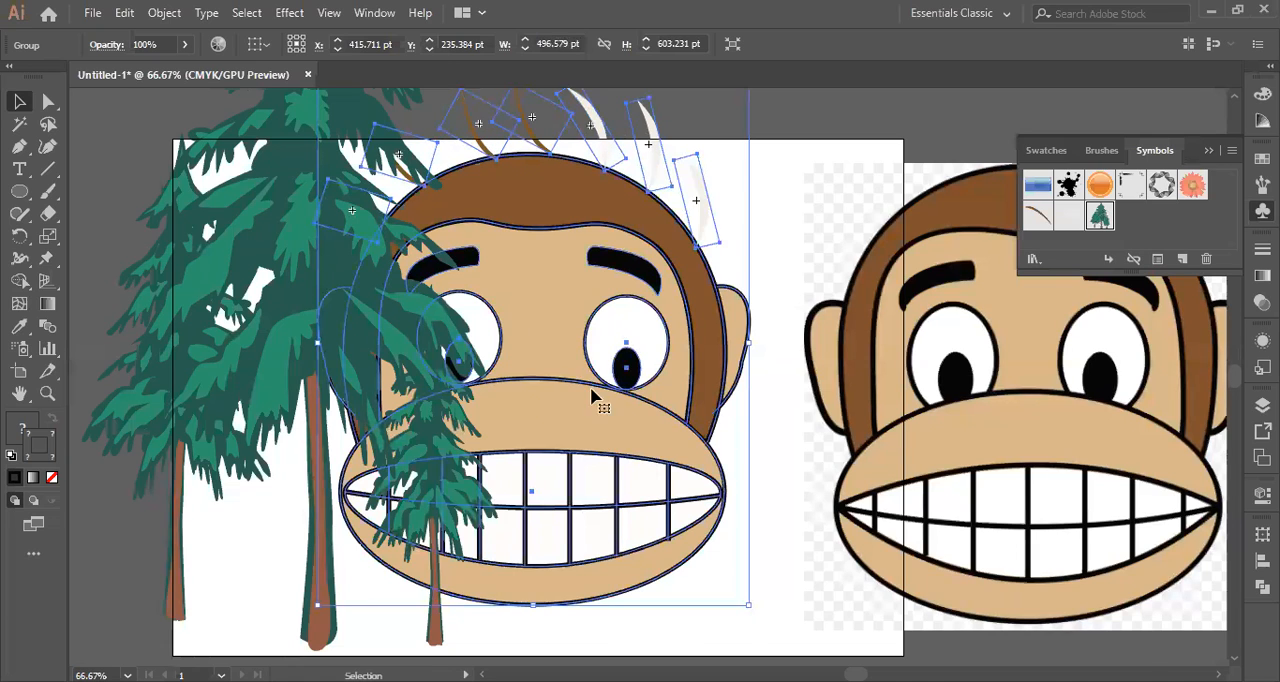
Scale the monkey group down to roughly half its size and move it up beside the trees.
scroll(480, 300, "up", 3)
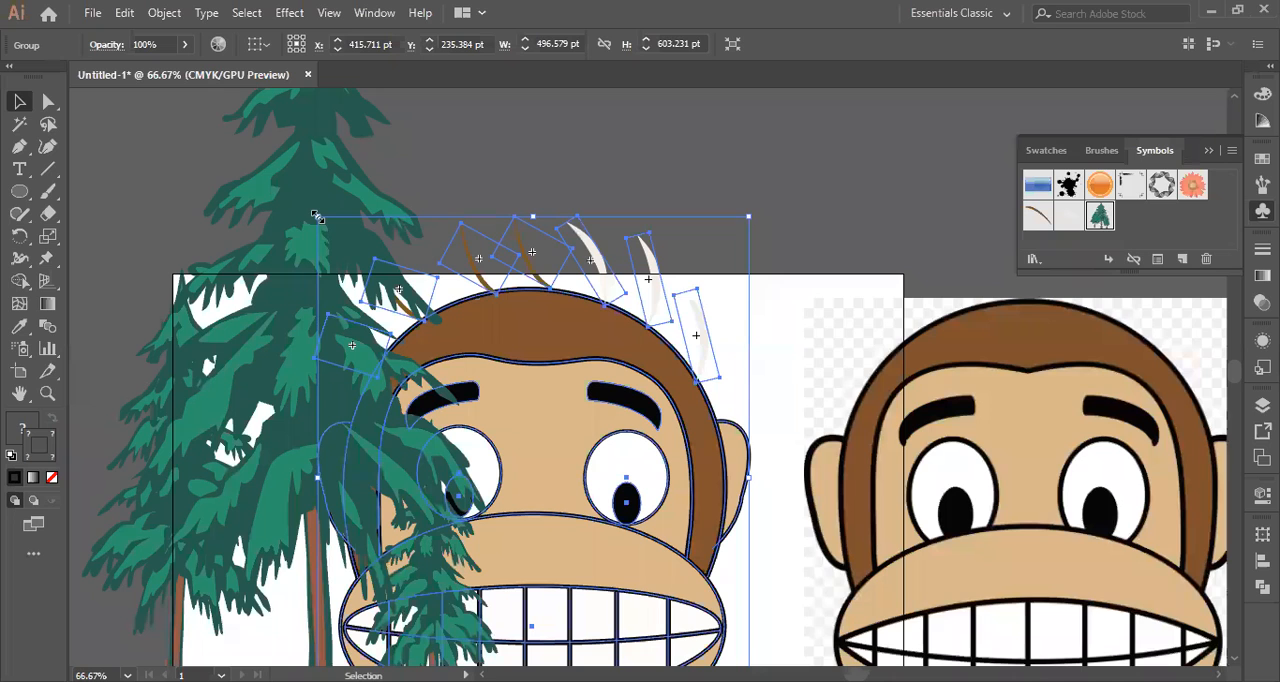
left_click_drag(316, 216, 509, 427)
scroll(640, 505, "down", 2)
left_click_drag(640, 503, 710, 263)
left_click(705, 286)
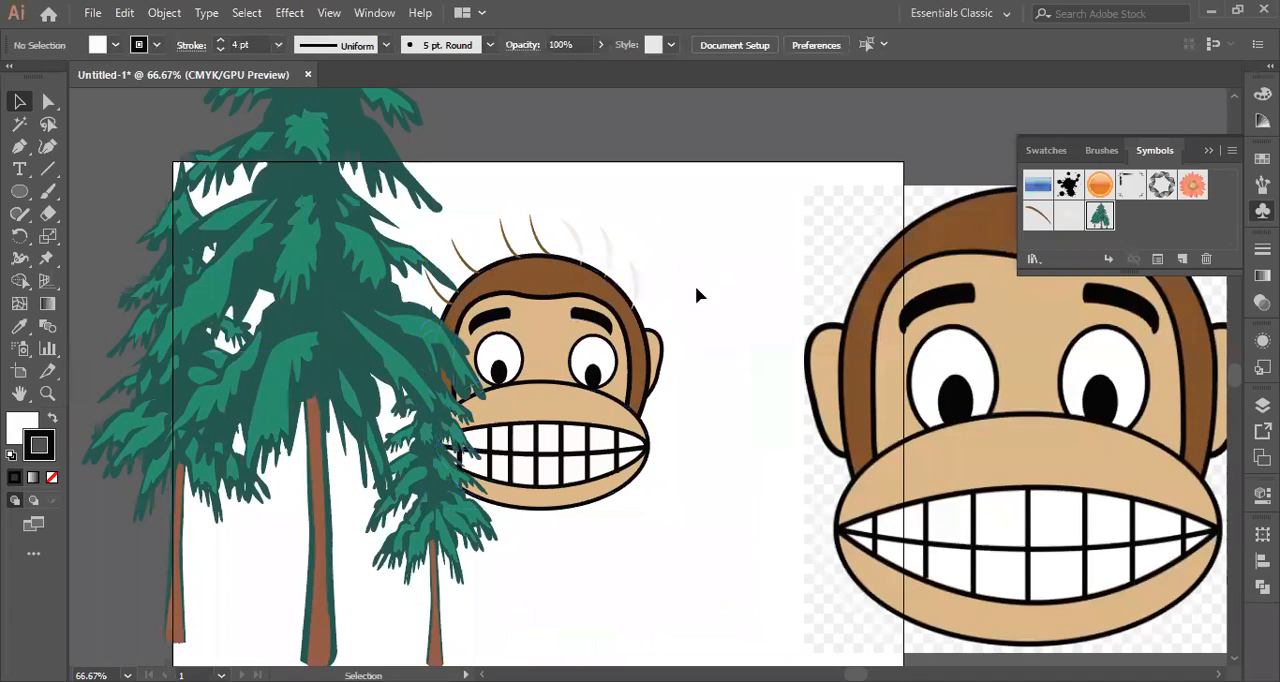
Send the Trees 1 symbol to the back, behind the monkey.
left_click(338, 358)
right_click(339, 362)
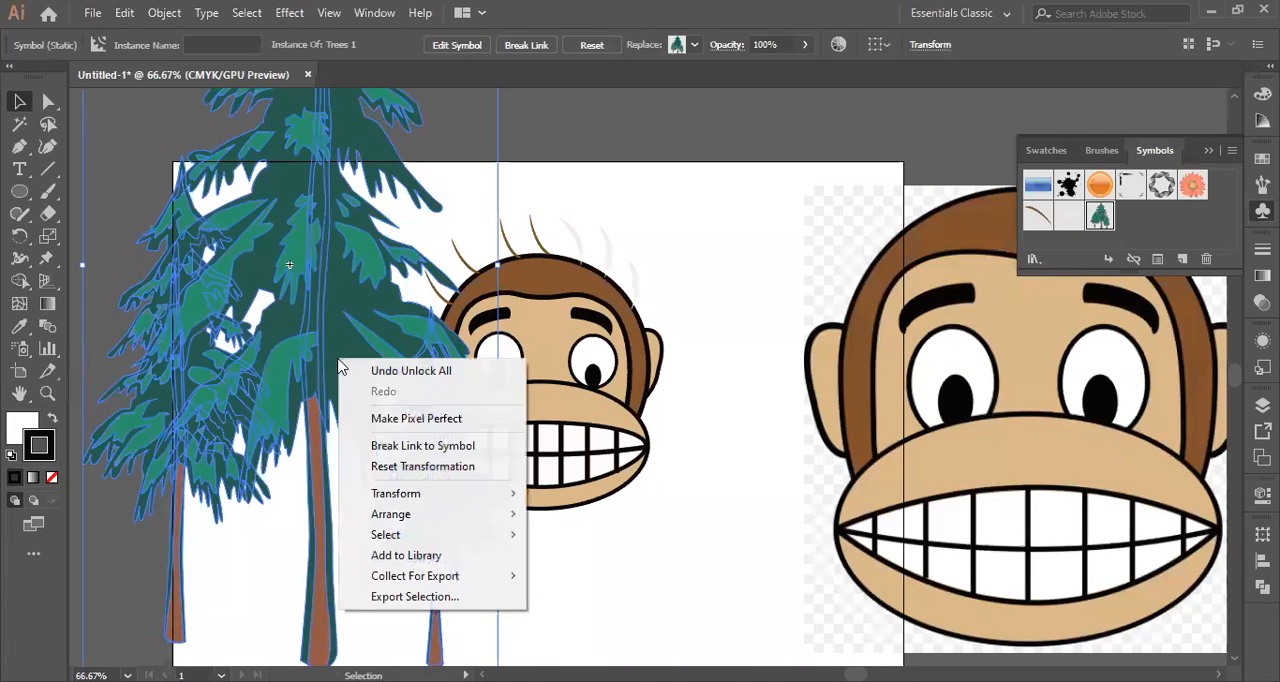
mouse_move(520, 517)
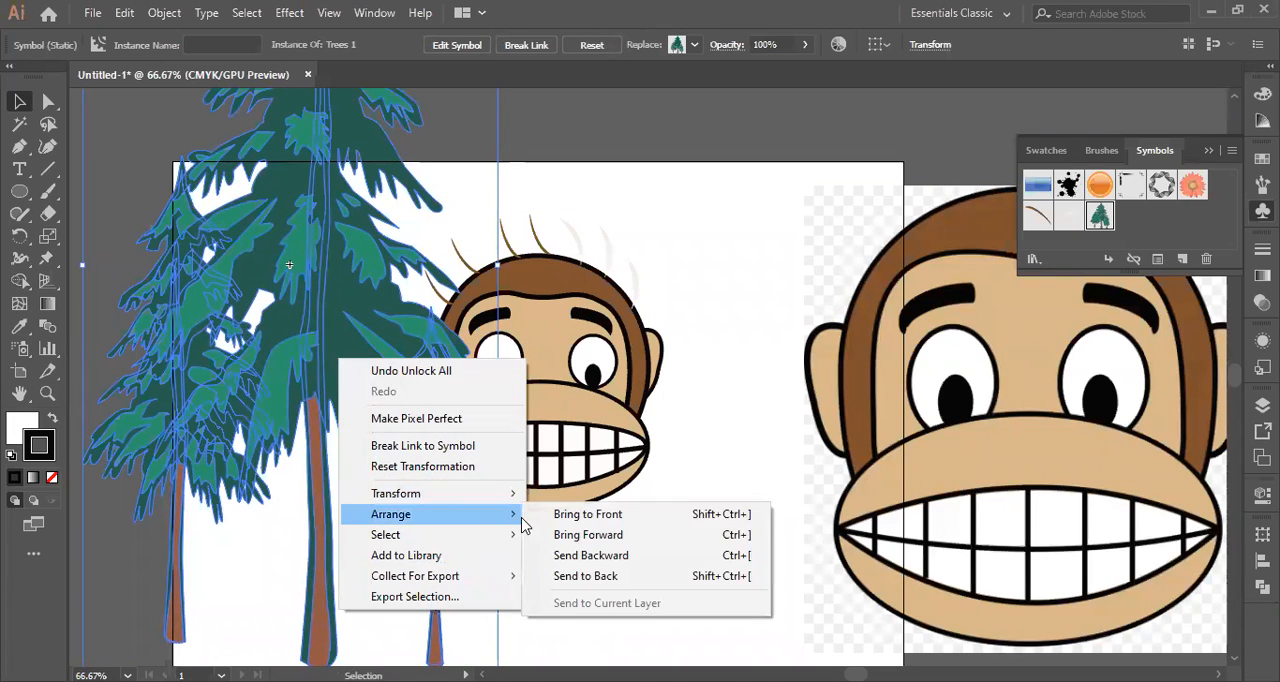
left_click(572, 578)
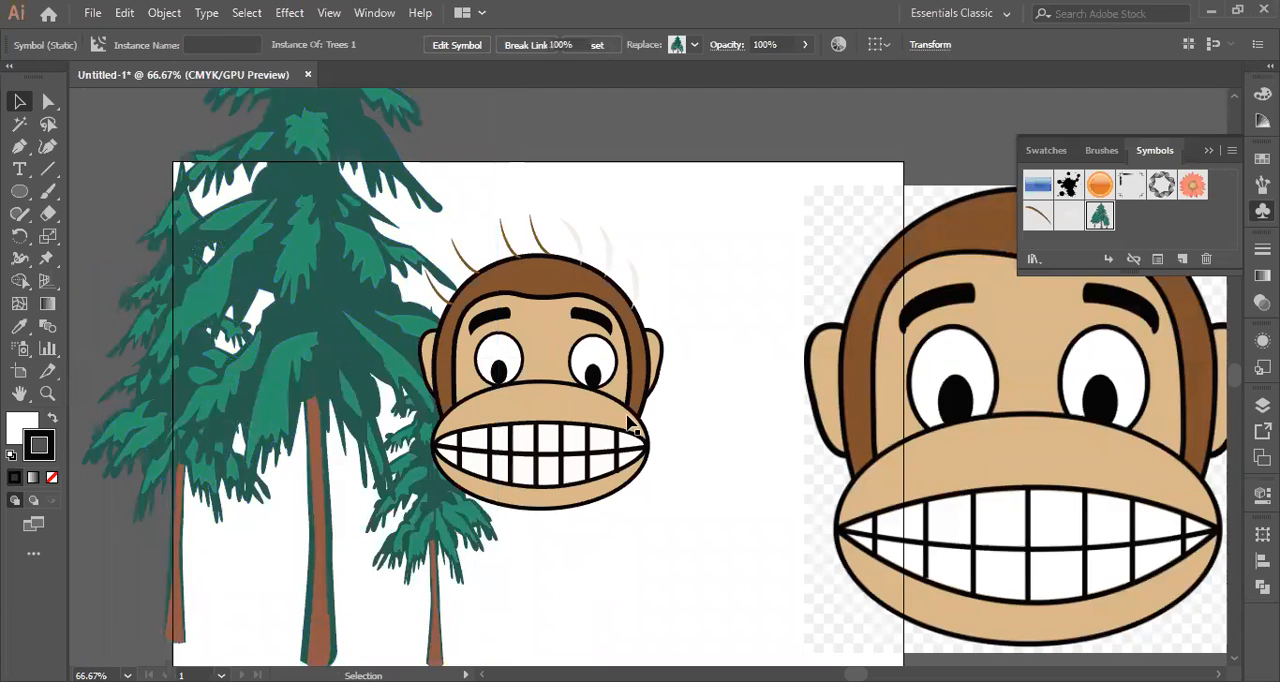
Place a Trees 2 symbol from the Nature library below the monkey, then collapse and close the symbol libraries.
left_click(354, 345)
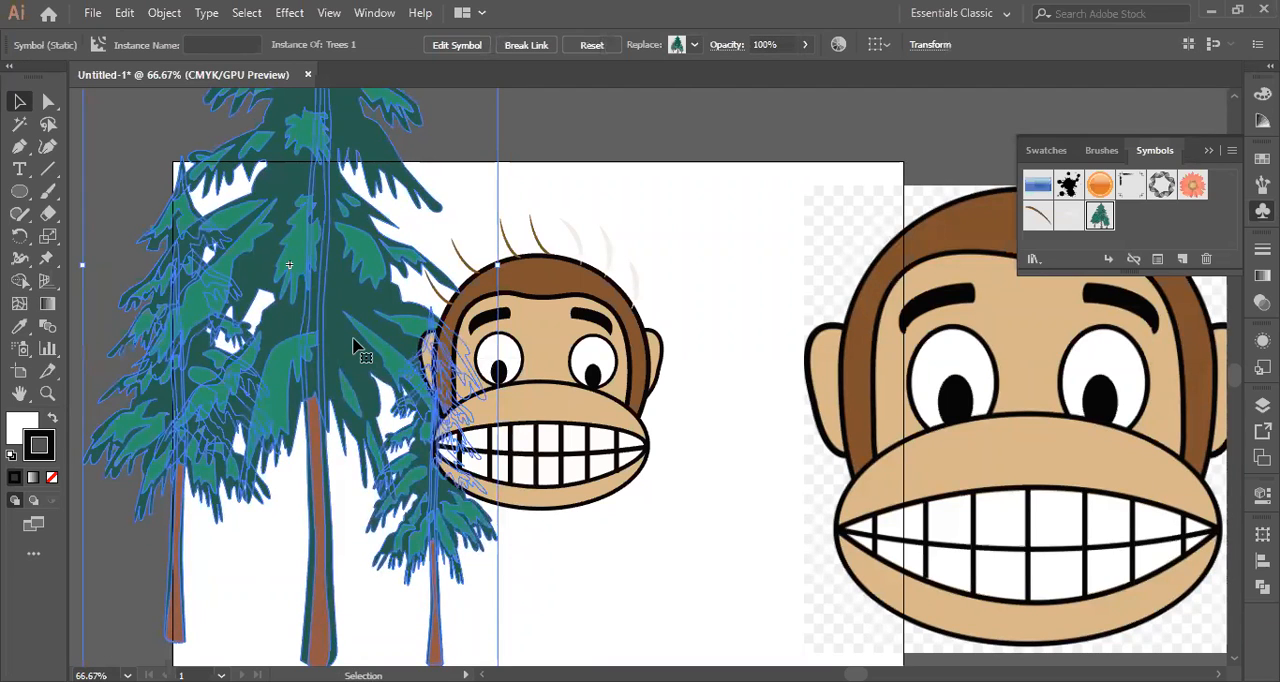
left_click(1036, 261)
left_click(1080, 475)
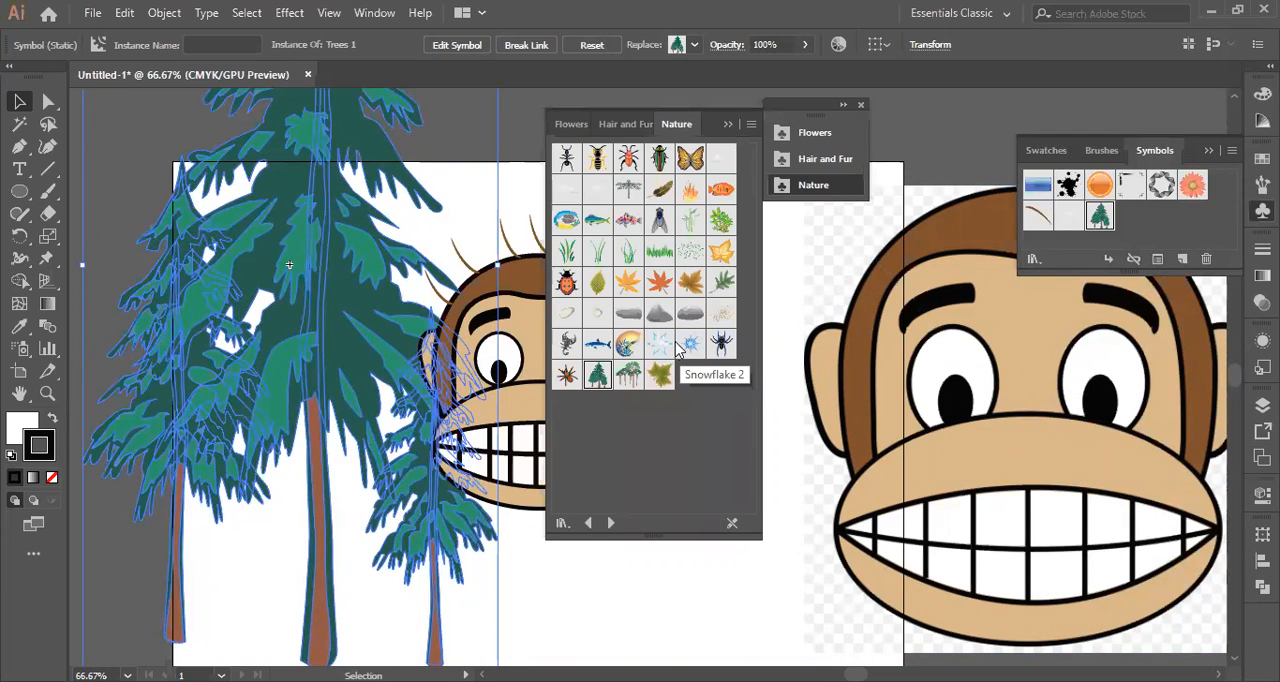
left_click(630, 380)
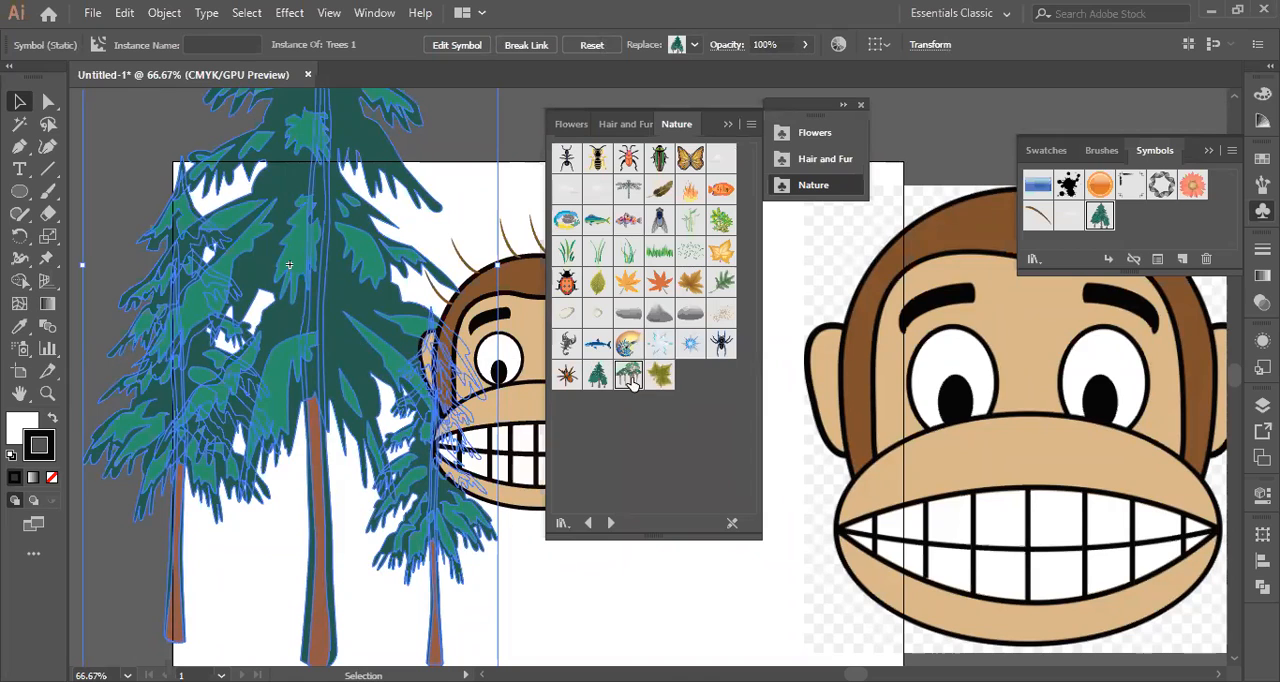
left_click_drag(630, 380, 607, 610)
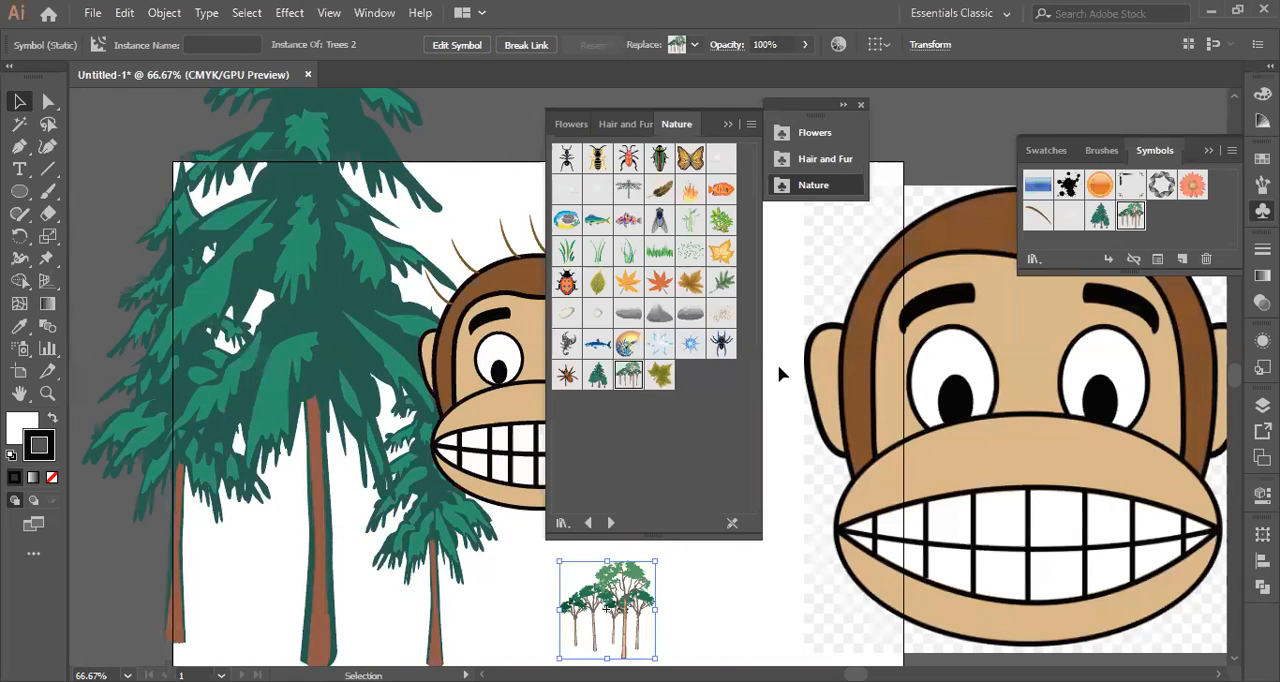
left_click(728, 123)
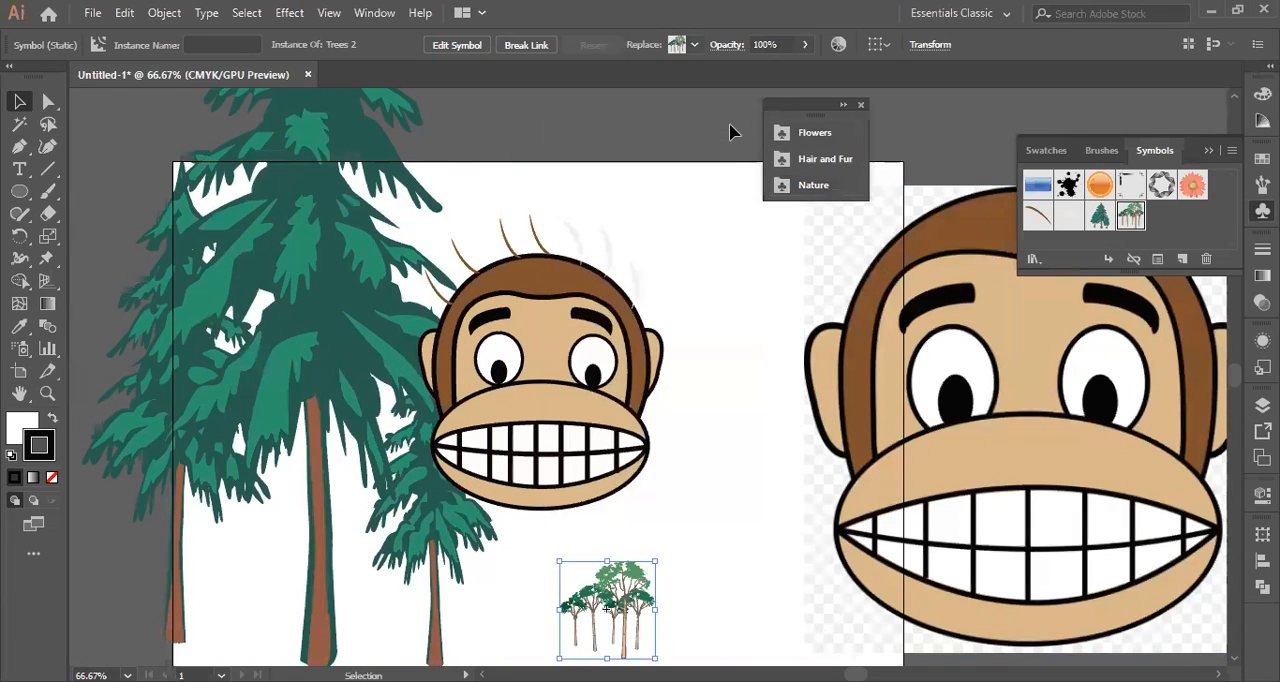
left_click(860, 105)
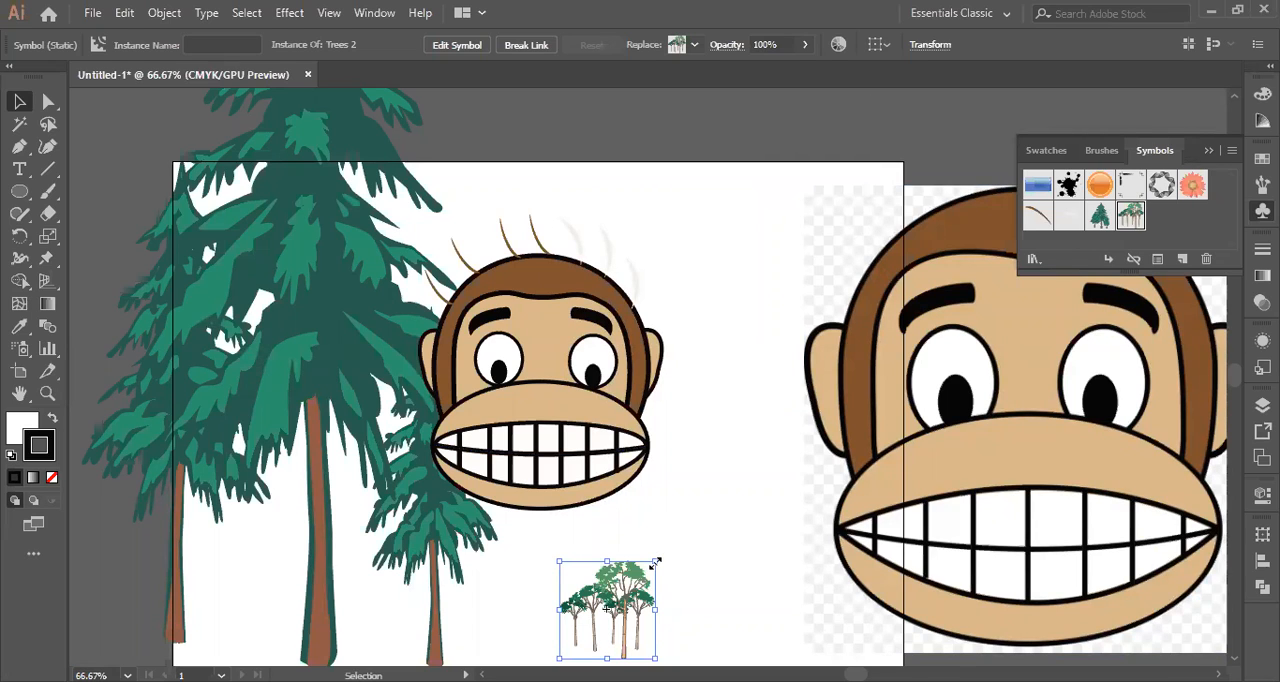
Delete the linked reference image of the monkey to the right of the drawing.
left_click(893, 457)
key("Delete")
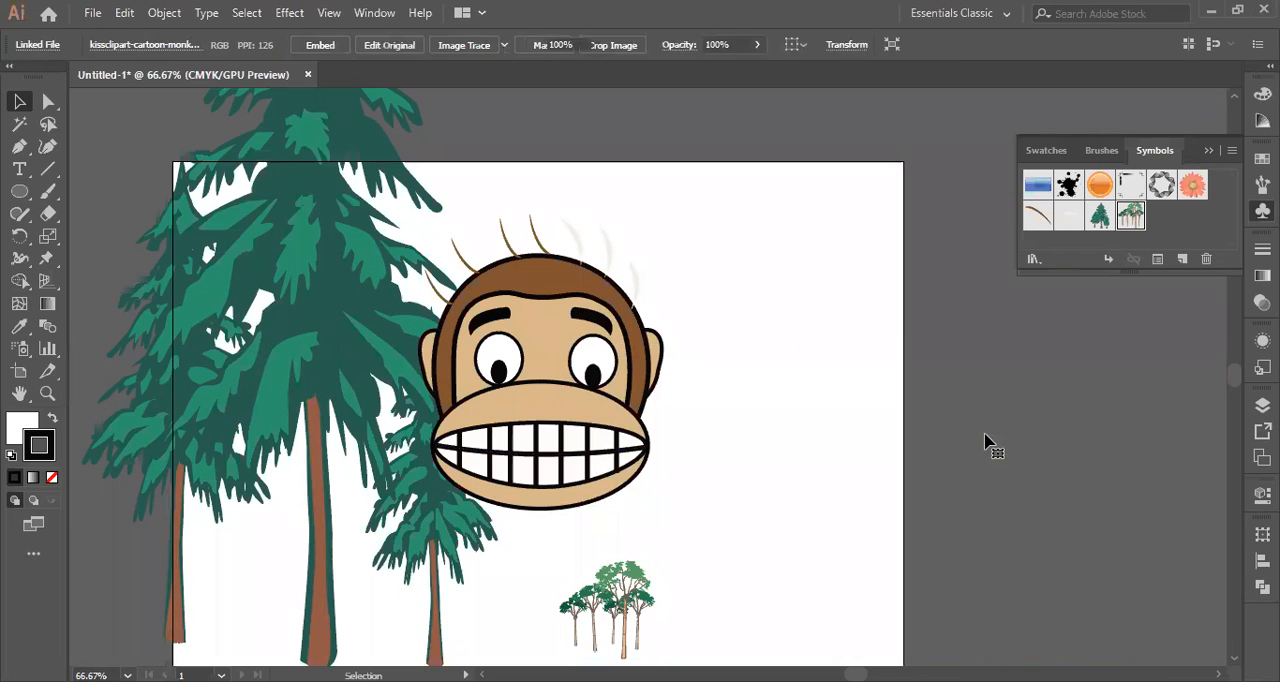
Enlarge the Trees 2 symbol until it overlaps the monkey's right side and extends past the artboard's right edge.
left_click(612, 596)
left_click_drag(656, 559, 873, 105)
left_click_drag(891, 77, 890, 80)
scroll(722, 396, "down", 5)
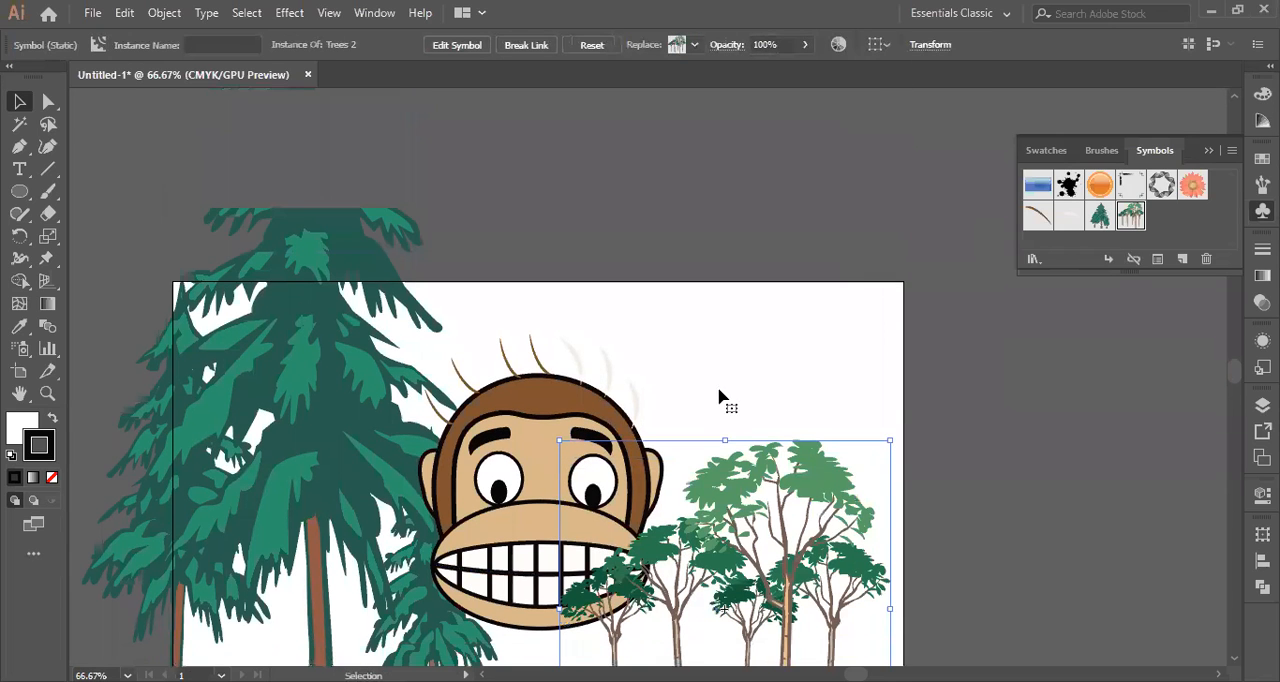
left_click_drag(891, 286, 953, 216)
scroll(865, 347, "down", 1)
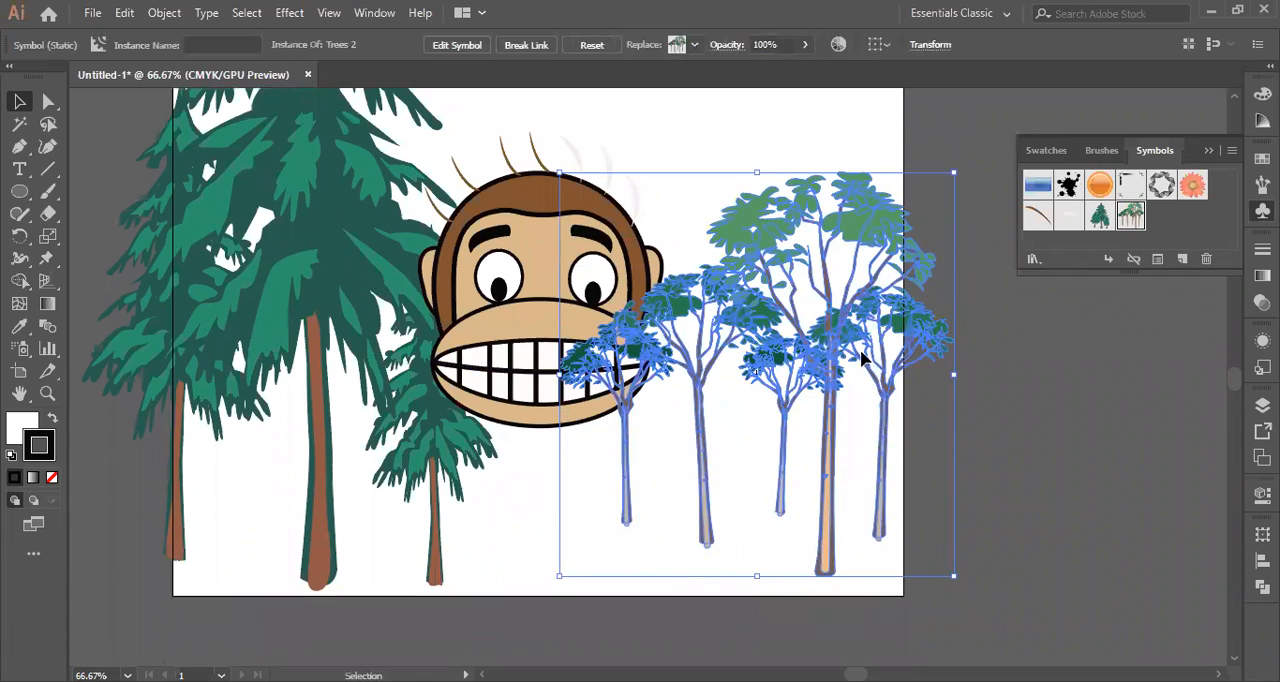
scroll(903, 258, "up", 1)
left_click_drag(955, 240, 976, 153)
scroll(794, 349, "down", 2)
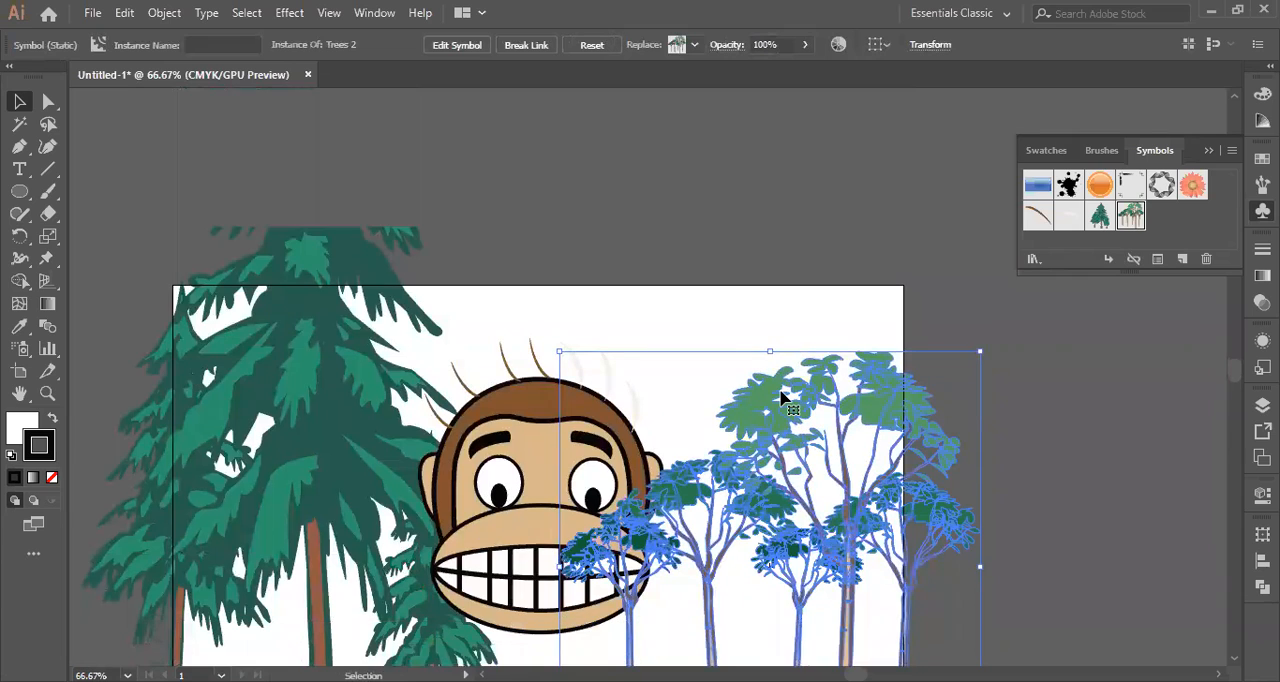
Extend the Trees 2 symbol up to the artboard's top edge and nudge it slightly left.
left_click_drag(762, 350, 771, 285)
scroll(895, 355, "down", 4)
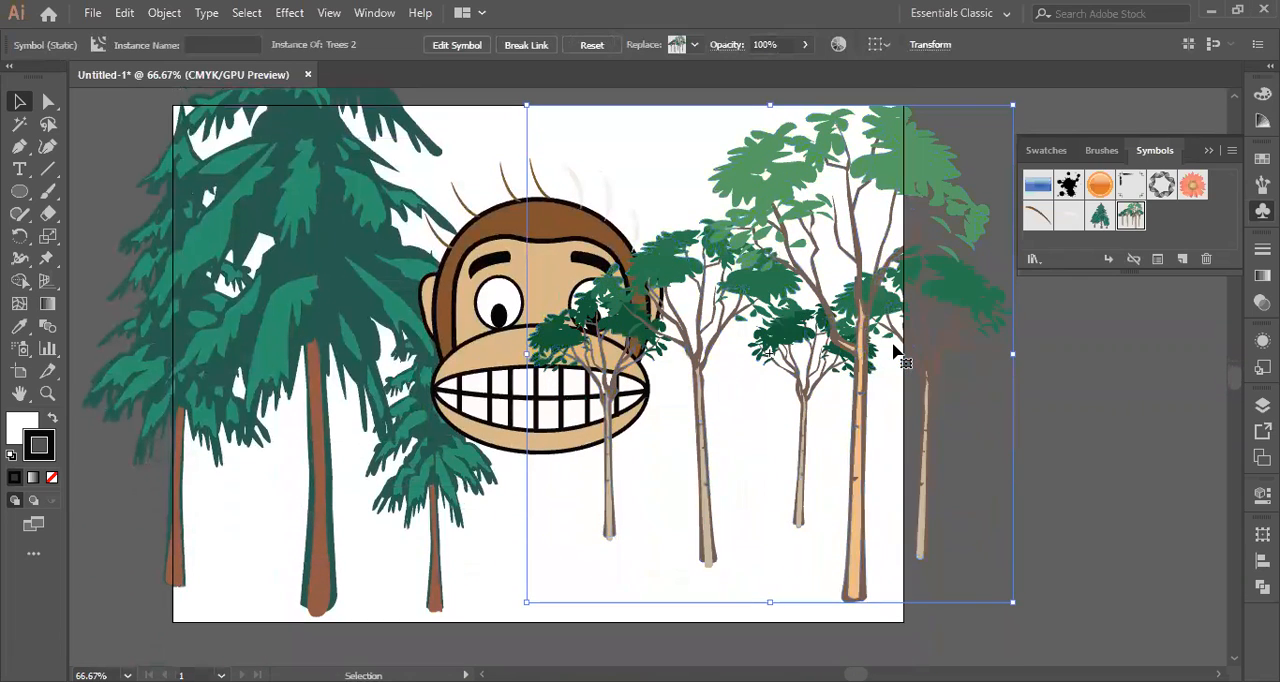
key("shift+Left")
key("shift+Left")
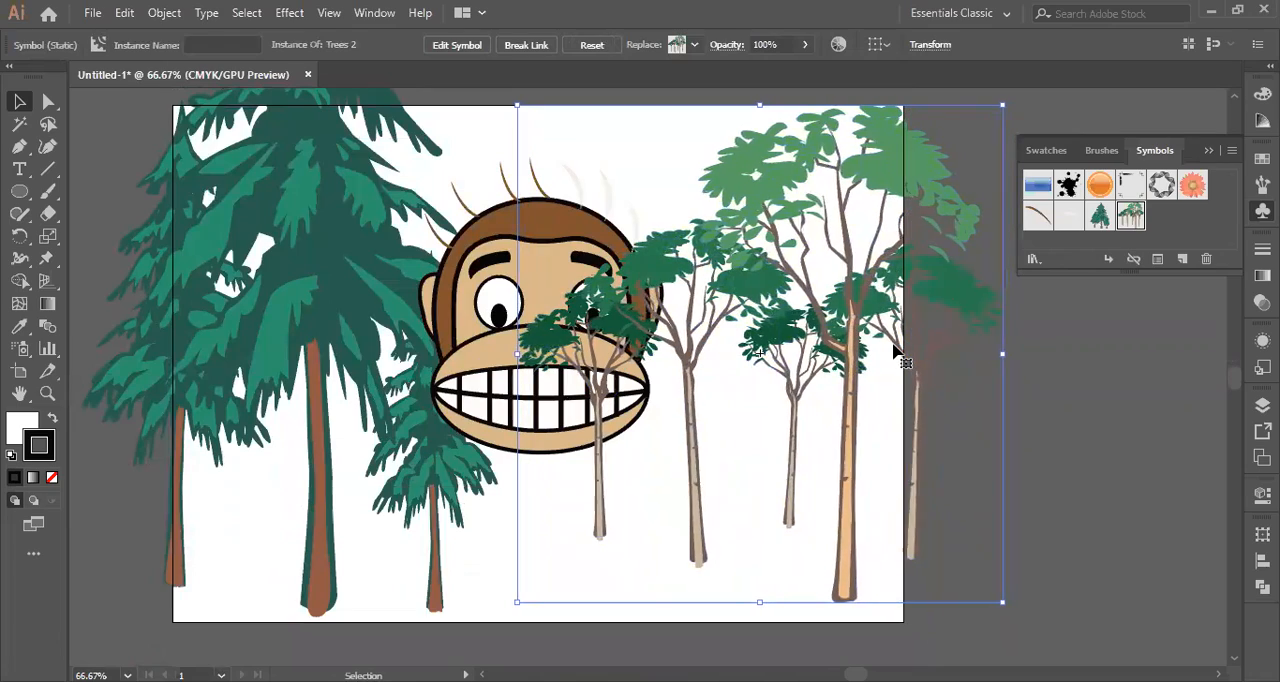
Move the Trees 2 symbol left onto the artboard and shrink the Trees 1 symbol from its upper-left corner to fit the artboard's height.
mouse_move(806, 357)
left_mouse_down()
mouse_move(737, 343)
mouse_move(729, 375)
mouse_move(800, 362)
mouse_move(806, 378)
left_mouse_up()
scroll(360, 251, "up", 2)
left_click(360, 251)
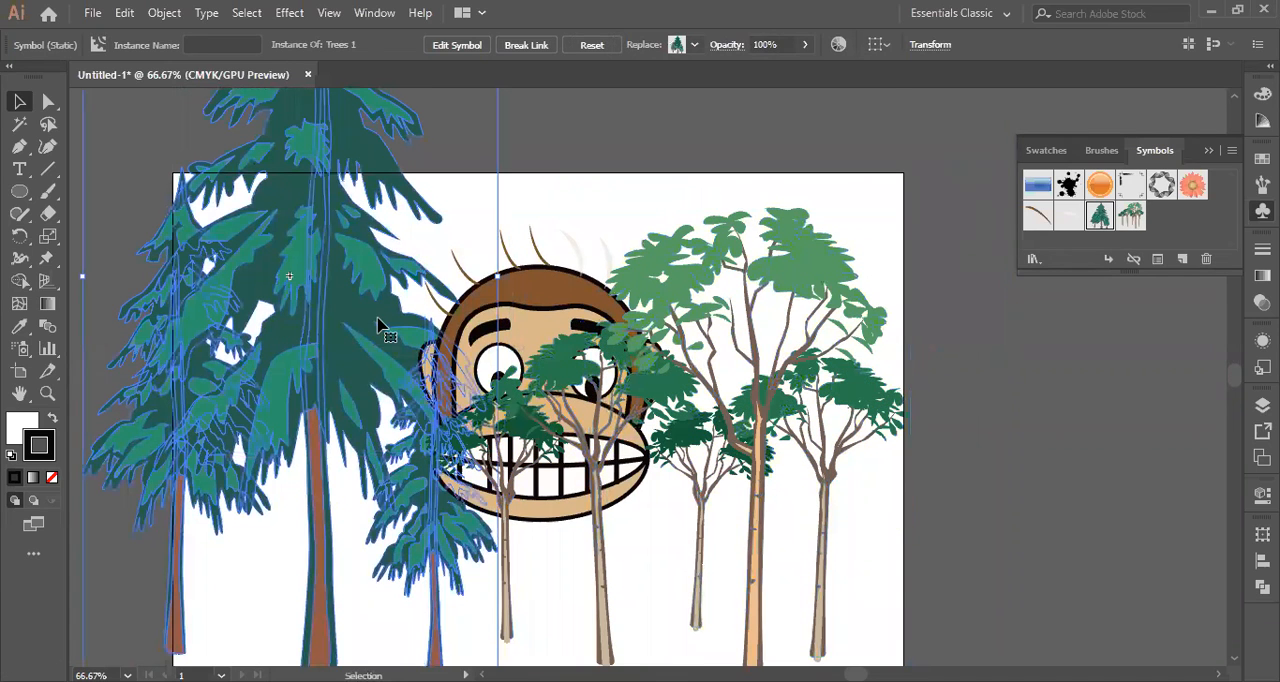
scroll(380, 325, "up", 6)
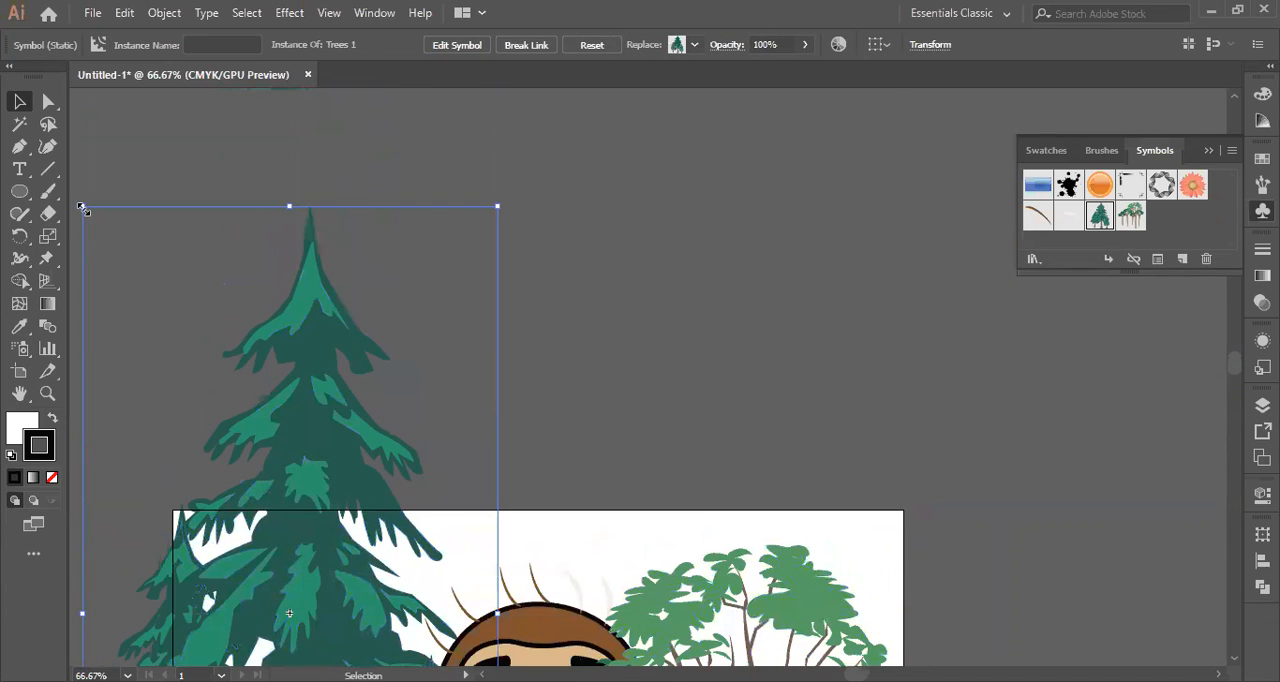
left_click_drag(82, 207, 226, 518)
scroll(423, 207, "down", 8)
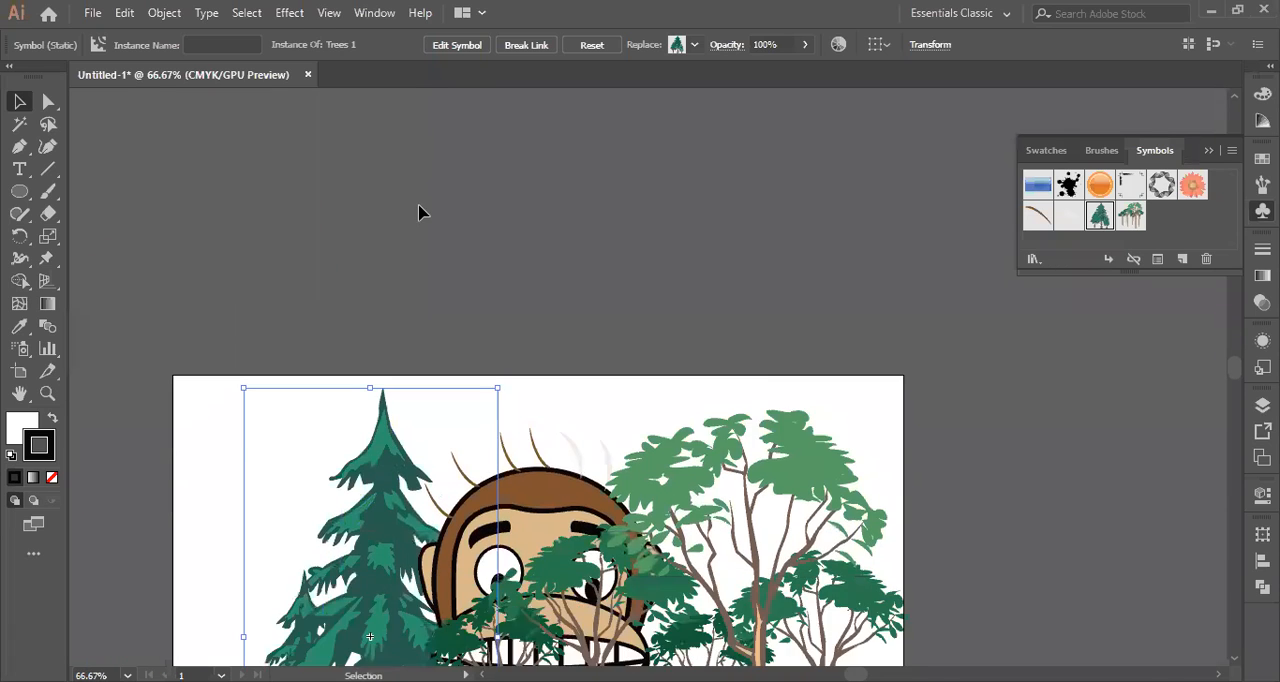
scroll(423, 207, "down", 2)
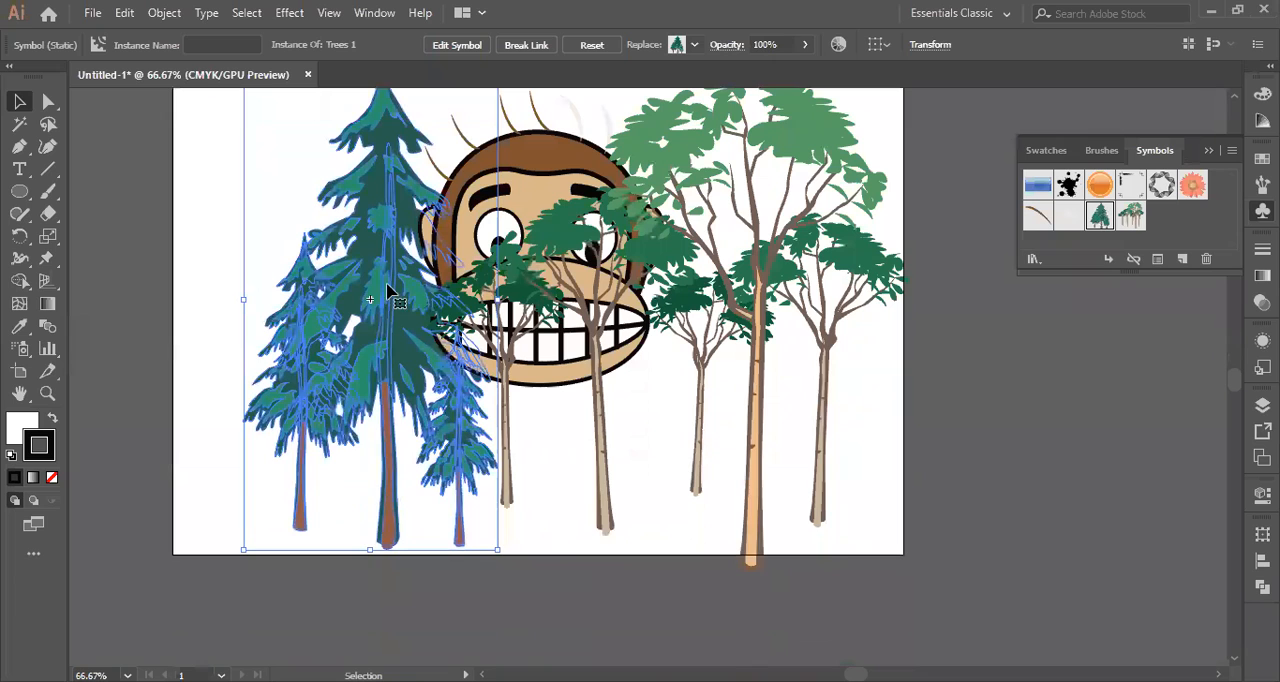
Nudge the Trees 1 symbol left, away from the centre of the monkey's face.
key("Left")
key("Left")
key("Left")
key("Left")
key("Left")
key("Left")
key("Left")
key("Left")
key("Left")
key("Left")
key("Left")
key("Left")
key("Left")
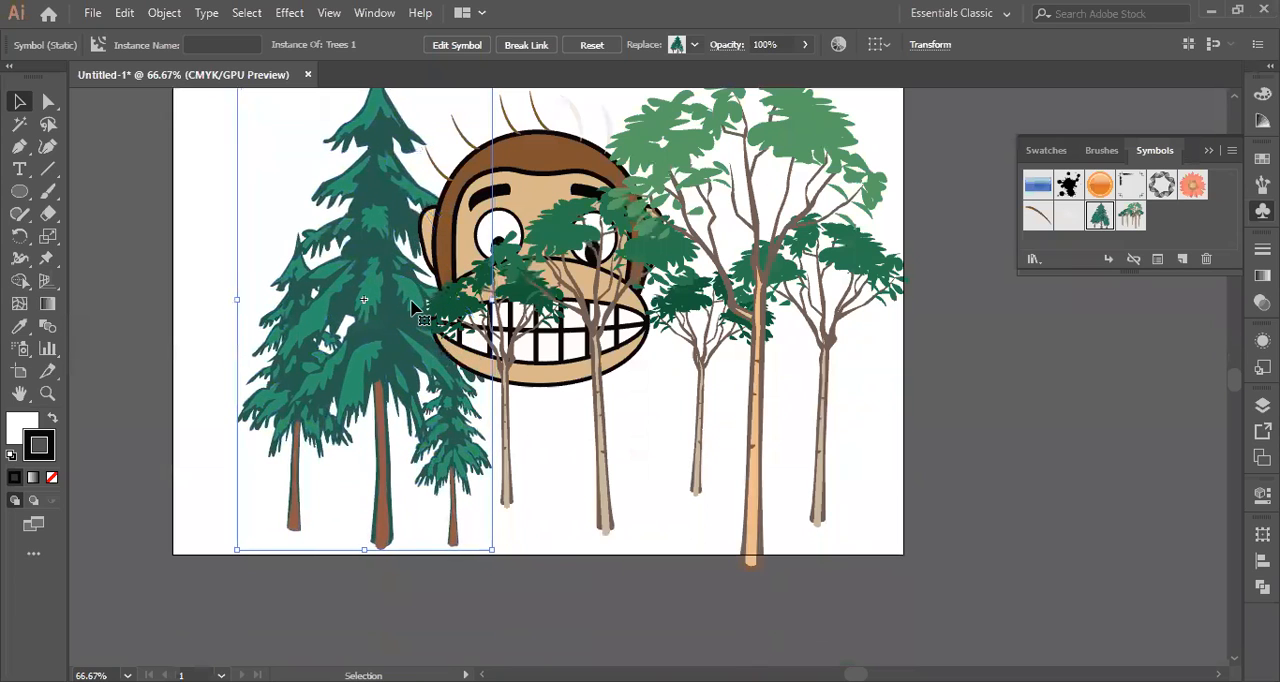
key("Left")
key("Left")
key("Left")
key("Left")
key("Left")
key("Left")
key("Left")
key("Left")
key("Left")
key("Left")
key("Left")
key("Left")
key("Left")
key("Left")
key("Left")
key("Left")
key("Left")
key("Left")
key("Left")
key("Left")
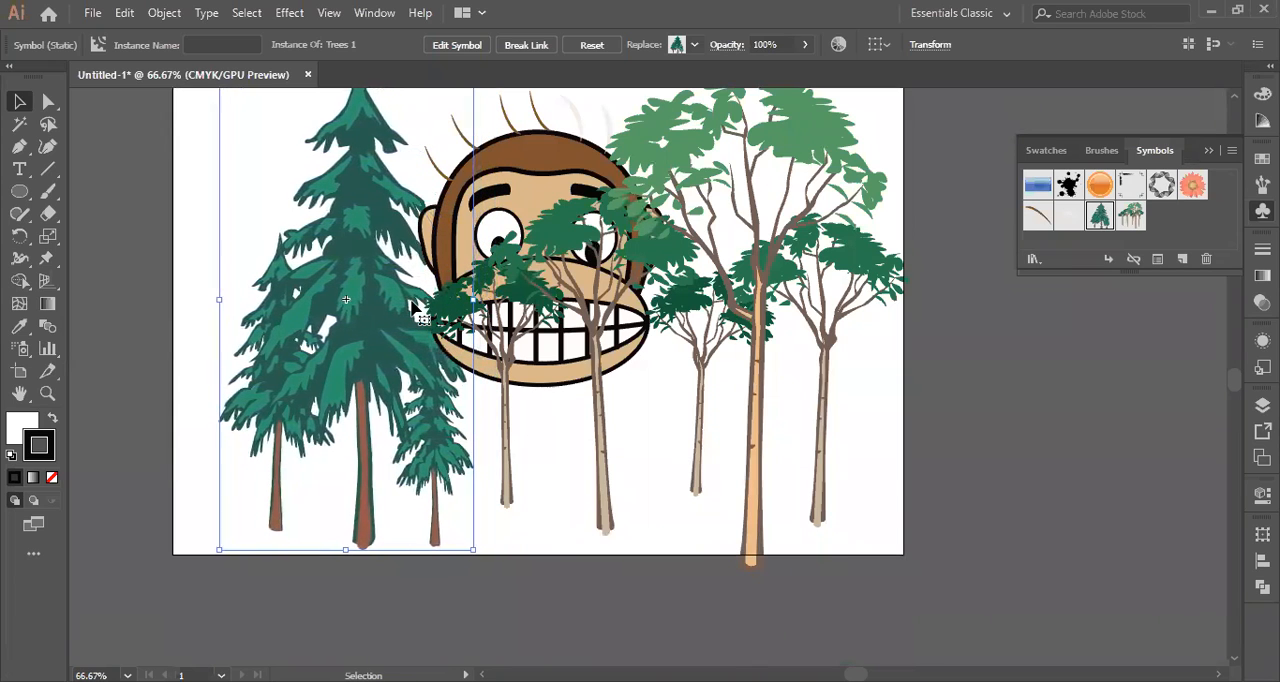
scroll(634, 482, "up", 2)
scroll(786, 431, "down", 1)
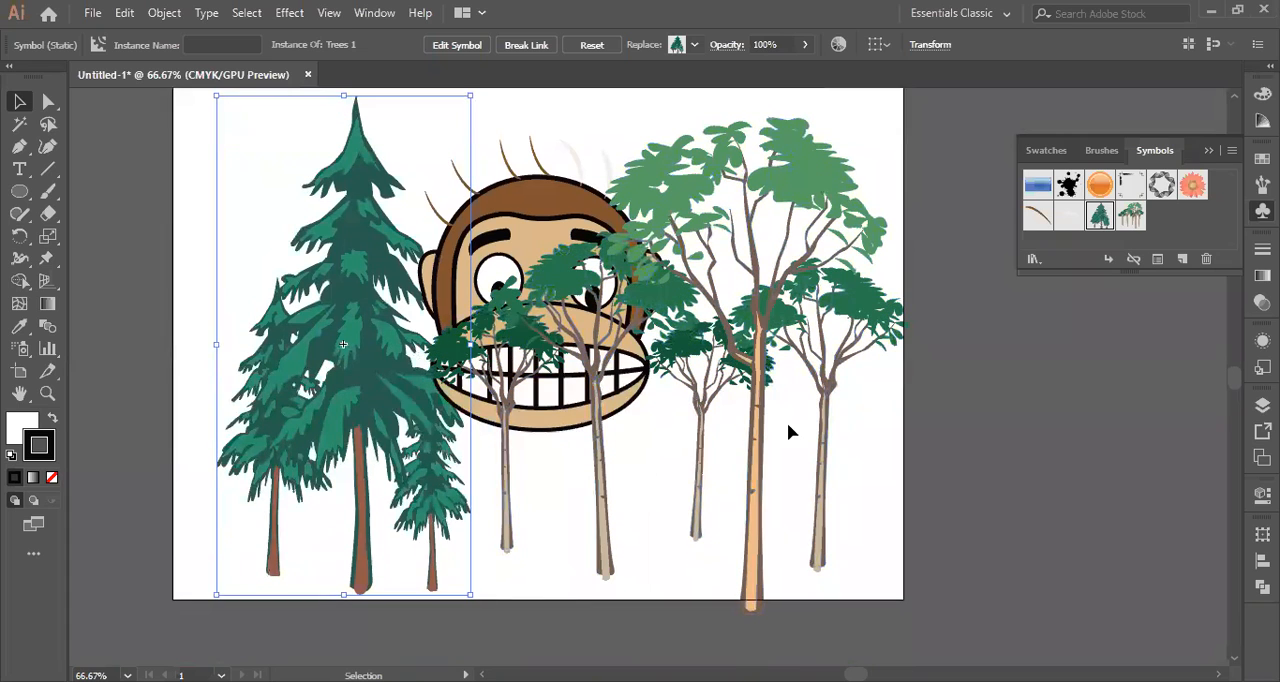
Nudge the Trees 2 symbol up and slightly left so its trunks end at the artboard's bottom edge.
left_click(763, 372)
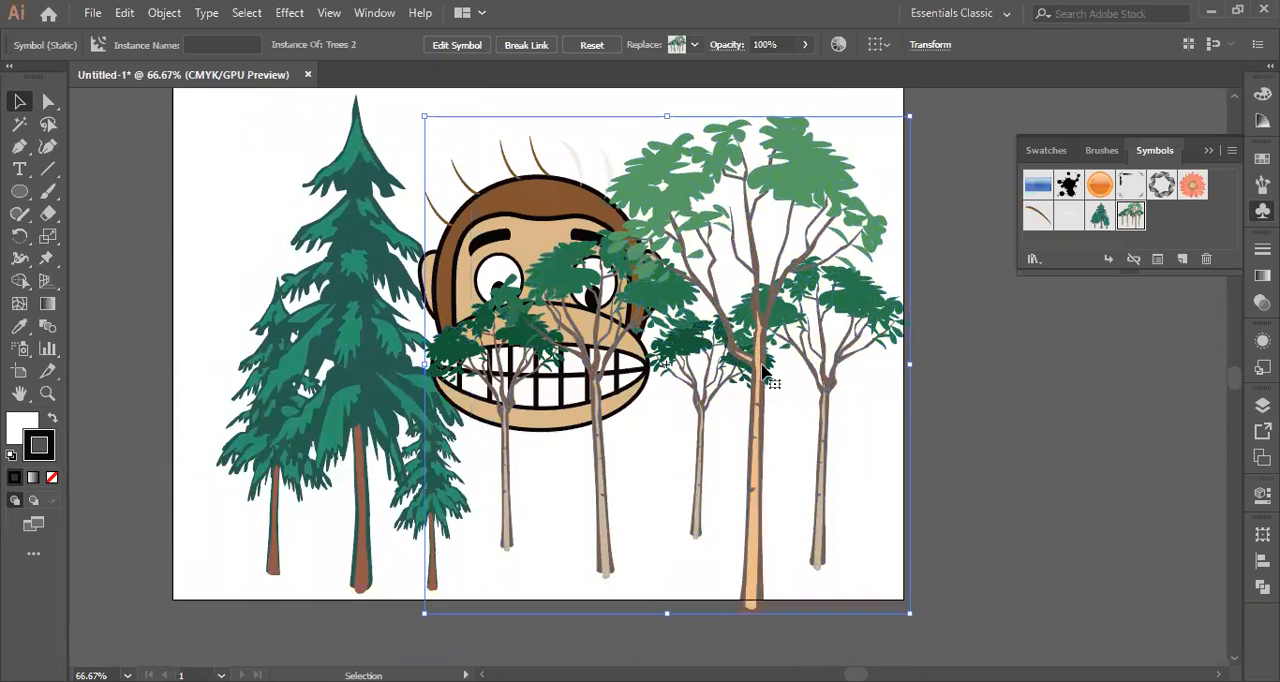
key("Up")
key("Up")
key("Up")
key("Up")
key("Up")
key("Up")
key("Up")
key("Up")
key("Up")
key("Up")
key("Up")
key("Up")
key("Up")
key("Up")
key("Up")
key("Up")
key("Up")
key("Up")
key("Up")
key("Up")
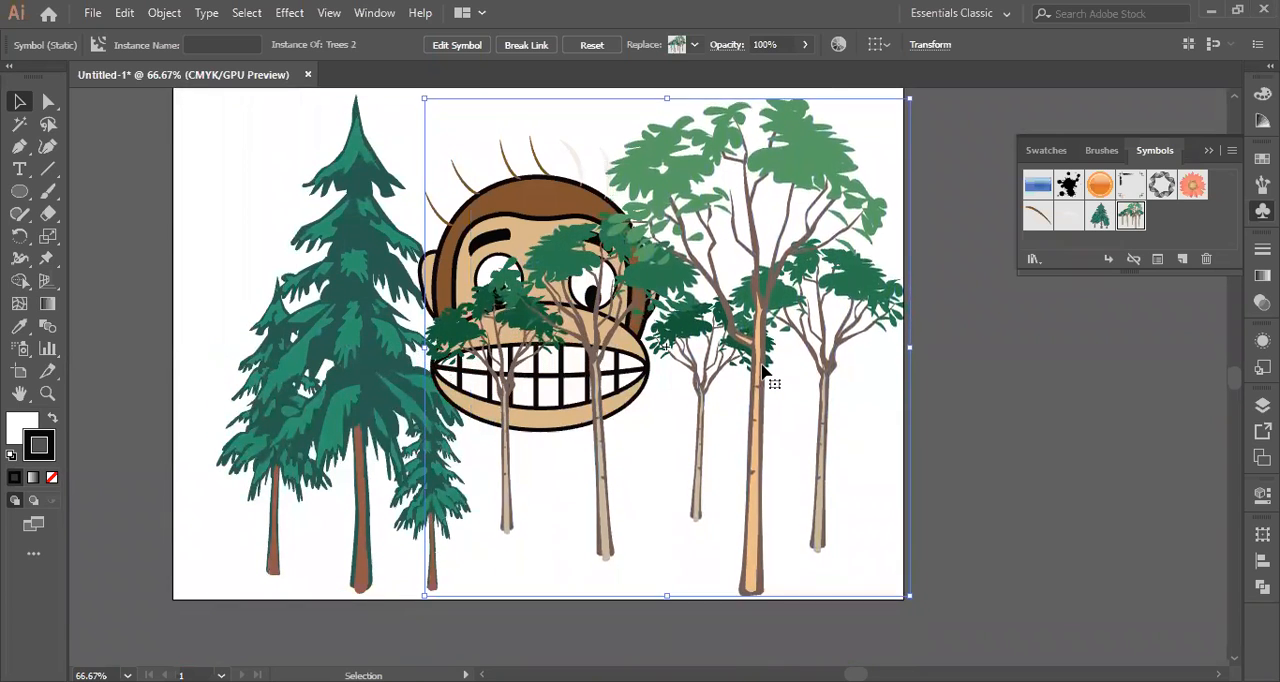
key("Up")
key("Up")
key("Up")
key("Up")
key("Up")
key("Up")
key("Up")
key("Left")
key("Left")
key("Left")
key("Left")
key("Left")
key("Left")
key("Left")
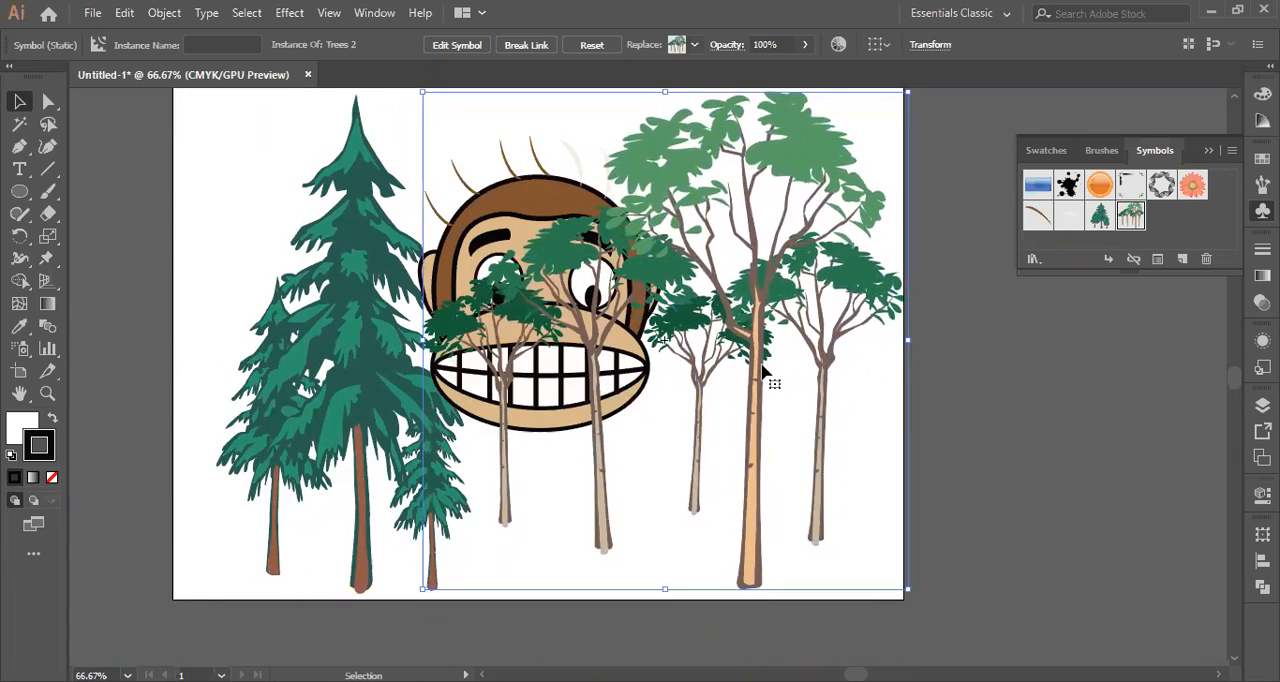
key("Down")
key("Down")
key("Down")
key("Down")
key("Down")
key("Down")
key("Down")
key("Down")
key("Down")
key("Down")
key("Down")
key("Down")
key("Down")
key("Down")
key("Down")
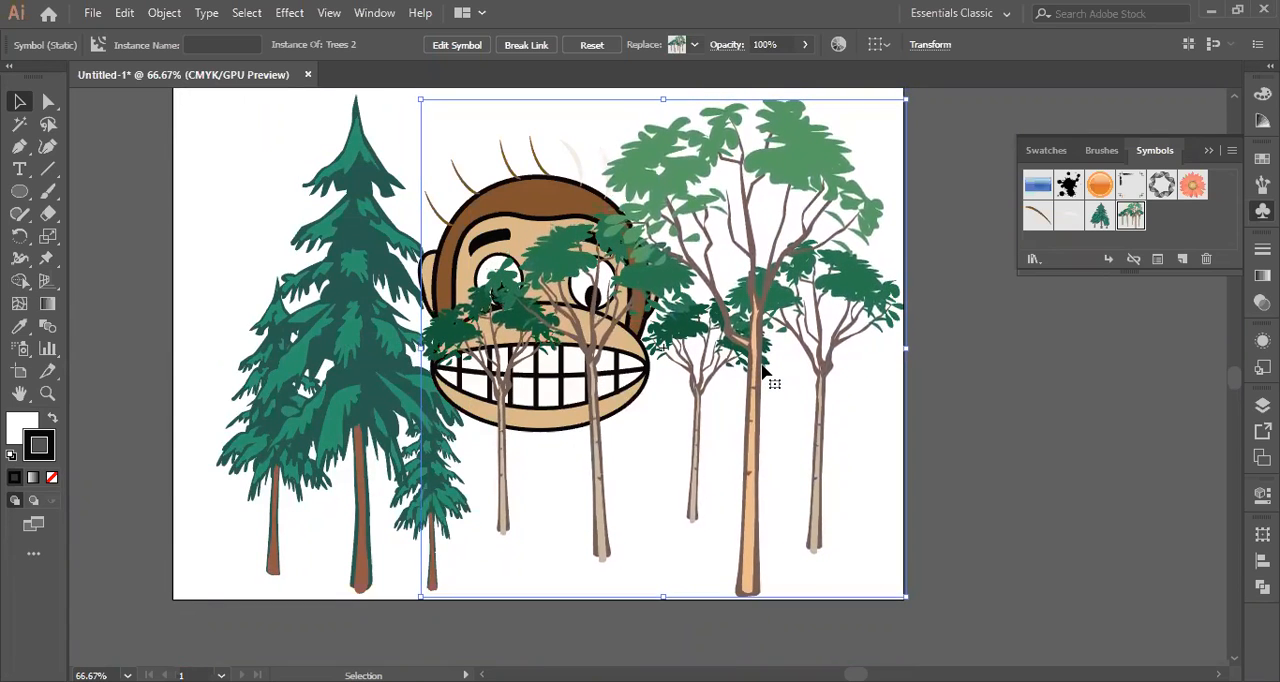
Lock the monkey face group together with its hair strands.
right_click(627, 300)
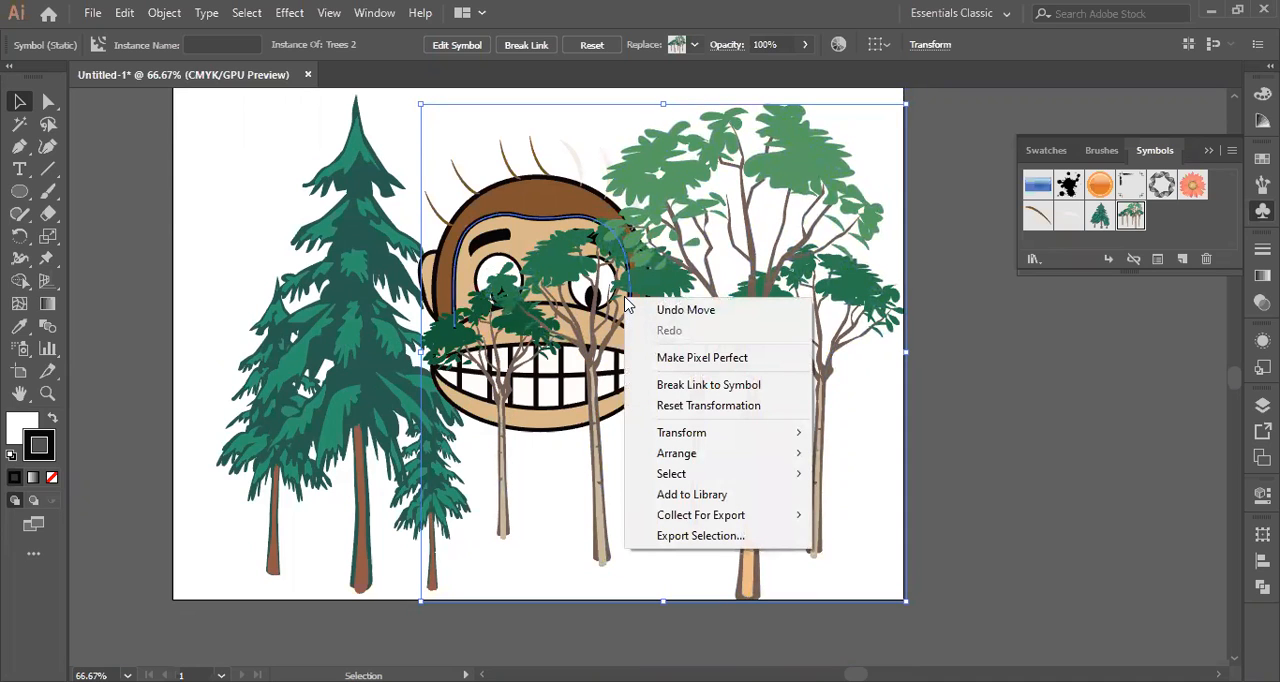
left_click(1057, 342)
left_click(650, 298)
left_click(508, 232)
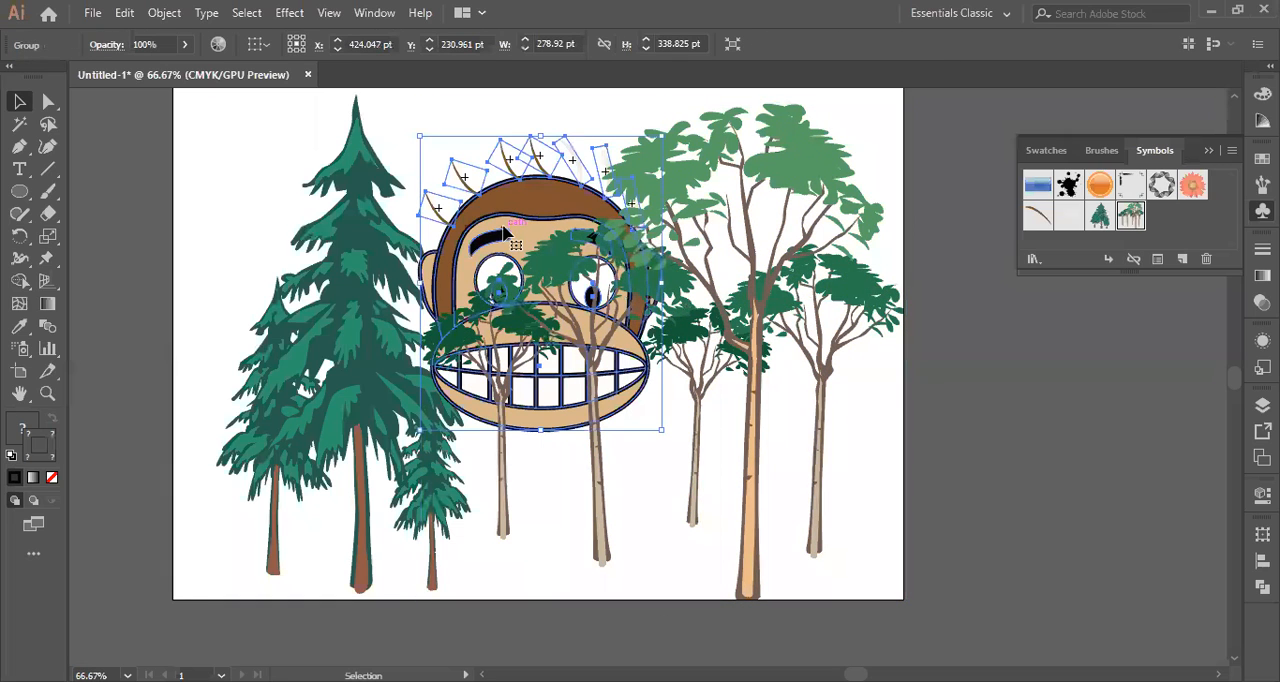
key("ctrl+shift+a")
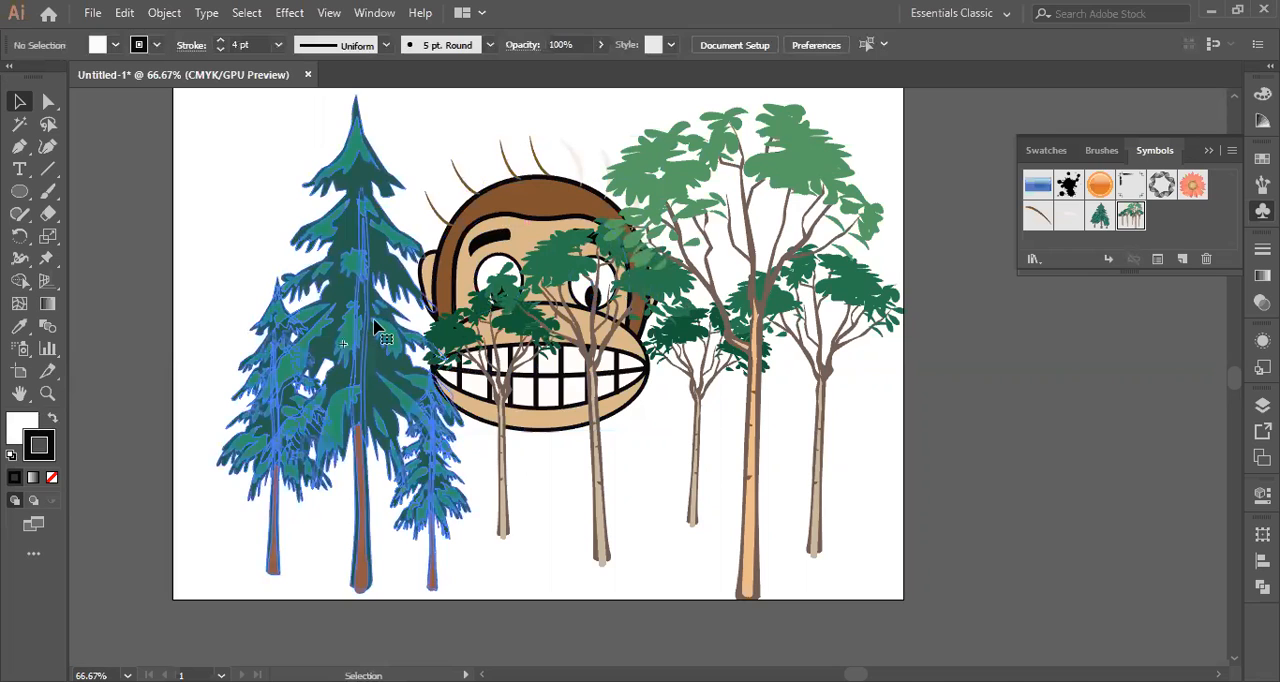
Break the link between the Trees 2 instance and its symbol.
left_click(762, 335)
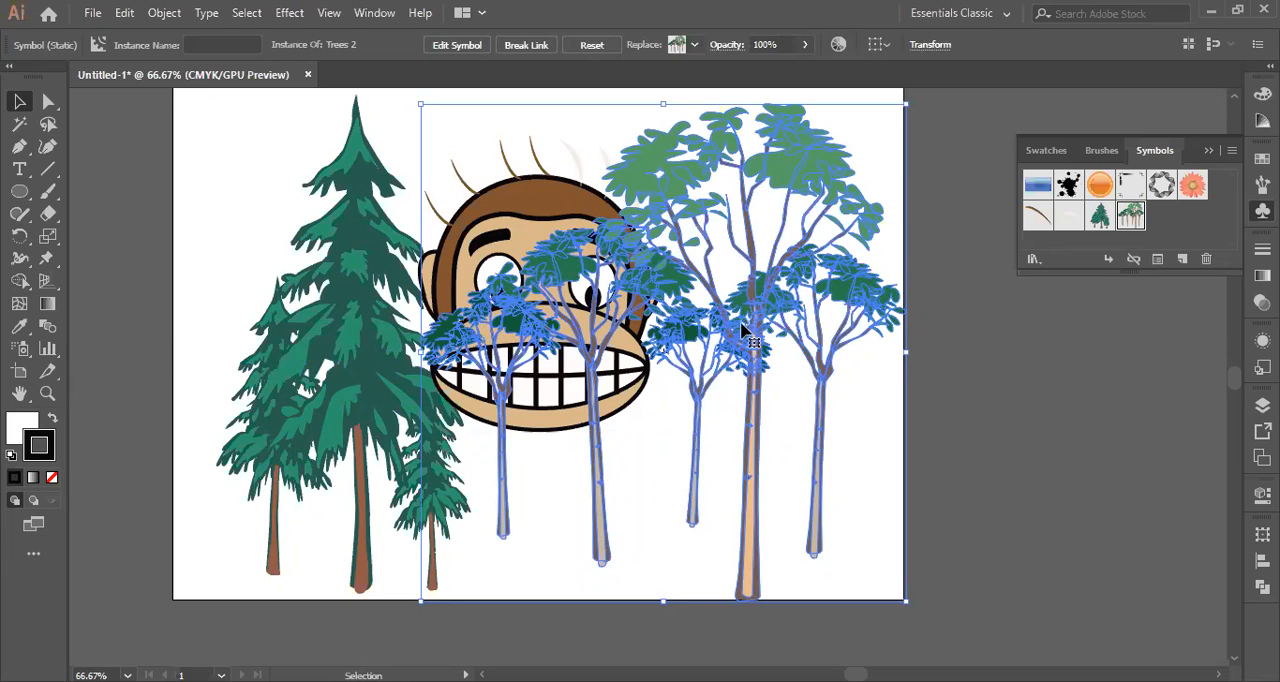
right_click(696, 272)
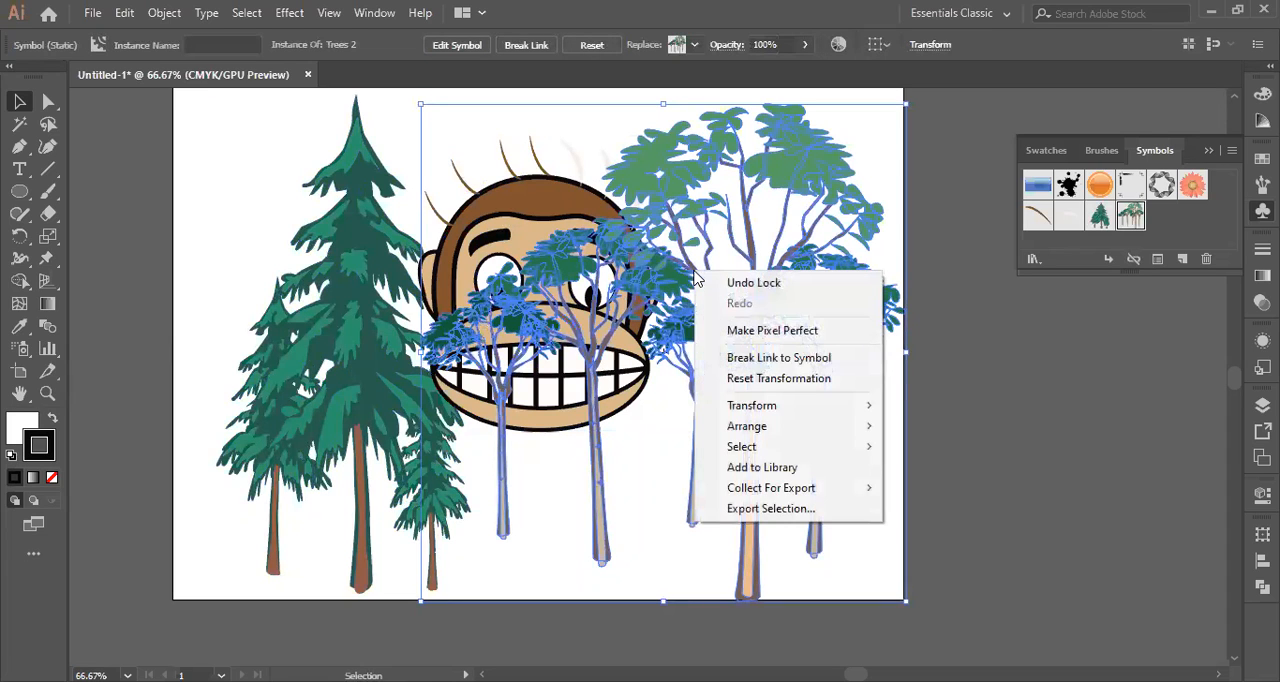
left_click(767, 369)
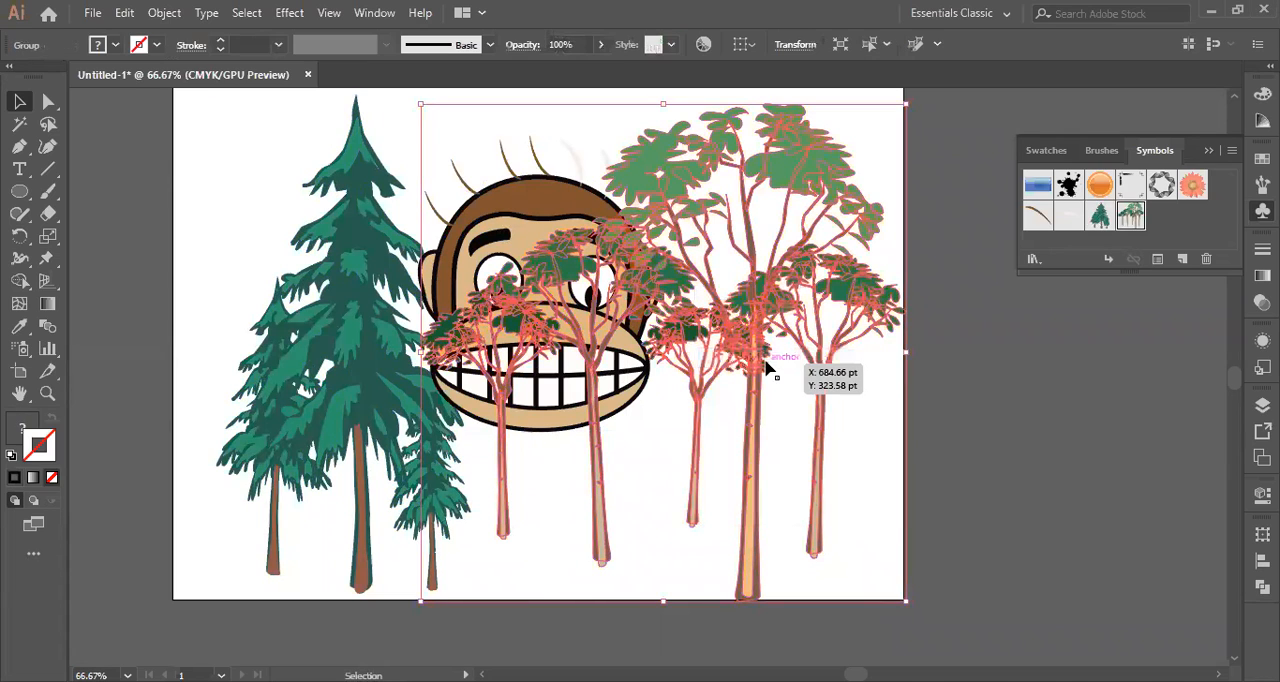
left_click(957, 365)
Ungroup the unlinked Trees 2 artwork twice to separate it into individual trees.
left_click(652, 338)
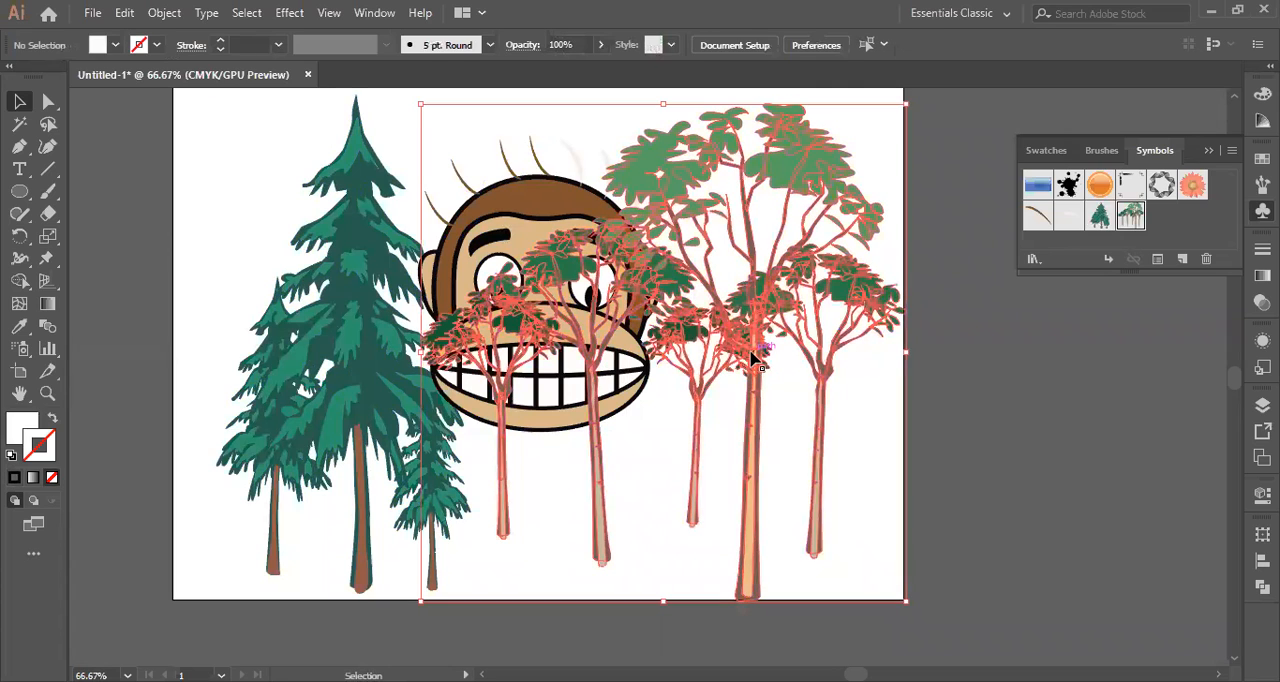
right_click(631, 289)
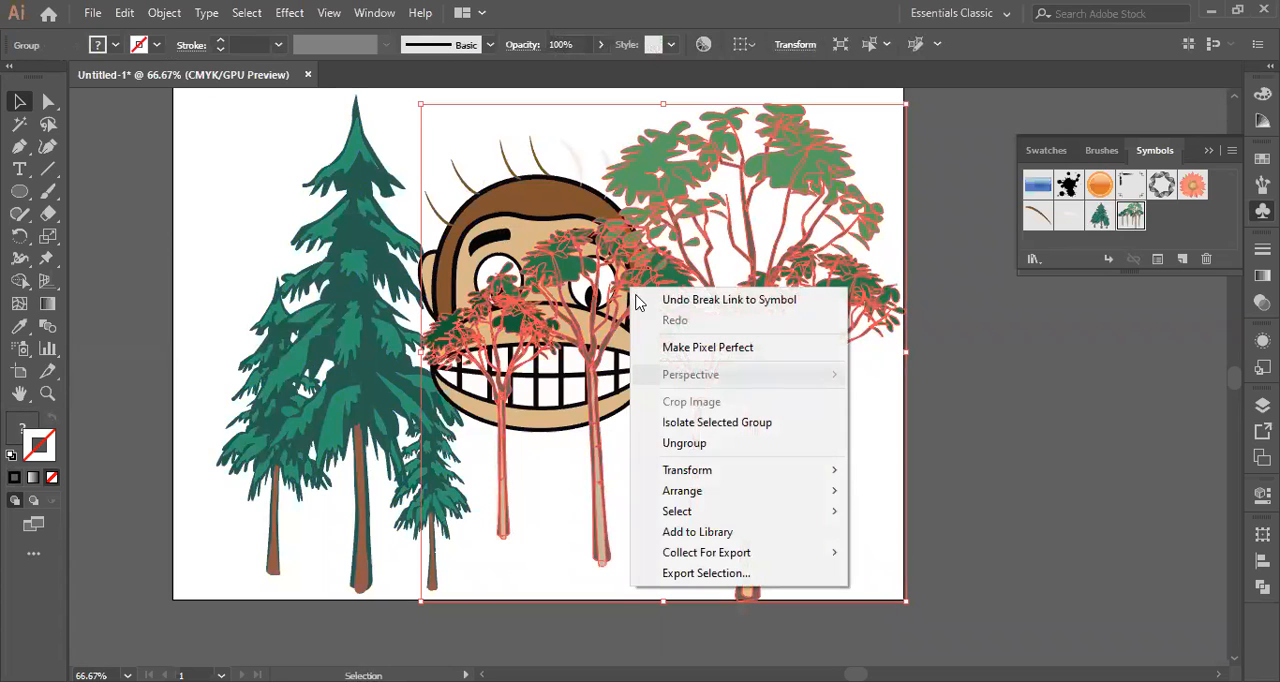
left_click(706, 446)
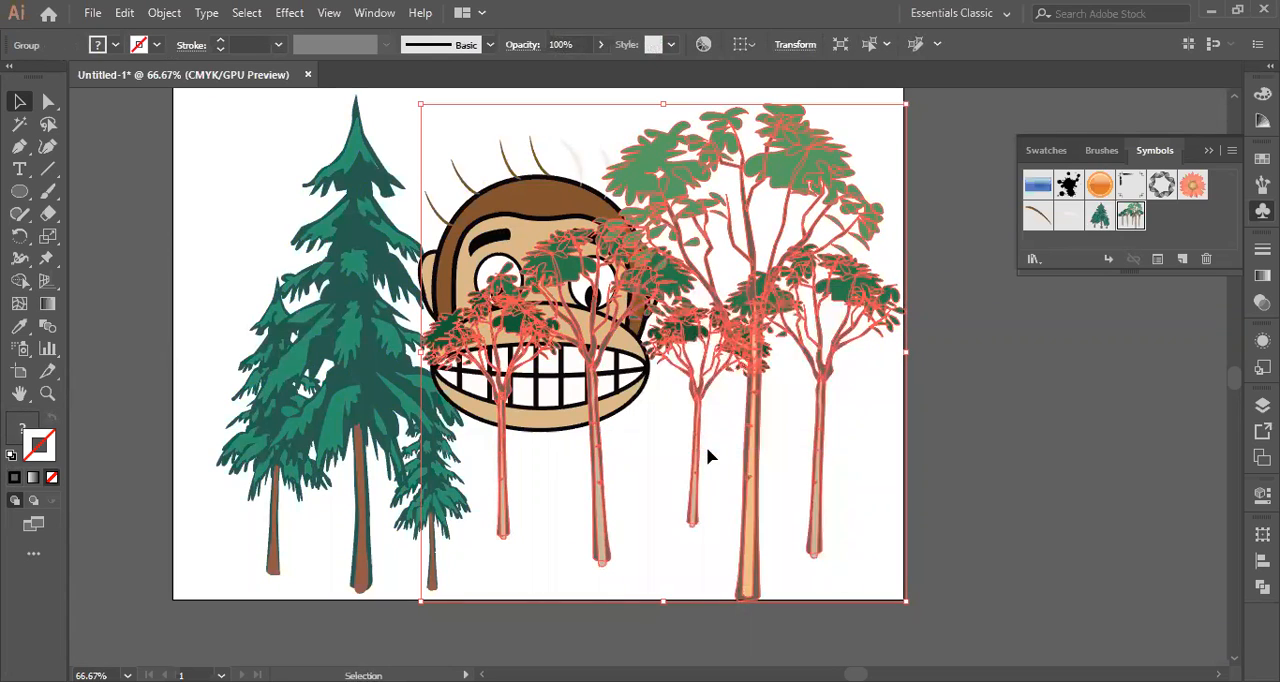
left_click(1030, 385)
left_click(765, 366)
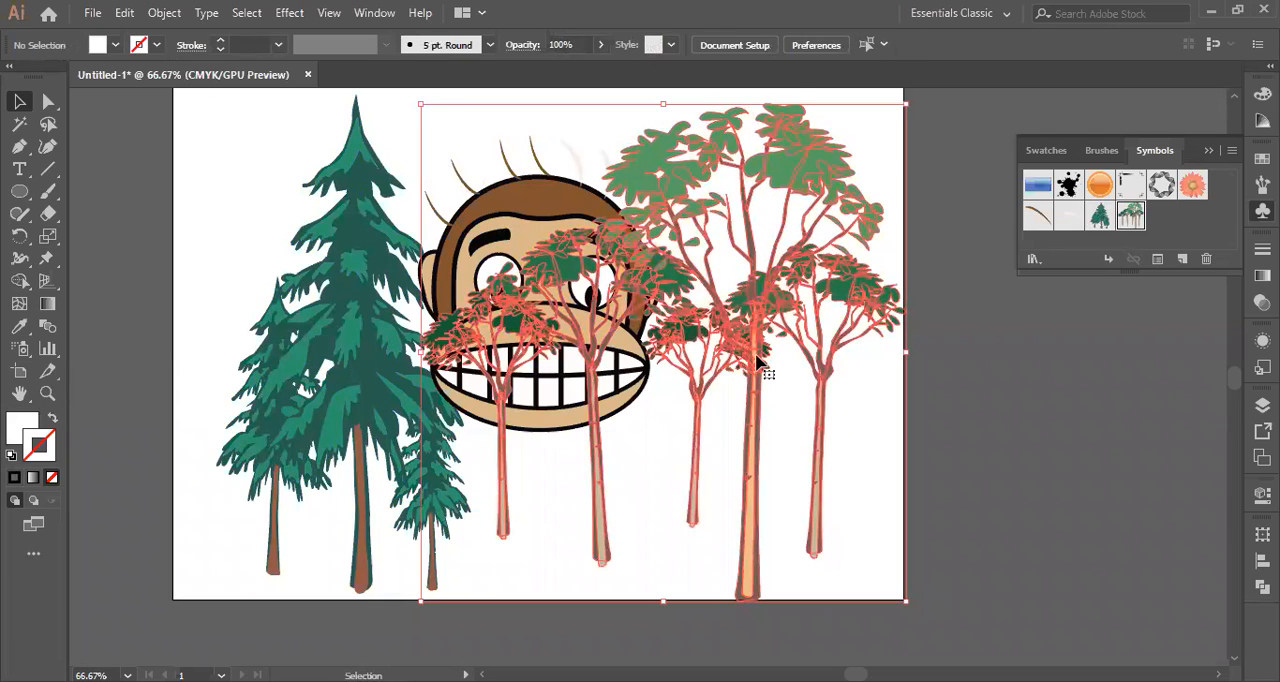
right_click(658, 278)
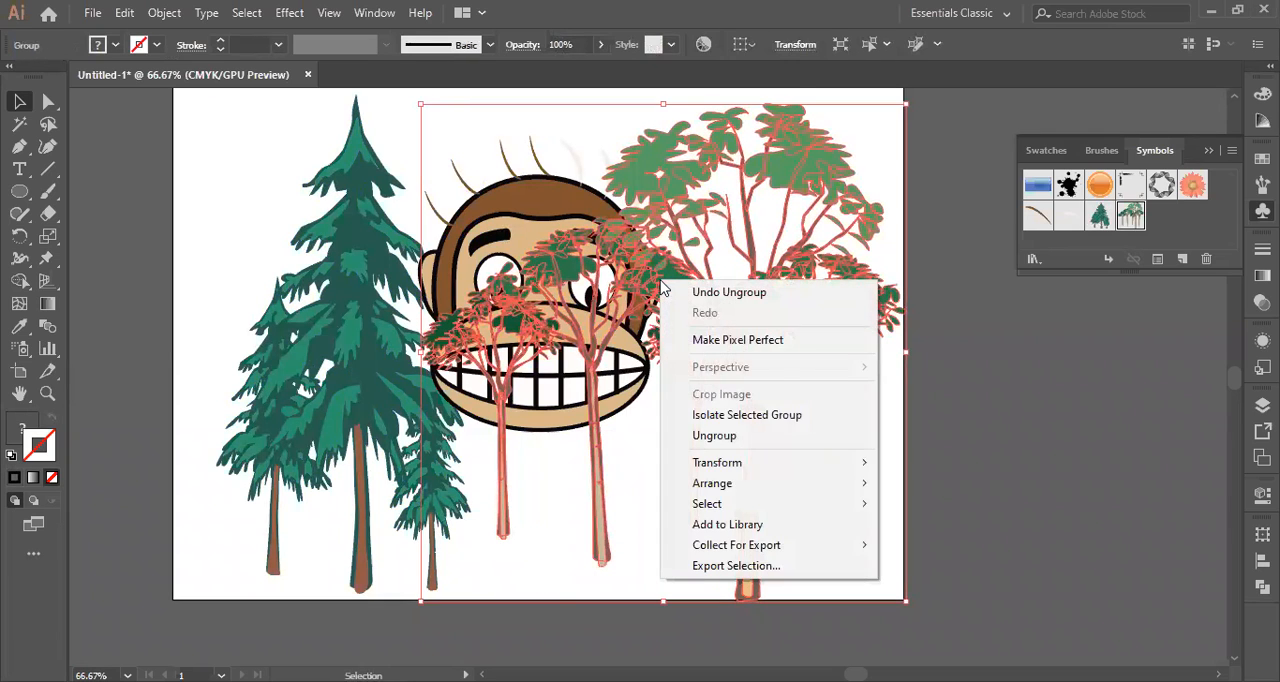
left_click(718, 437)
left_click(851, 417)
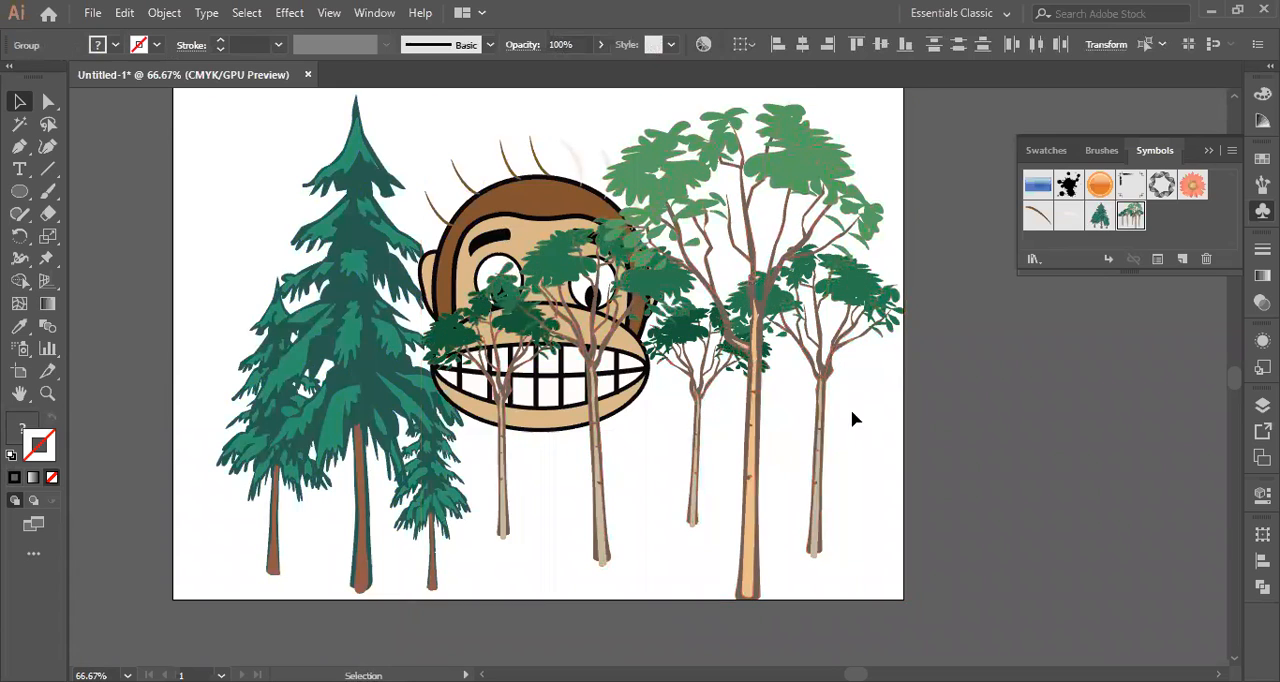
Select several of the separated trees one at a time to check that each is an independent group.
left_click(826, 396)
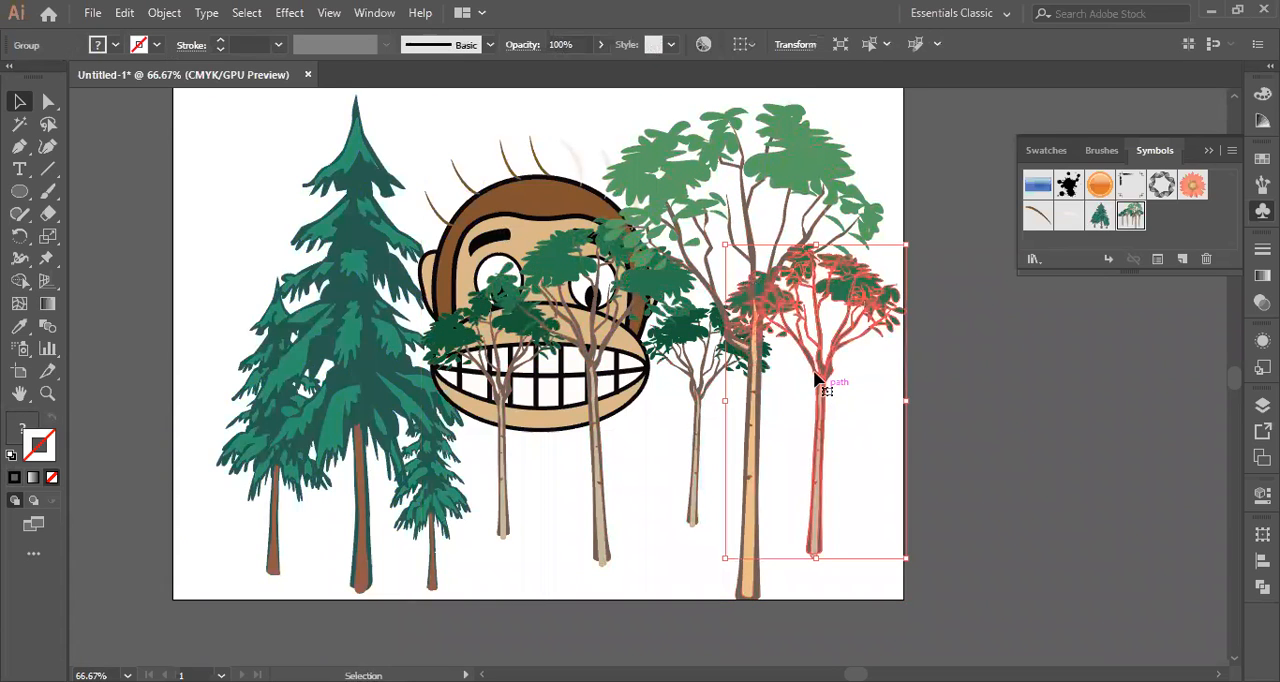
left_click(778, 165)
left_click(592, 340)
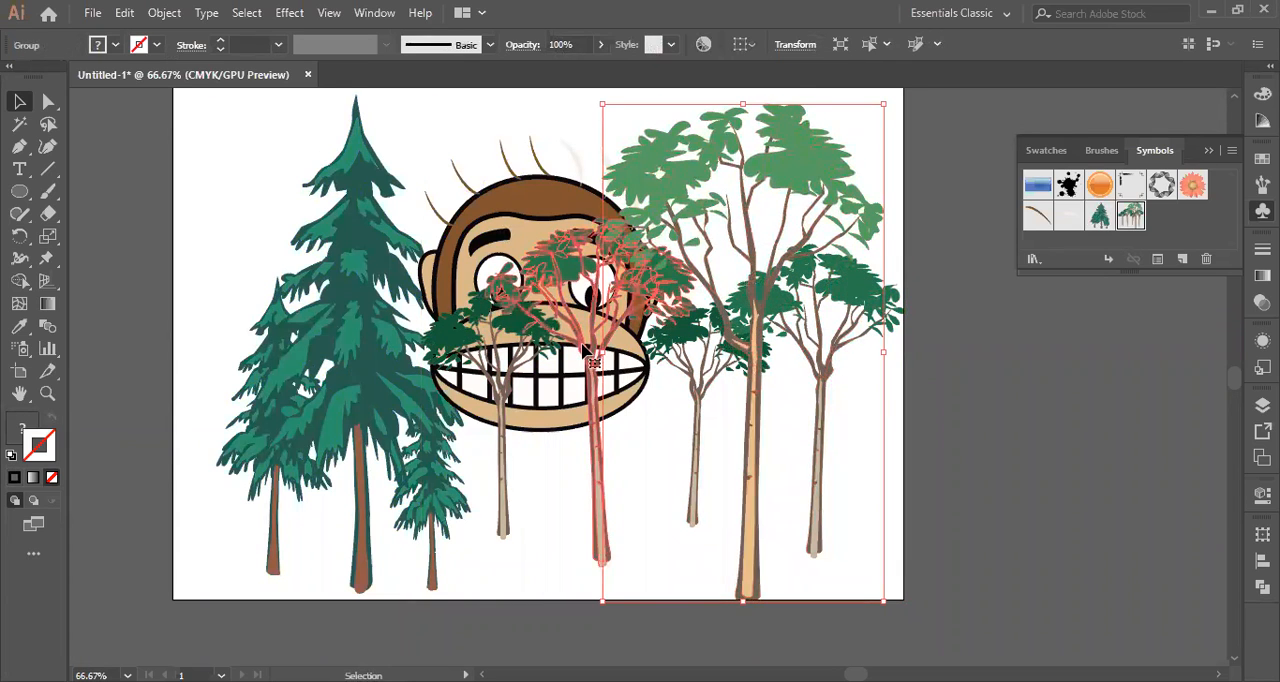
left_click(505, 380)
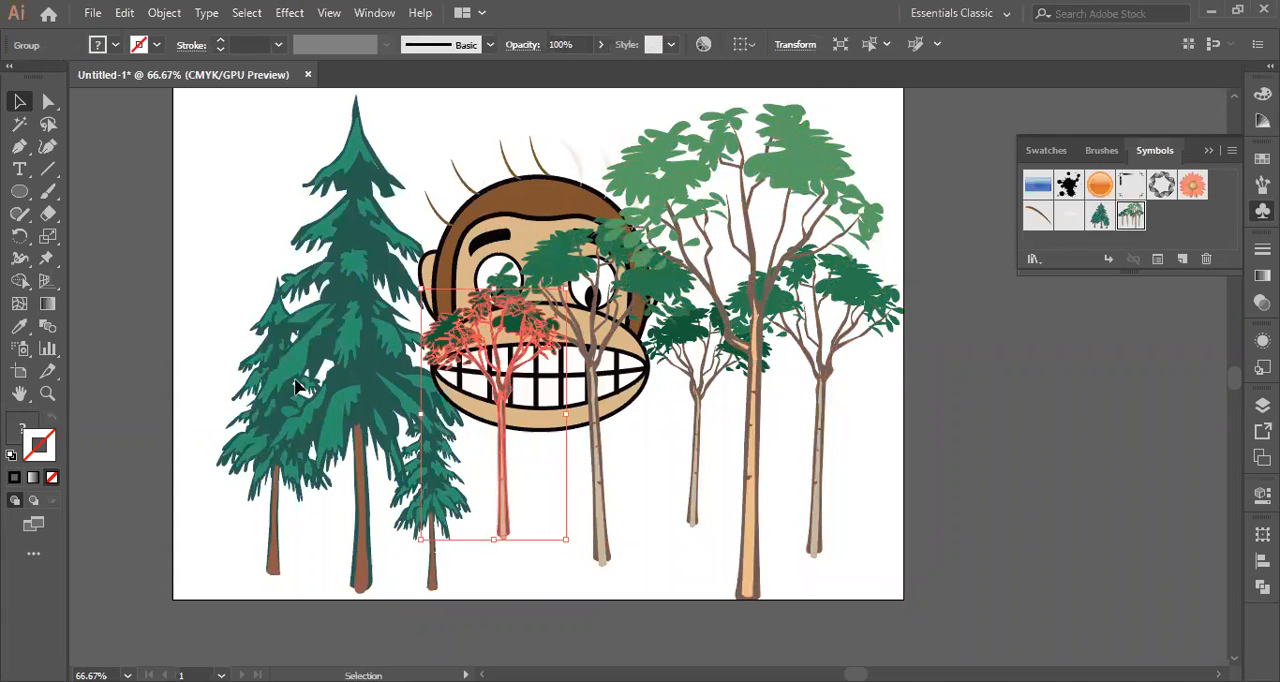
left_click(268, 402)
left_click(818, 393)
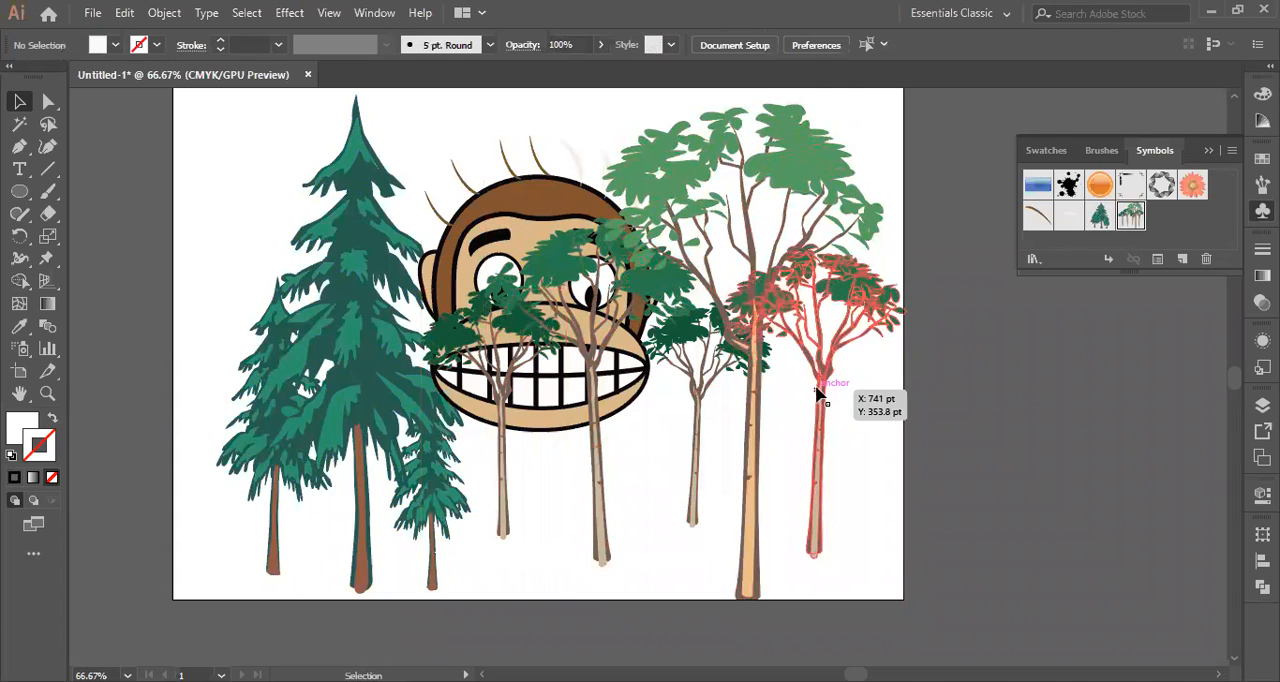
left_click(663, 494)
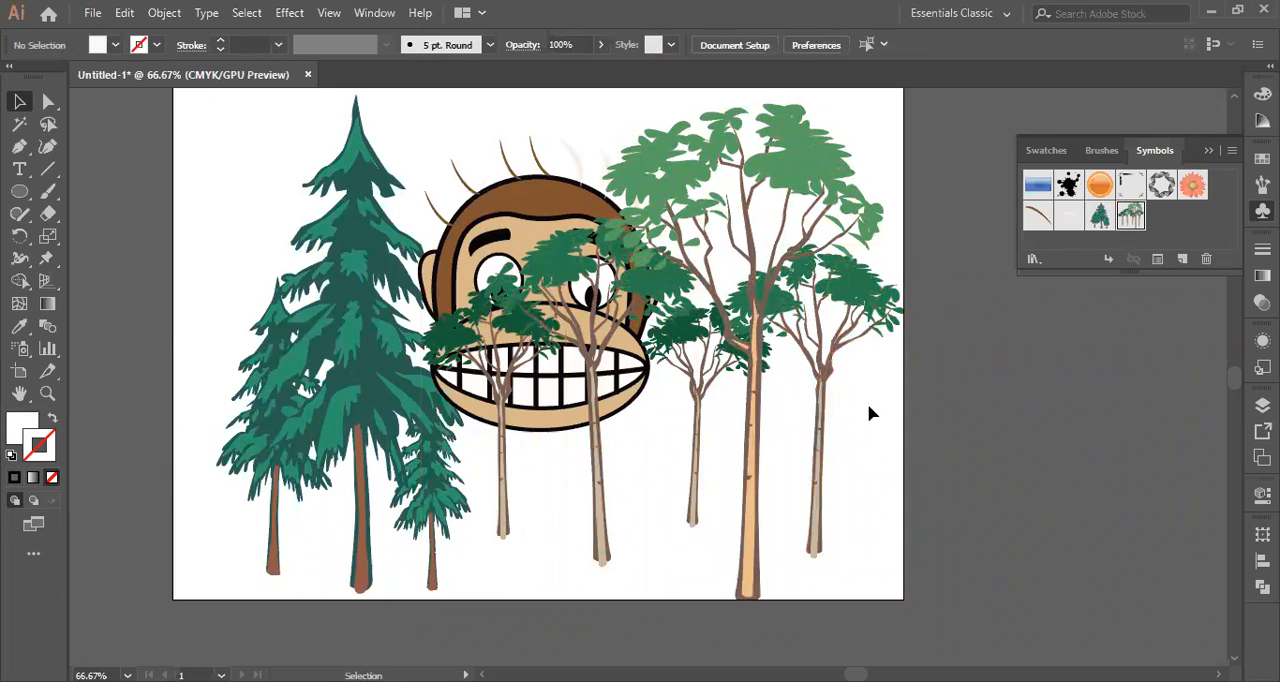
Delete the two leafy trees that stand in front of the monkey's eyes and mouth.
left_click(594, 458)
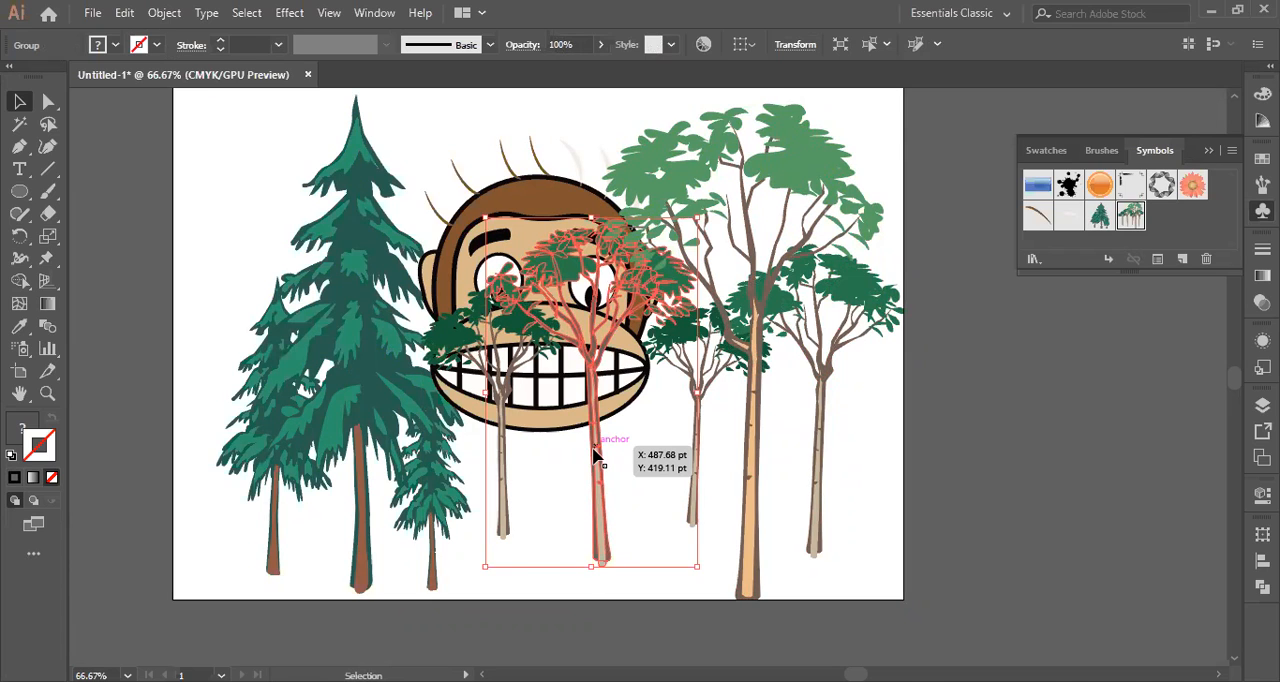
key("Delete")
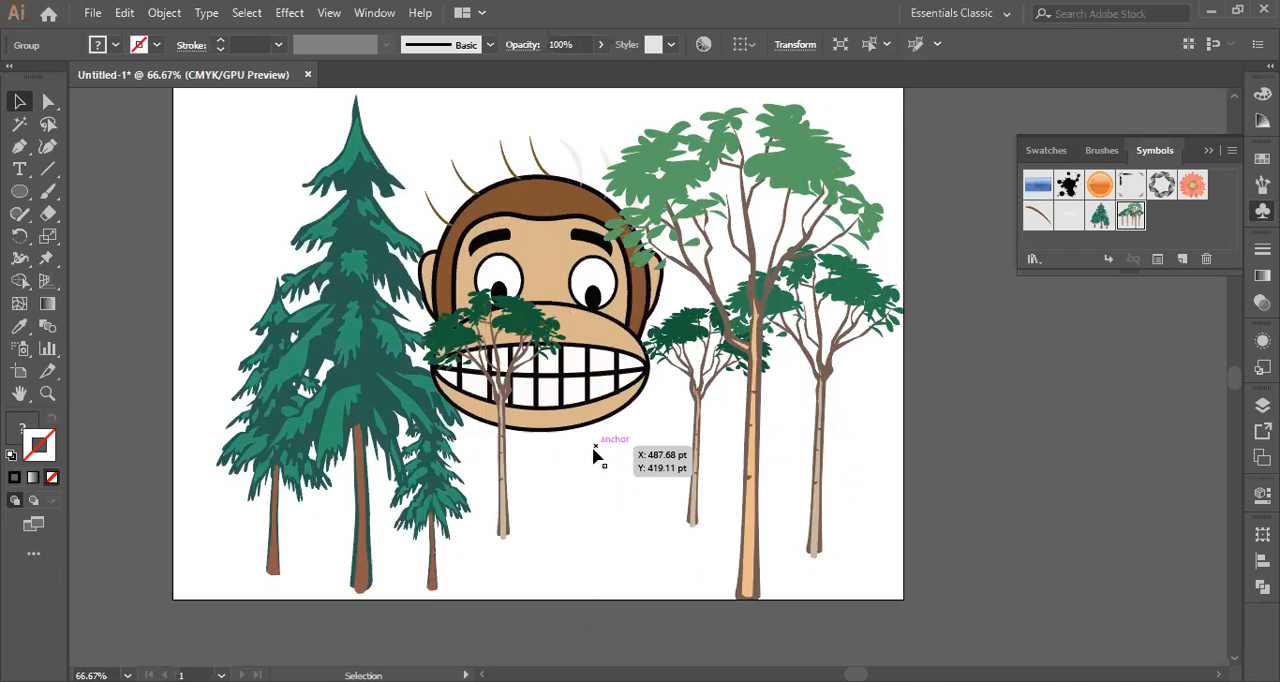
left_click(504, 500)
key("Delete")
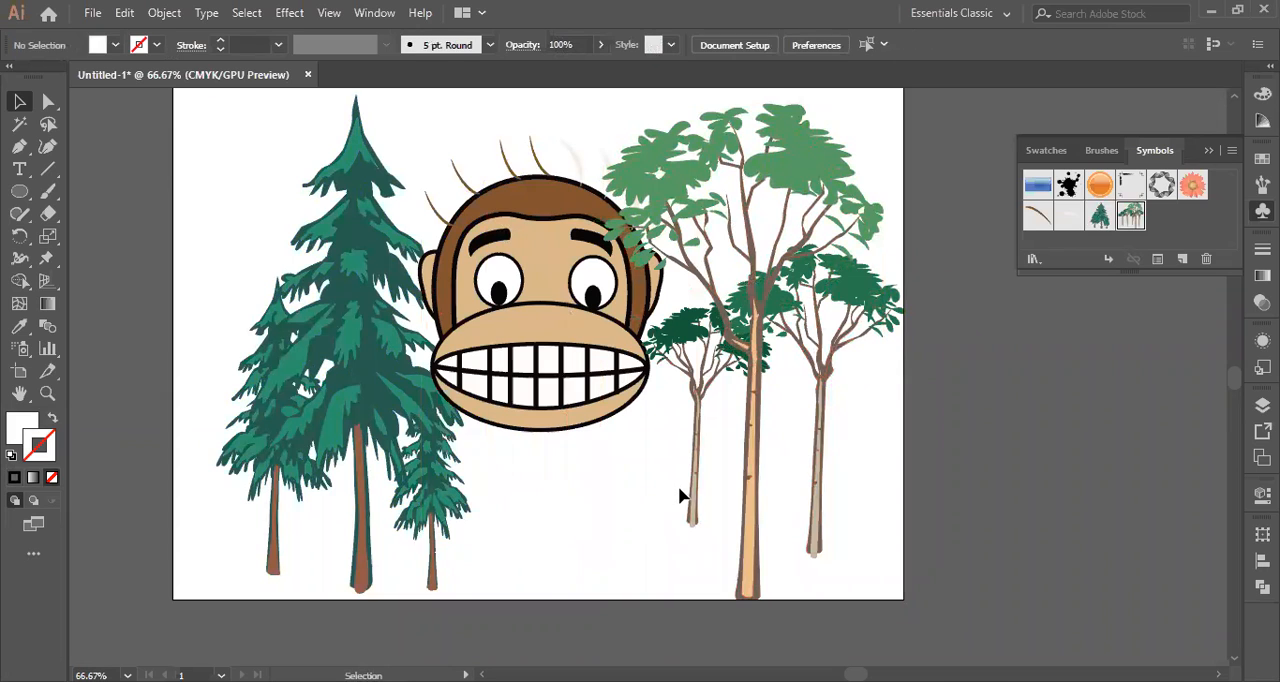
Enlarge the smallest leafy tree up and to the left over the monkey's edge, and nudge it down.
left_click(695, 478)
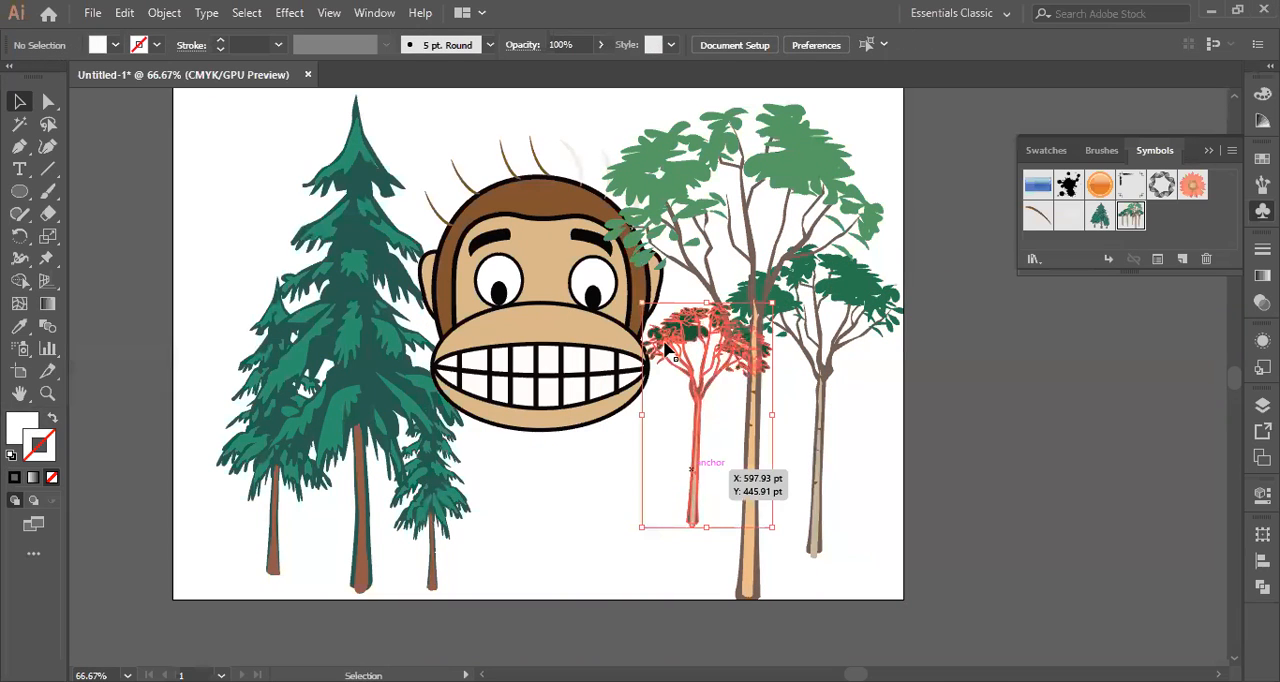
left_click_drag(640, 300, 420, 120)
key("Down")
key("Down")
key("Down")
key("Down")
key("Down")
key("Down")
key("Down")
key("Down")
key("Down")
key("Down")
key("Down")
key("Down")
key("Down")
key("Down")
key("Down")
key("Down")
key("Down")
key("Down")
key("Down")
key("Down")
key("Down")
key("Down")
key("Down")
key("Down")
key("Down")
key("Down")
key("Down")
key("Down")
key("Down")
key("Down")
key("Down")
key("Down")
key("Down")
key("Down")
key("Down")
key("Down")
key("Down")
key("Down")
key("Down")
key("Down")
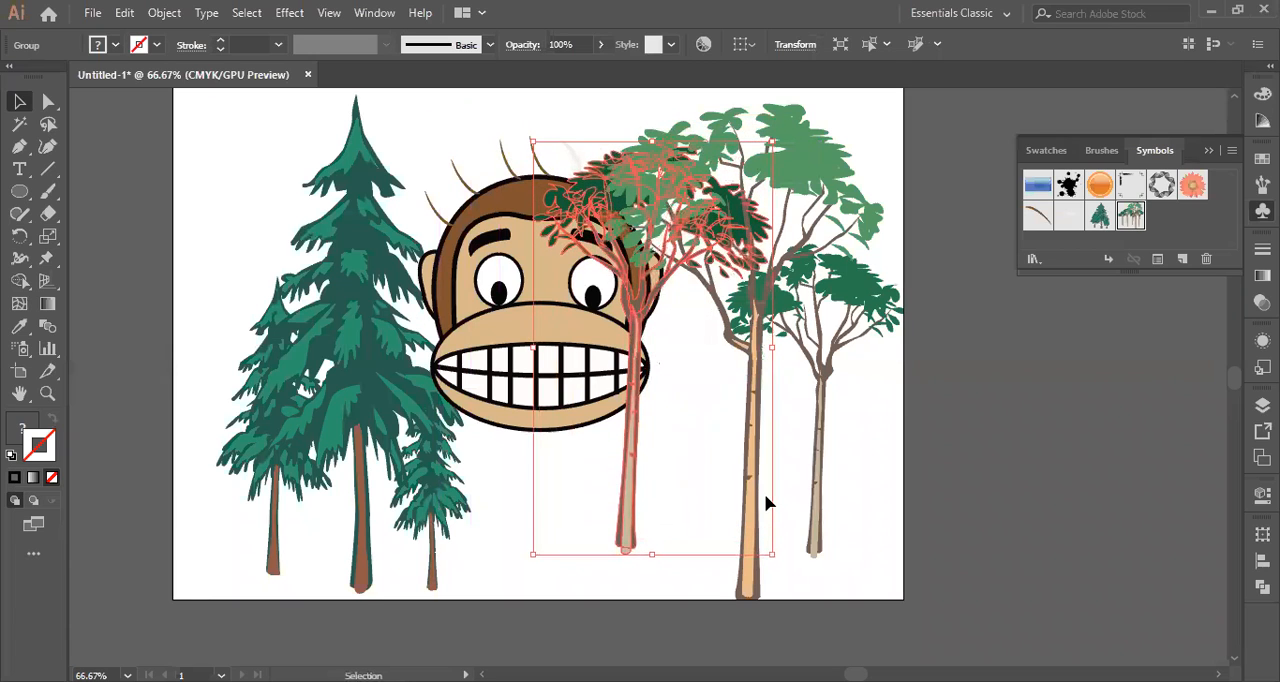
Move the tallest leafy tree up and slightly left, bringing its trunk base near the level of the neighbouring trees.
left_click(743, 593)
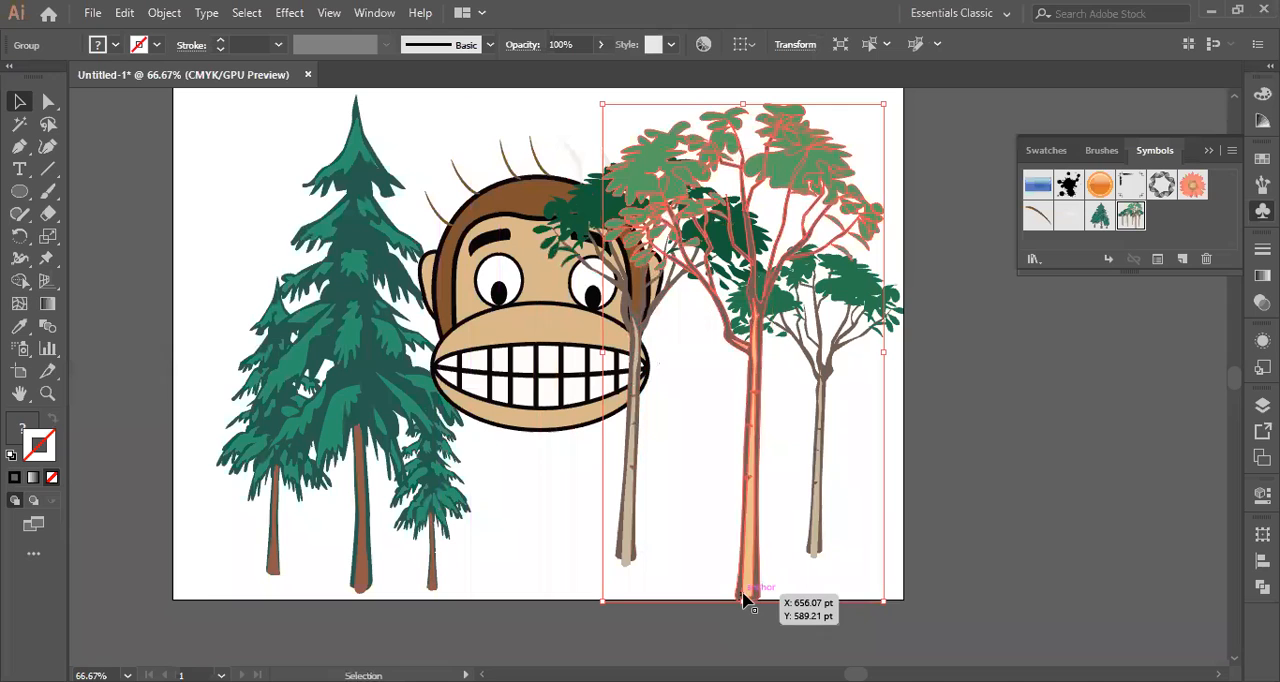
left_click_drag(743, 598, 743, 599)
left_click_drag(751, 531, 745, 497)
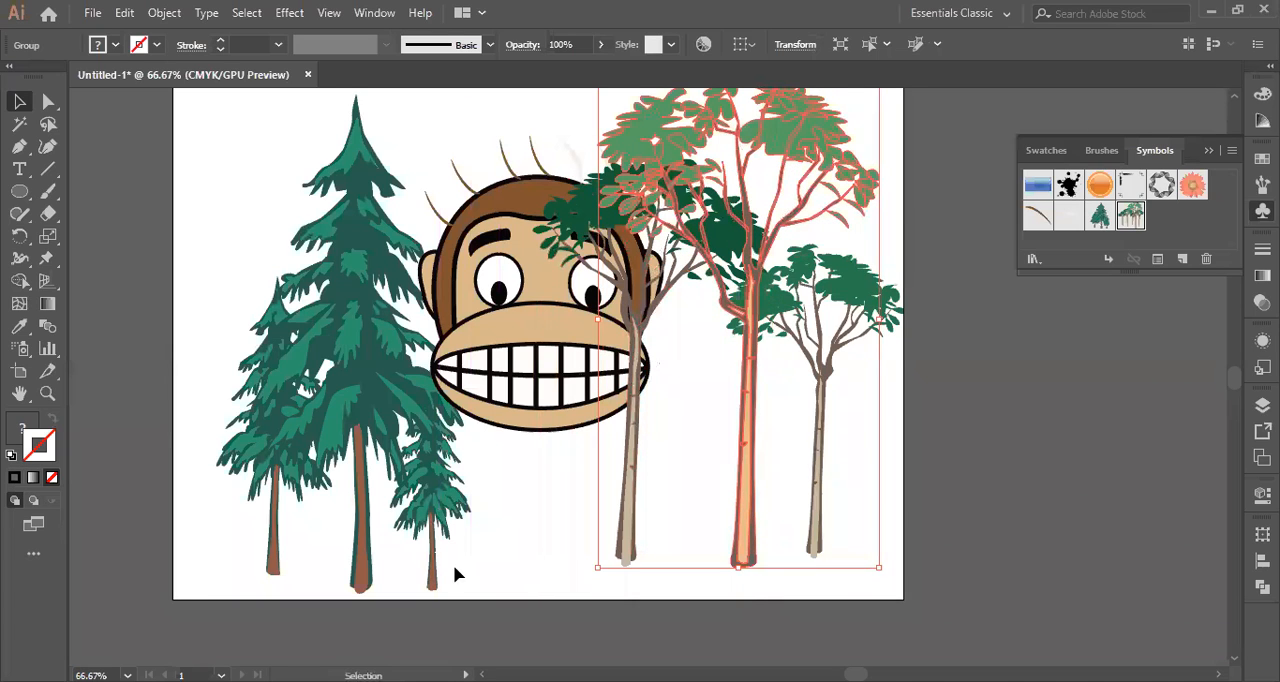
Send the leafy tree that overlaps the monkey's face to the back of the stacking order.
left_click(630, 512)
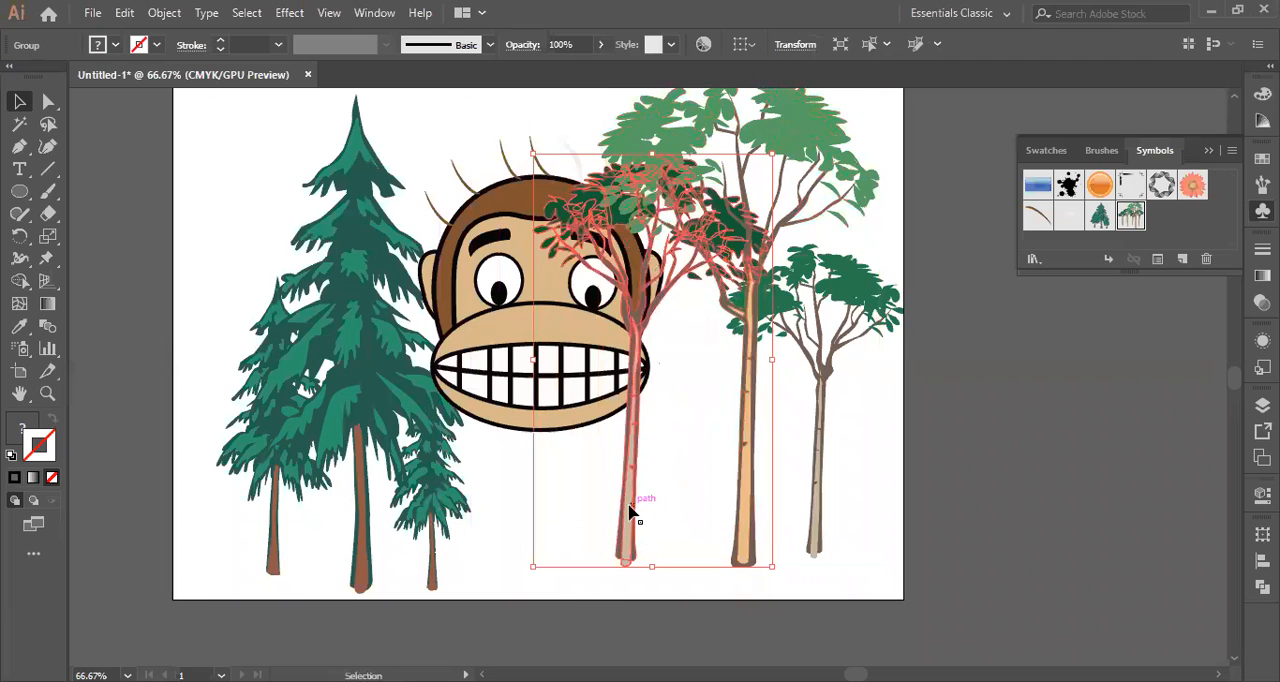
right_click(630, 512)
mouse_move(837, 410)
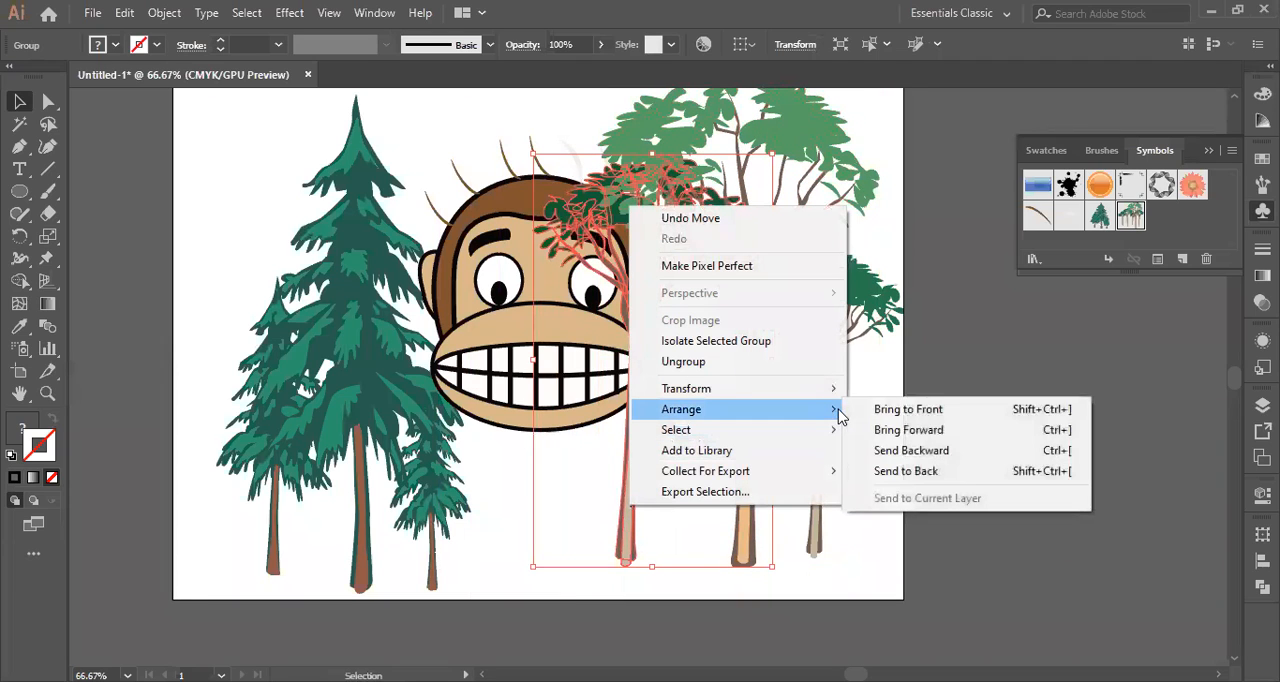
left_click(891, 472)
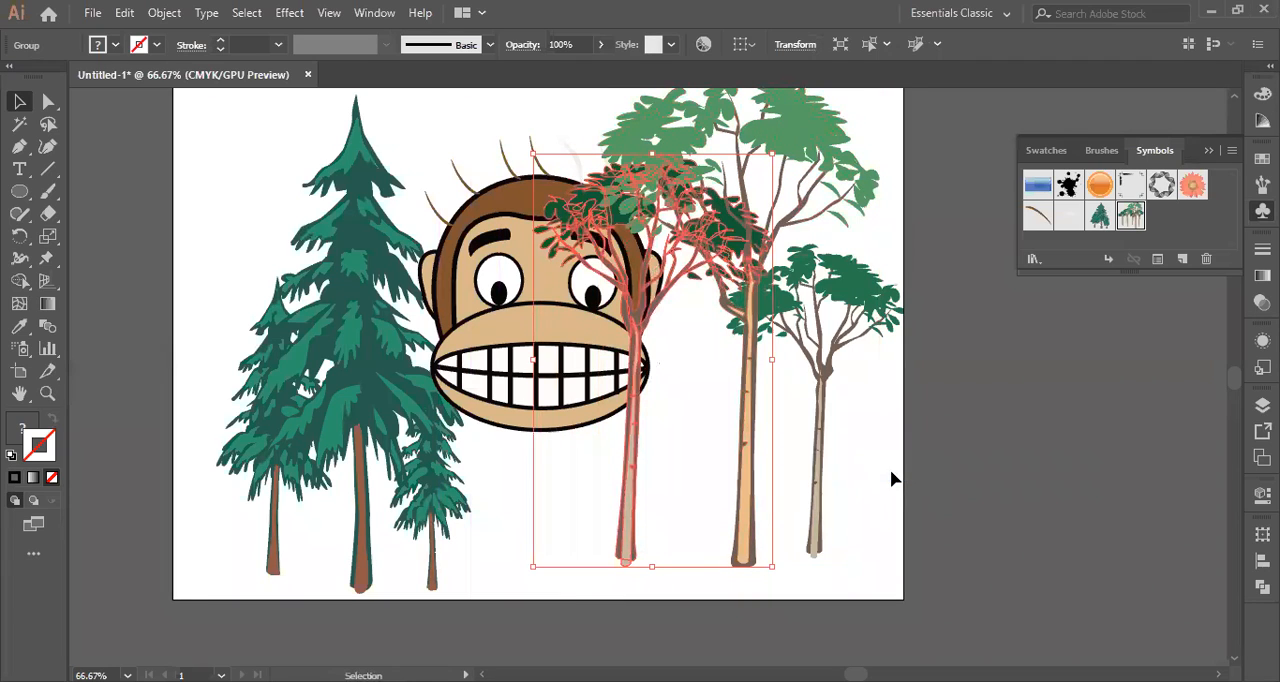
left_click(865, 476)
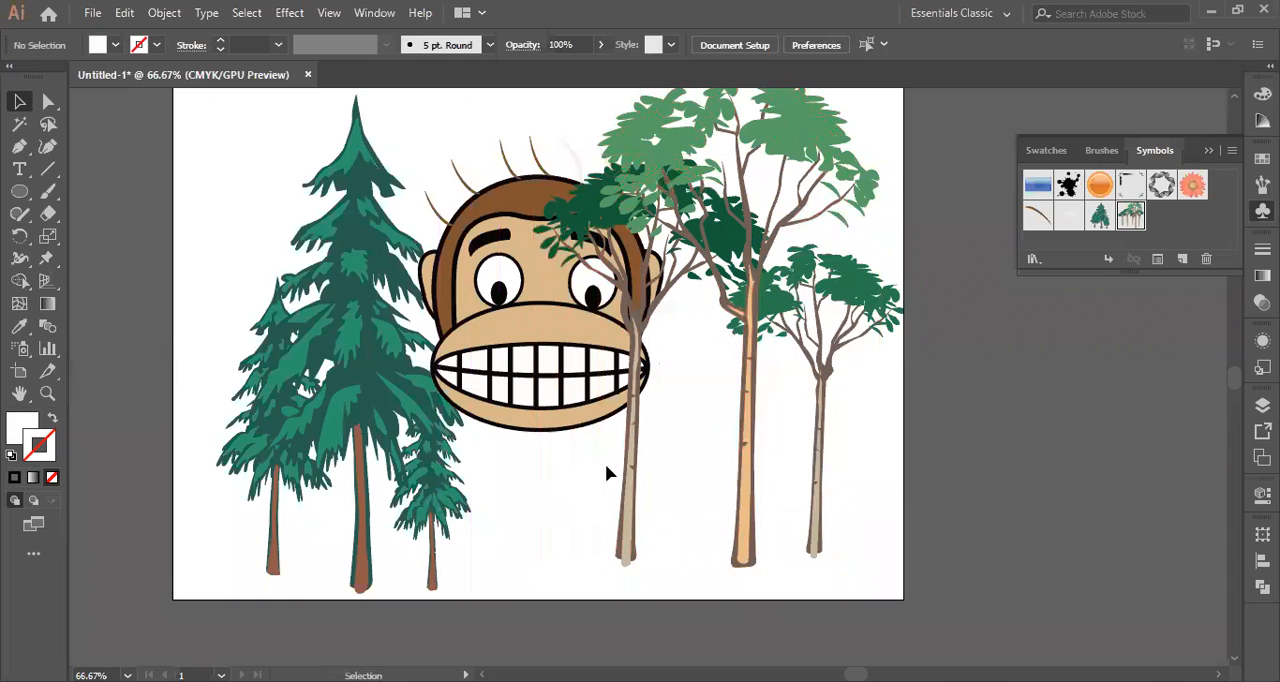
left_click(635, 470)
right_click(631, 440)
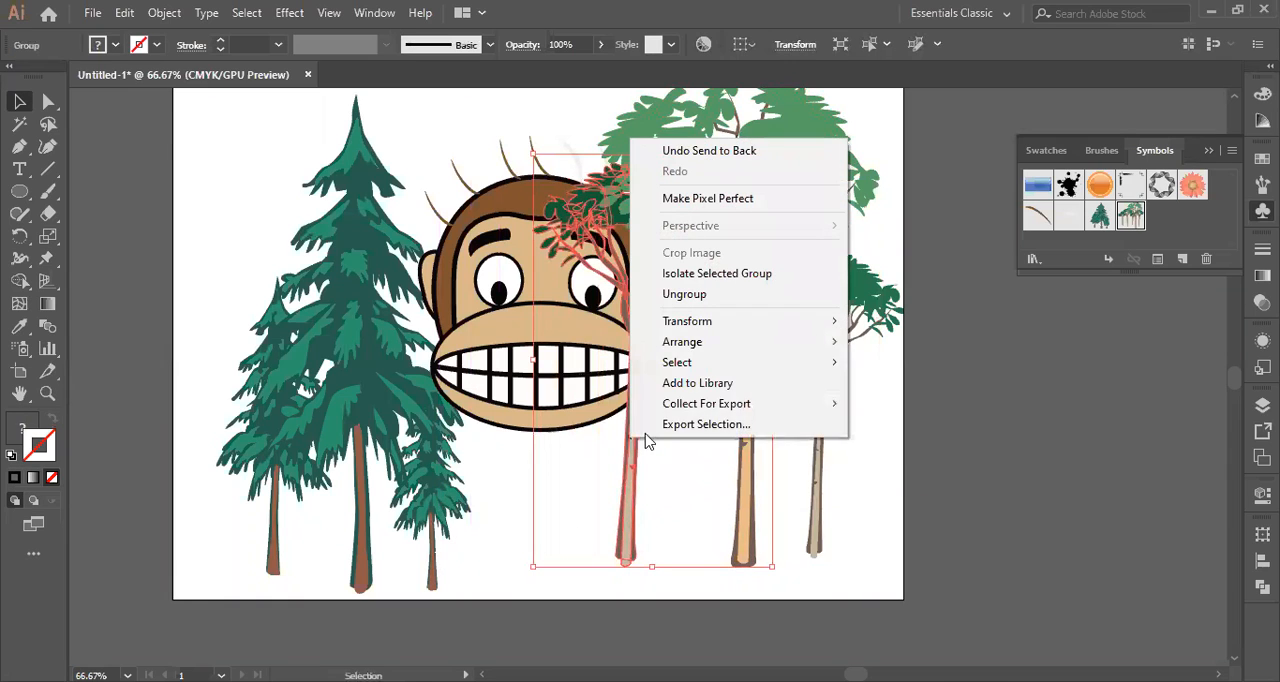
mouse_move(830, 343)
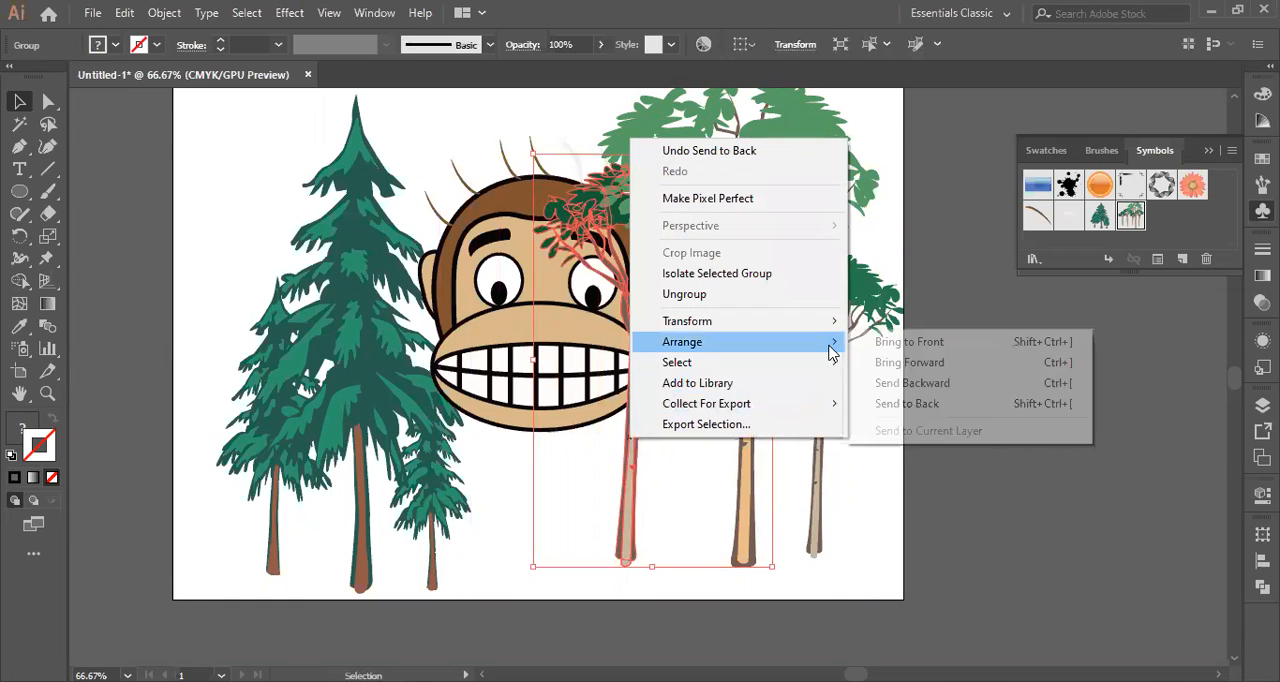
left_click(904, 405)
left_click(850, 457)
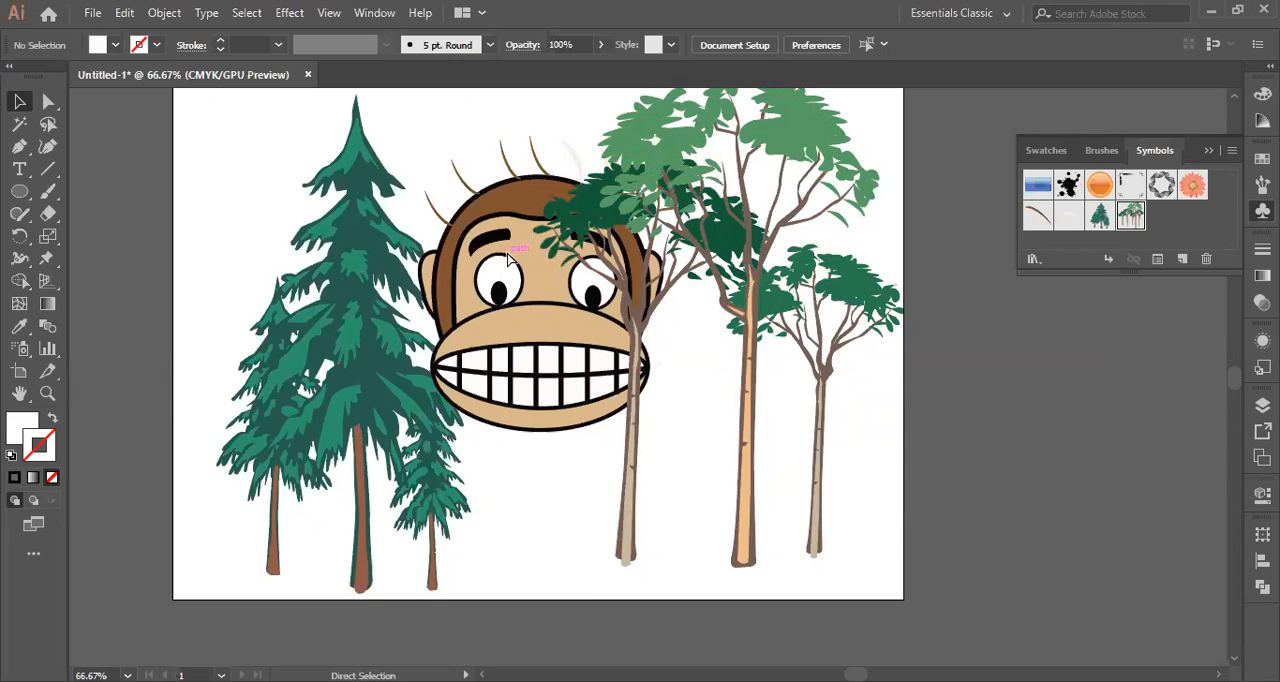
Unlock all objects and bring the monkey face group to the front, above the overlapping leafy tree.
key("ctrl+a")
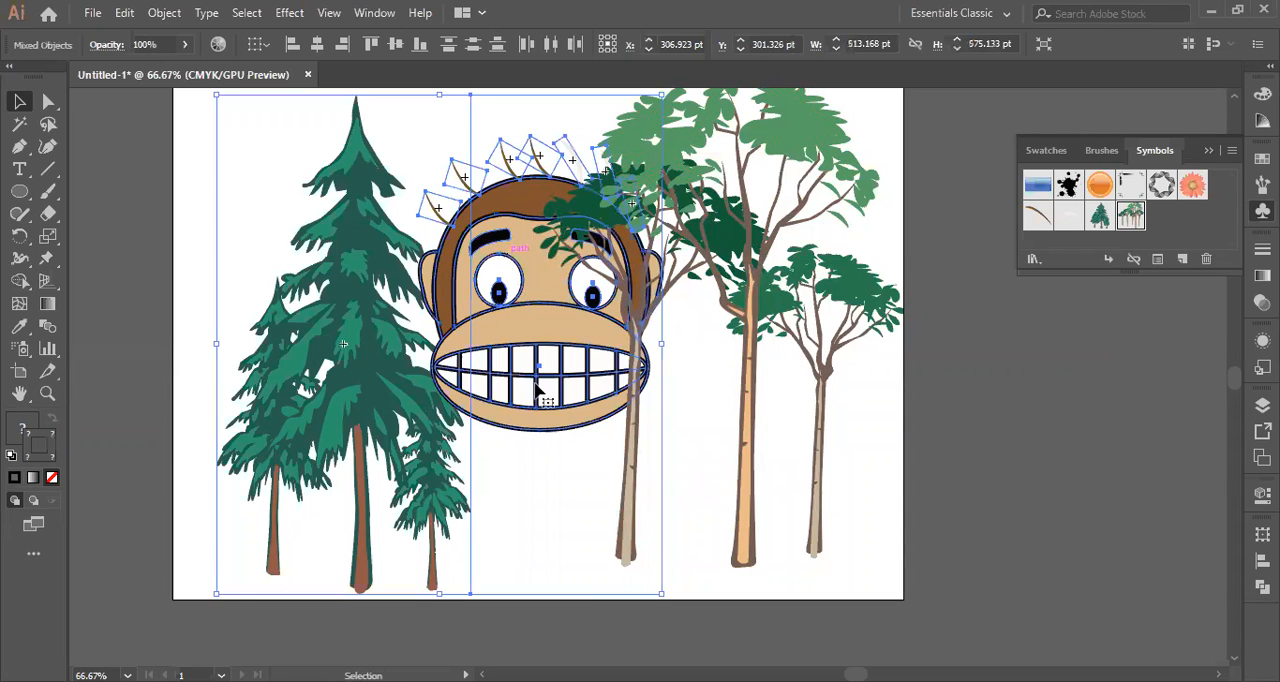
left_click(560, 497)
left_click(511, 364)
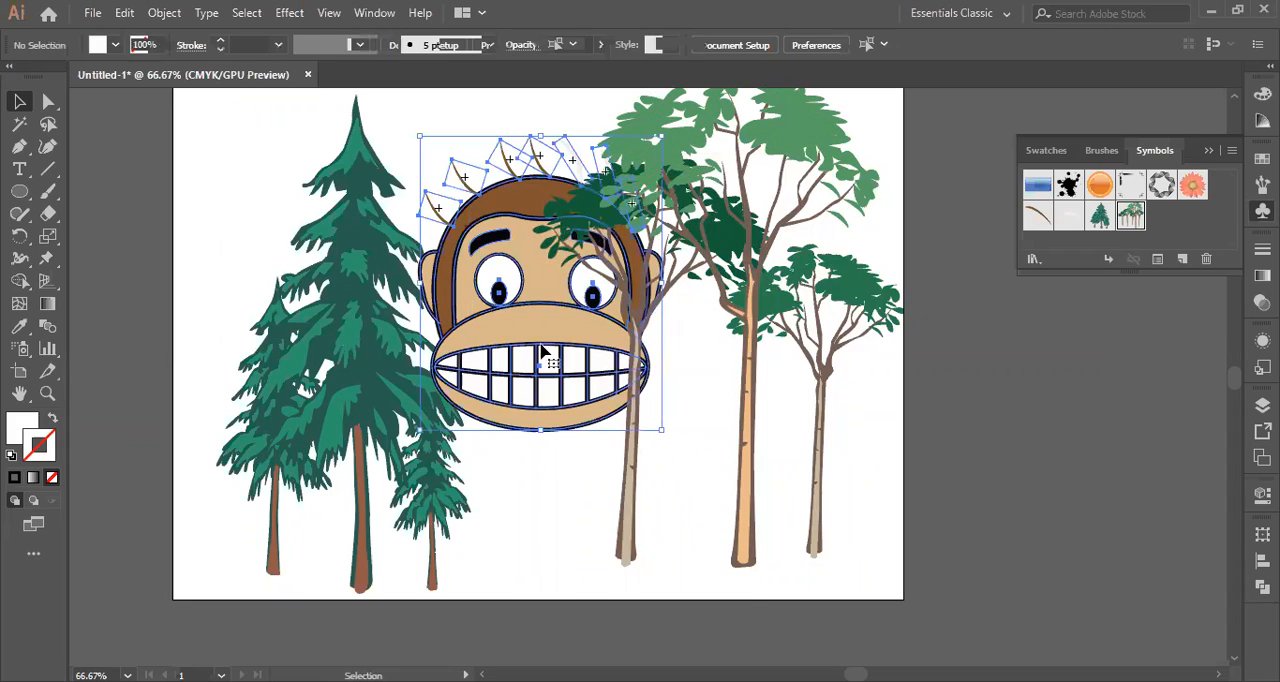
right_click(540, 330)
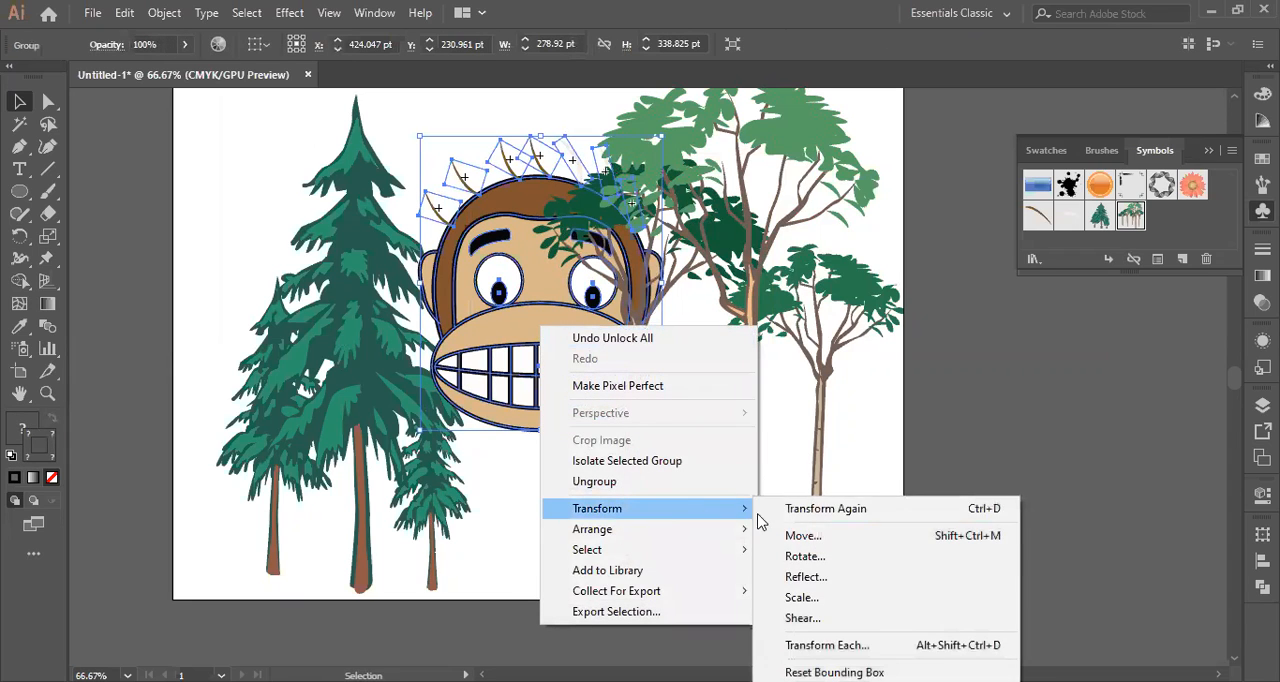
mouse_move(714, 540)
left_click(790, 529)
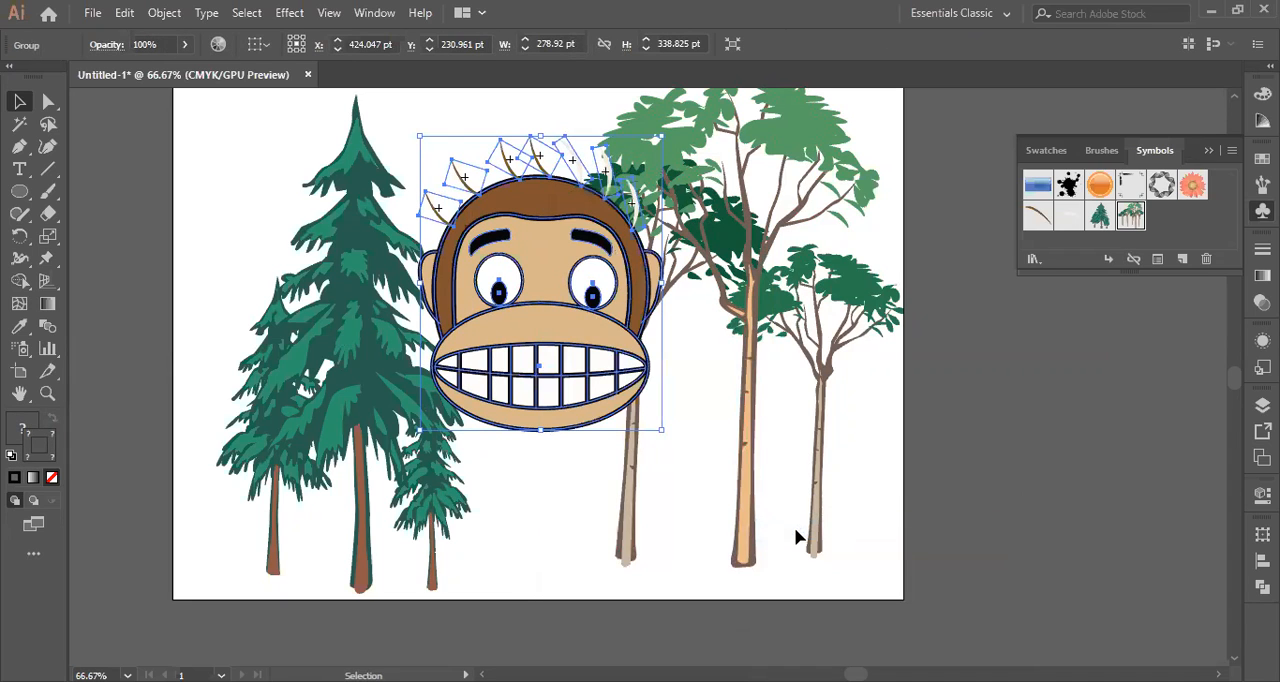
left_click(1020, 466)
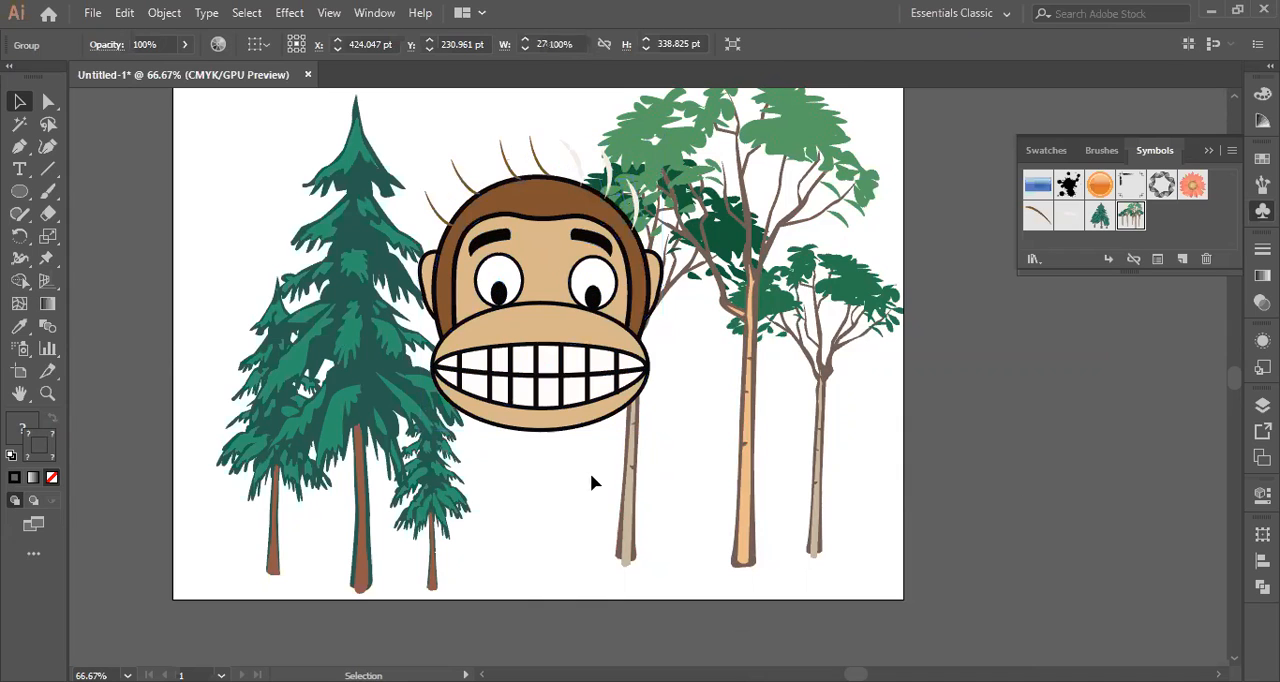
Nudge the leafy tree behind the monkey to the right and slightly up, closer to the other leafy trees.
left_click(631, 512)
key("Right")
key("Right")
key("Right")
key("Right")
key("Right")
key("Right")
key("Right")
key("Right")
key("Right")
key("Right")
key("Right")
key("Right")
key("Right")
key("Right")
key("Right")
key("Right")
key("Right")
key("Right")
key("Right")
key("Right")
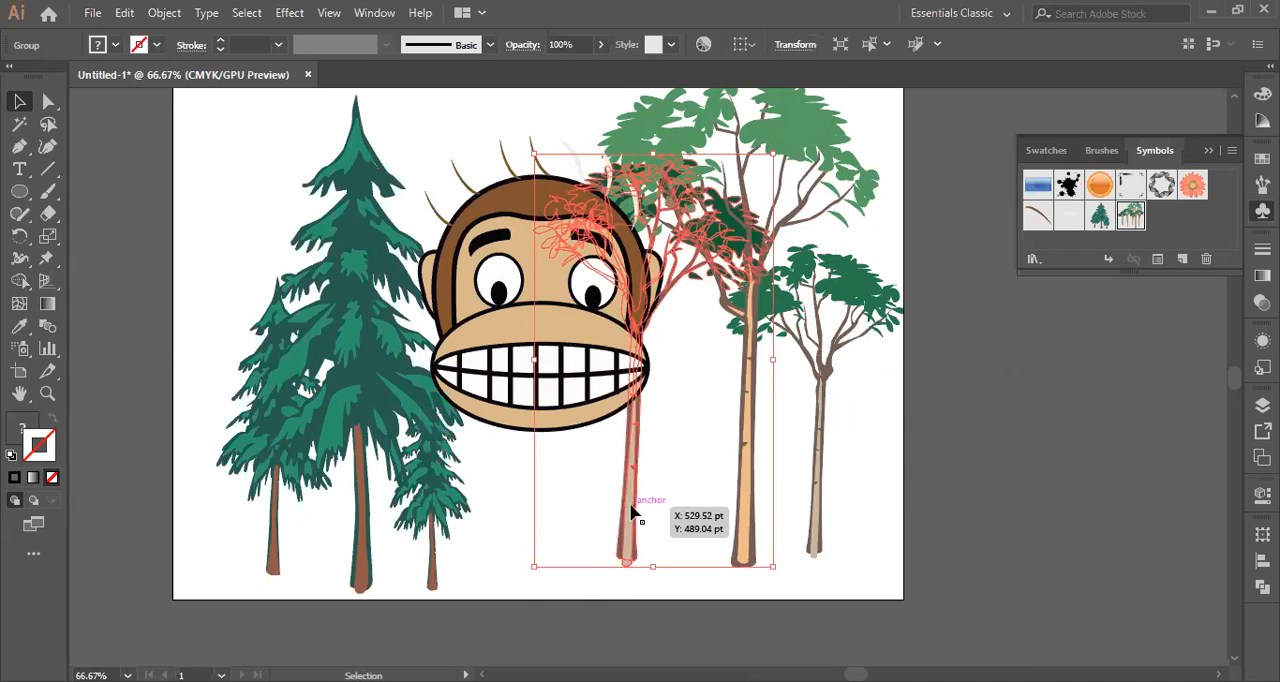
key("Right")
key("Right")
key("Right")
key("Right")
key("Right")
key("Right")
key("Right")
key("Right")
key("Right")
key("Right")
key("Right")
key("Right")
key("Right")
key("Right")
key("Right")
key("Right")
key("Right")
key("Right")
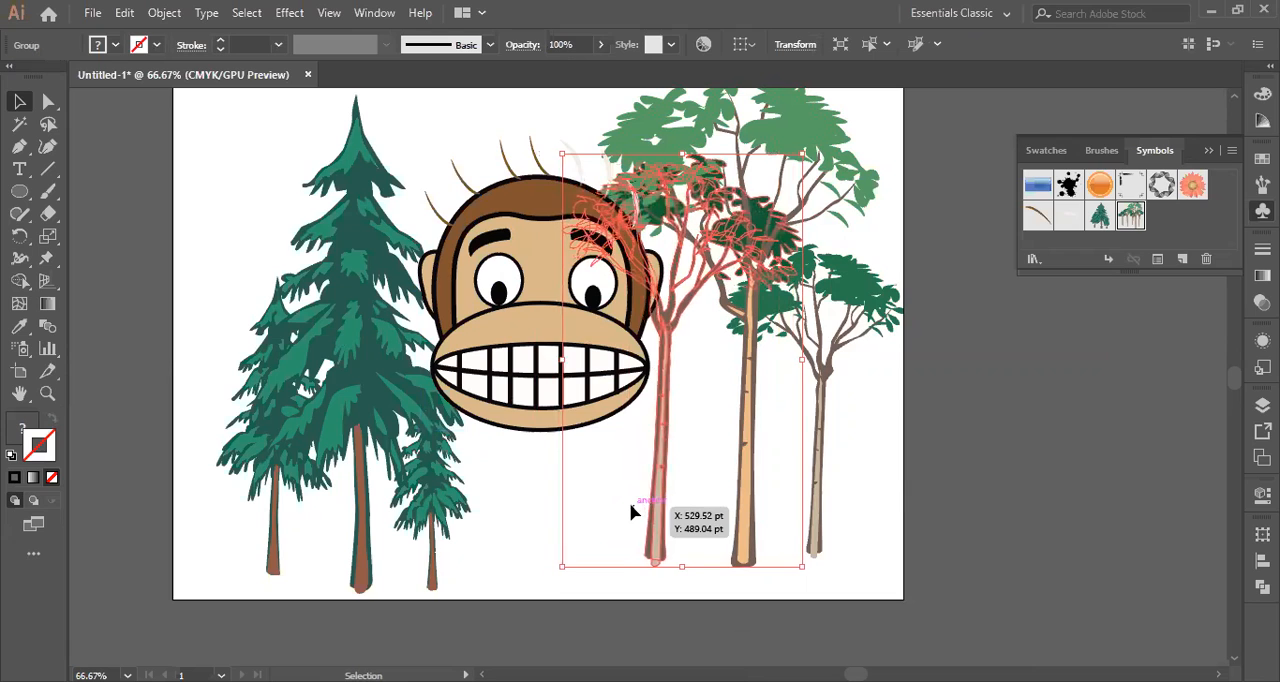
key("Up")
key("Up")
key("Up")
key("Up")
key("Up")
key("Up")
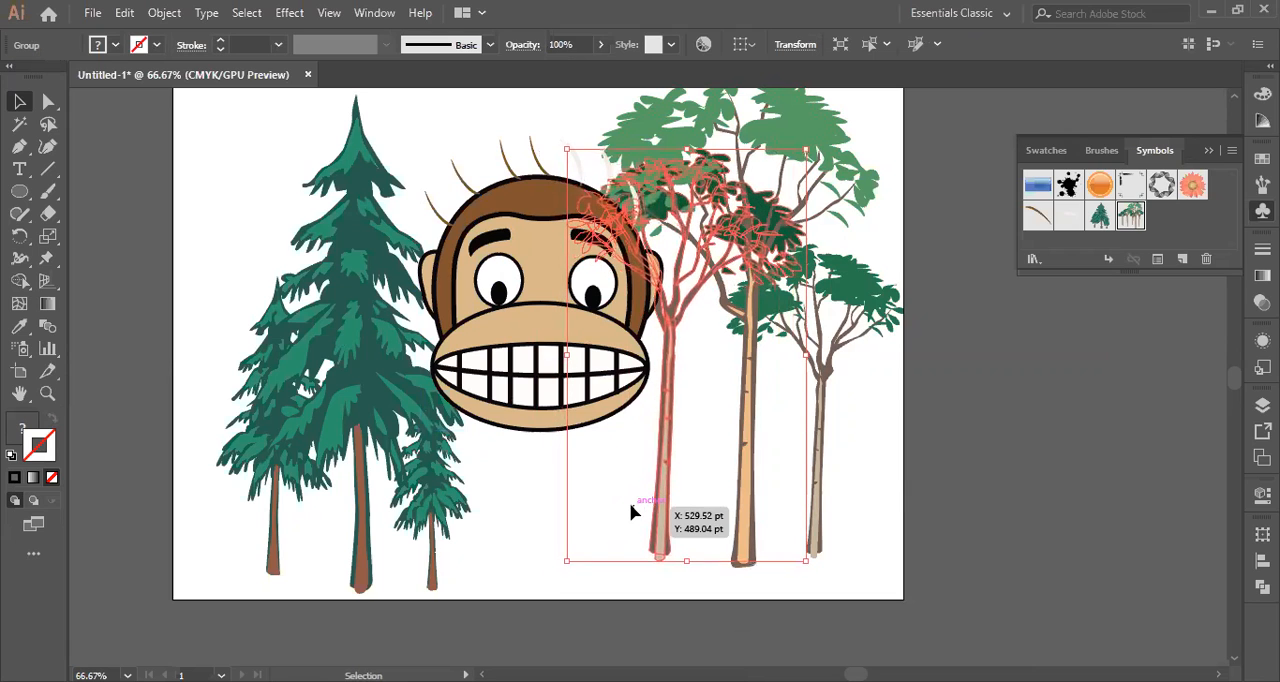
left_click(530, 536)
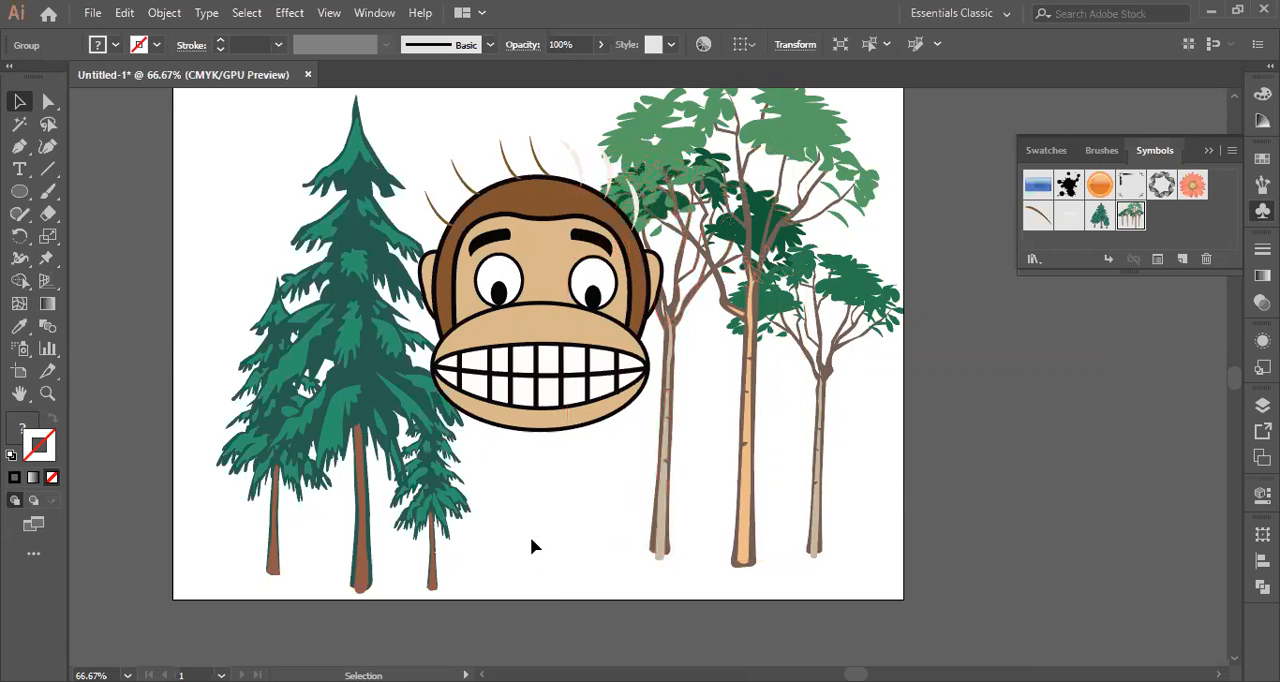
Enlarge the rightmost leafy tree slightly and nudge it up and a little to the left, near the artboard's edge.
left_click(797, 132)
left_click(850, 311)
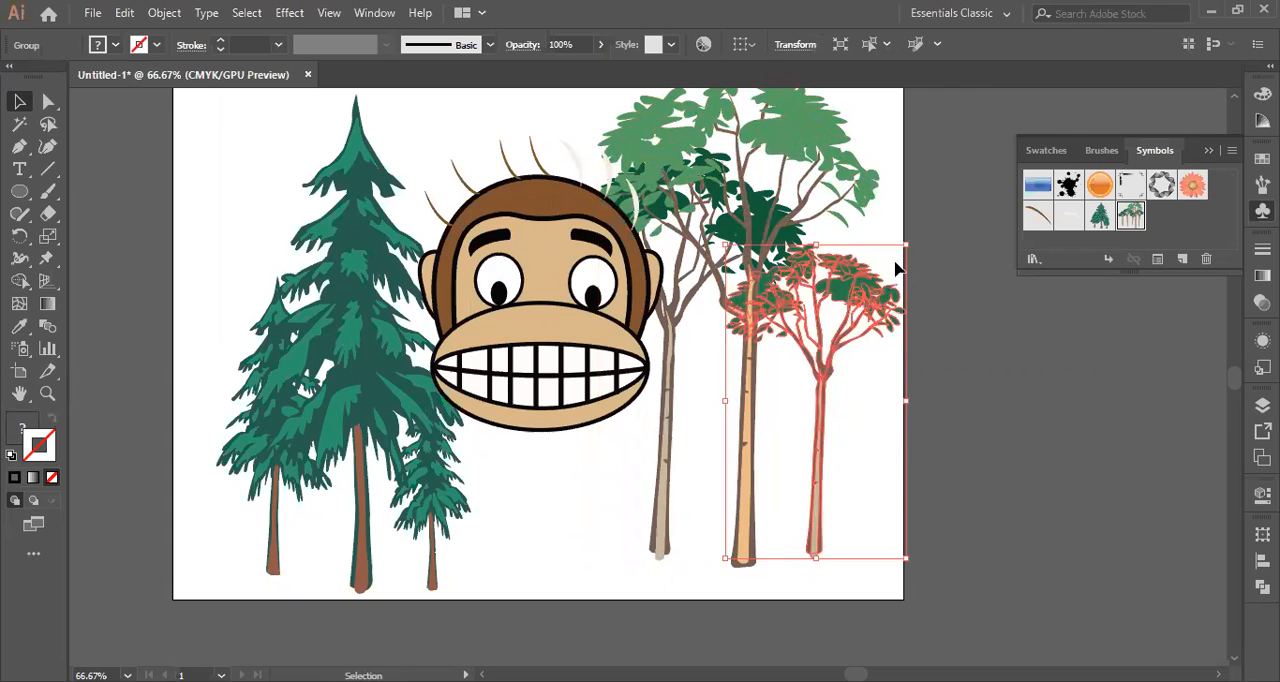
left_click_drag(905, 240, 911, 228)
key("Left")
key("Left")
key("Left")
key("Left")
key("Left")
key("Left")
key("Up")
key("Up")
key("Up")
key("Right")
key("Right")
key("Up")
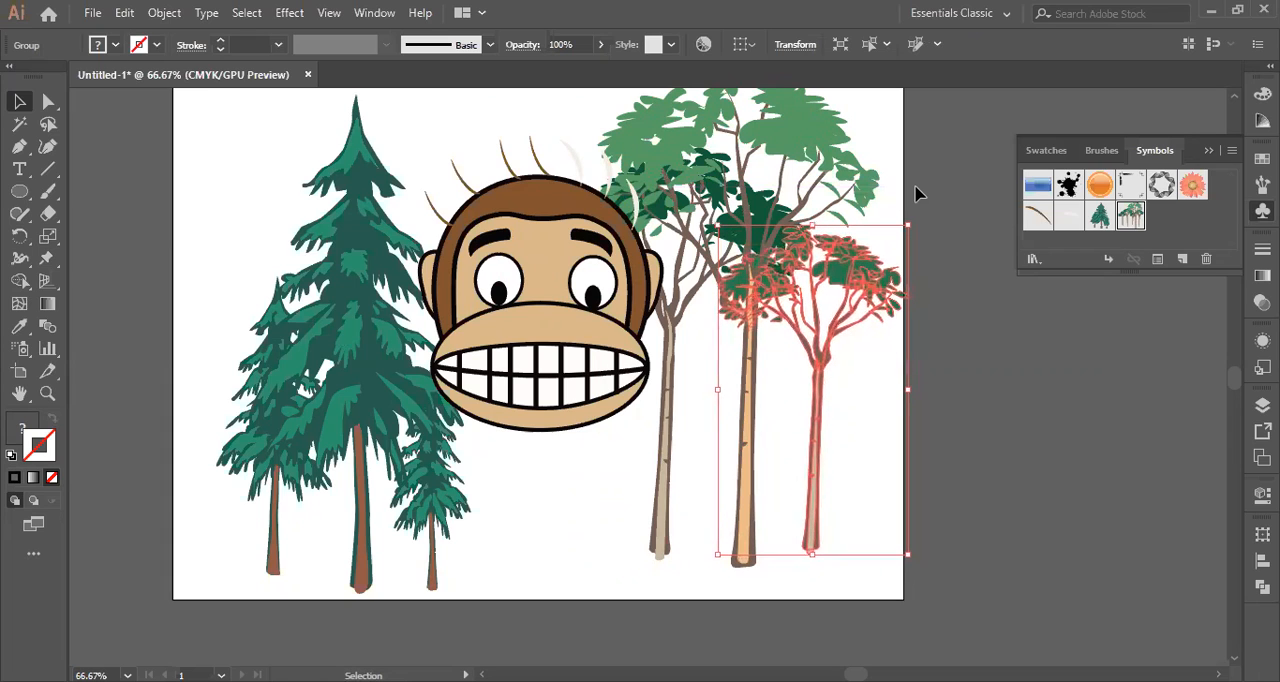
left_click(977, 380)
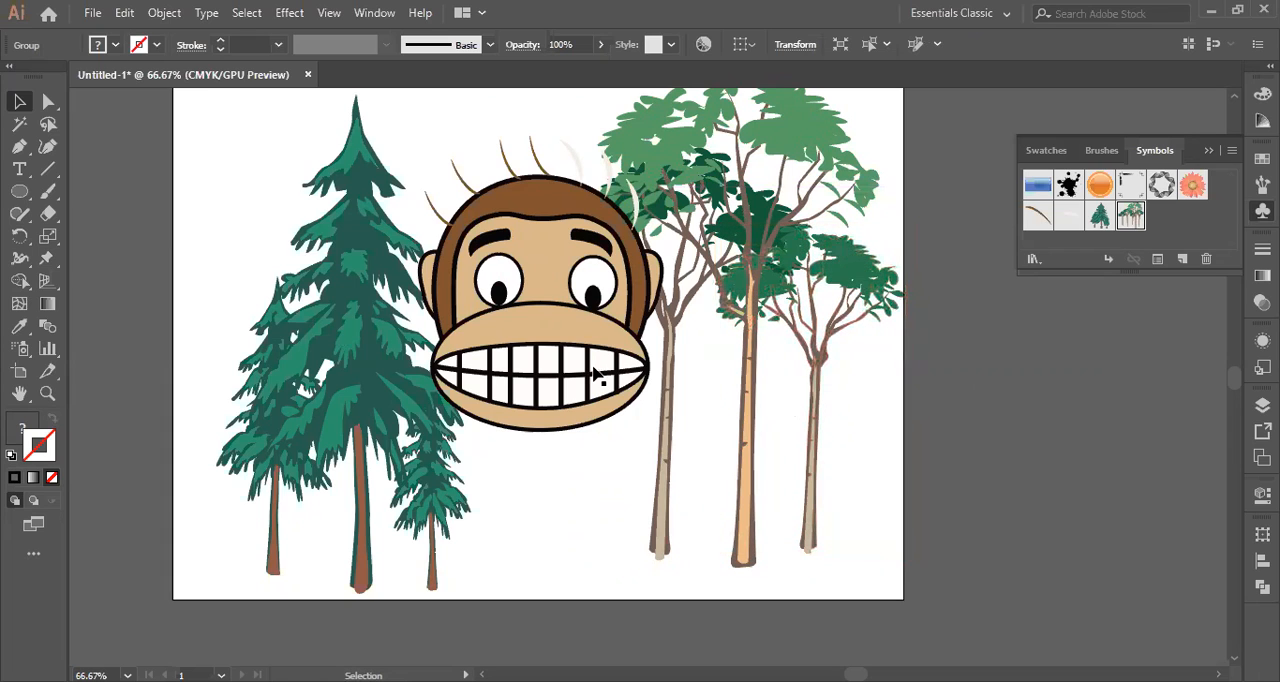
Nudge the monkey face group about 8 pt right and 5 pt down, between the conifers and leafy trees.
left_click(598, 375)
key("Right")
key("Right")
key("Right")
key("Right")
key("Right")
key("Right")
key("Down")
key("Down")
key("Down")
key("Down")
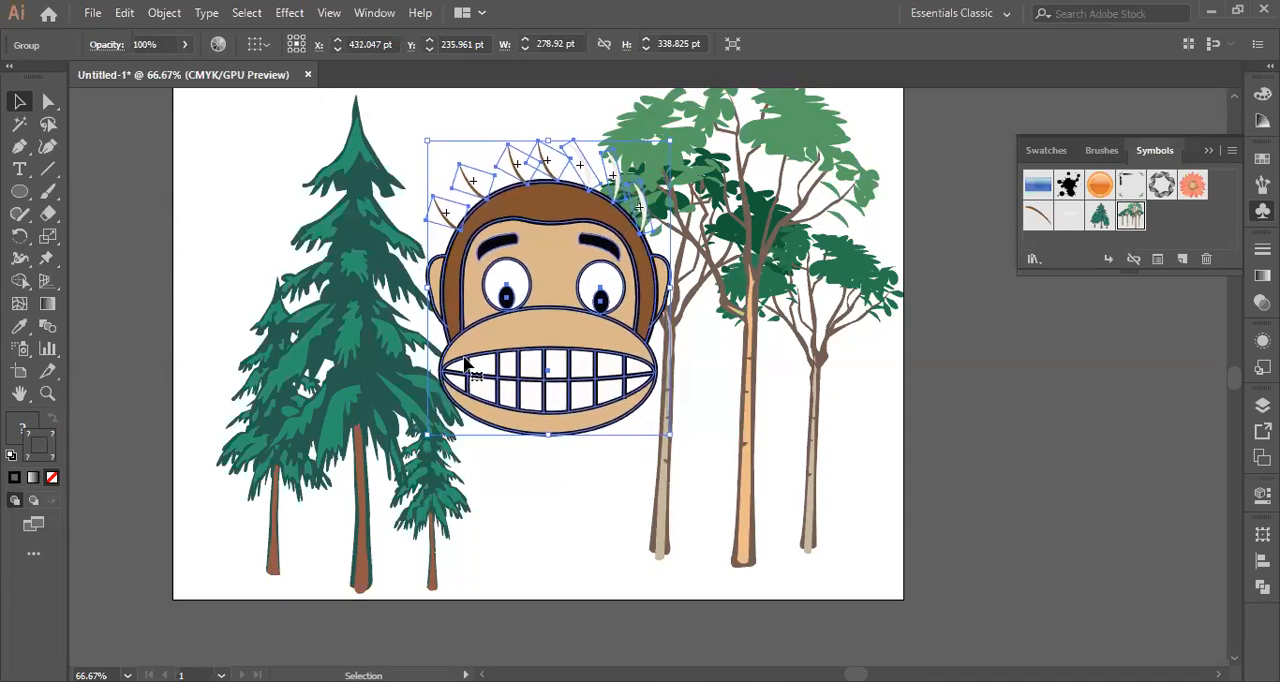
left_click(535, 501)
Widen the conifer symbol to the left so it reaches close to the artboard's left edge.
left_click(369, 380)
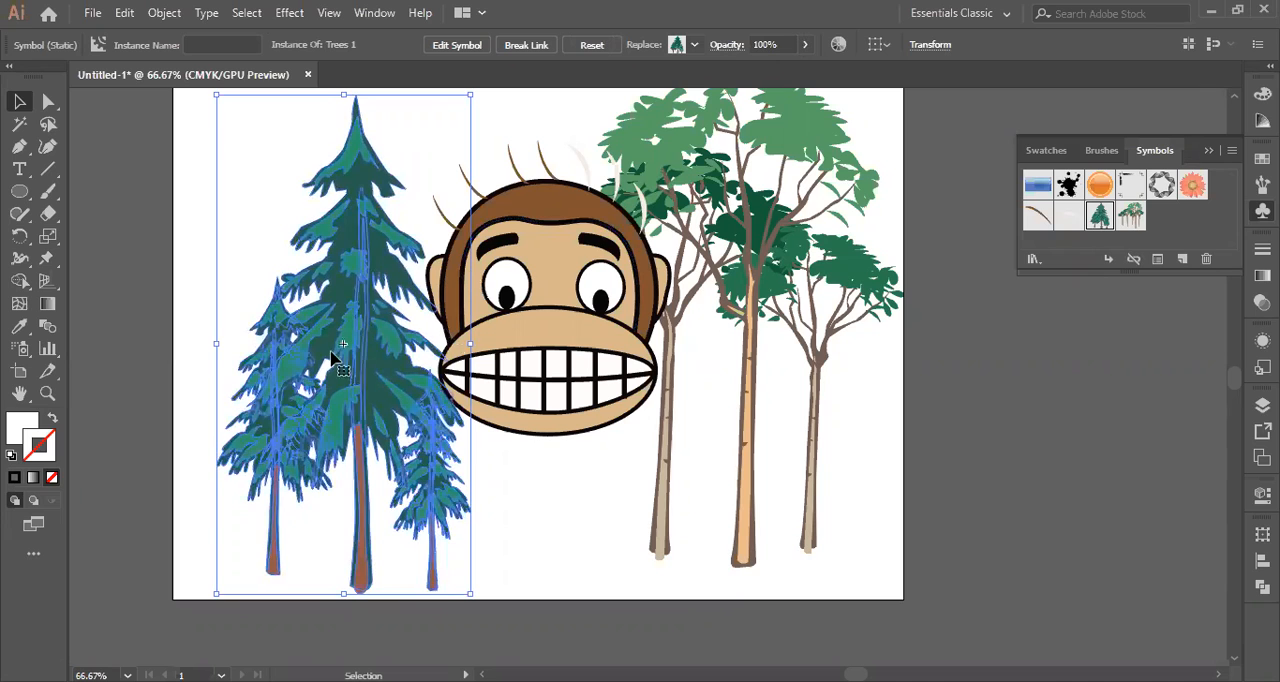
left_click_drag(215, 345, 188, 345)
left_click(438, 121)
scroll(565, 514, "up", 1)
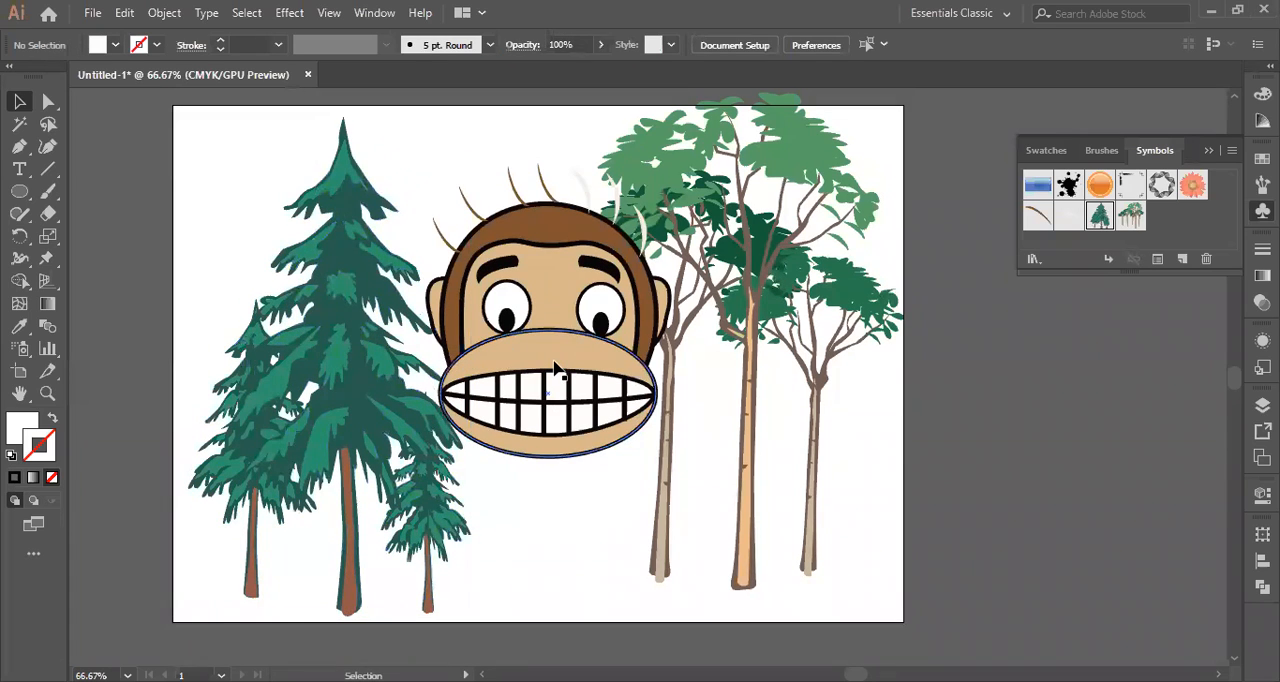
Nudge the tallest leafy tree down until its whole crown fits inside the artboard.
left_click(783, 240)
key("Down")
key("Down")
key("Down")
key("Down")
key("Down")
key("Down")
key("Down")
key("Down")
key("Down")
key("Down")
key("Down")
key("Down")
key("Down")
key("Down")
key("Down")
key("Down")
key("Down")
key("Down")
key("Down")
key("Down")
key("Down")
key("Down")
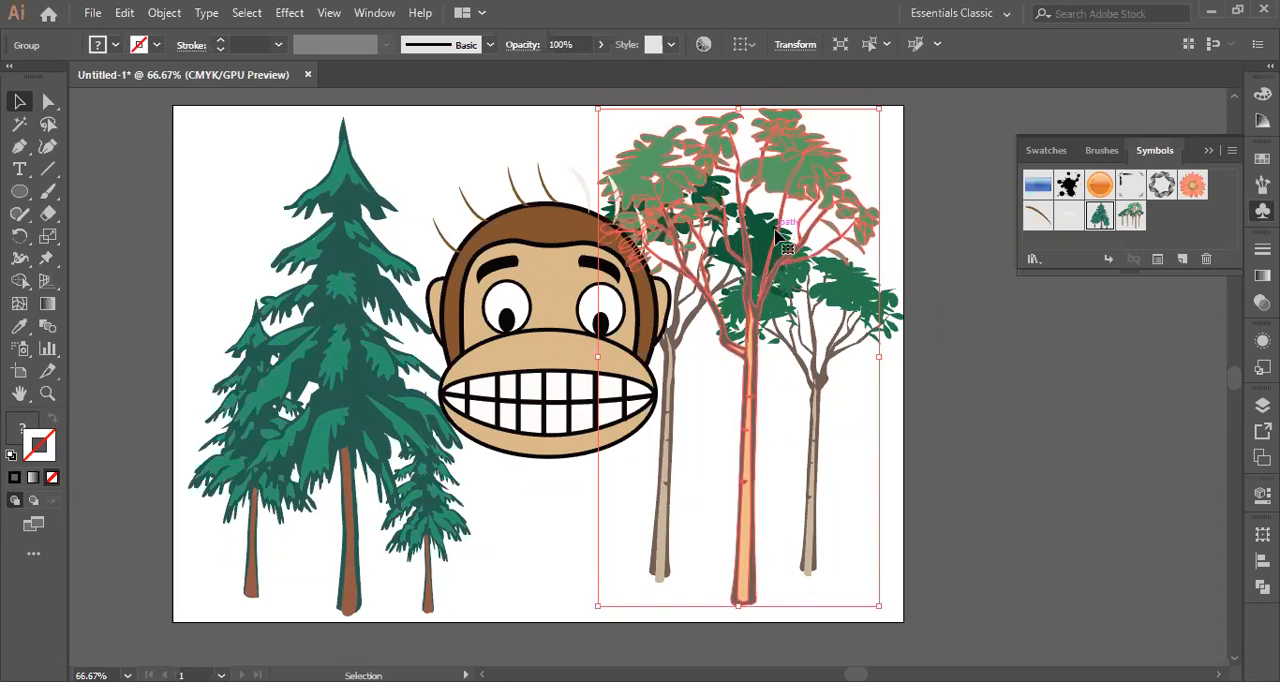
left_click(996, 366)
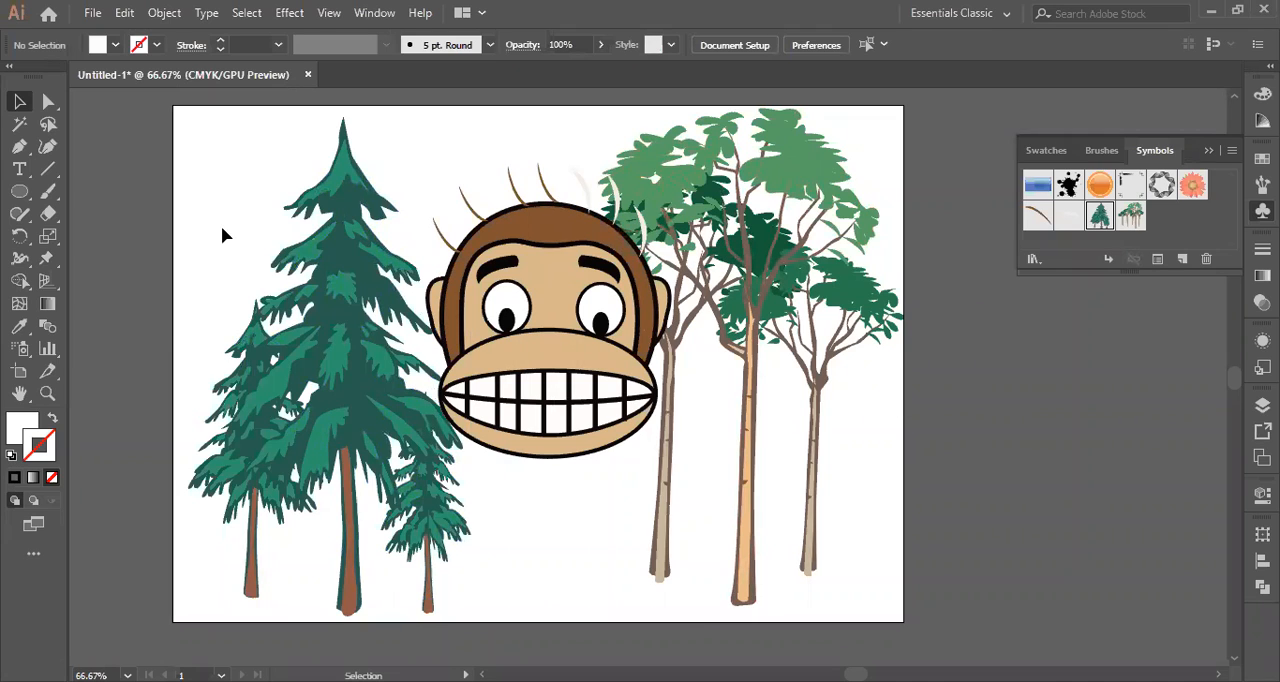
Group the conifers, the monkey face and all the leafy trees together.
left_click_drag(195, 185, 771, 493)
left_click_drag(861, 562, 869, 558)
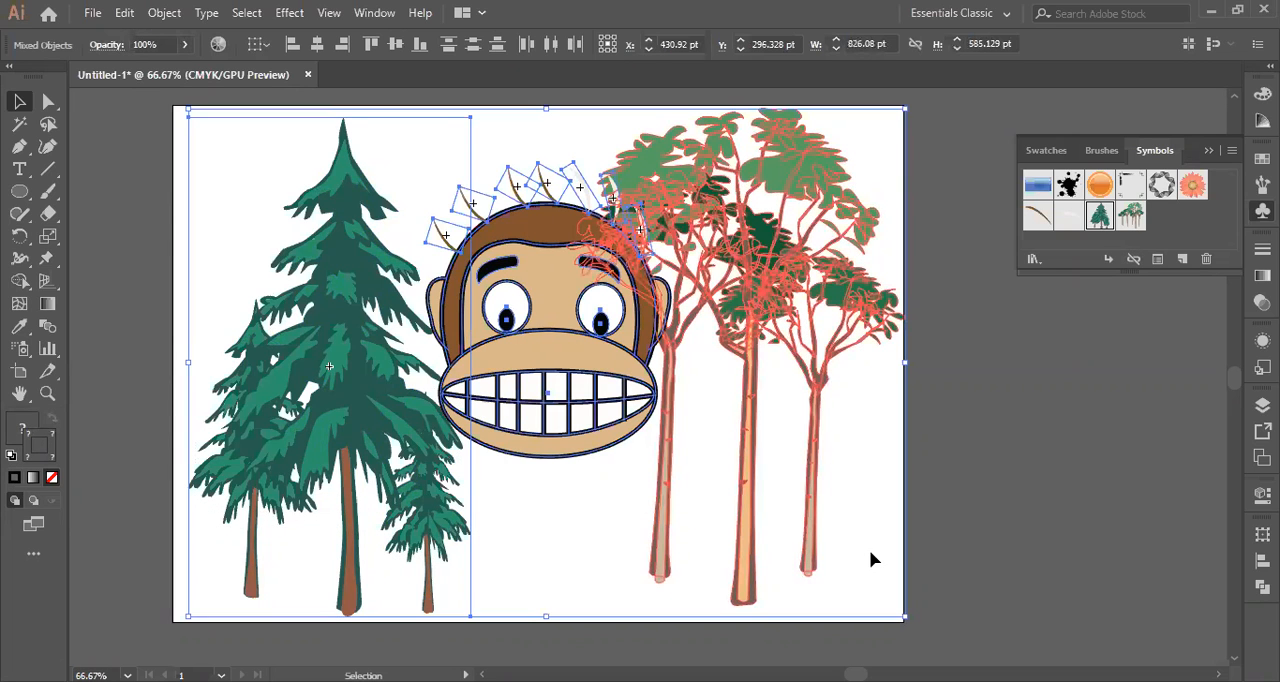
right_click(436, 216)
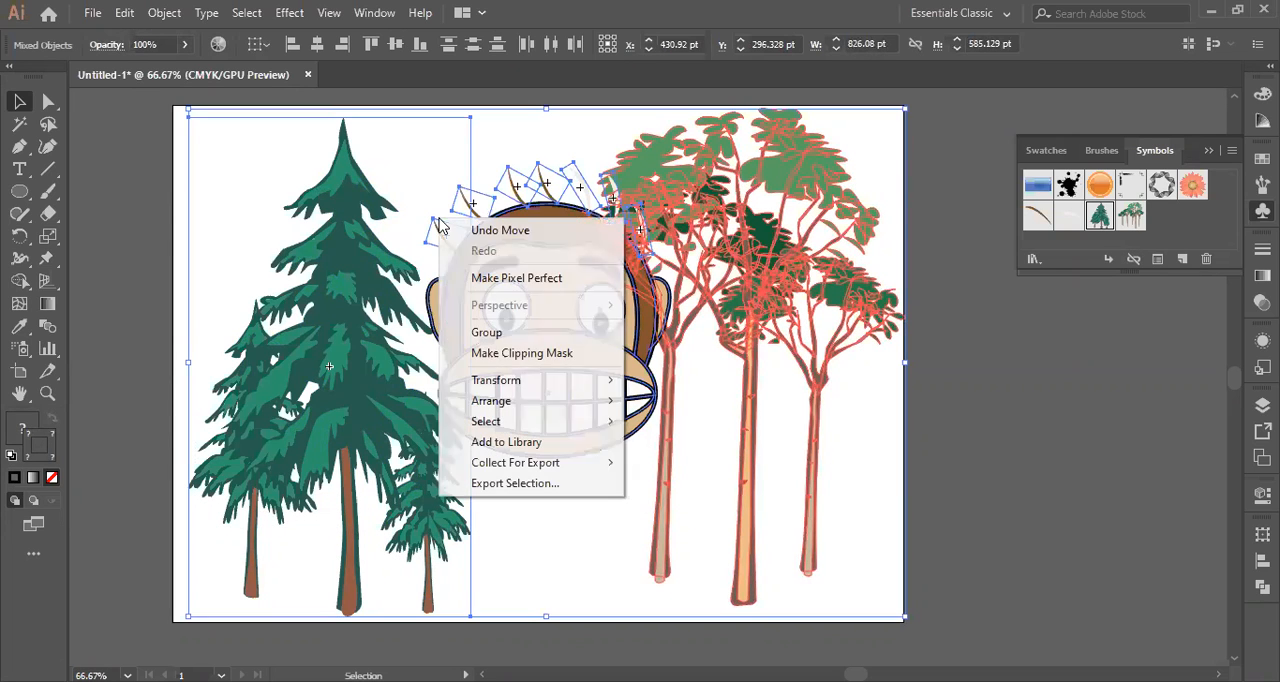
left_click(484, 332)
left_click(867, 446)
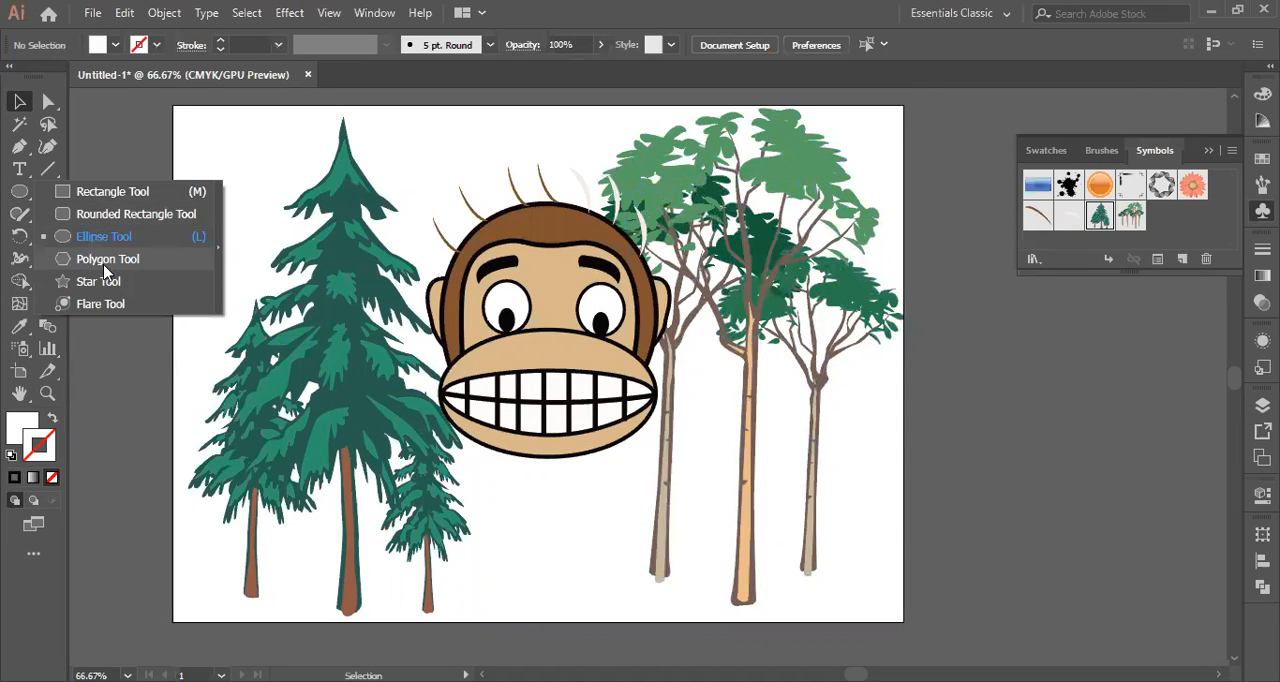
Draw a white rectangle without a stroke covering the whole artboard, placed behind the grouped artwork.
left_click(80, 191)
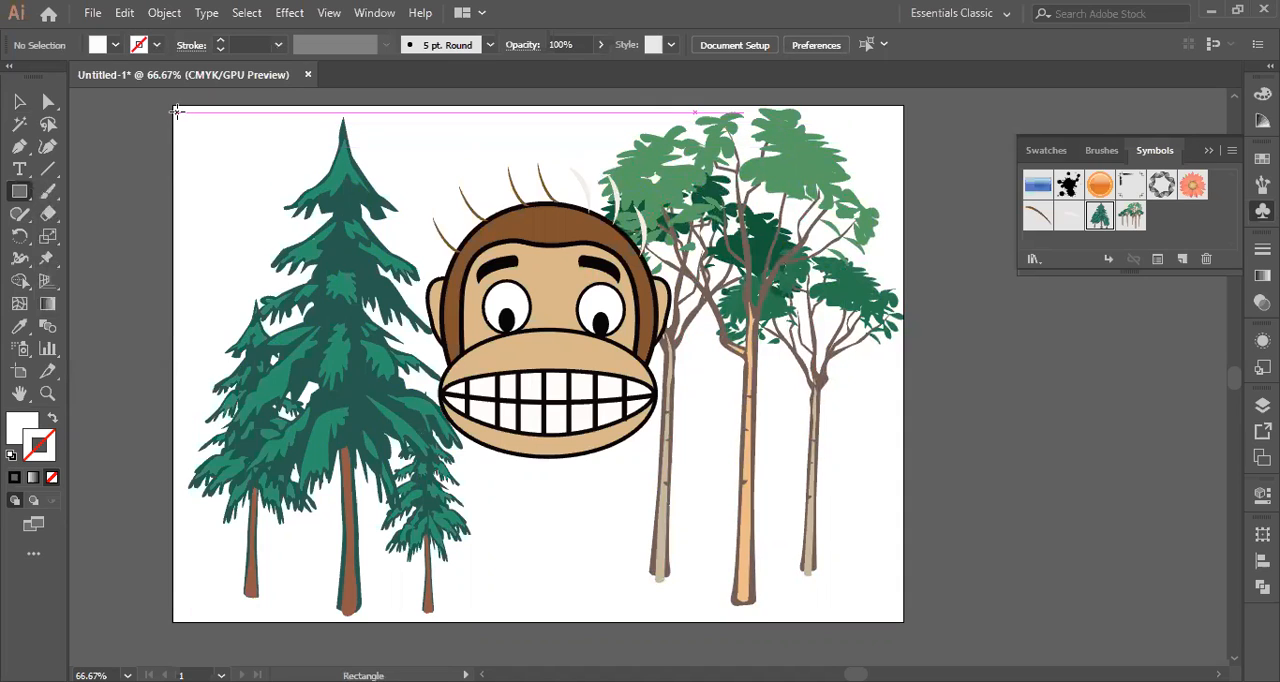
mouse_move(172, 104)
left_mouse_down()
mouse_move(225, 325)
mouse_move(597, 486)
mouse_move(830, 528)
mouse_move(894, 572)
mouse_move(899, 620)
left_mouse_up()
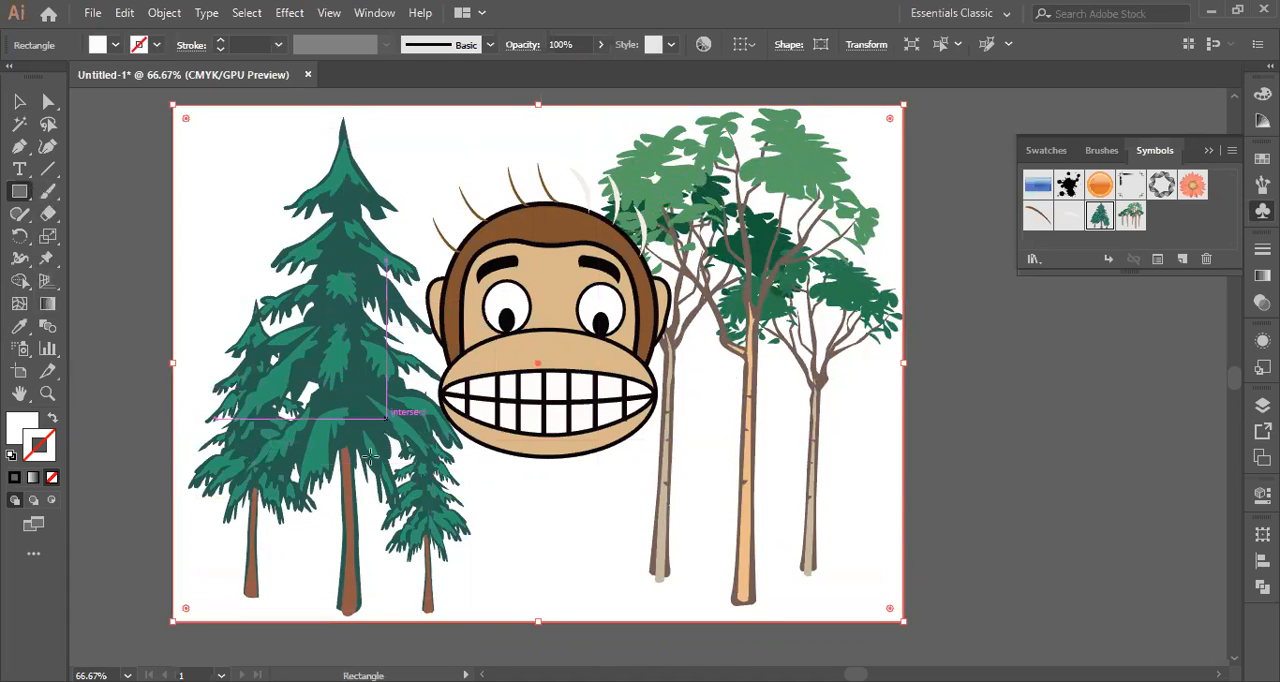
key("v")
Lock the grouped monkey and trees, and select the white background rectangle behind them.
key("ctrl+a")
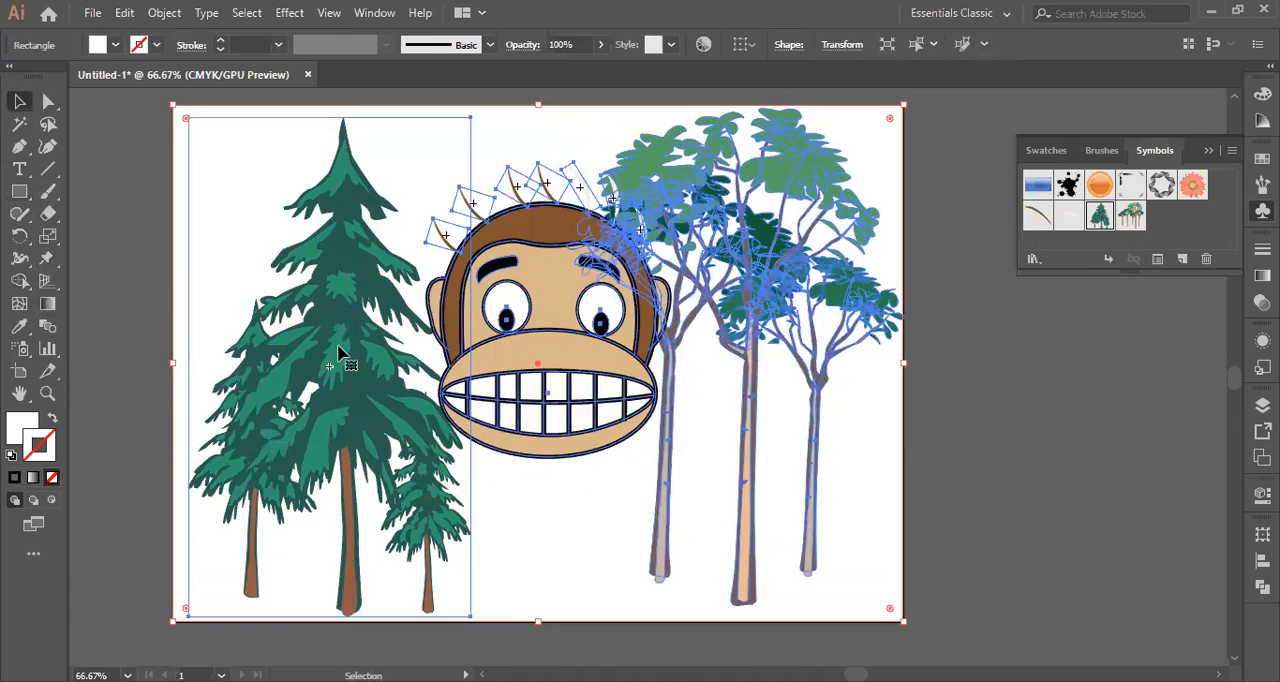
key("ctrl+g")
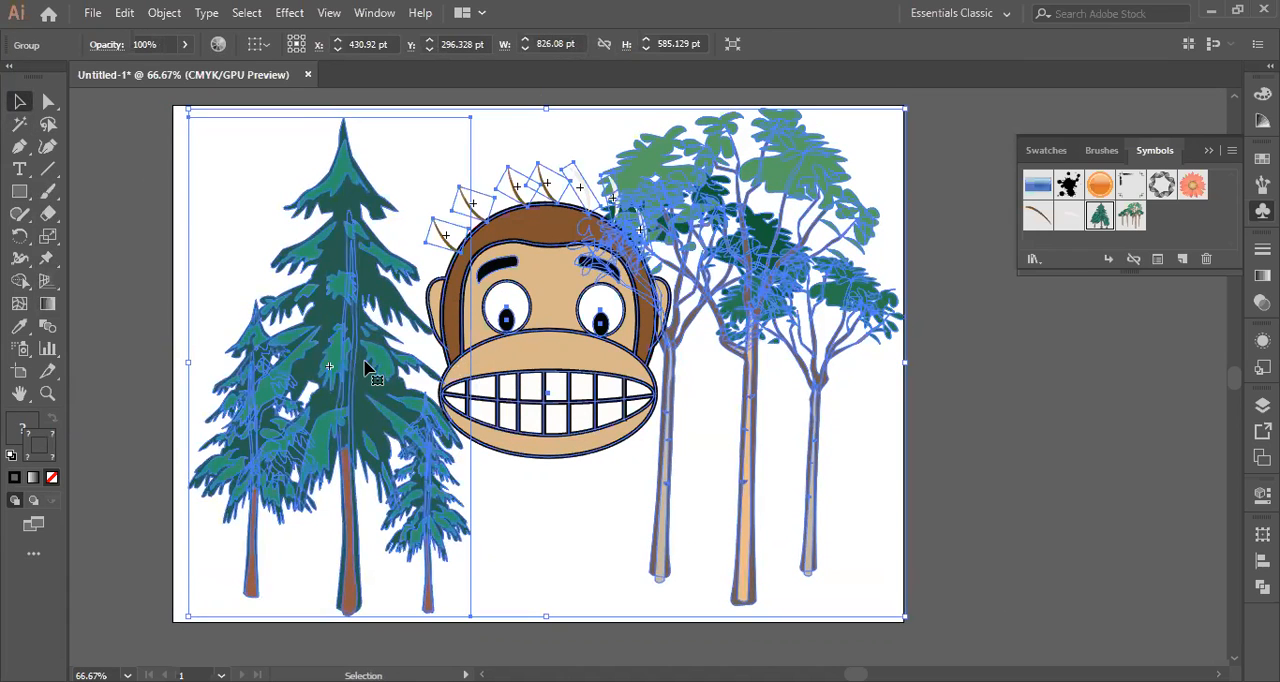
left_click(1034, 428)
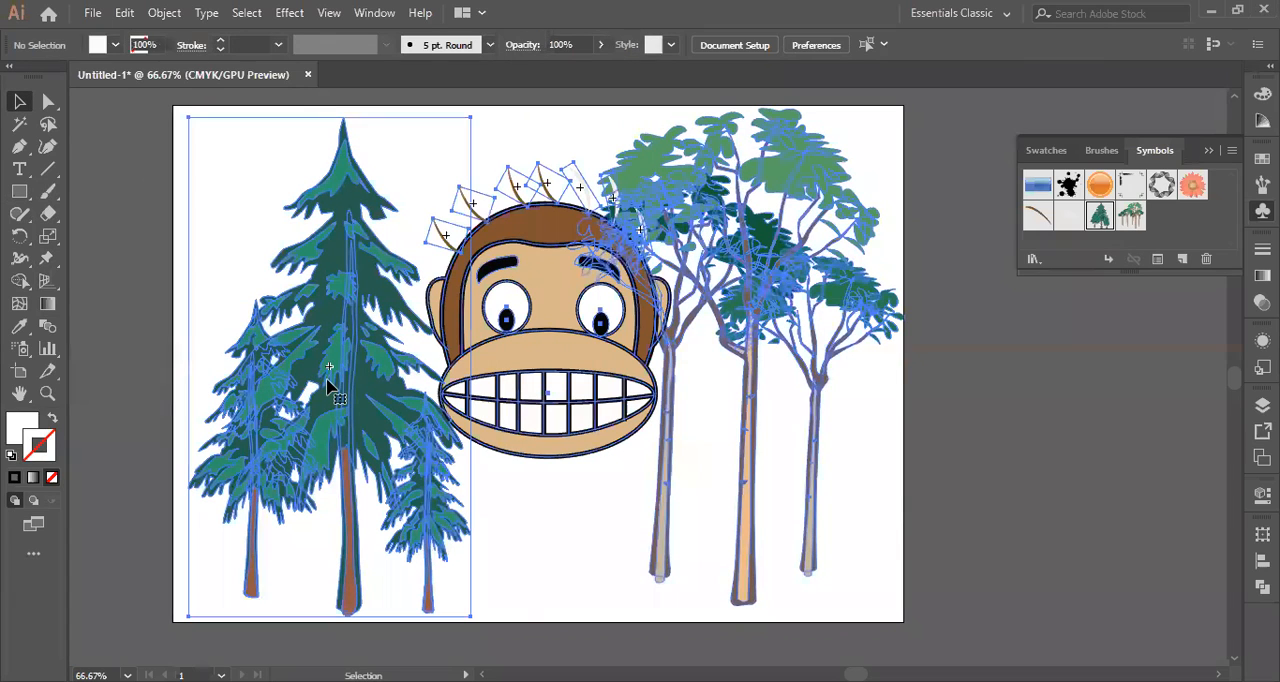
left_click(328, 381)
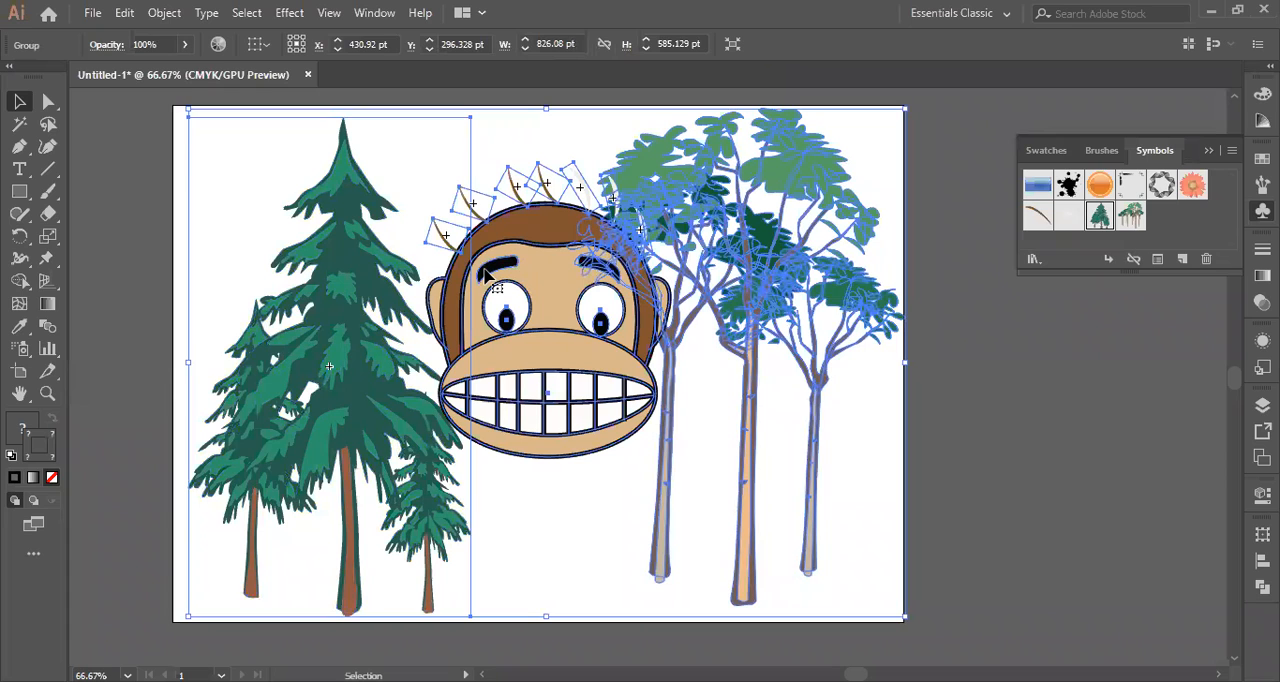
key("ctrl+shift+a")
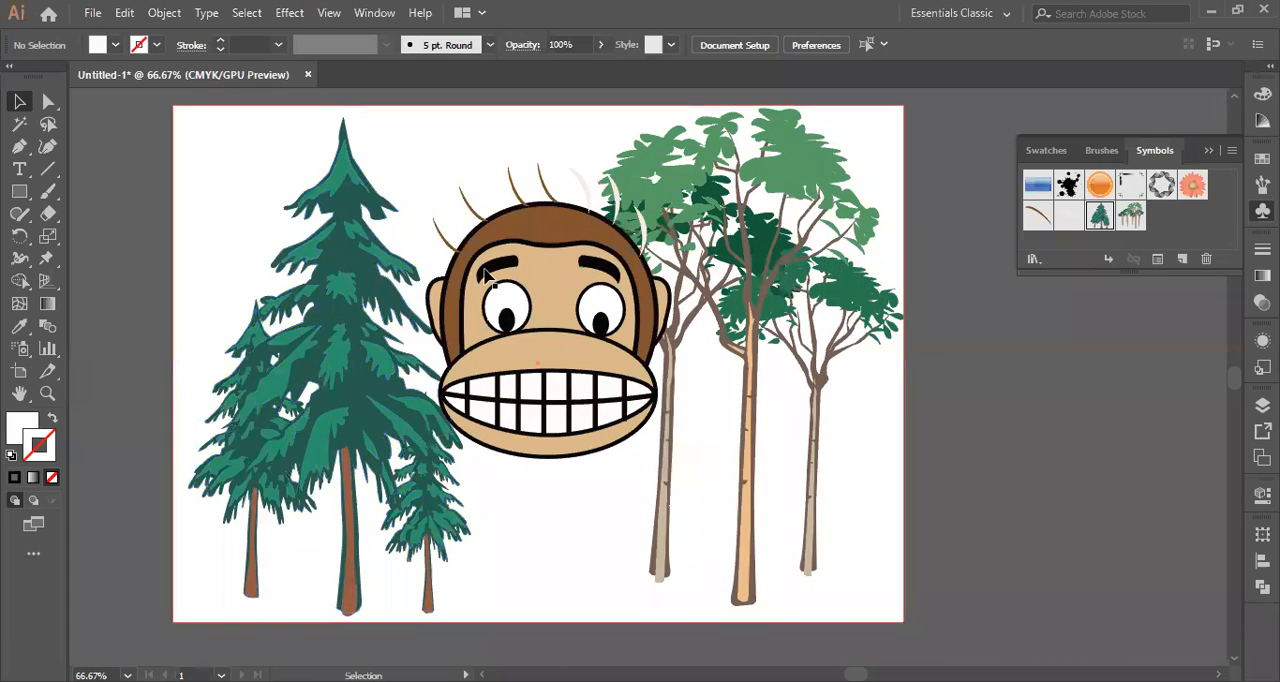
left_click(206, 255)
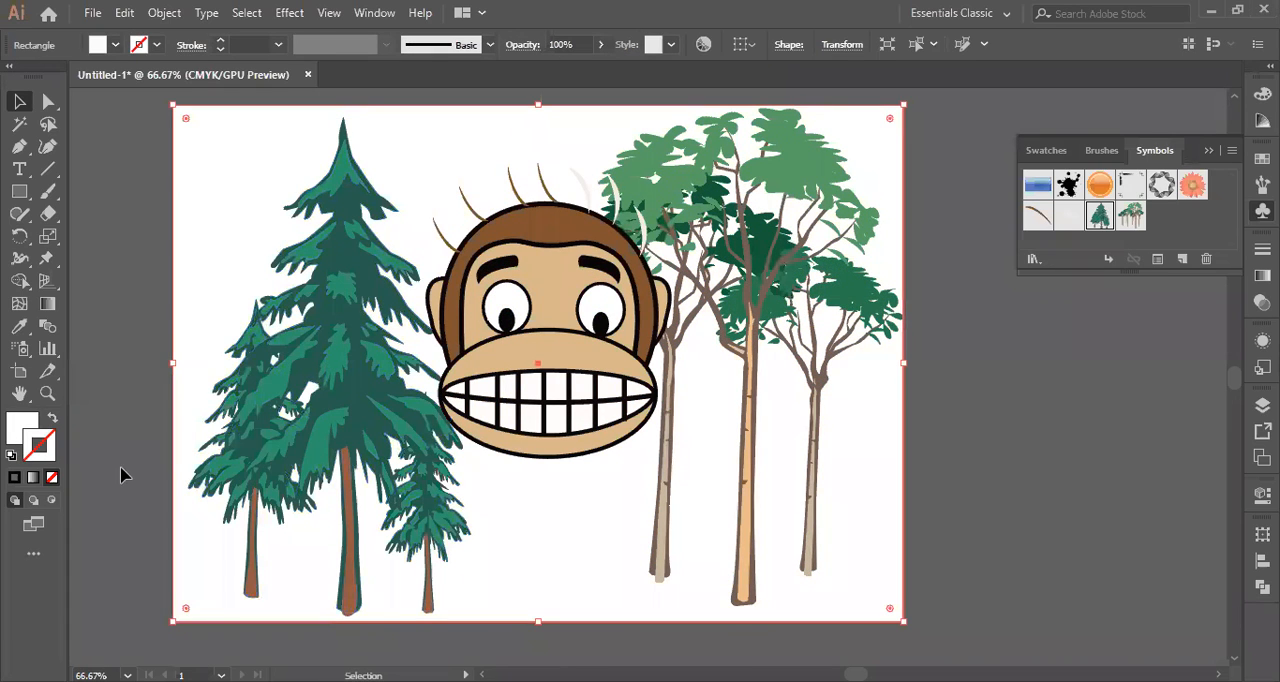
Fill the background rectangle behind the monkey and trees with sky blue 70C4E8.
left_click(13, 436)
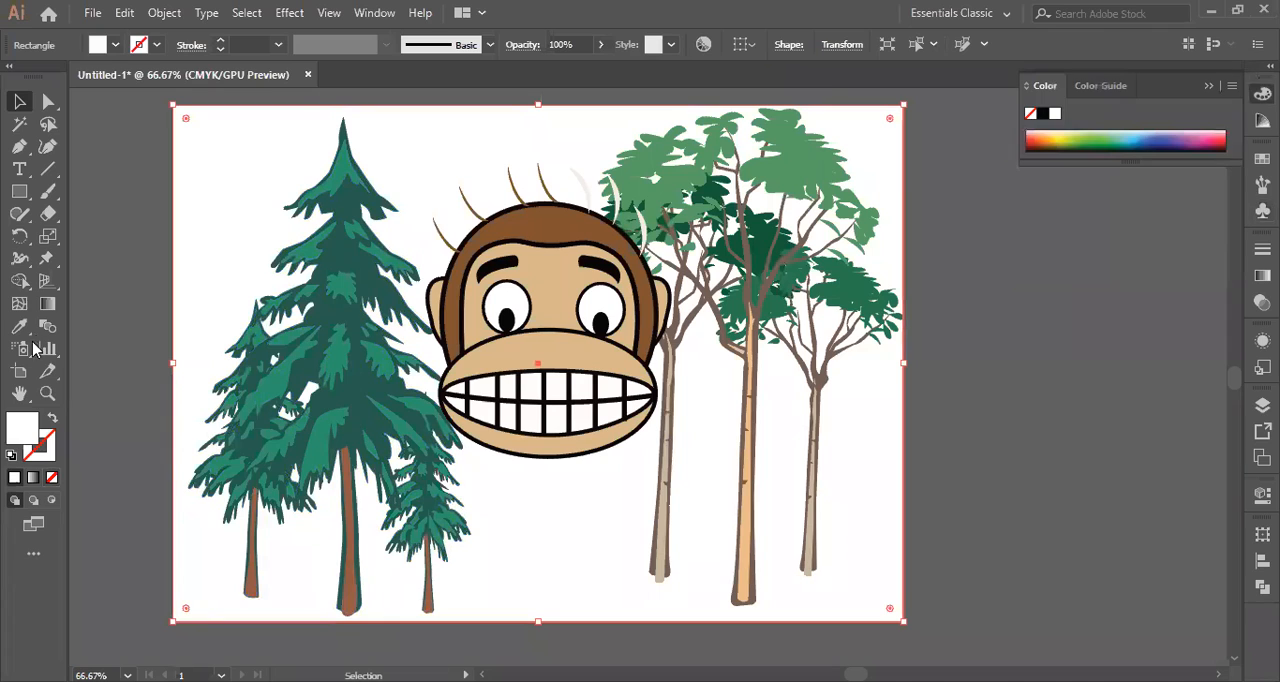
double_click(21, 428)
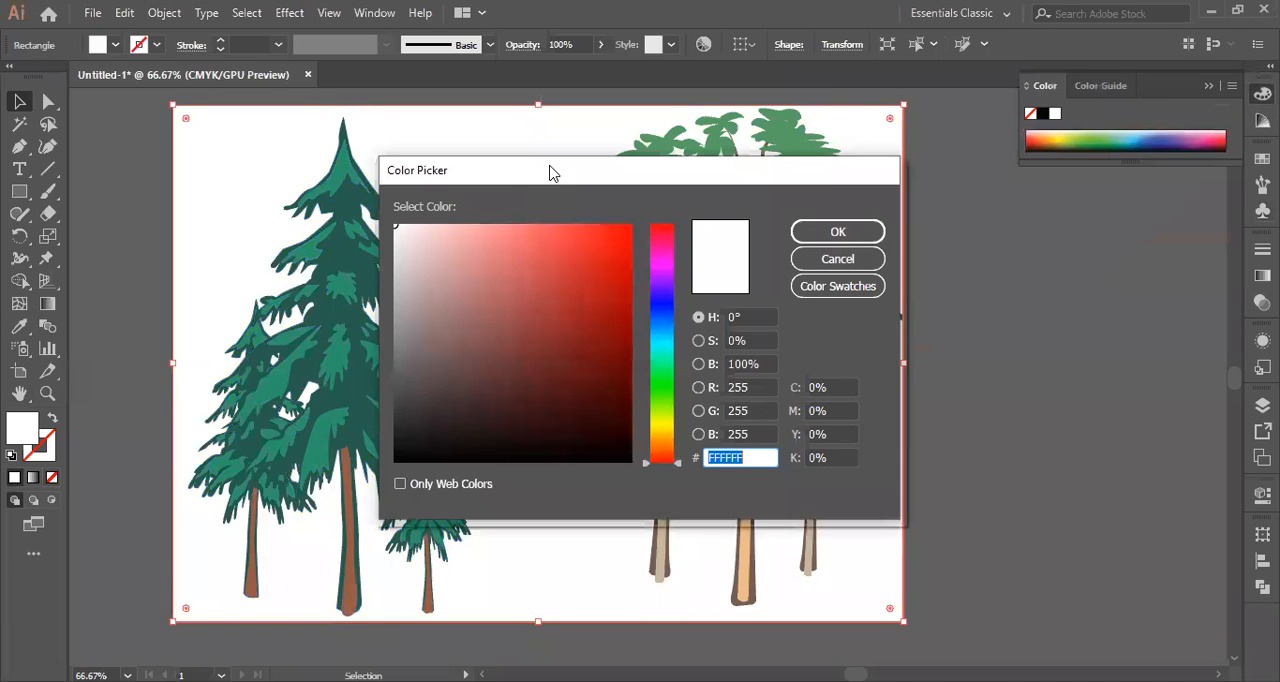
left_click_drag(549, 174, 1065, 192)
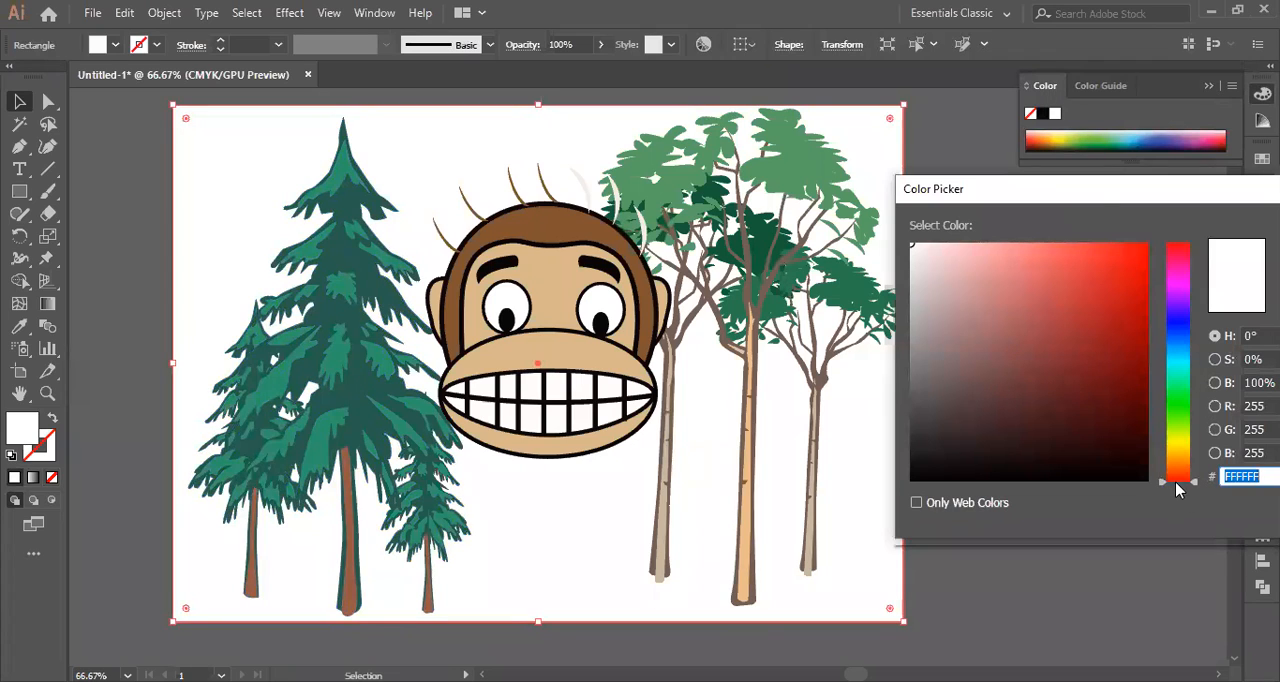
left_click_drag(1197, 487, 1193, 408)
left_click_drag(1054, 377, 984, 378)
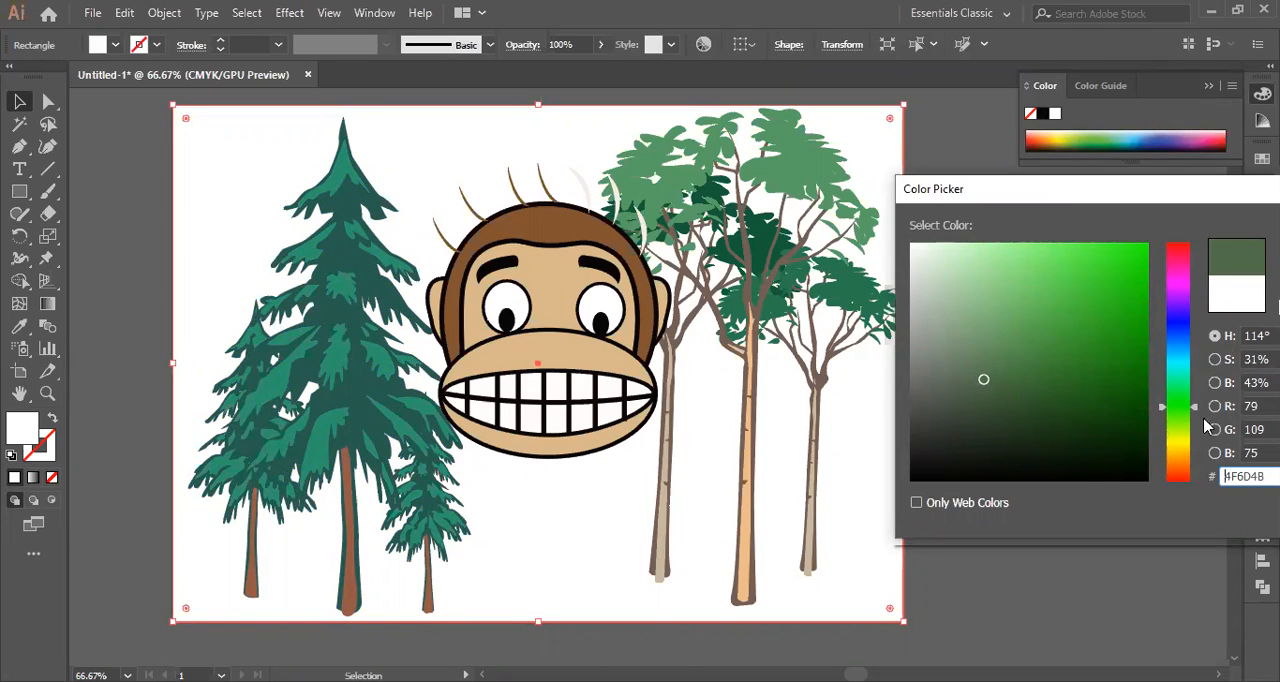
left_click_drag(1197, 410, 1195, 349)
left_click(1054, 311)
left_click(1054, 284)
left_click(1033, 263)
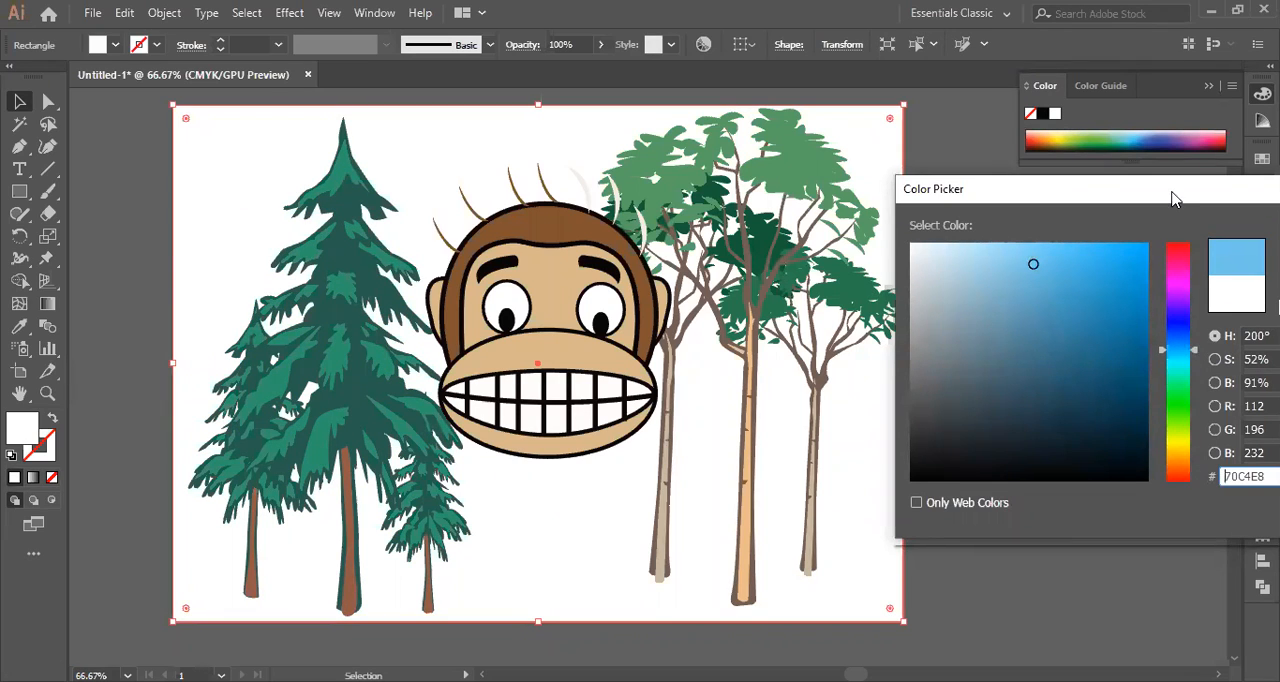
left_click_drag(1078, 196, 958, 196)
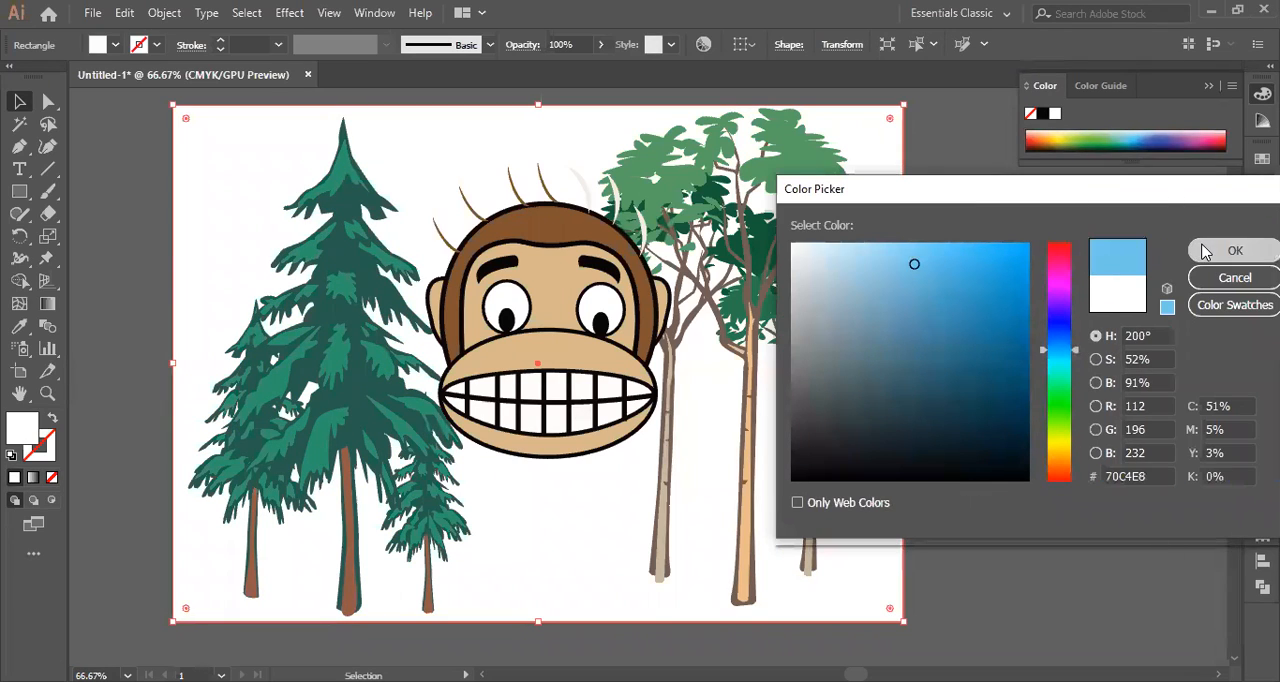
left_click(1205, 251)
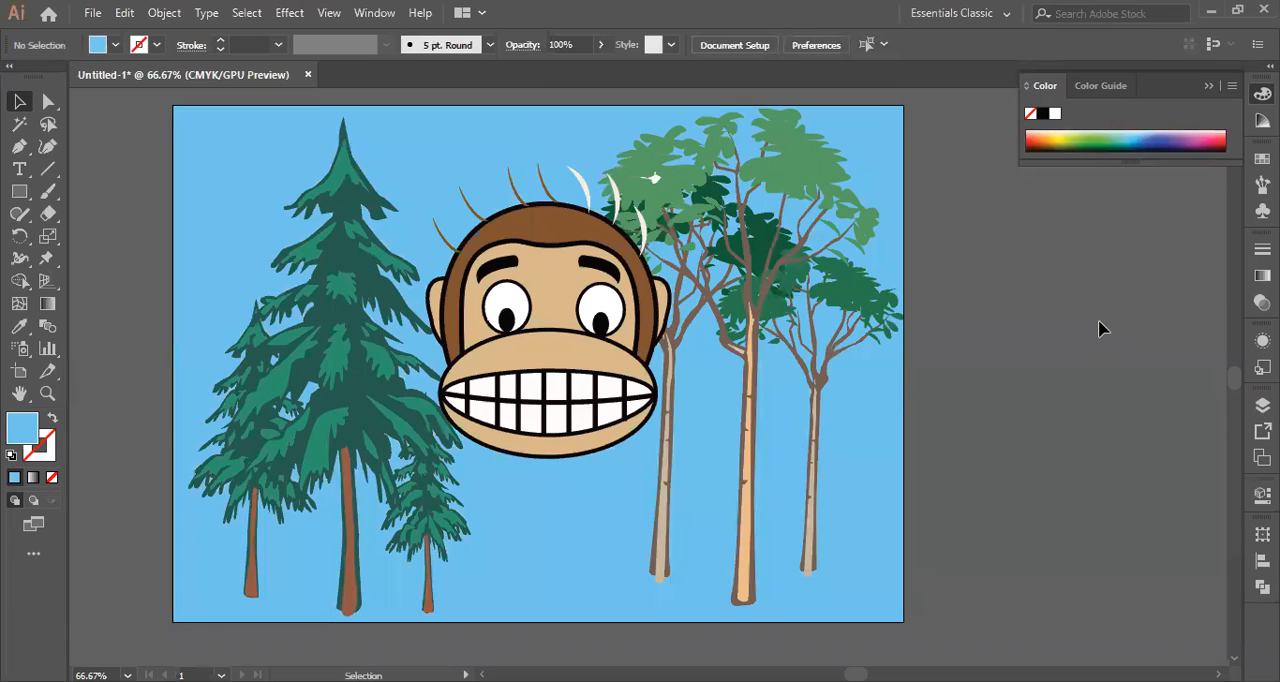